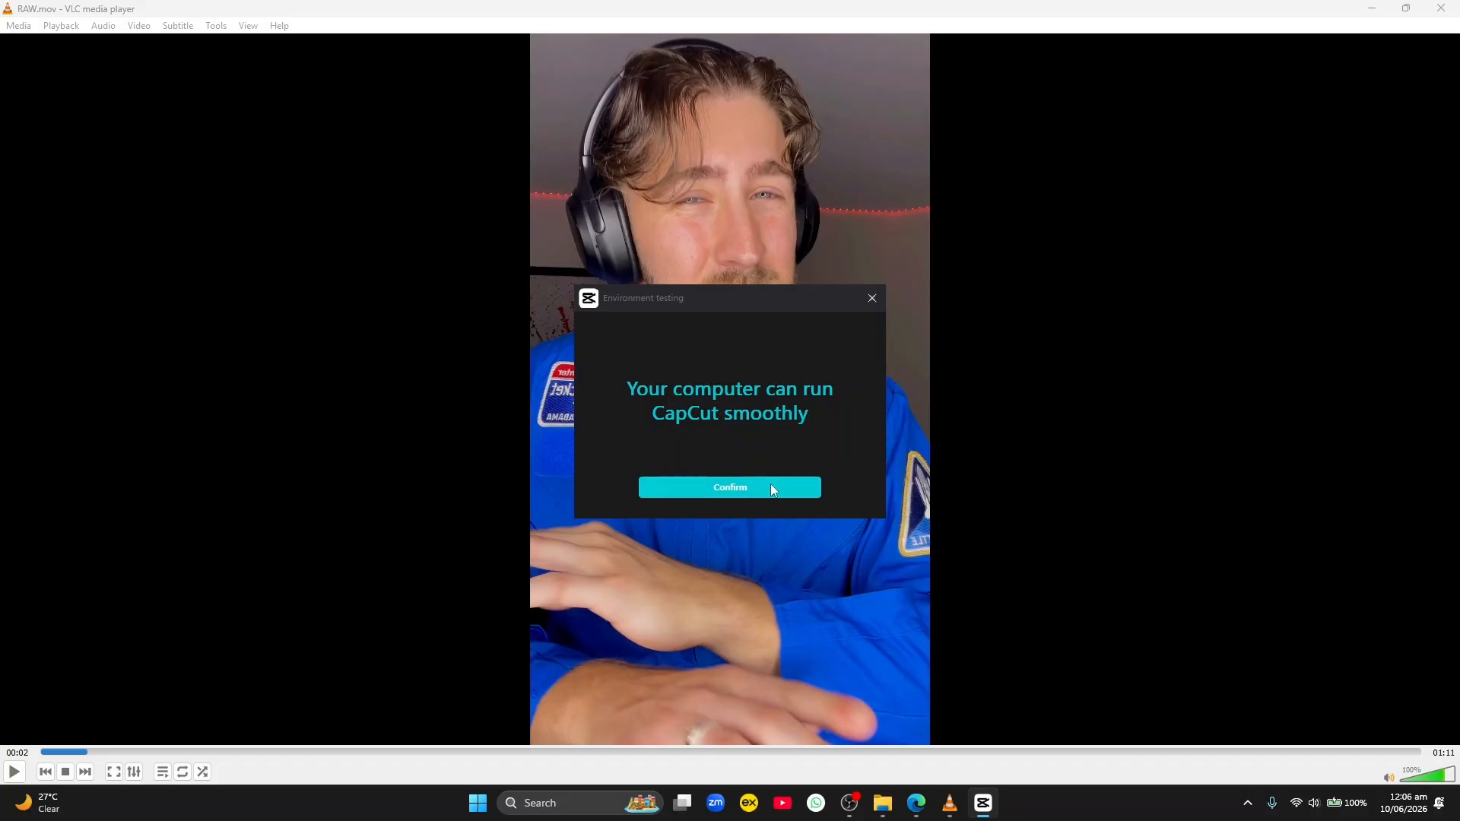
- Complete CapCut's first-run setup by confirming the environment test, accepting the terms and closing the intro guide, and maximize the window
click(737, 489)
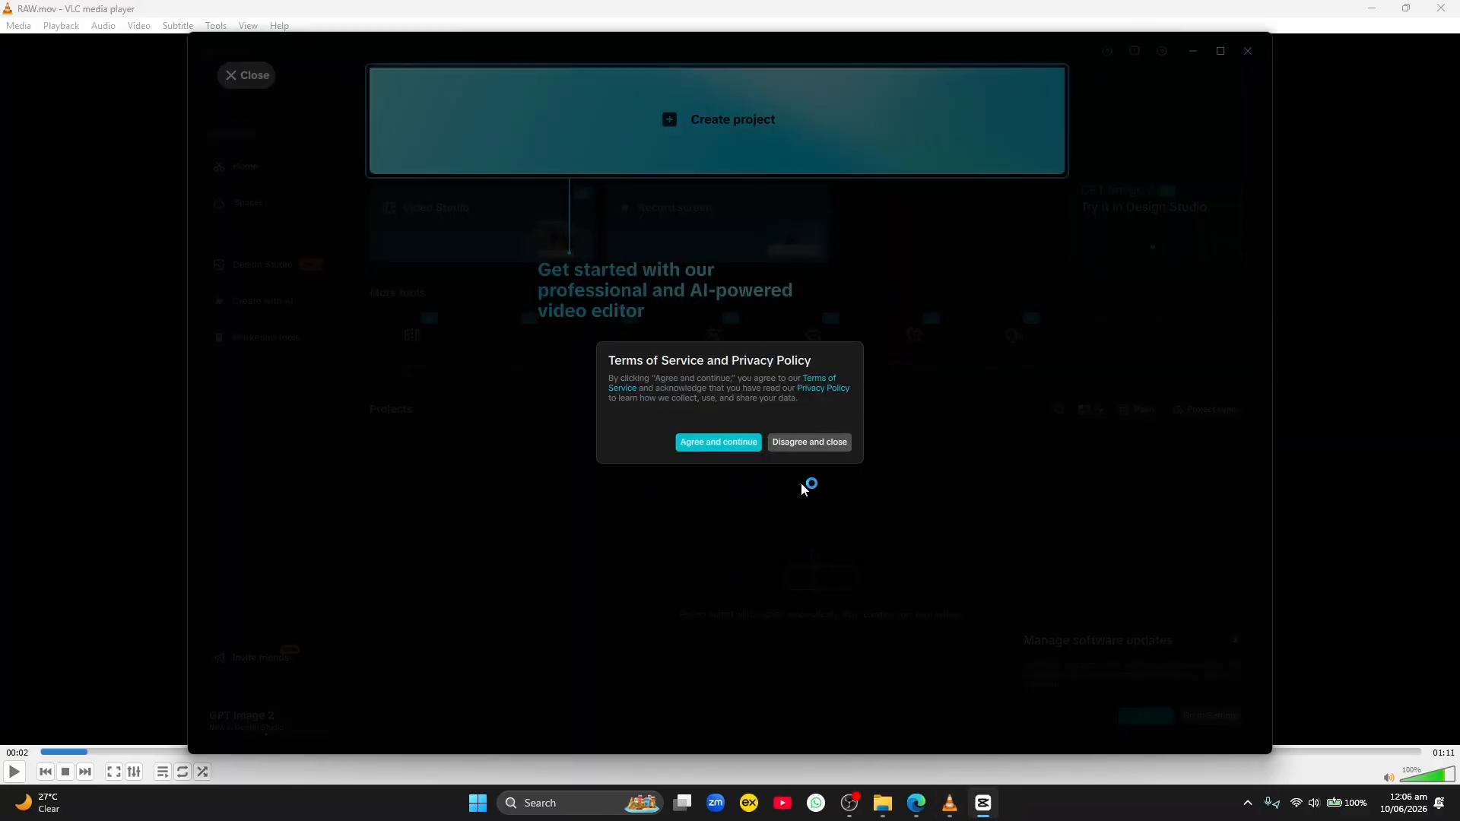
click(719, 443)
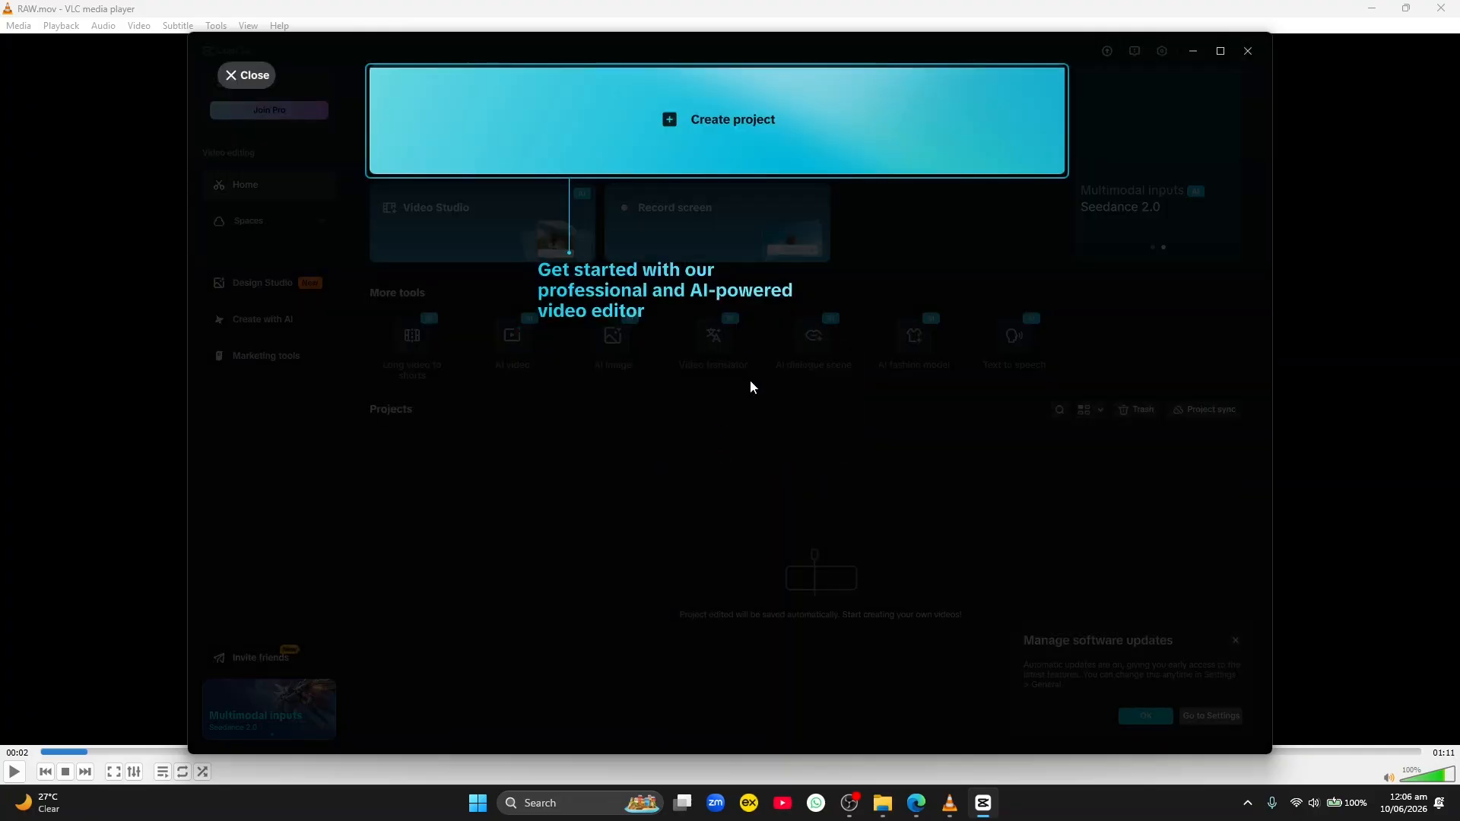
click(252, 76)
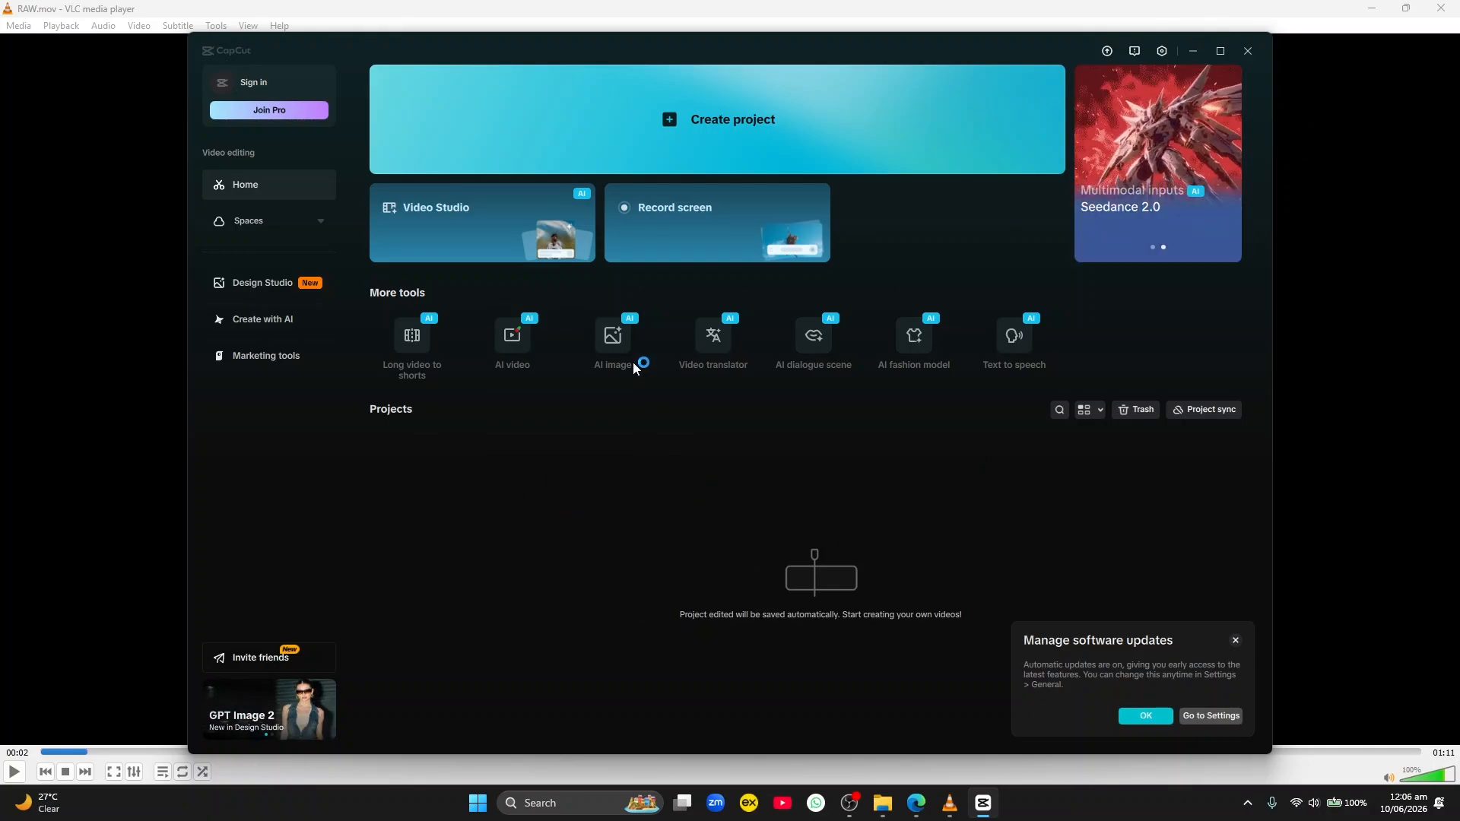
click(1224, 52)
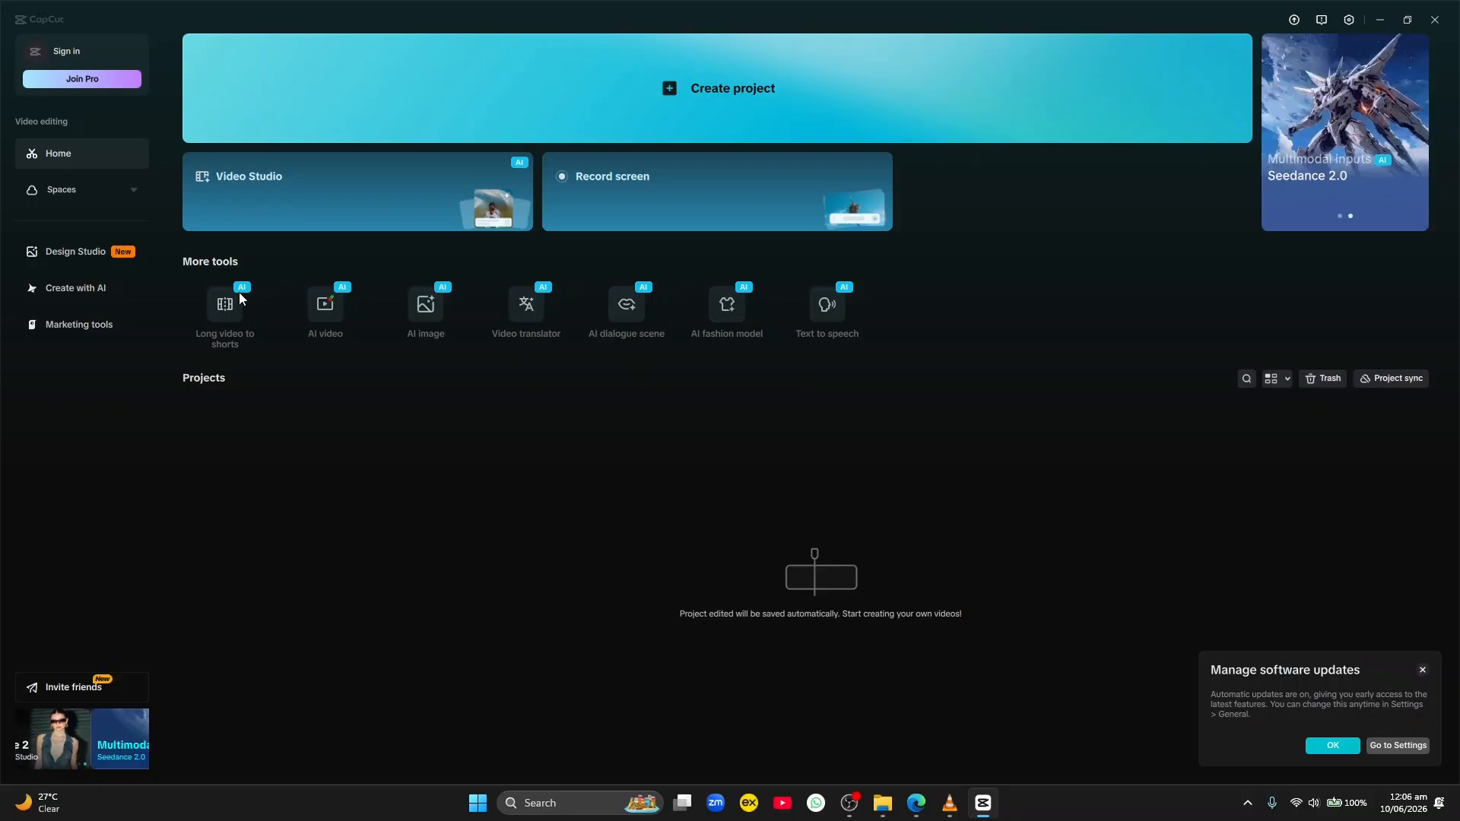
- Dismiss the Ultra announcement and create a new project, exiting the import walkthrough and closing its tips
mouse_move(514, 298)
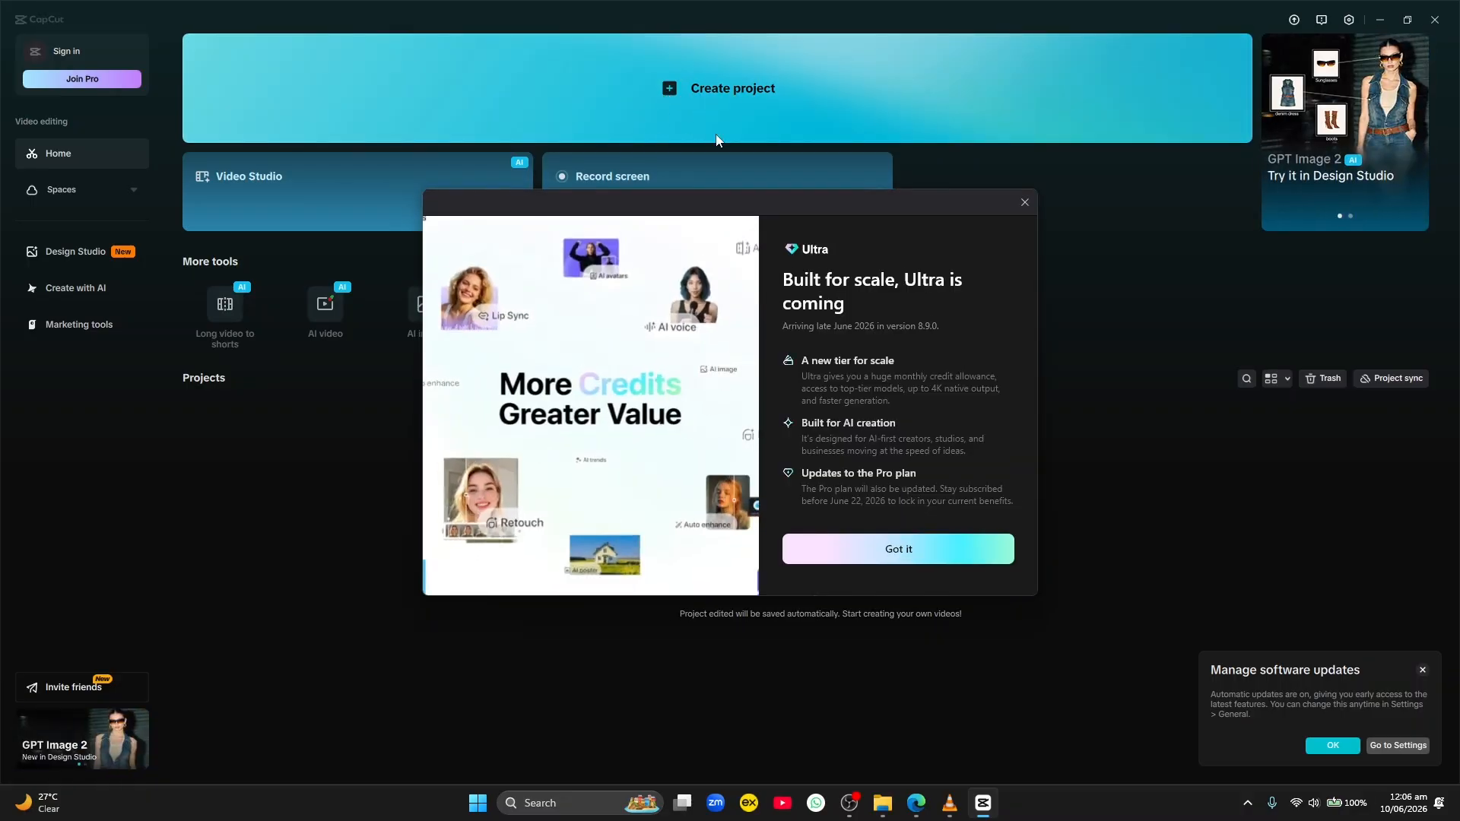
click(1025, 202)
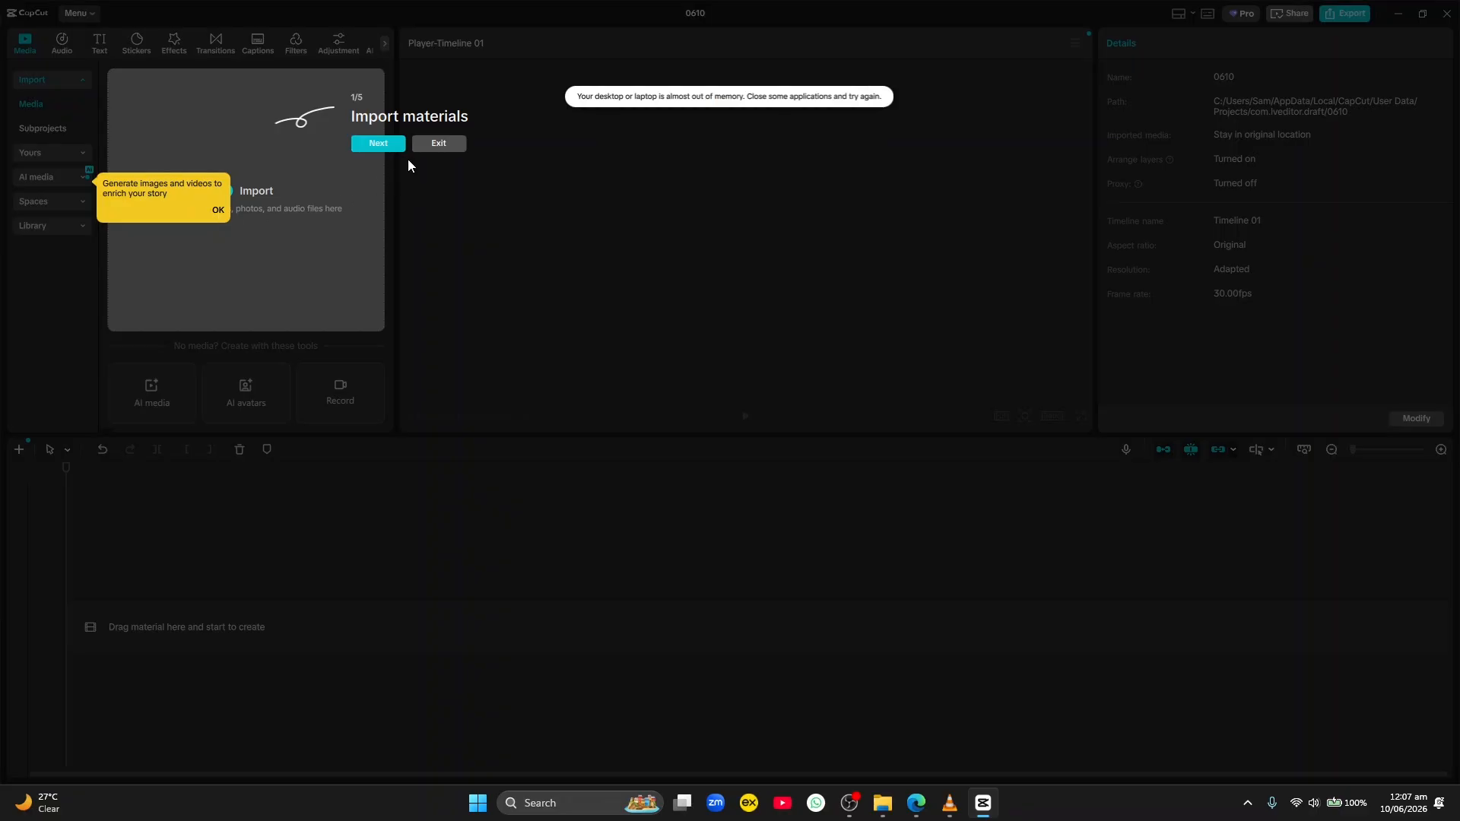
click(441, 145)
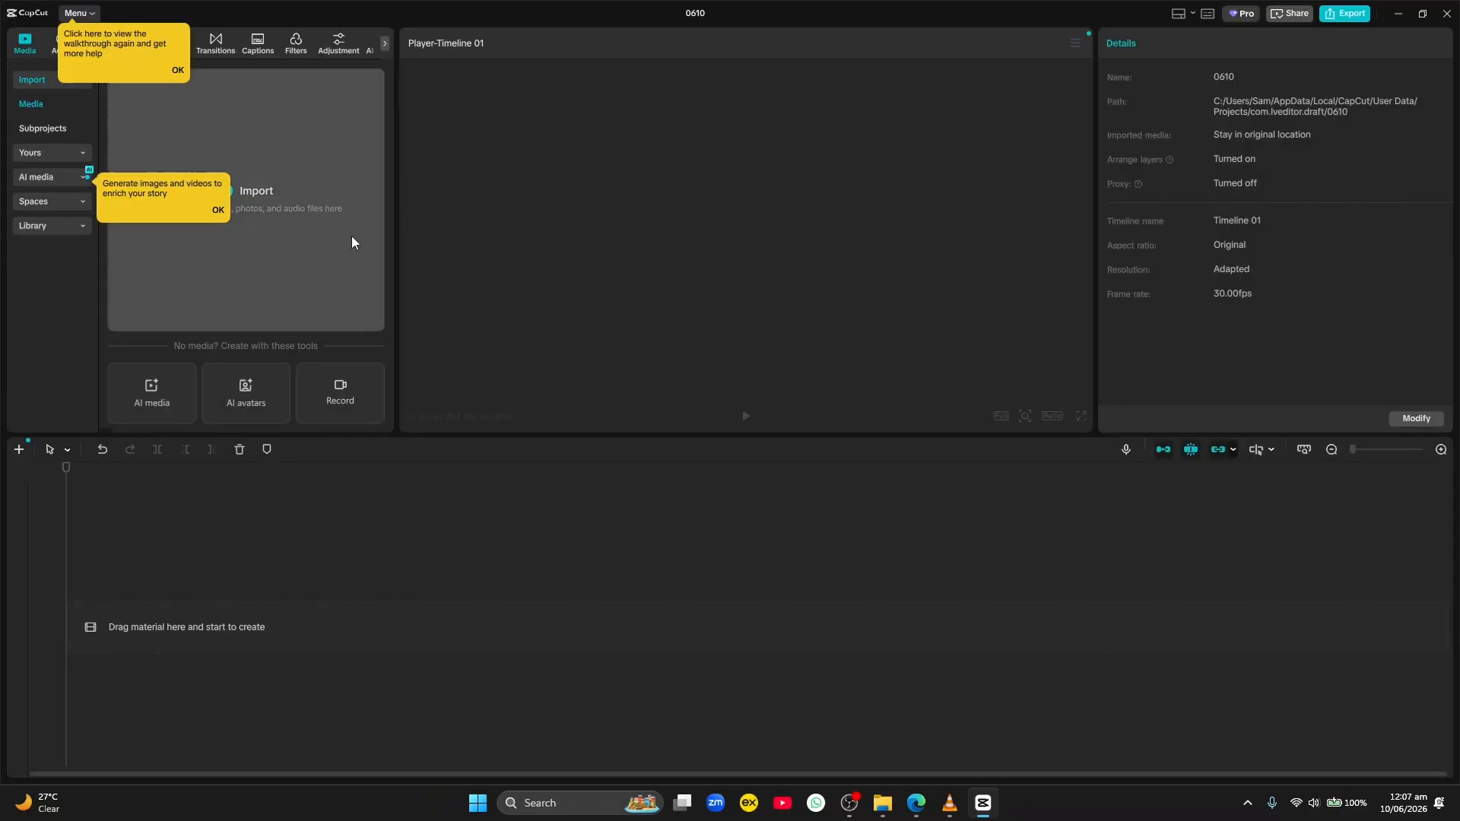
click(218, 210)
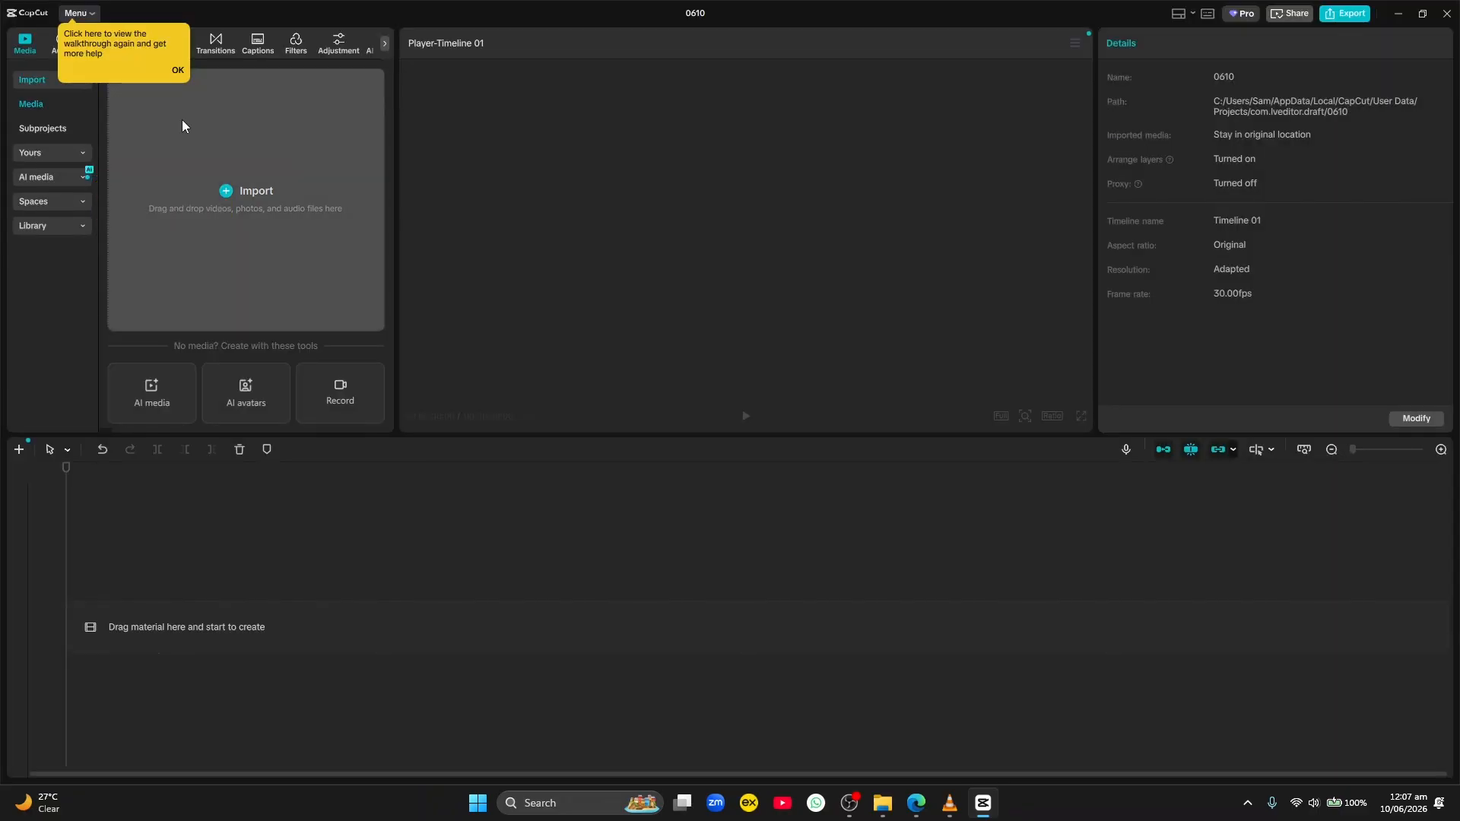
click(178, 71)
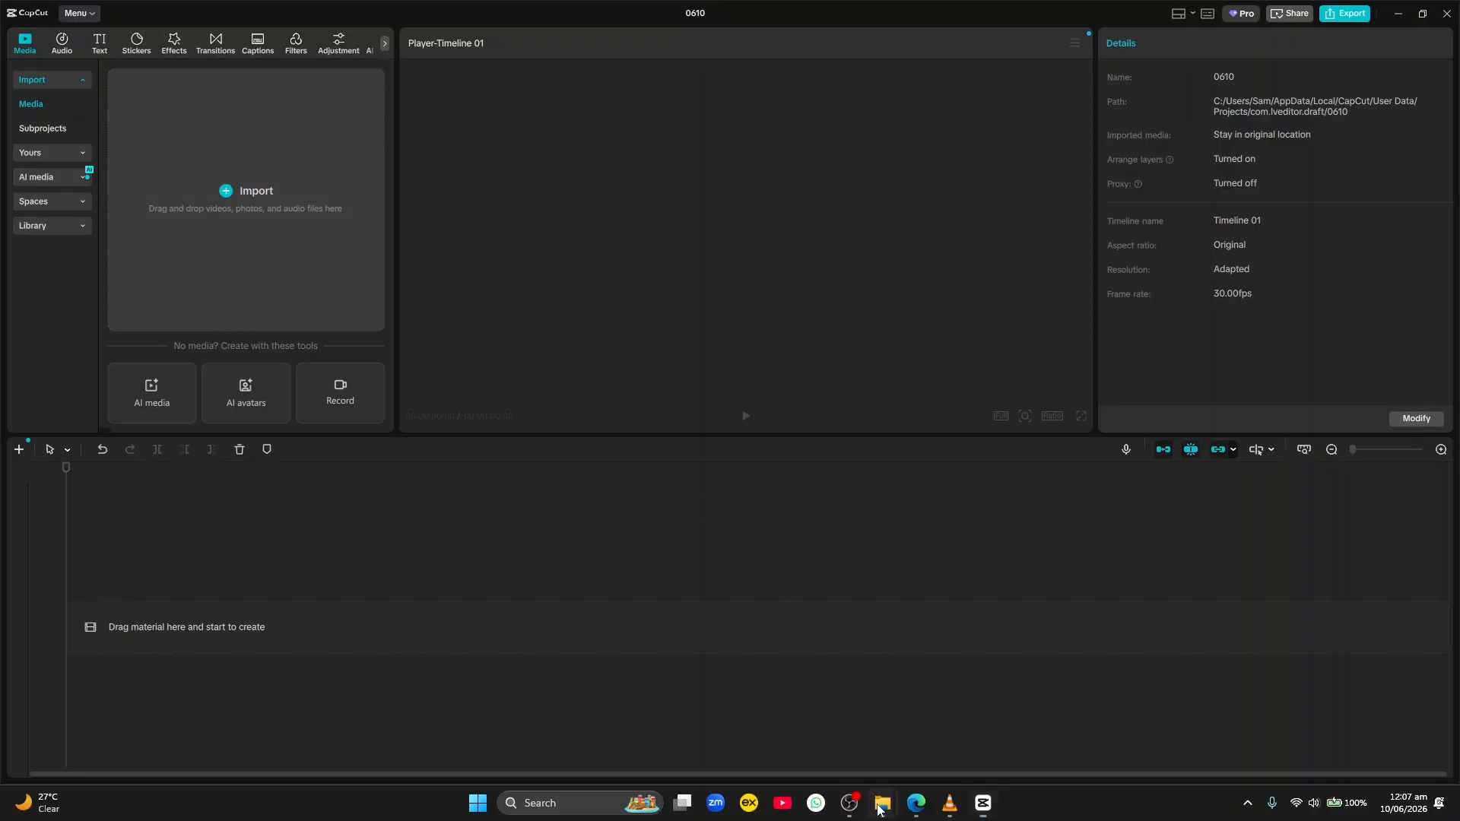
- Import RAW.mov from the PODCASTS folder and place it at the start of the timeline, dismissing the text-based editing tip
mouse_move(882, 803)
click(949, 753)
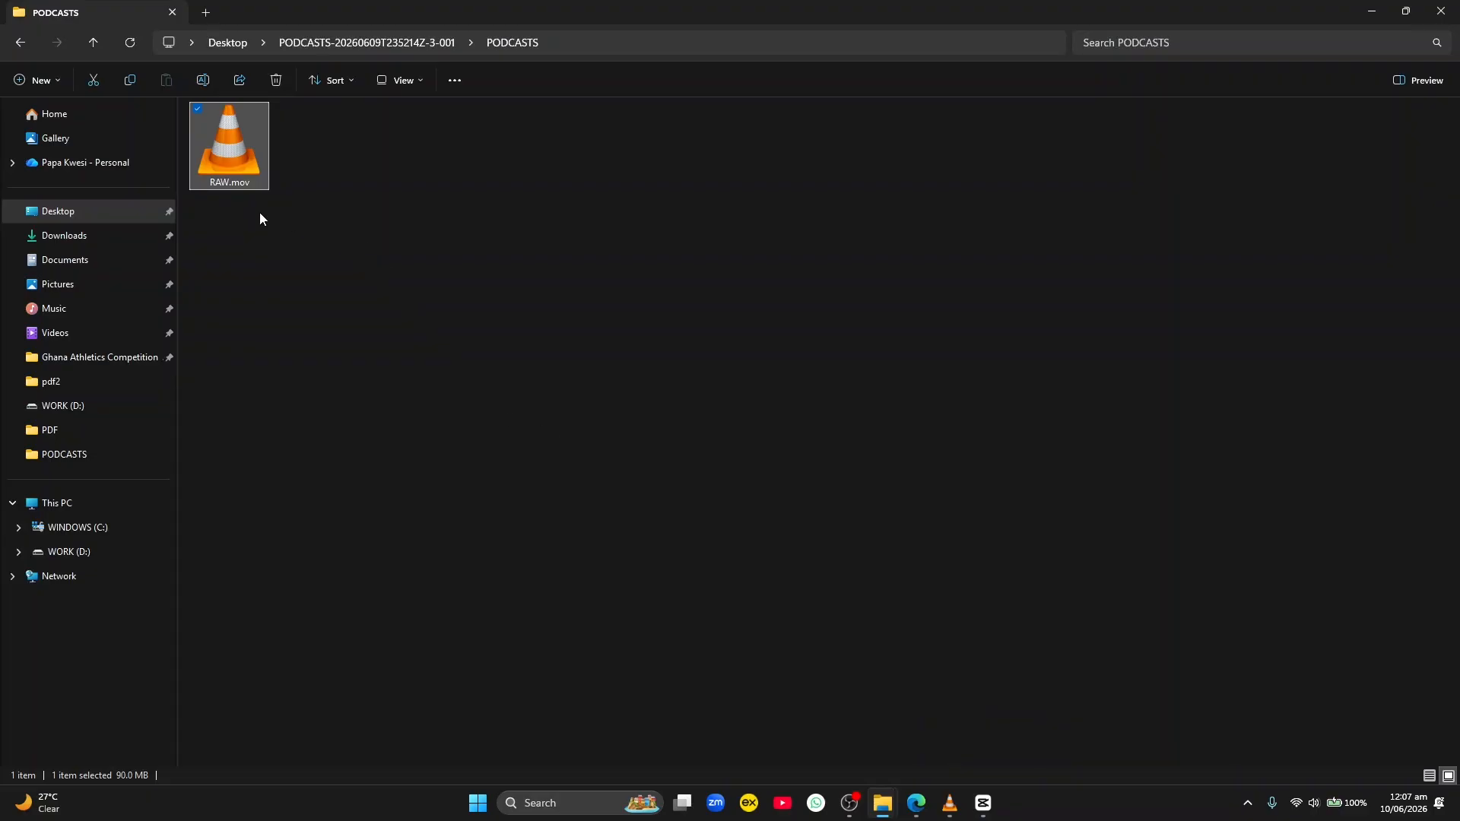
drag(228, 157, 262, 237)
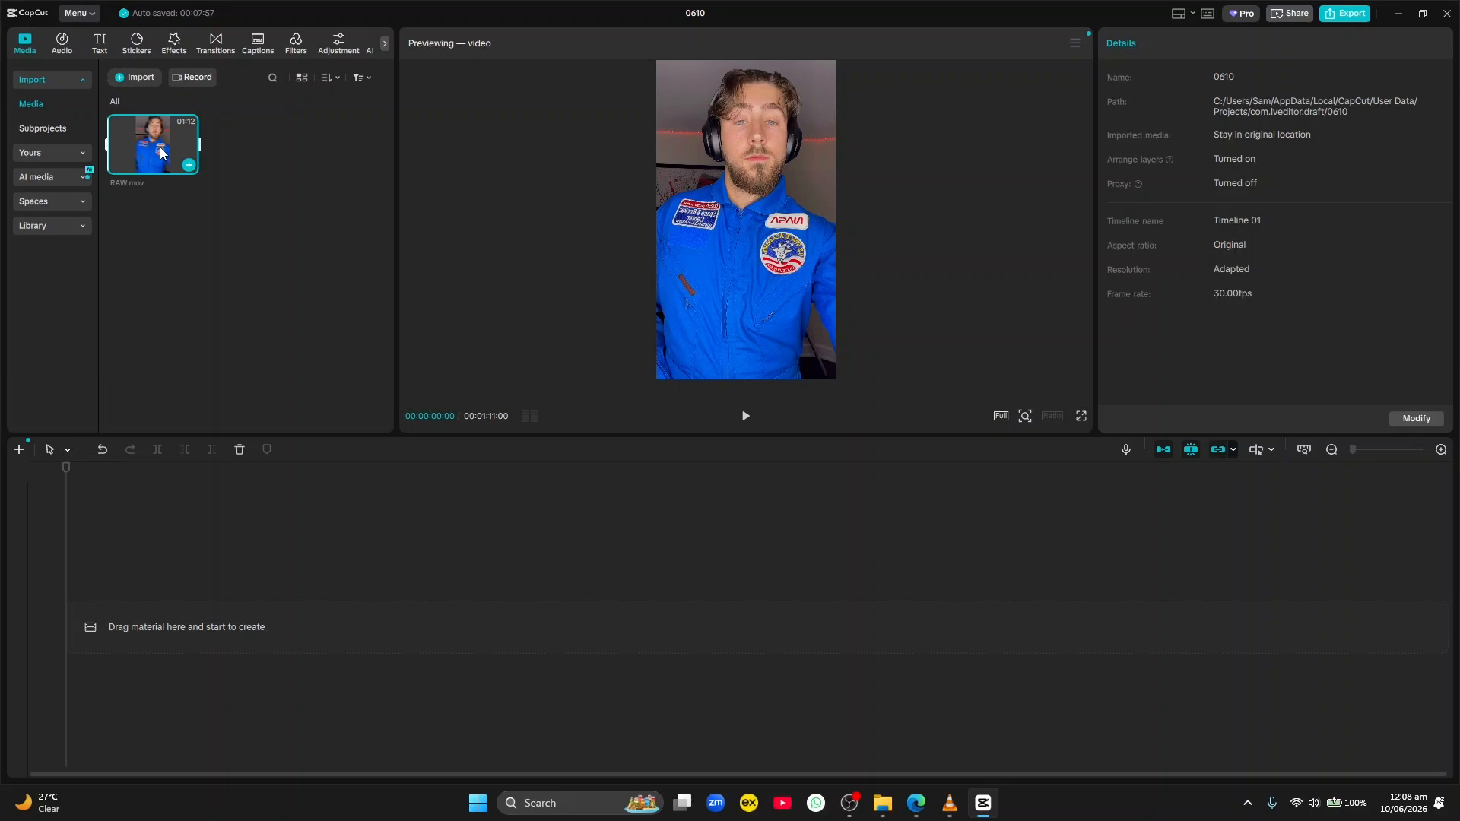
drag(162, 152, 162, 627)
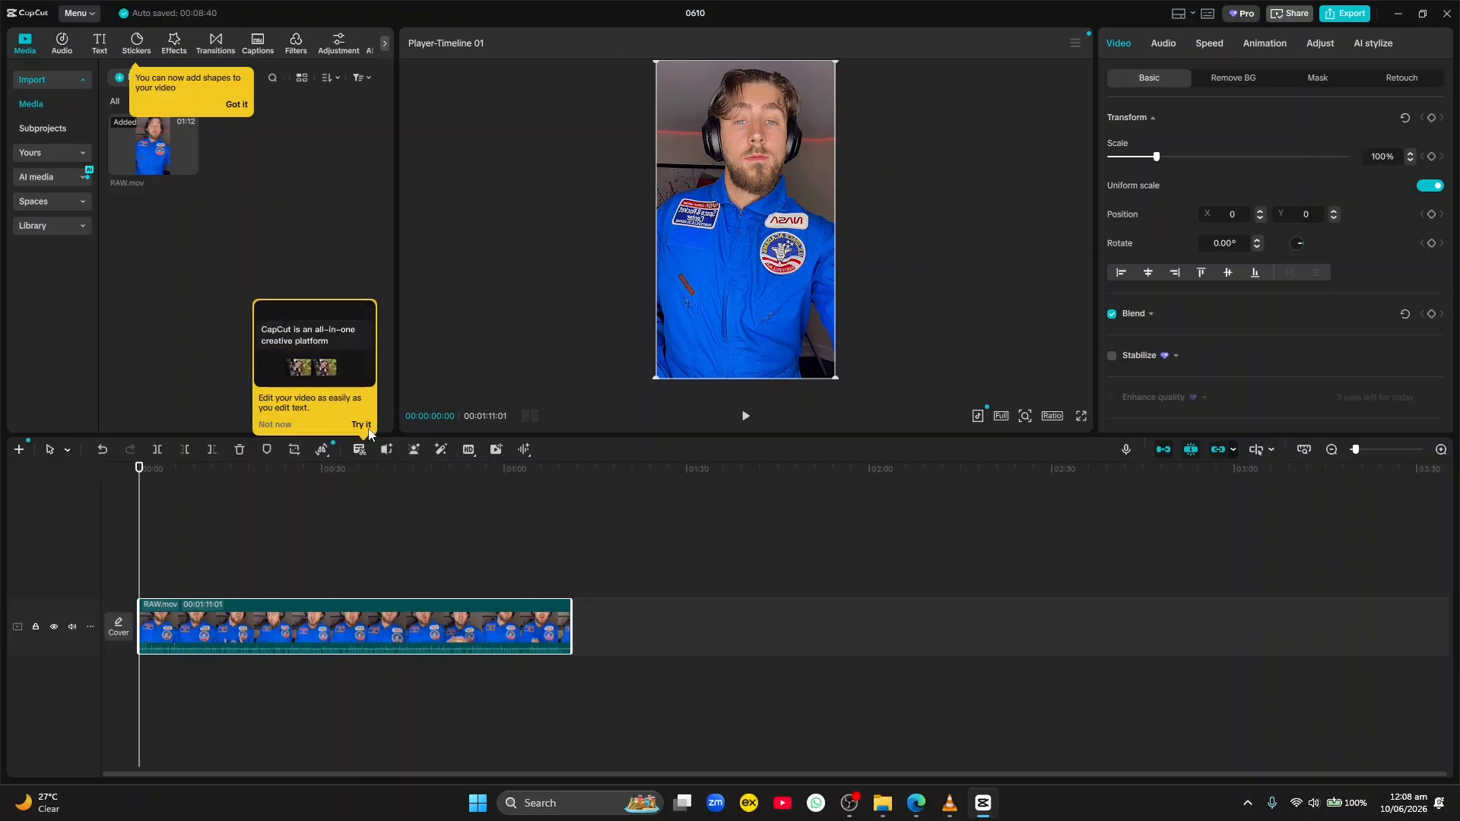
click(282, 424)
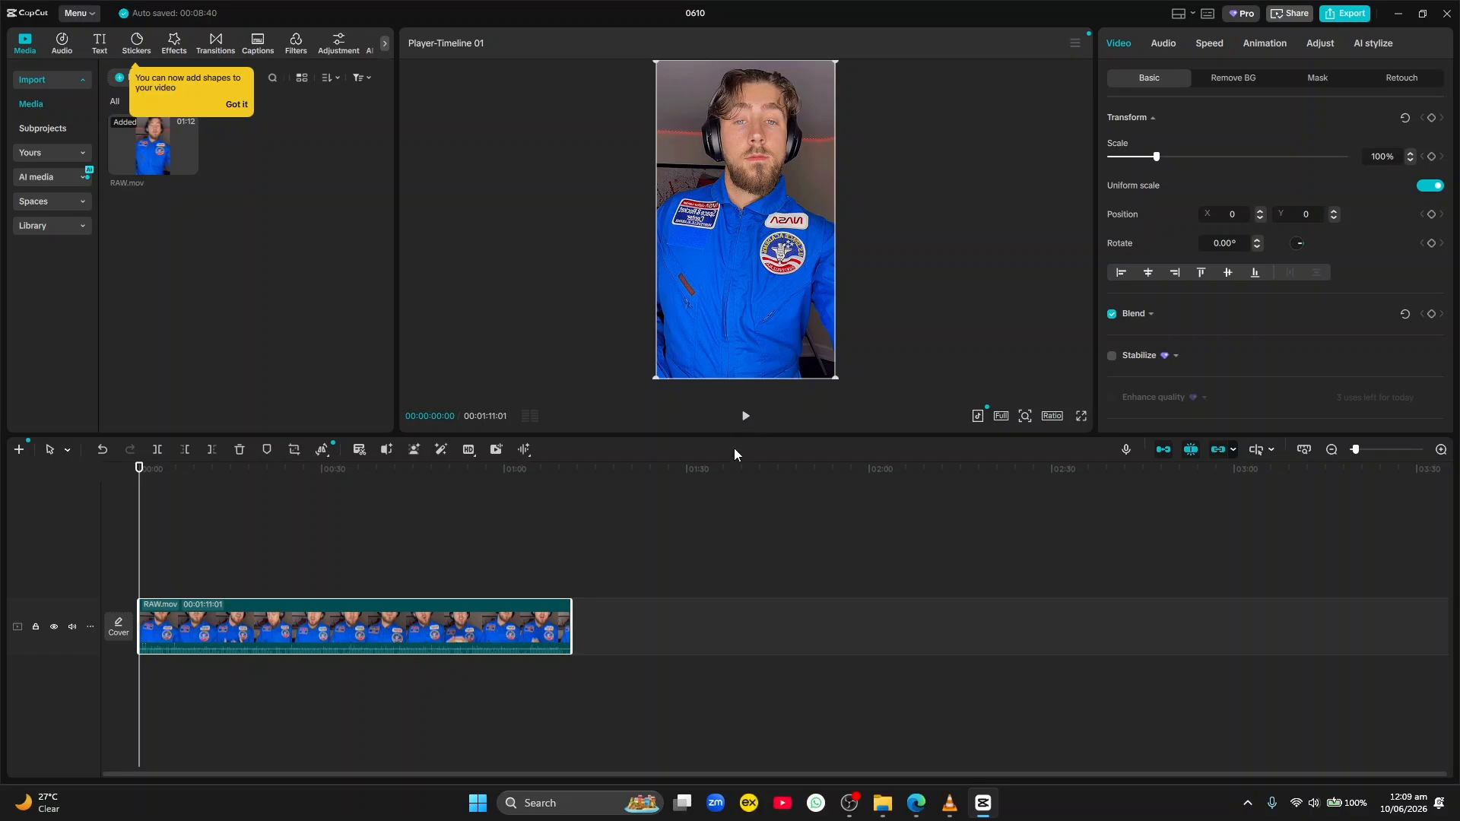
- Play the RAW.mov clip in the preview and examine its audio options, including Enhance voice
click(745, 423)
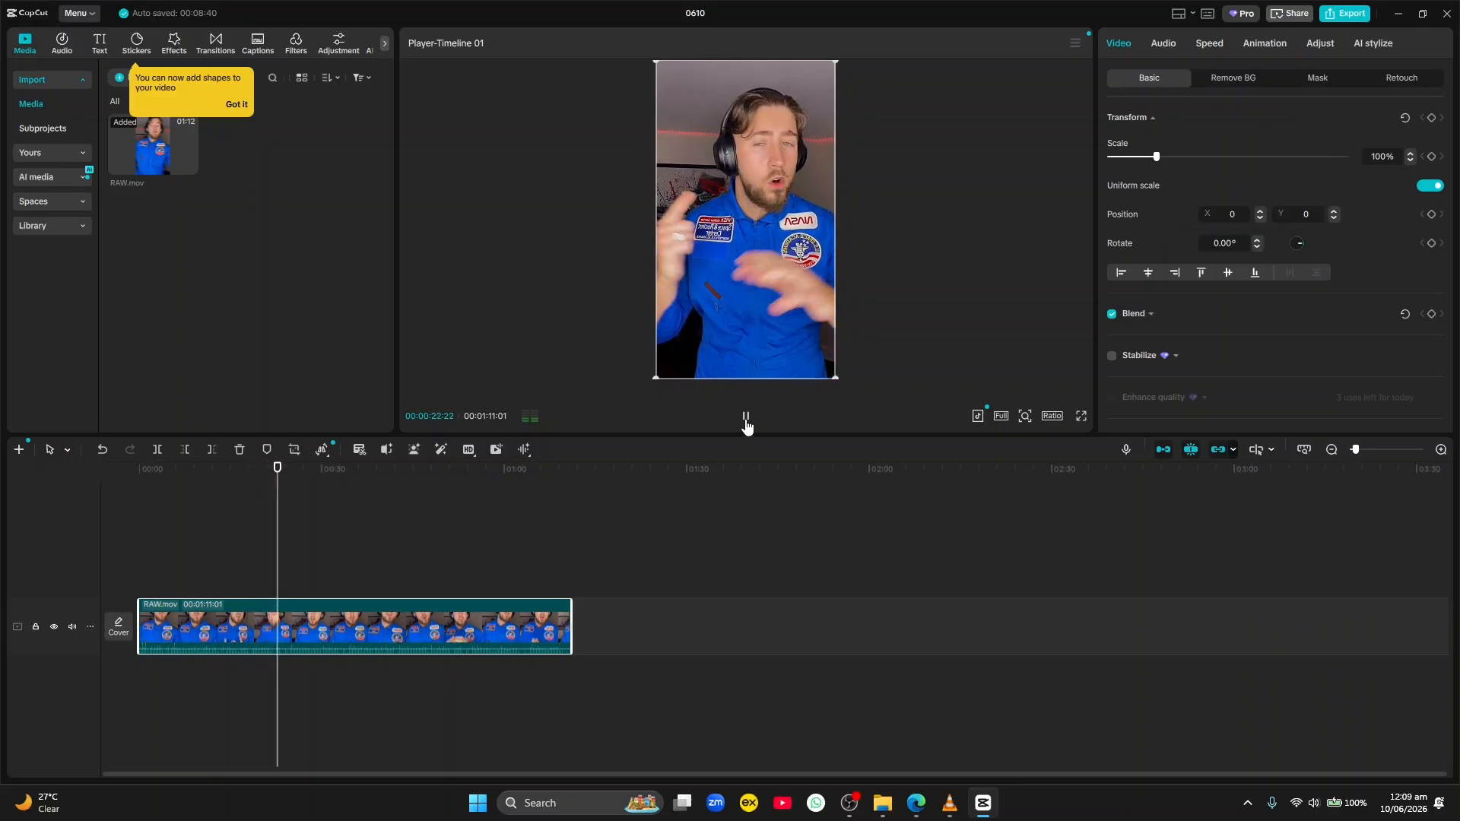
click(746, 423)
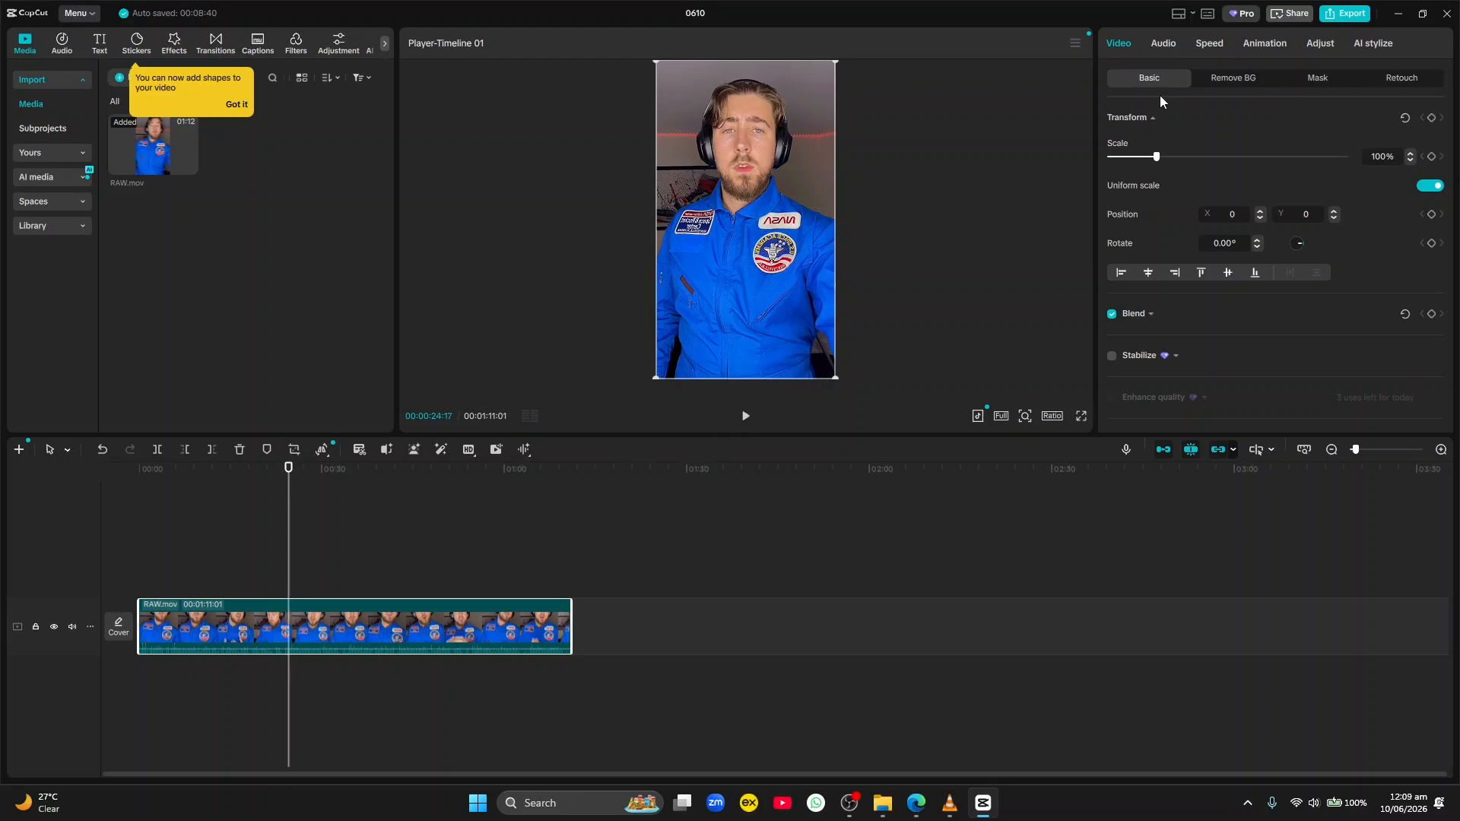
click(1164, 43)
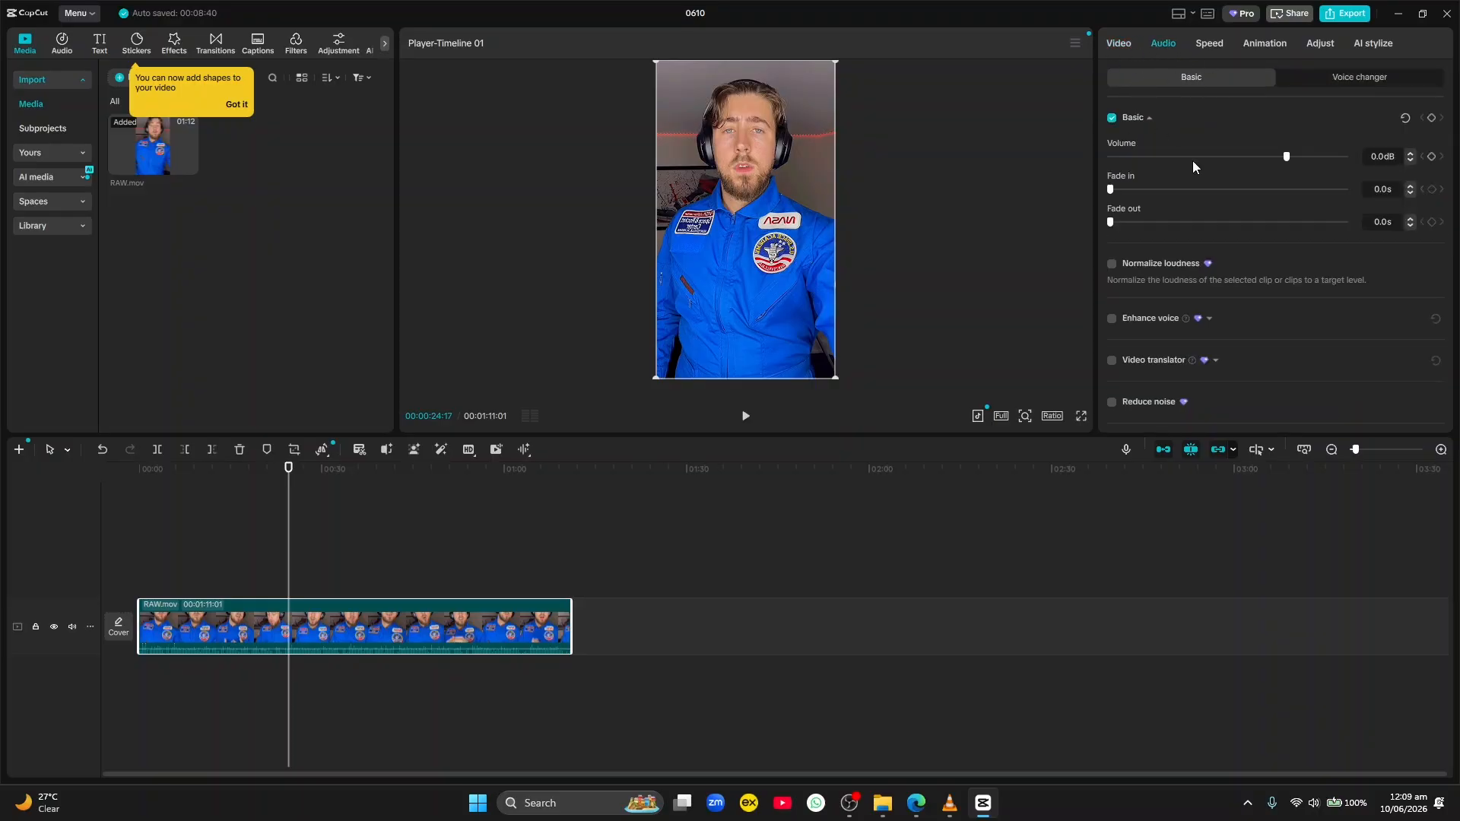
scroll(1186, 228, down, 2)
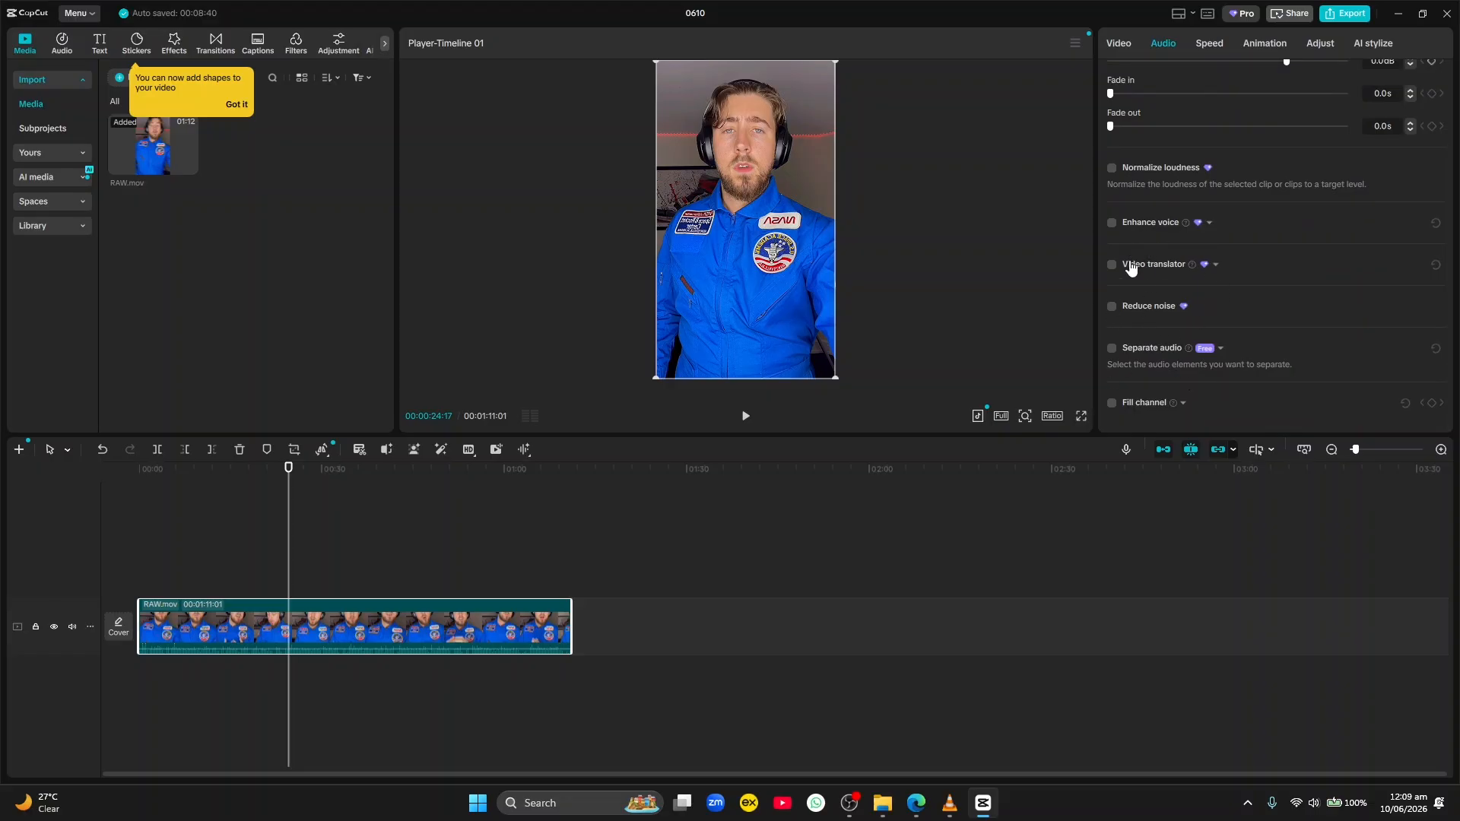
click(1209, 226)
click(1209, 225)
- Switch to the Edge browser and open Google in a new tab
click(916, 802)
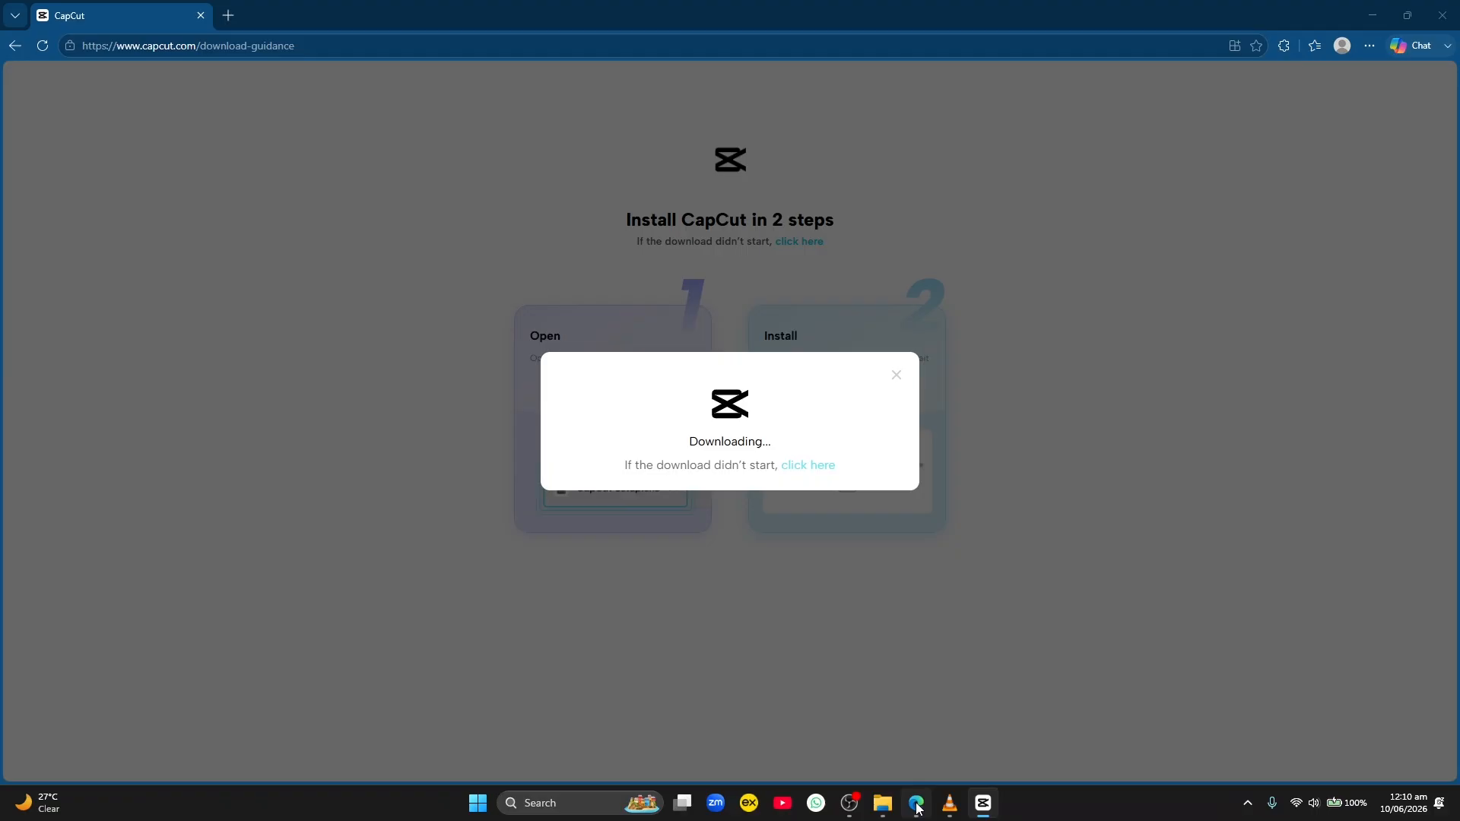
click(228, 21)
click(297, 45)
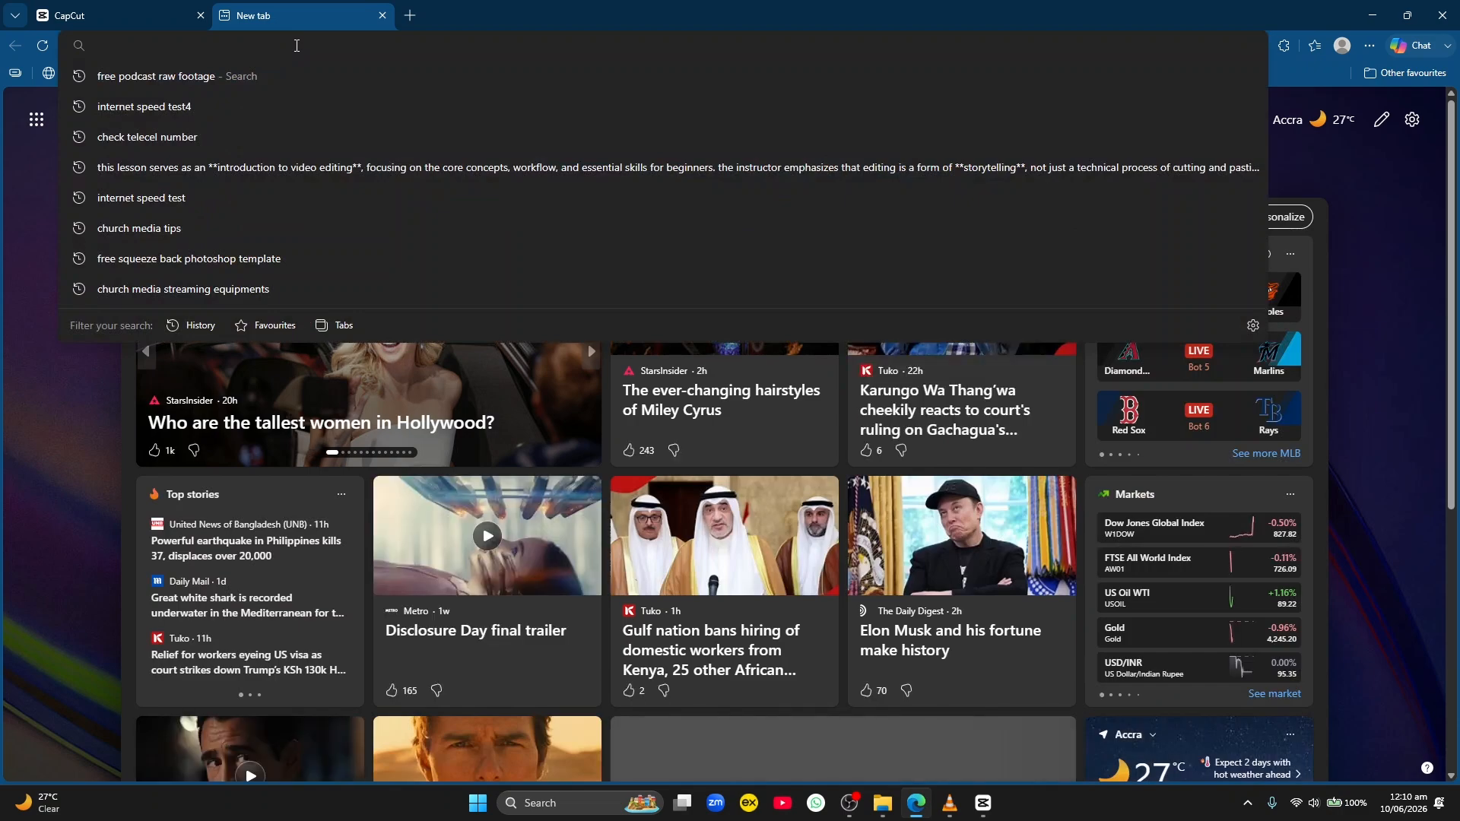
text(GOOGLE)
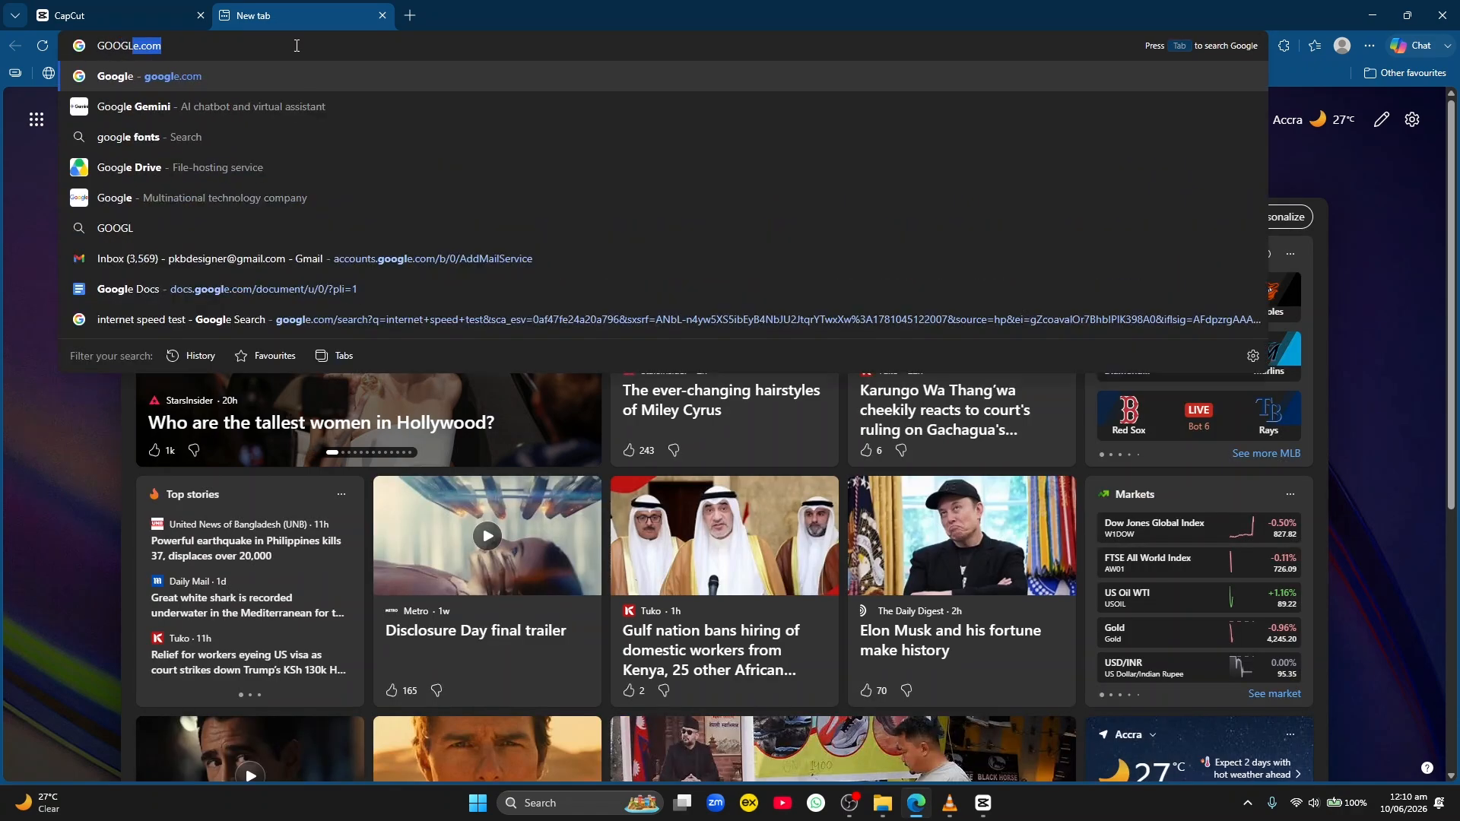
key(Return)
- Search Google for "ADOBE PODCAST" and open the site's Enhance Speech tool
click(558, 349)
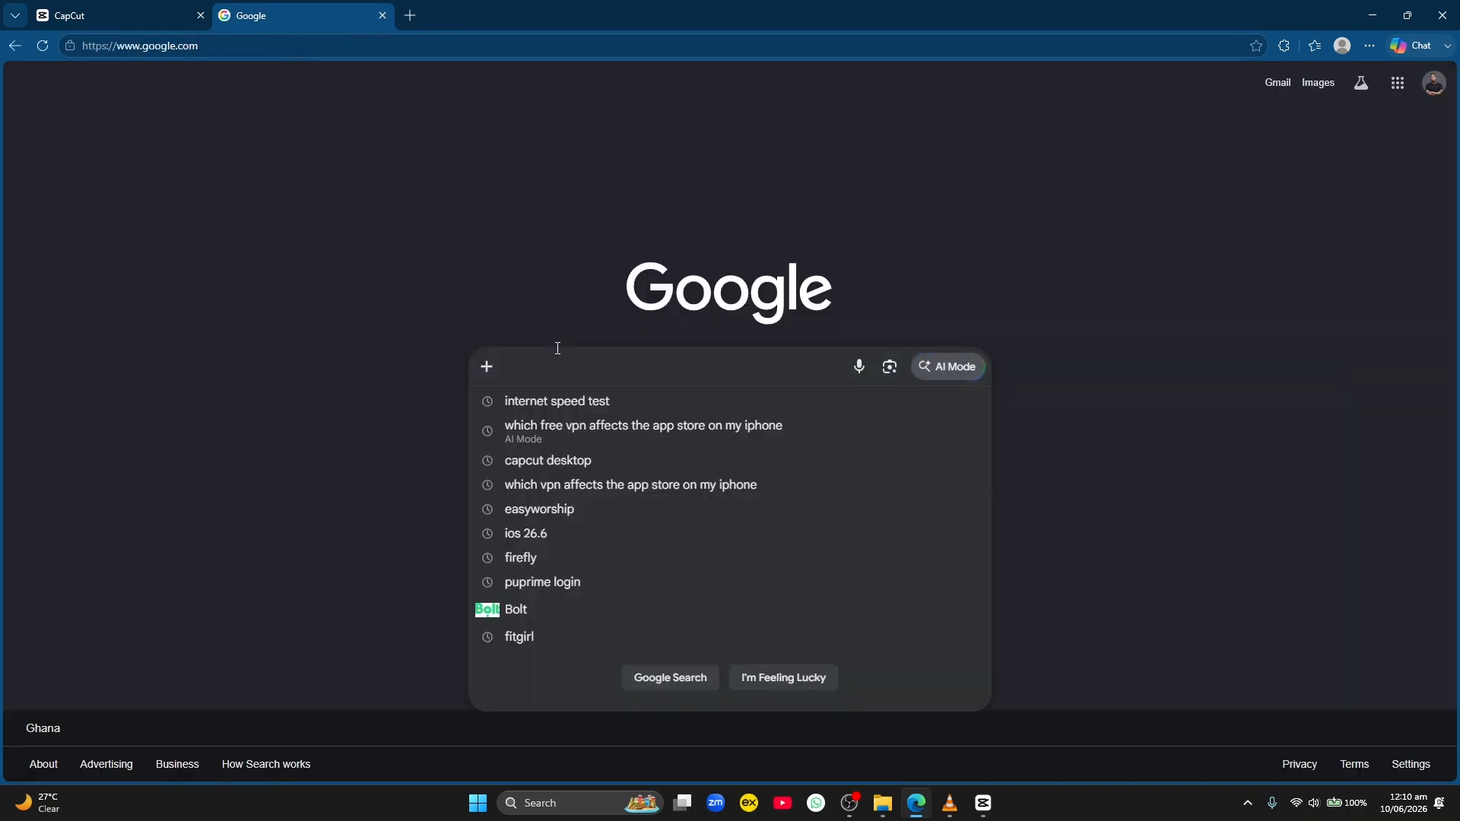
text(ADOBE )
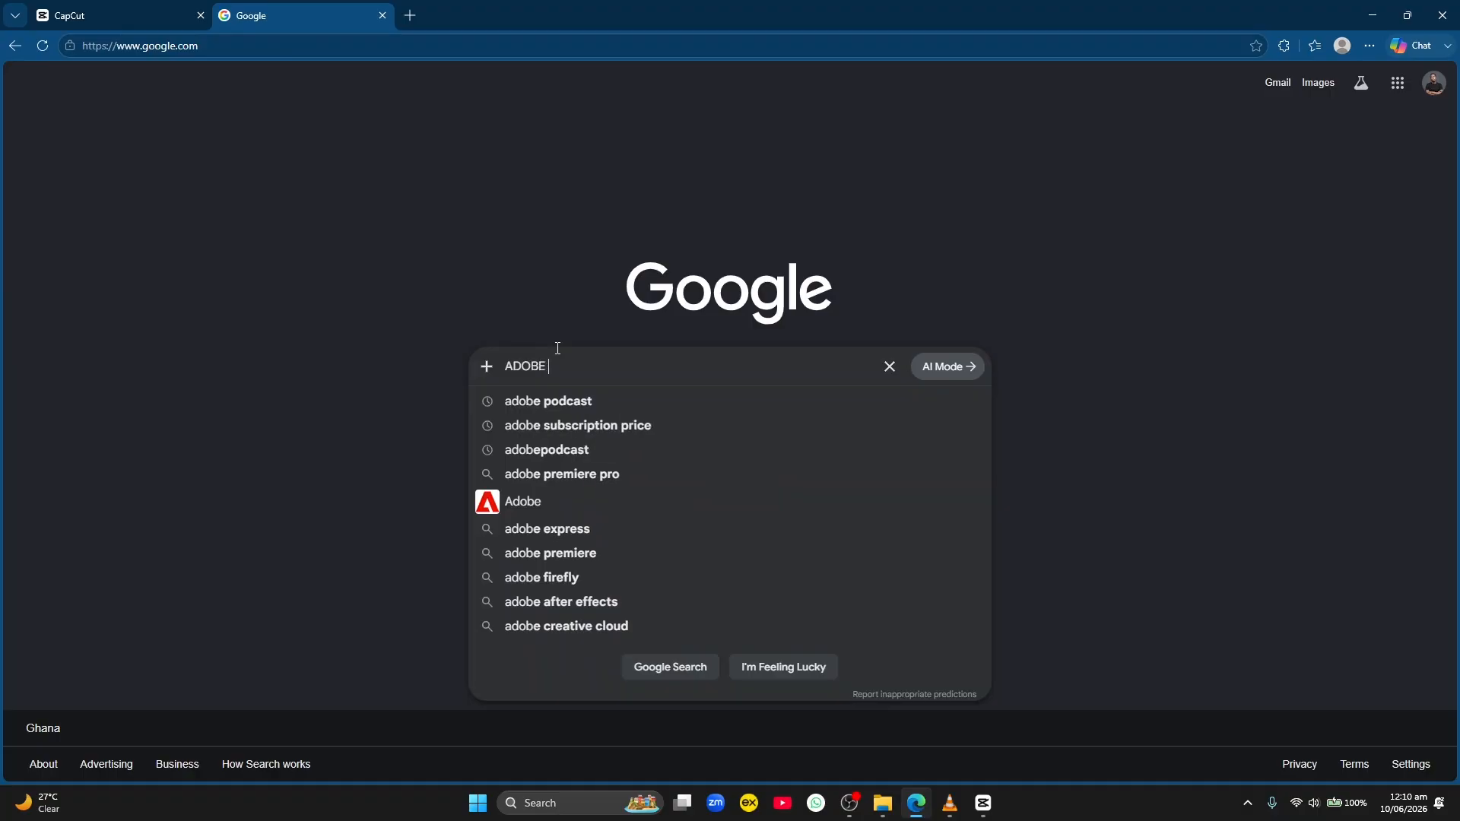
text(PODCAST)
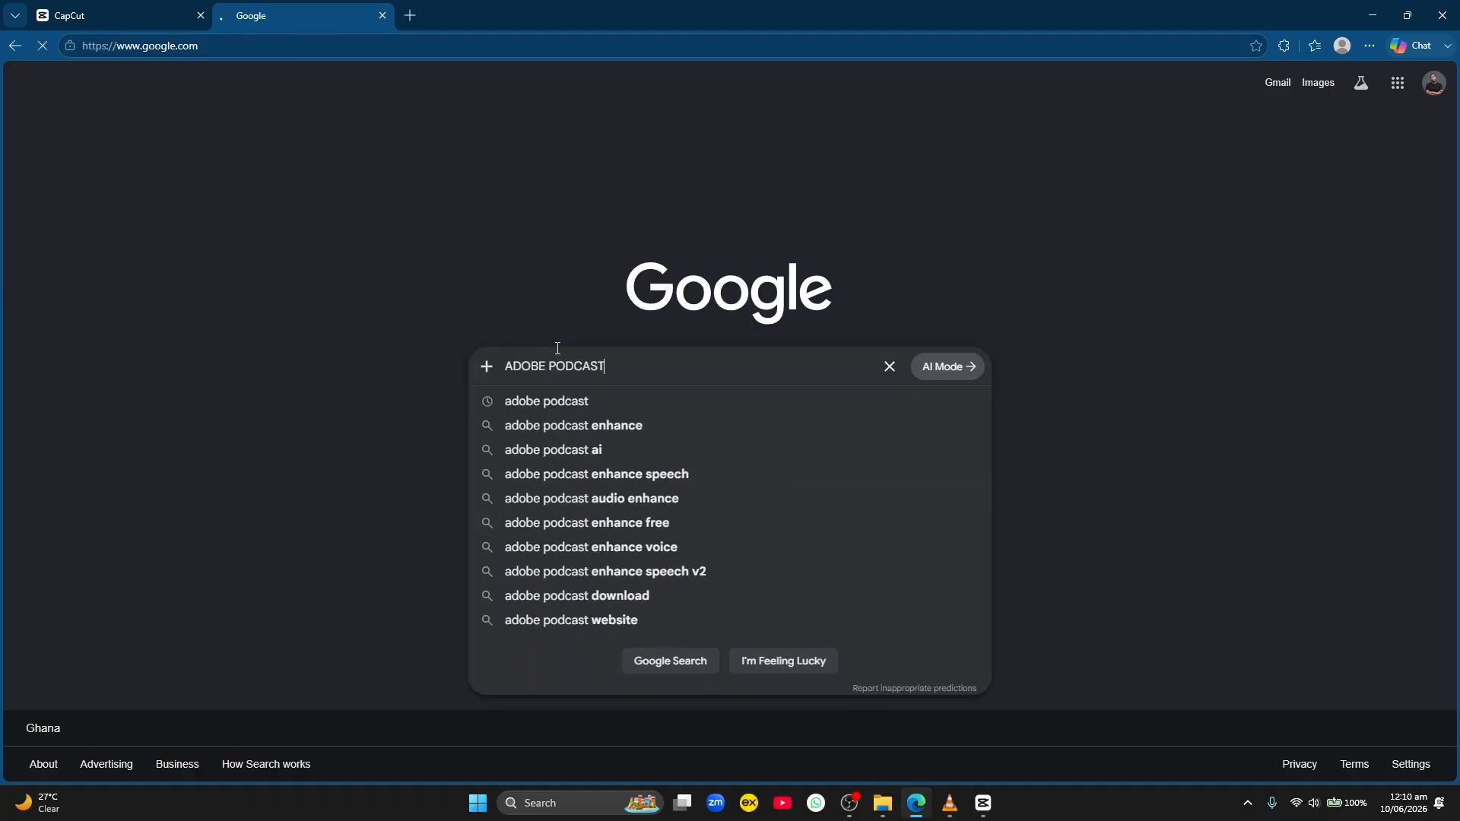
key(Return)
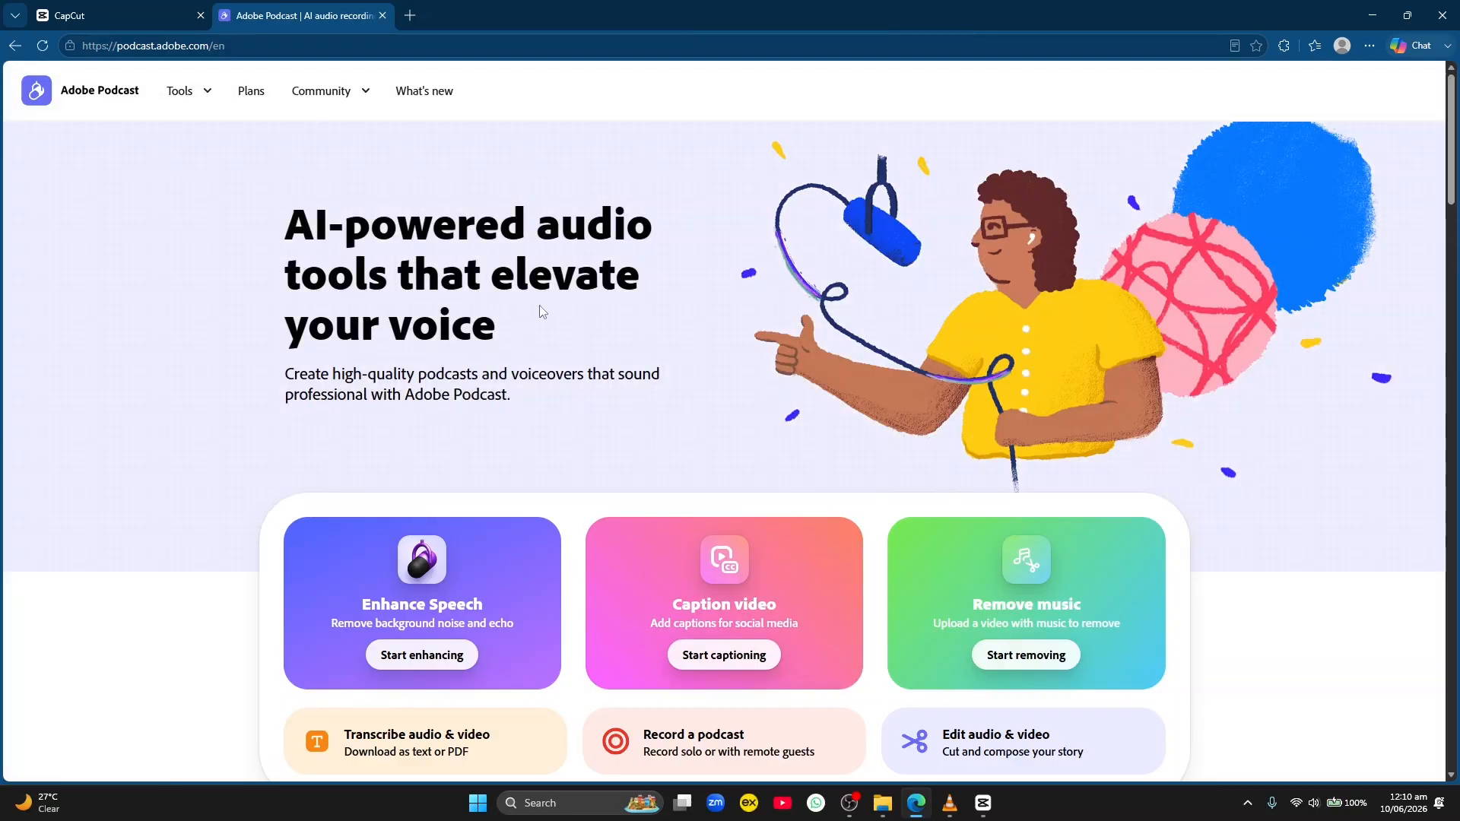
scroll(528, 430, down, 1)
scroll(589, 348, up, 1)
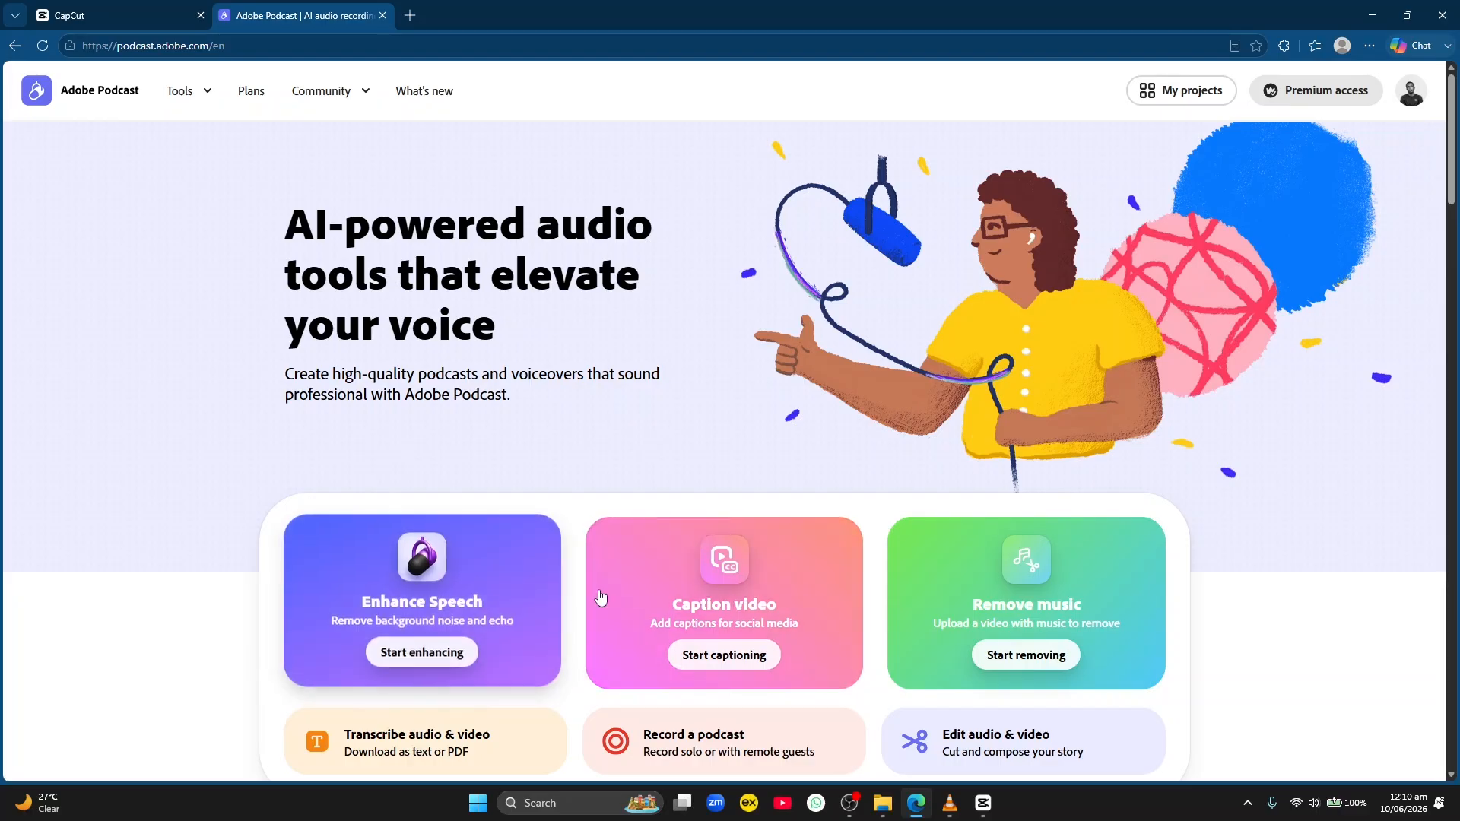
click(420, 657)
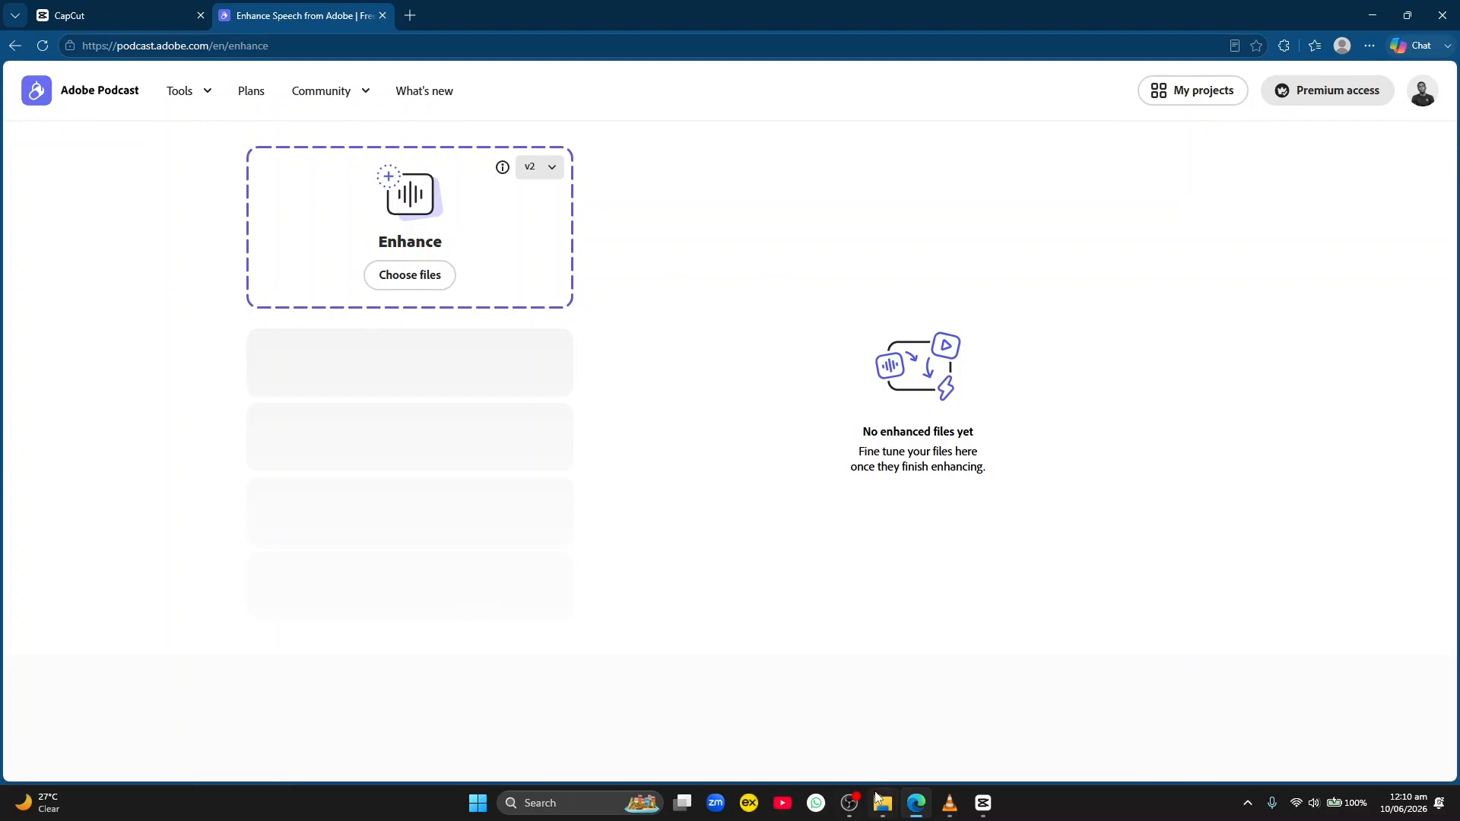
- Upload RAW.mov from the PODCASTS folder to Enhance Speech for v2 enhancement
mouse_move(882, 803)
click(923, 747)
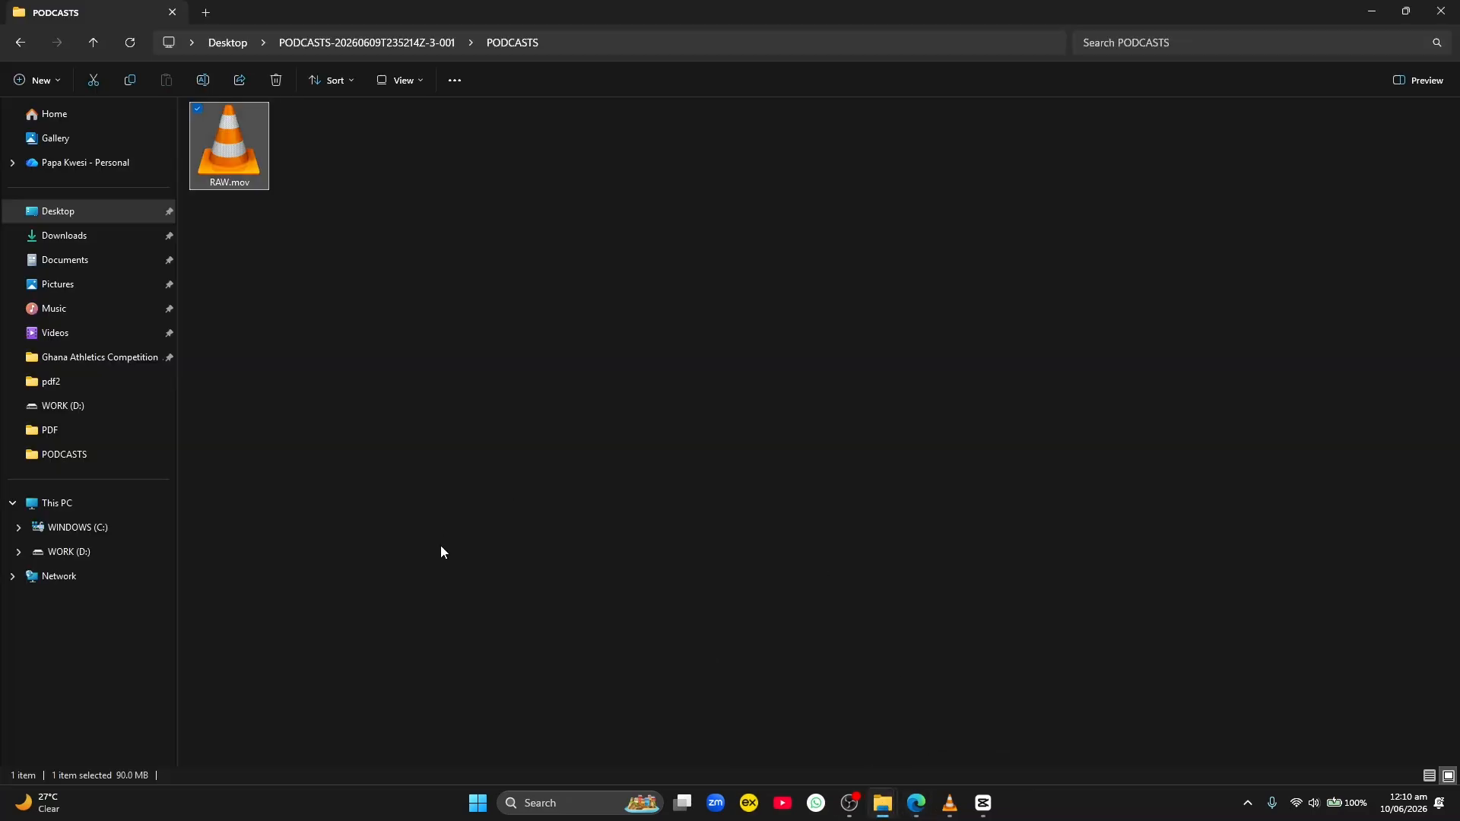
drag(231, 154, 465, 291)
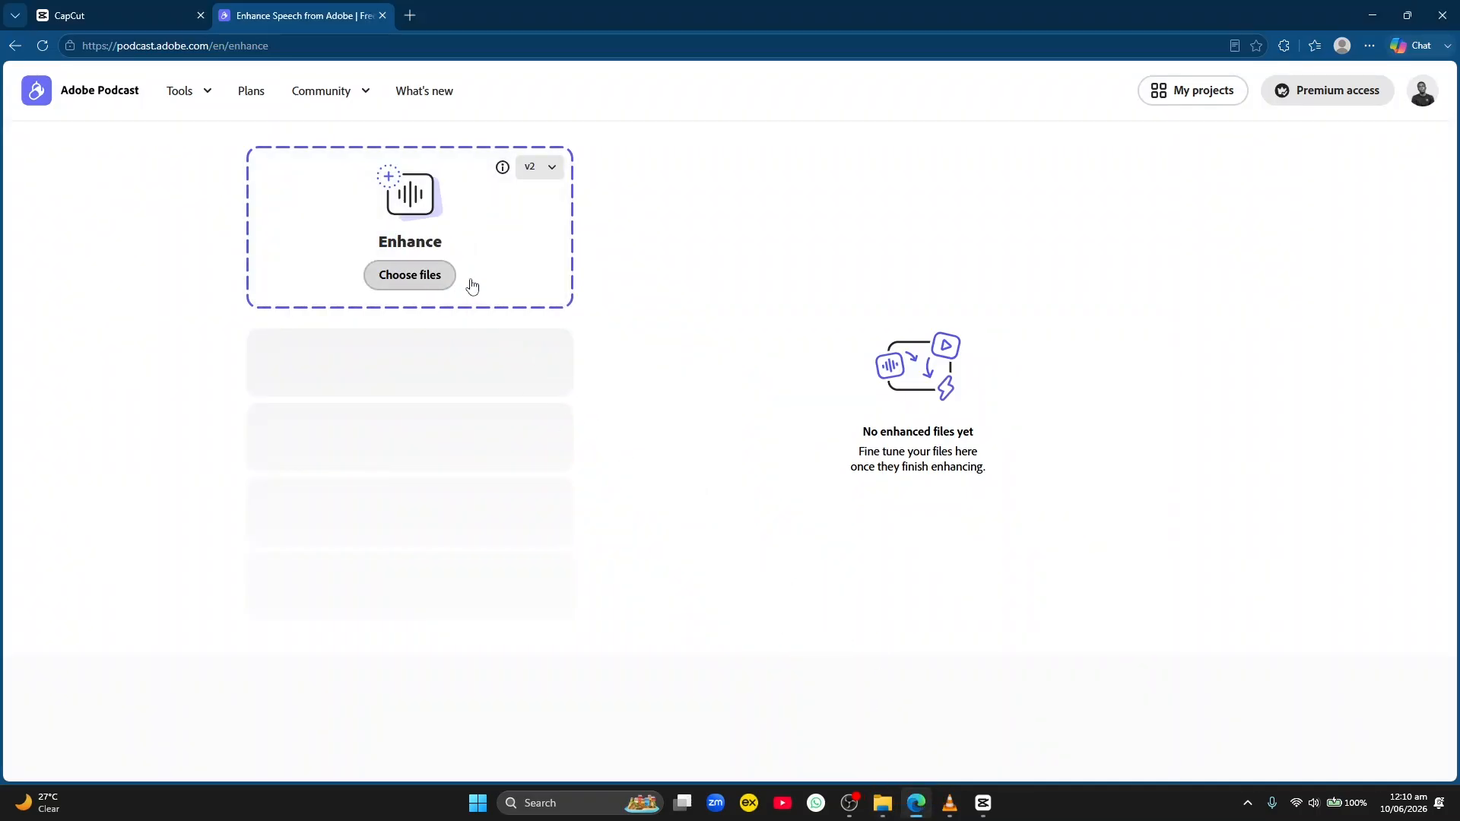
mouse_move(882, 803)
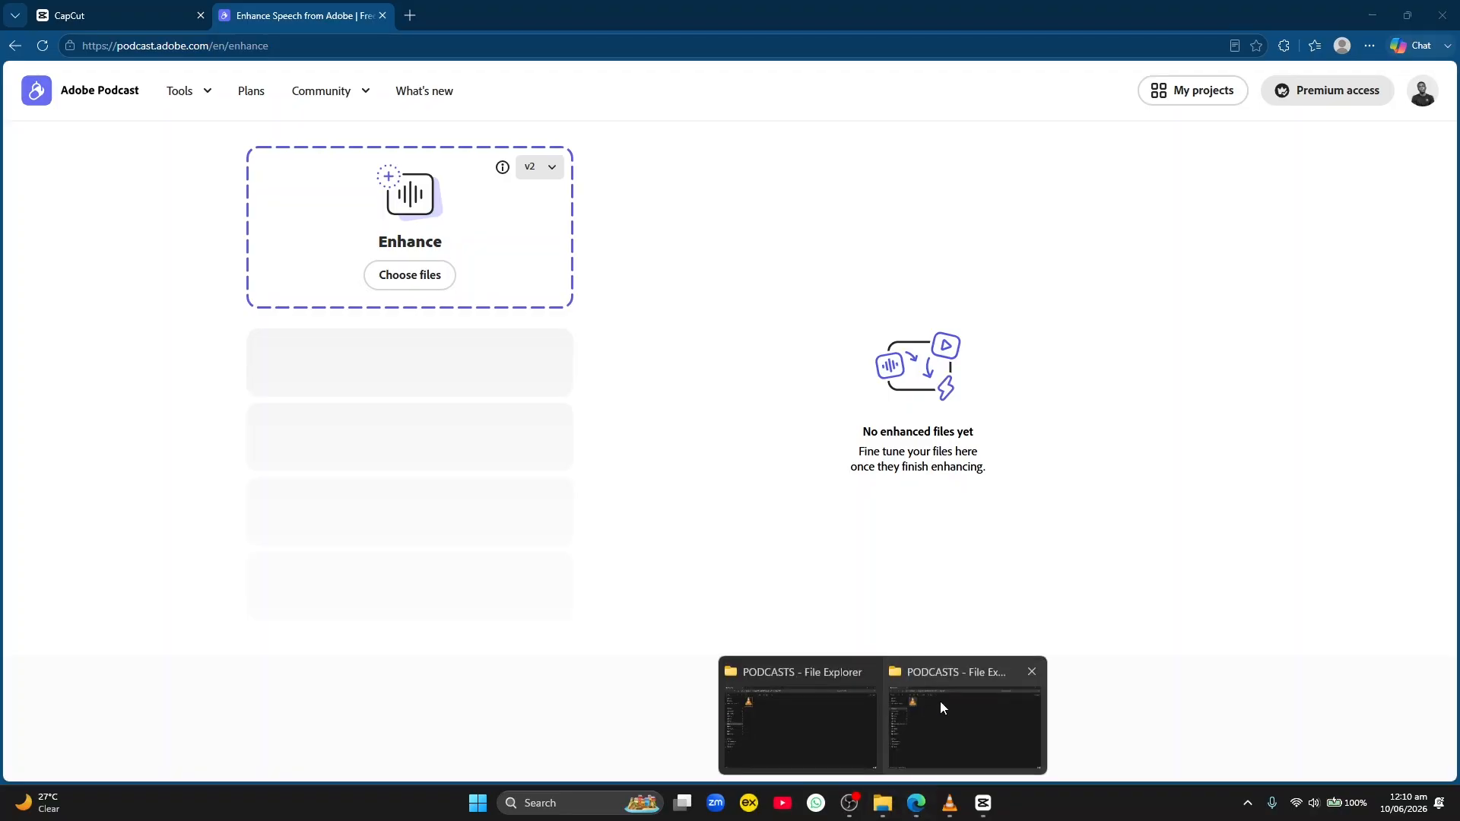
click(940, 701)
drag(231, 171, 489, 307)
key(alt+Tab)
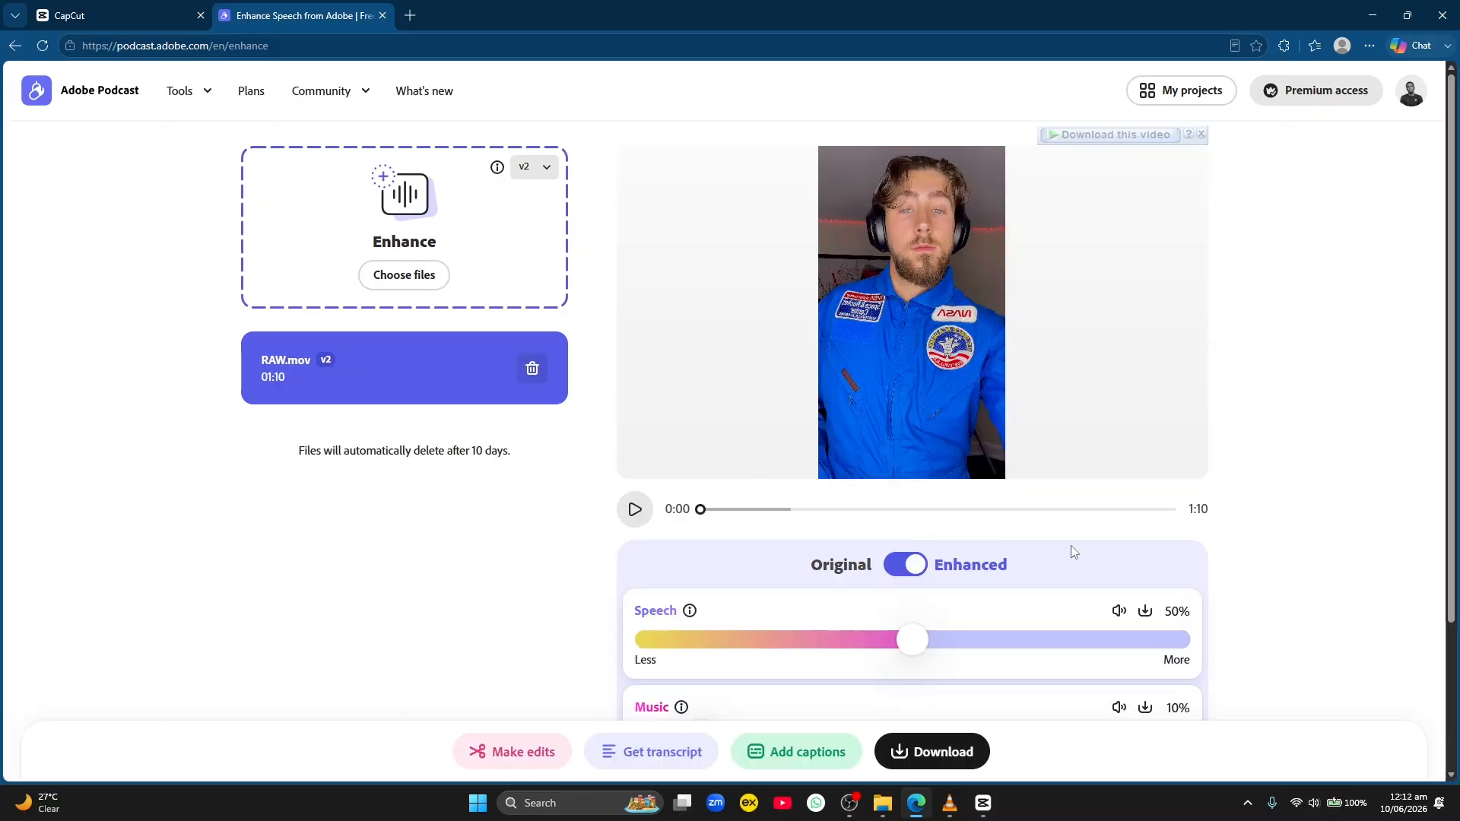
- Play the opening of RAW.mov in its Original version and again in the Enhanced version to compare the audio
scroll(1027, 531, down, 2)
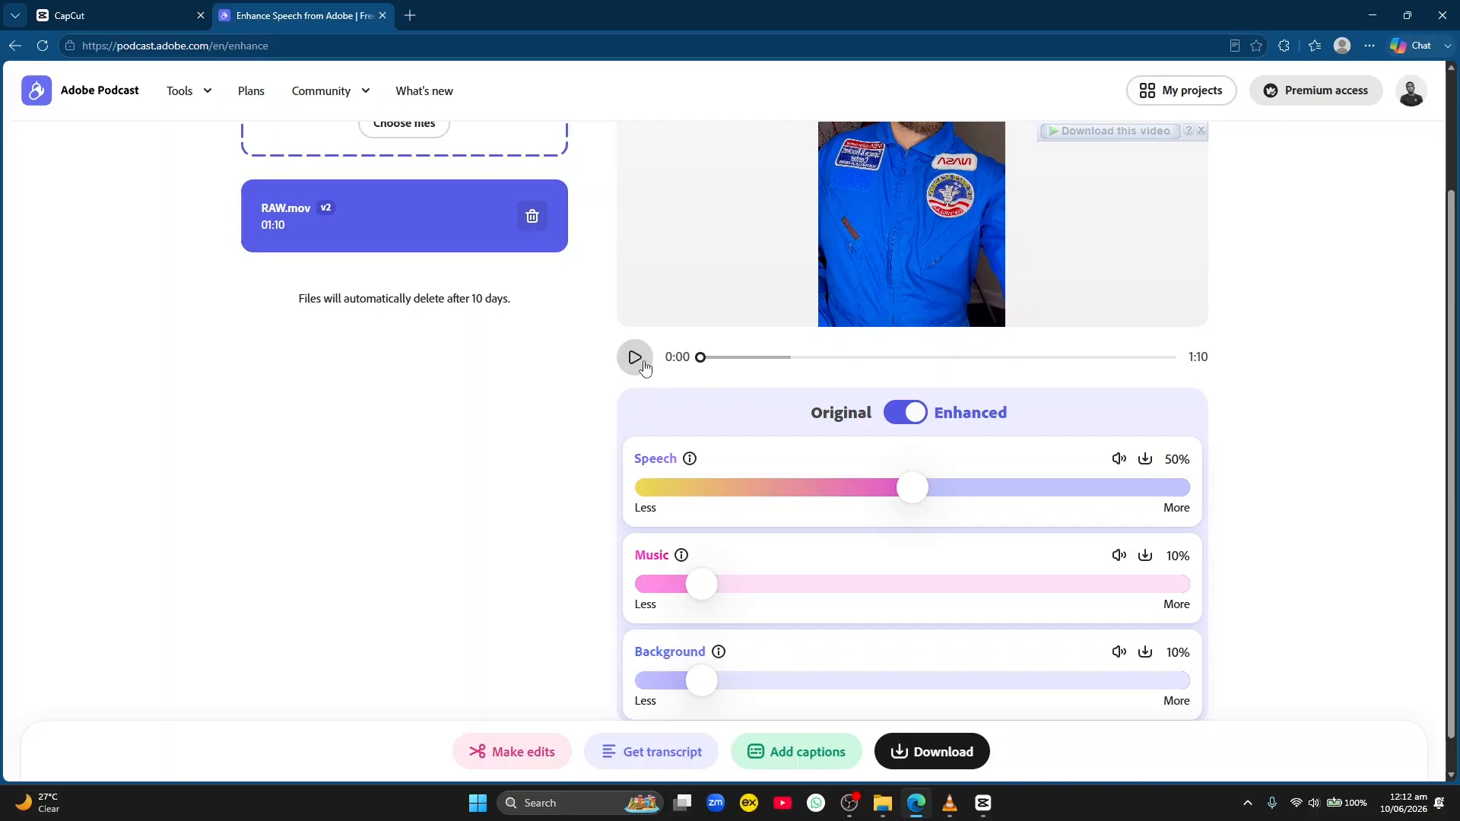
scroll(637, 370, up, 1)
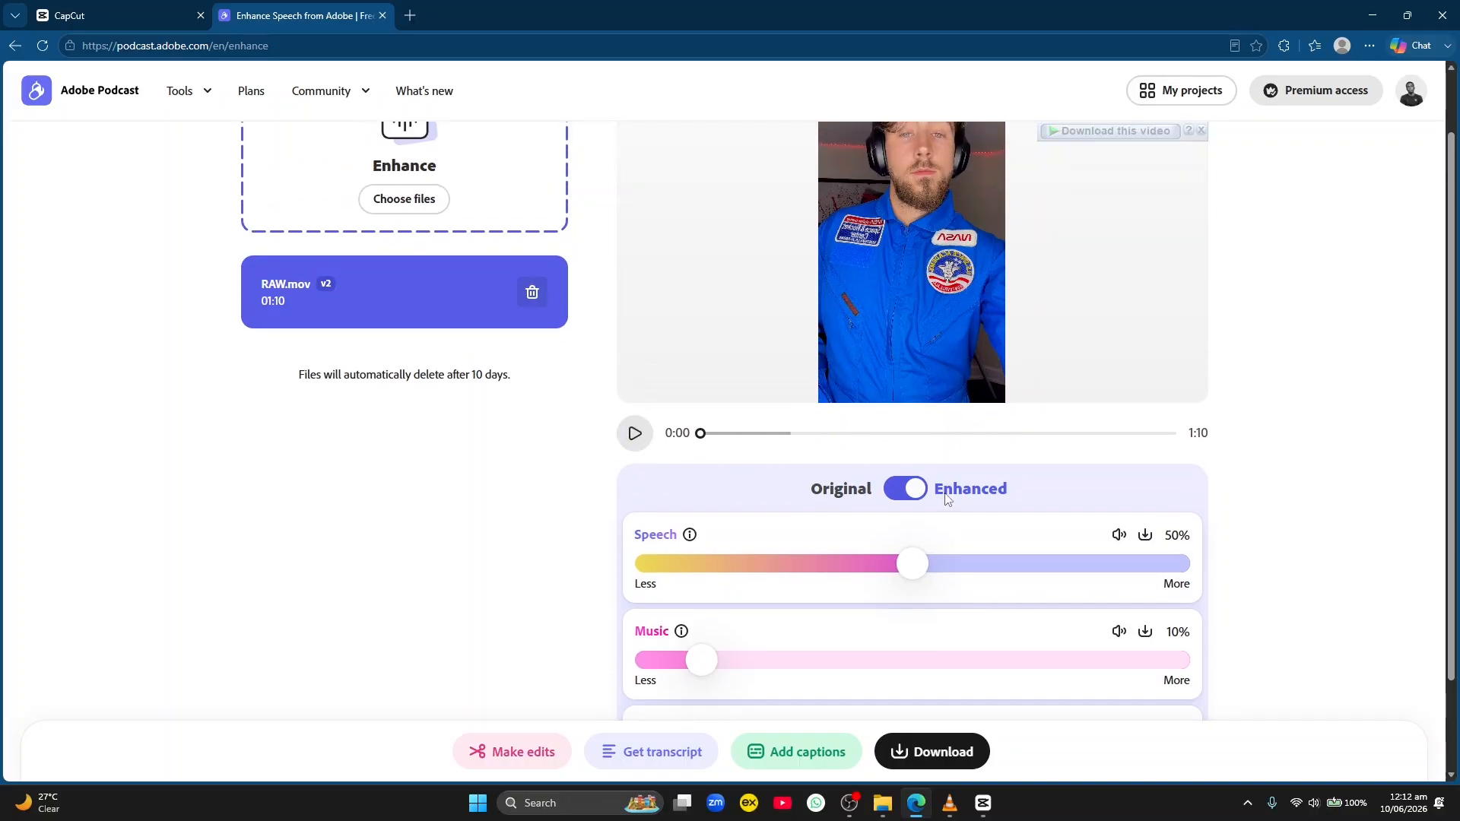
click(912, 500)
click(912, 500)
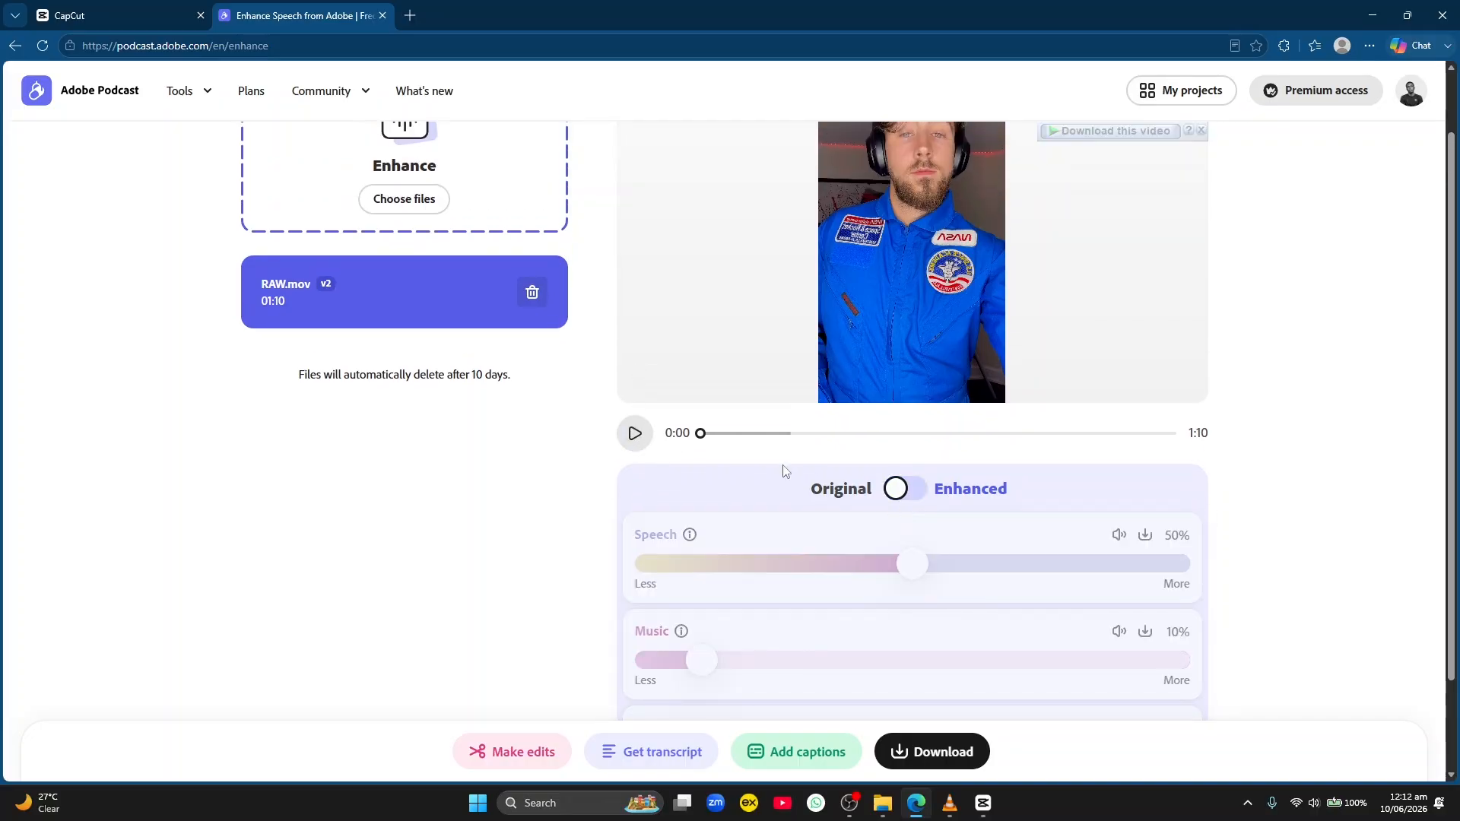
click(634, 433)
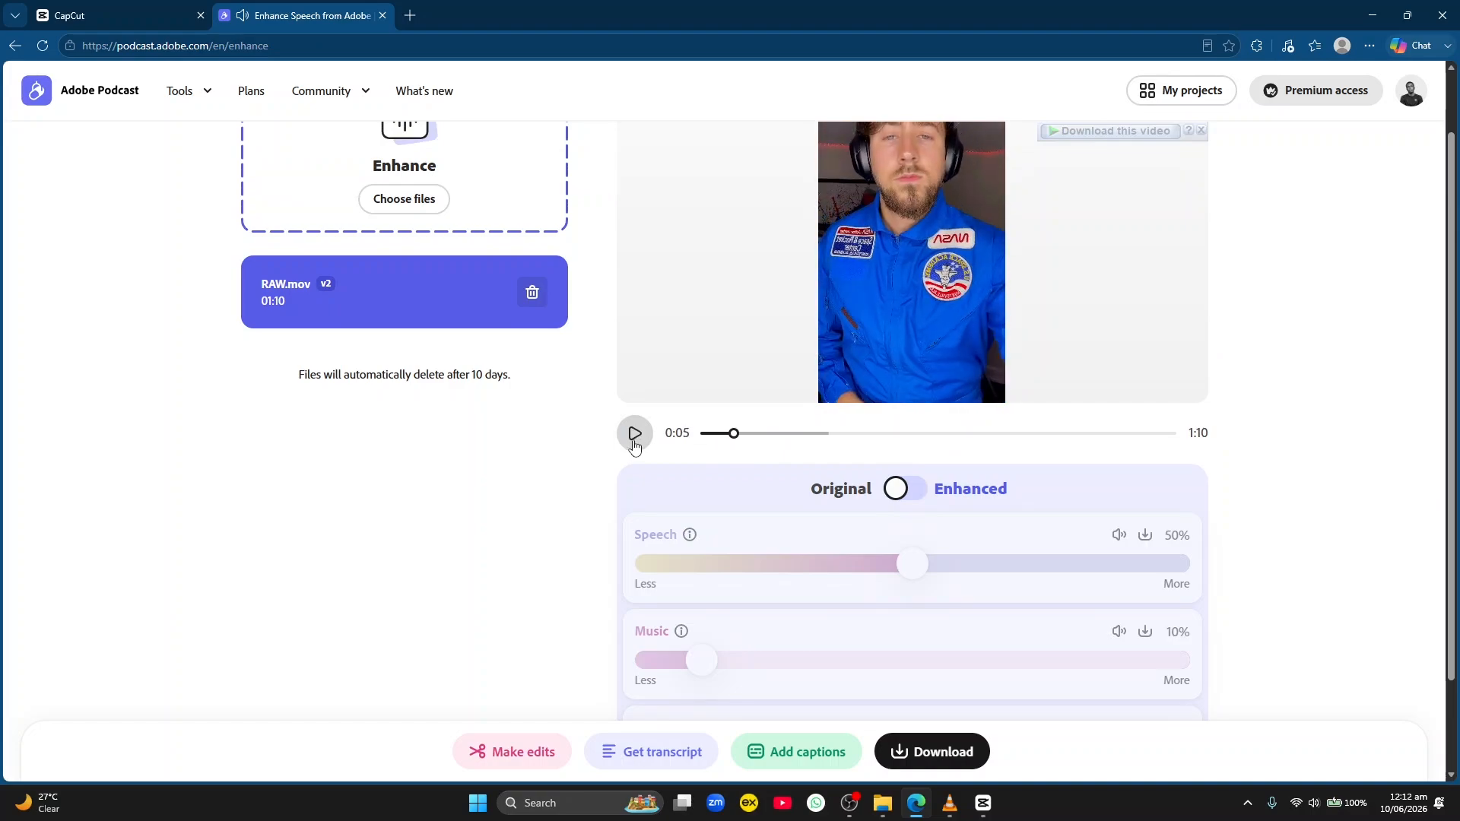
drag(733, 432, 702, 444)
click(899, 488)
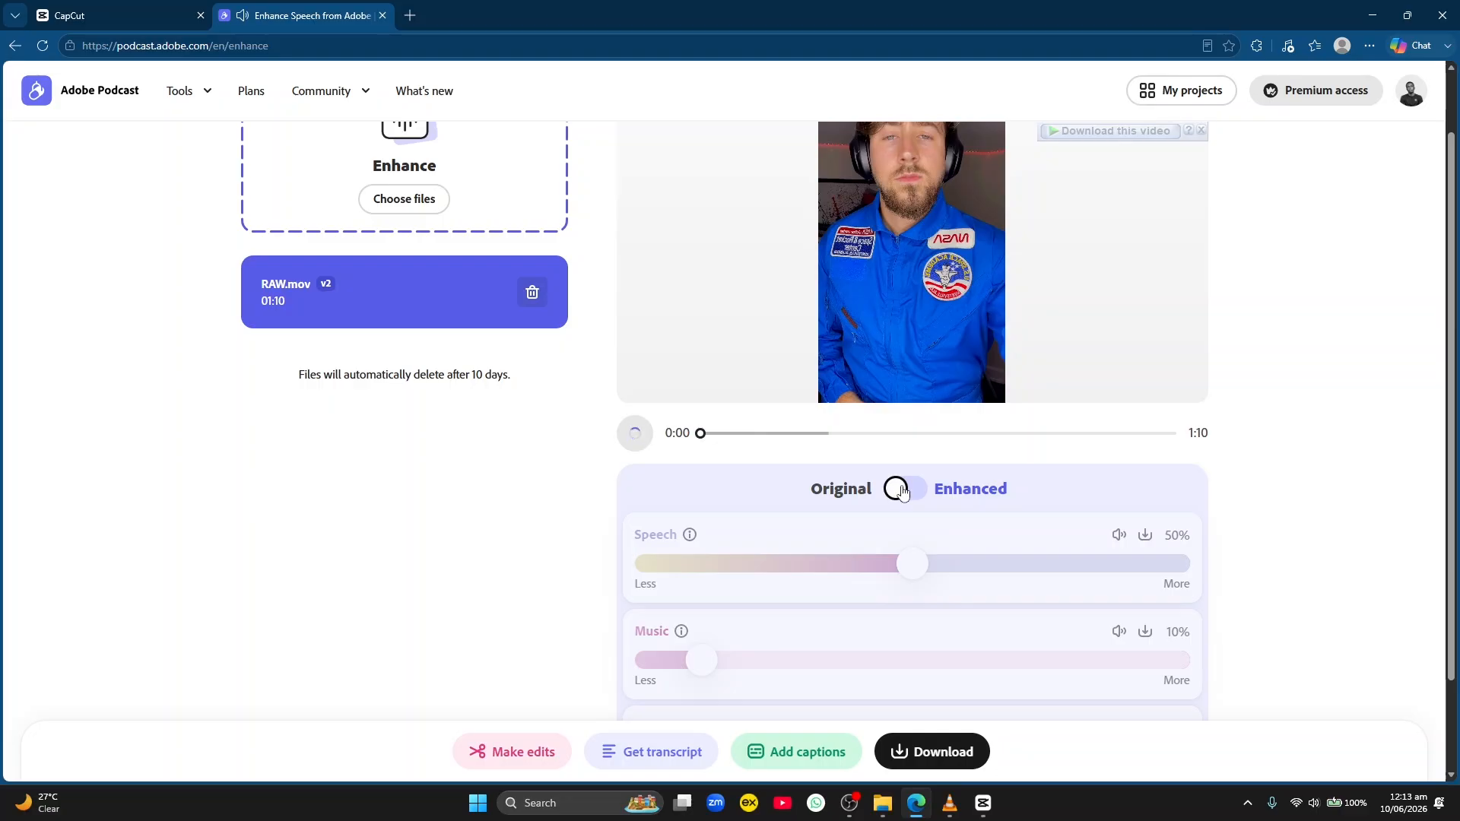
click(635, 433)
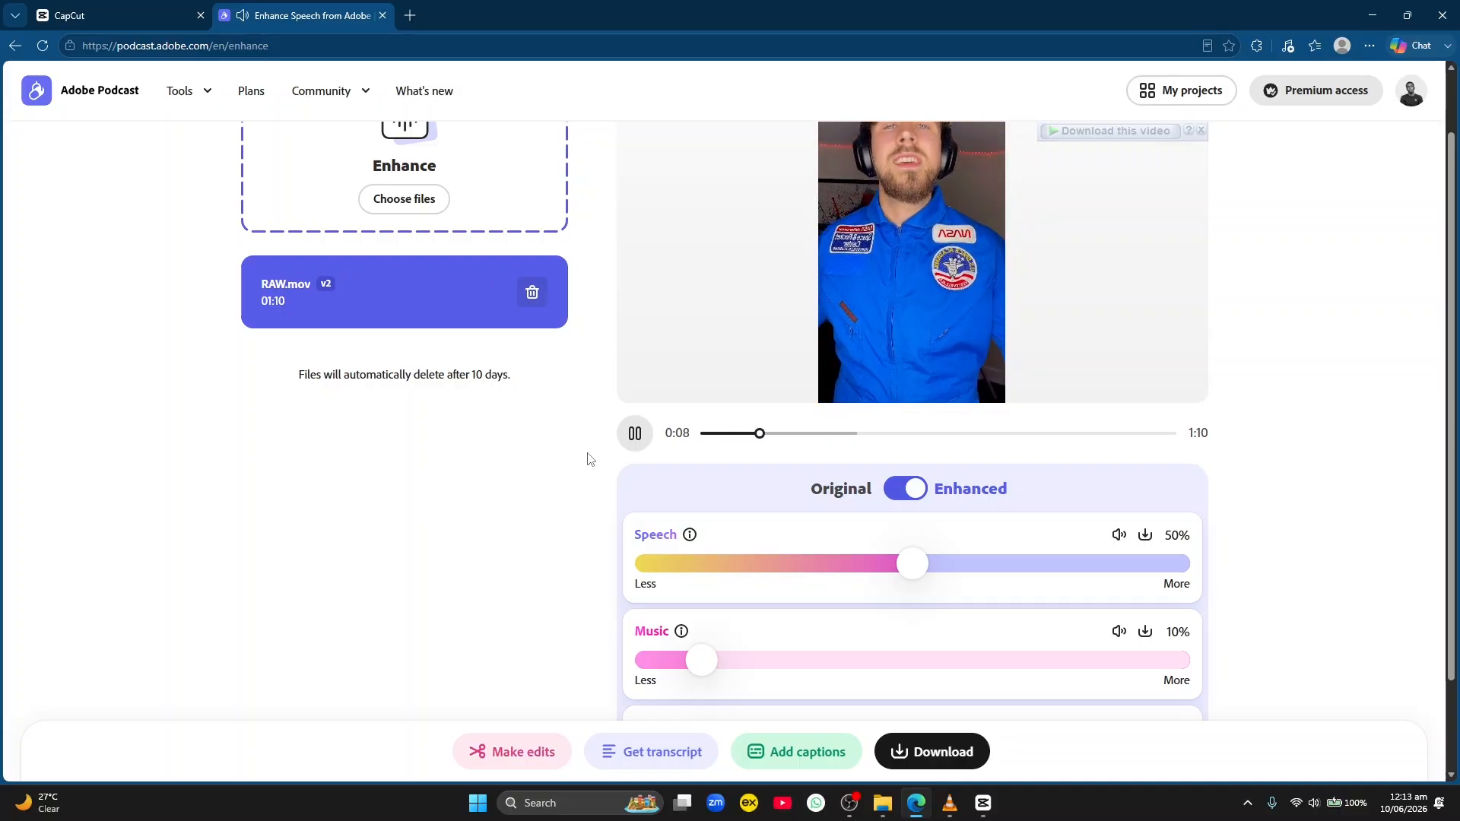
click(638, 434)
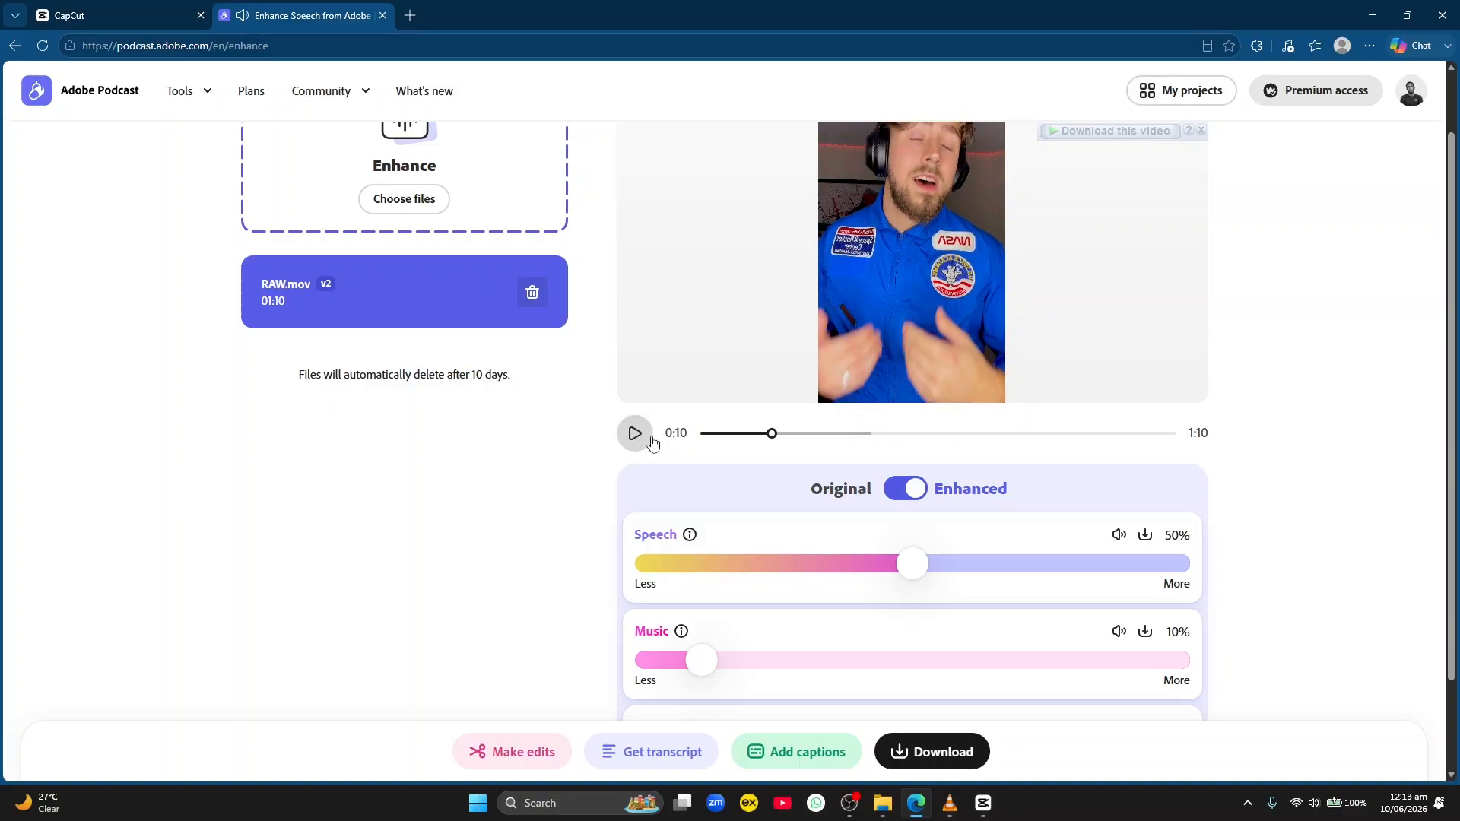
- Download the enhanced video as RAW-esv2-50p-bg-10p-music-10p.mov and open its download folder
scroll(966, 428, up, 1)
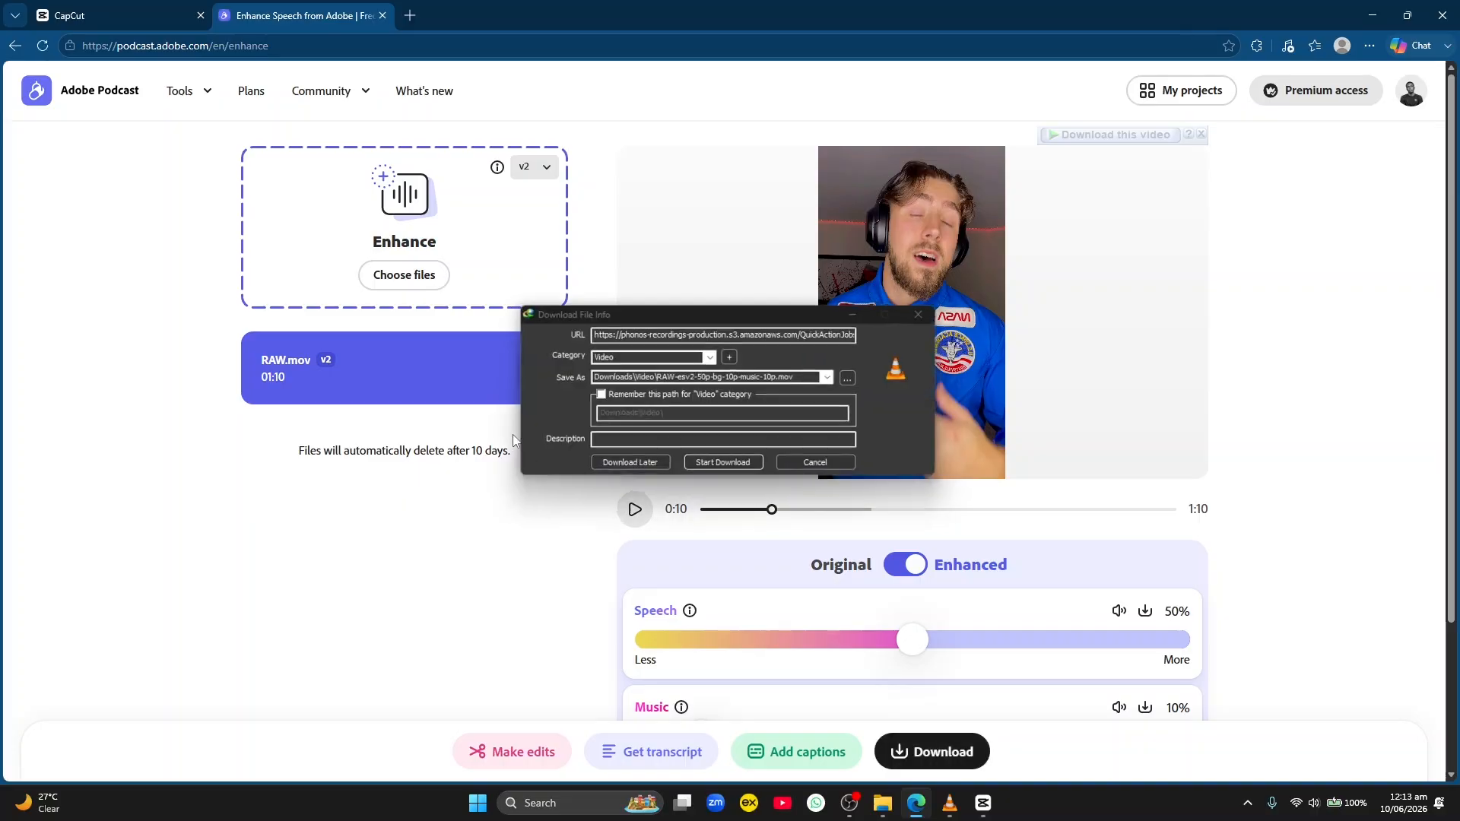
click(744, 466)
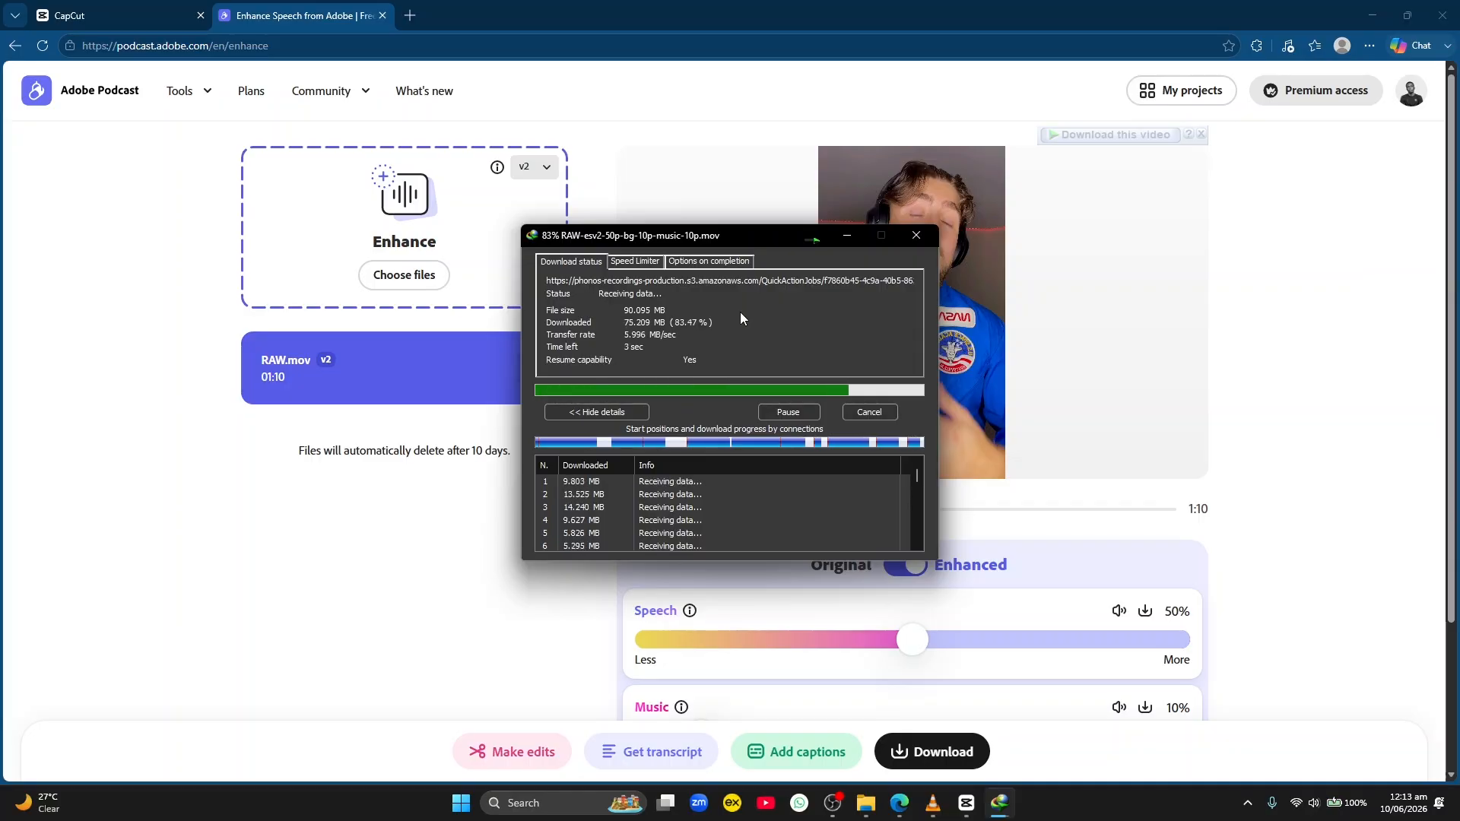
click(753, 446)
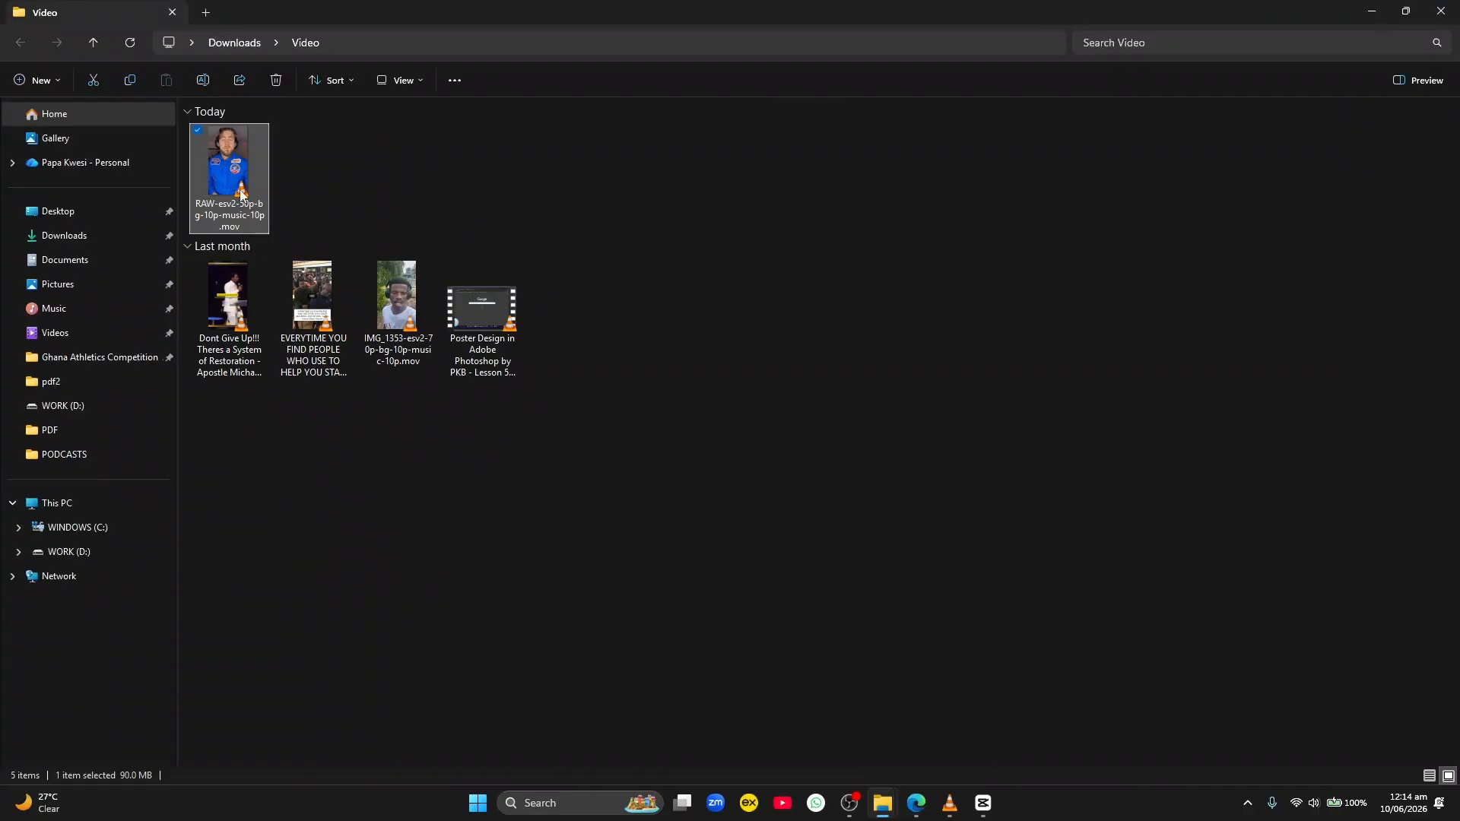
- Move the enhanced RAW-esv2-50p-bg-10p-music-10p.mov file from Downloads to the Desktop's PODCASTS folder beside RAW.mov
right_click(226, 169)
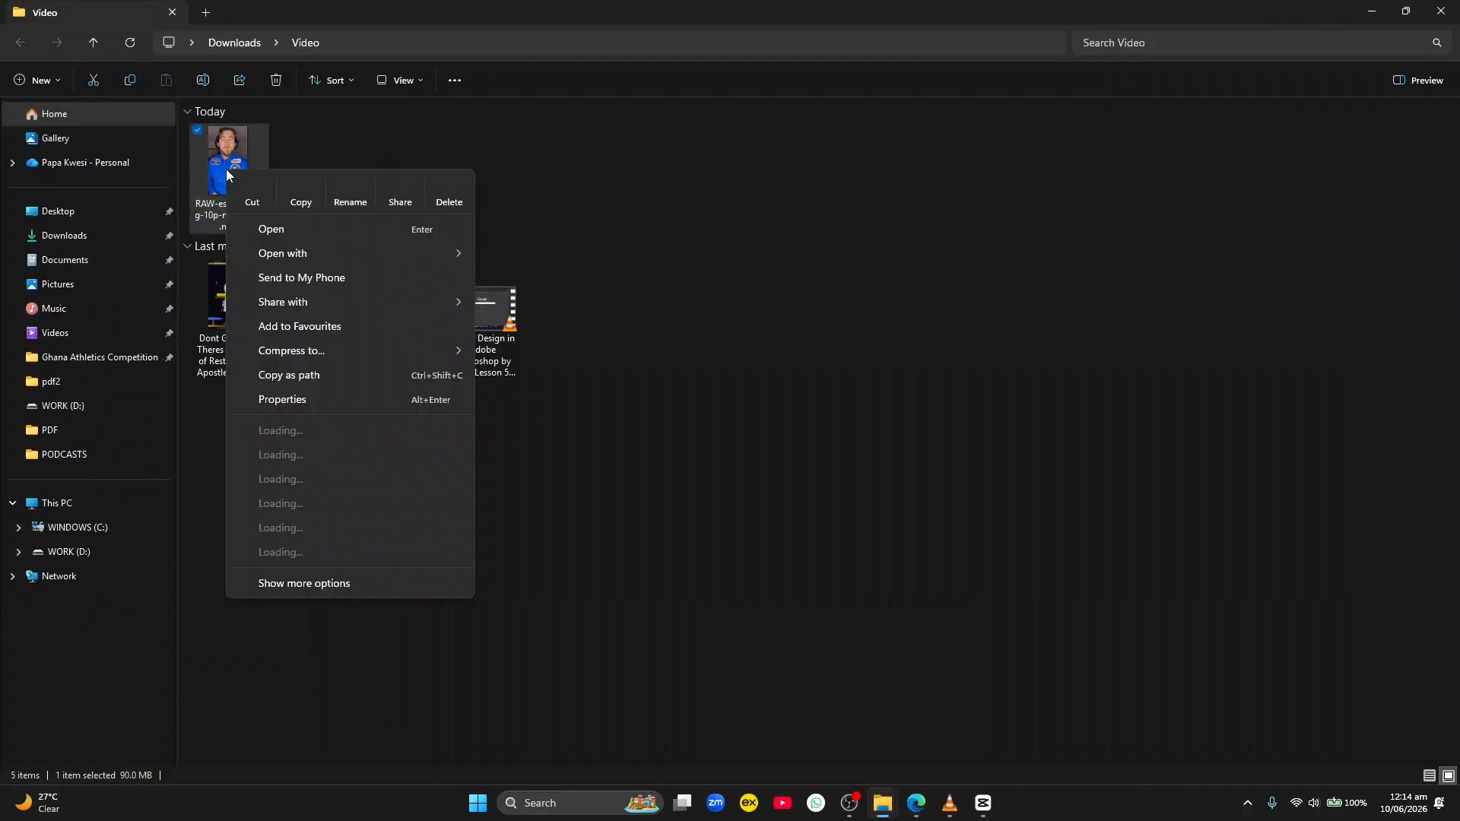
click(242, 199)
click(95, 214)
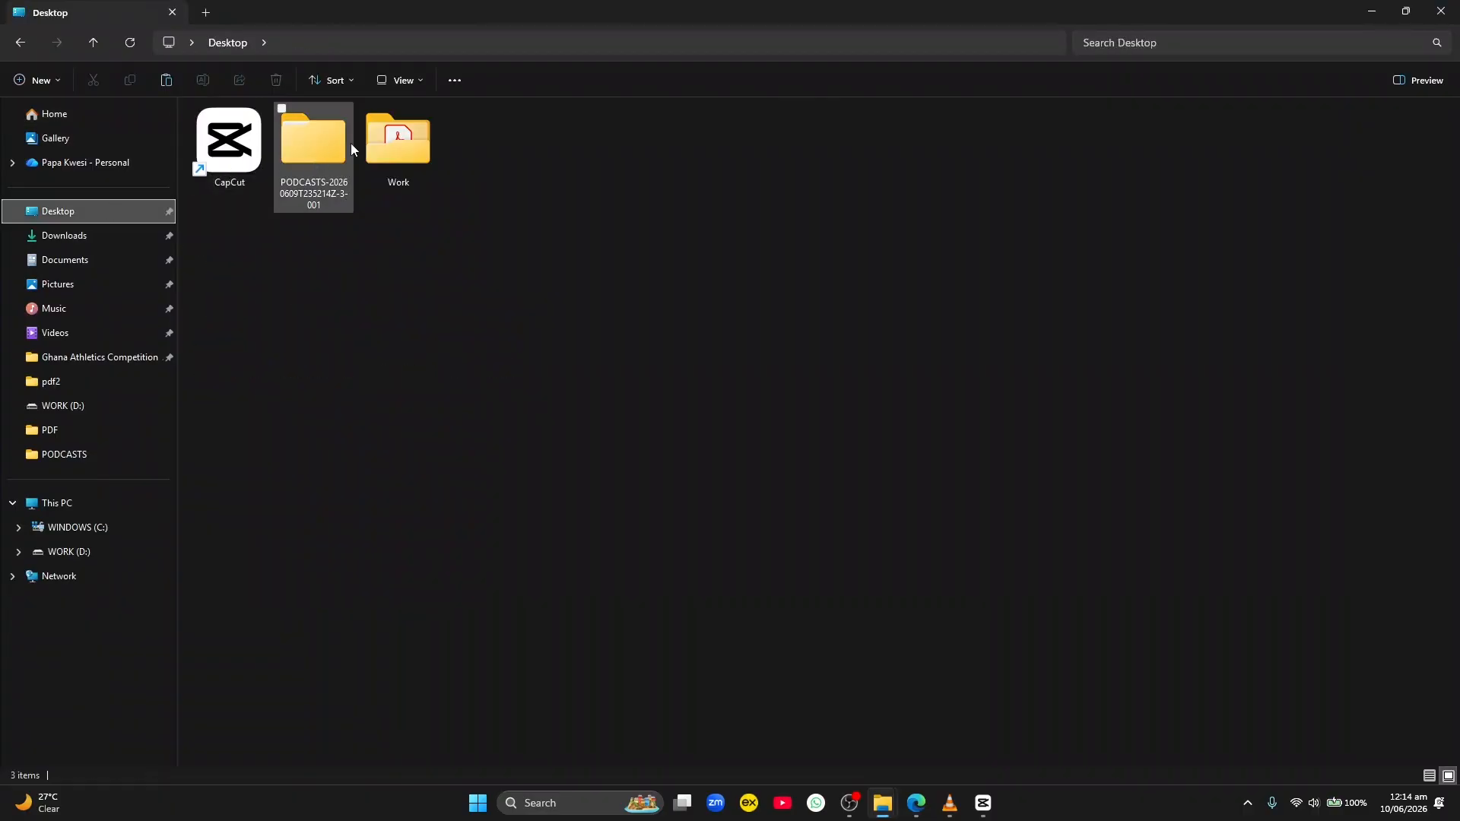
click(321, 145)
double_click(321, 145)
double_click(260, 129)
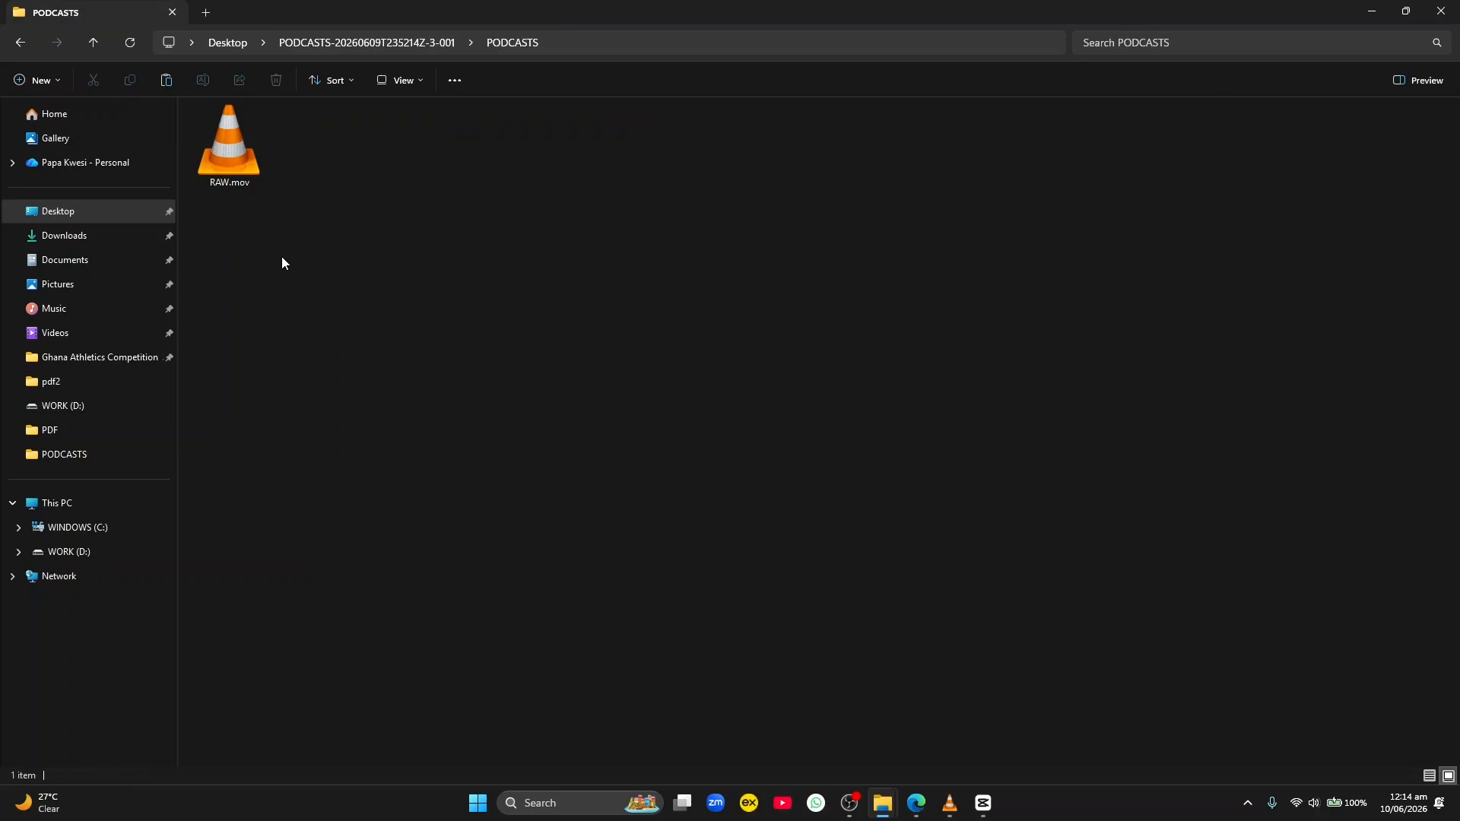
right_click(282, 258)
click(307, 282)
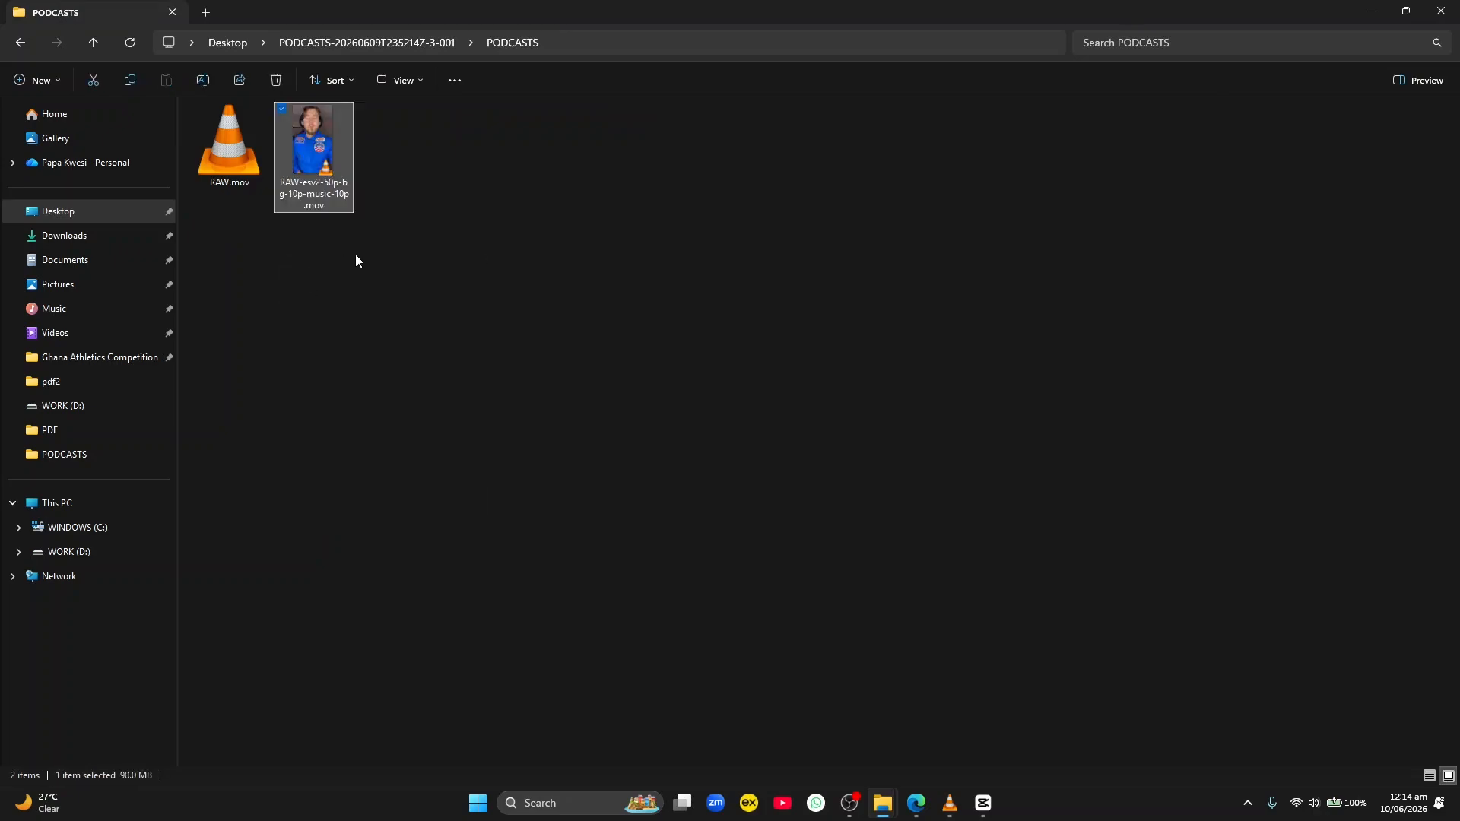
- Switch to CapCut and replace the RAW.mov clip on the timeline with the enhanced file imported from the PODCASTS folder
click(984, 802)
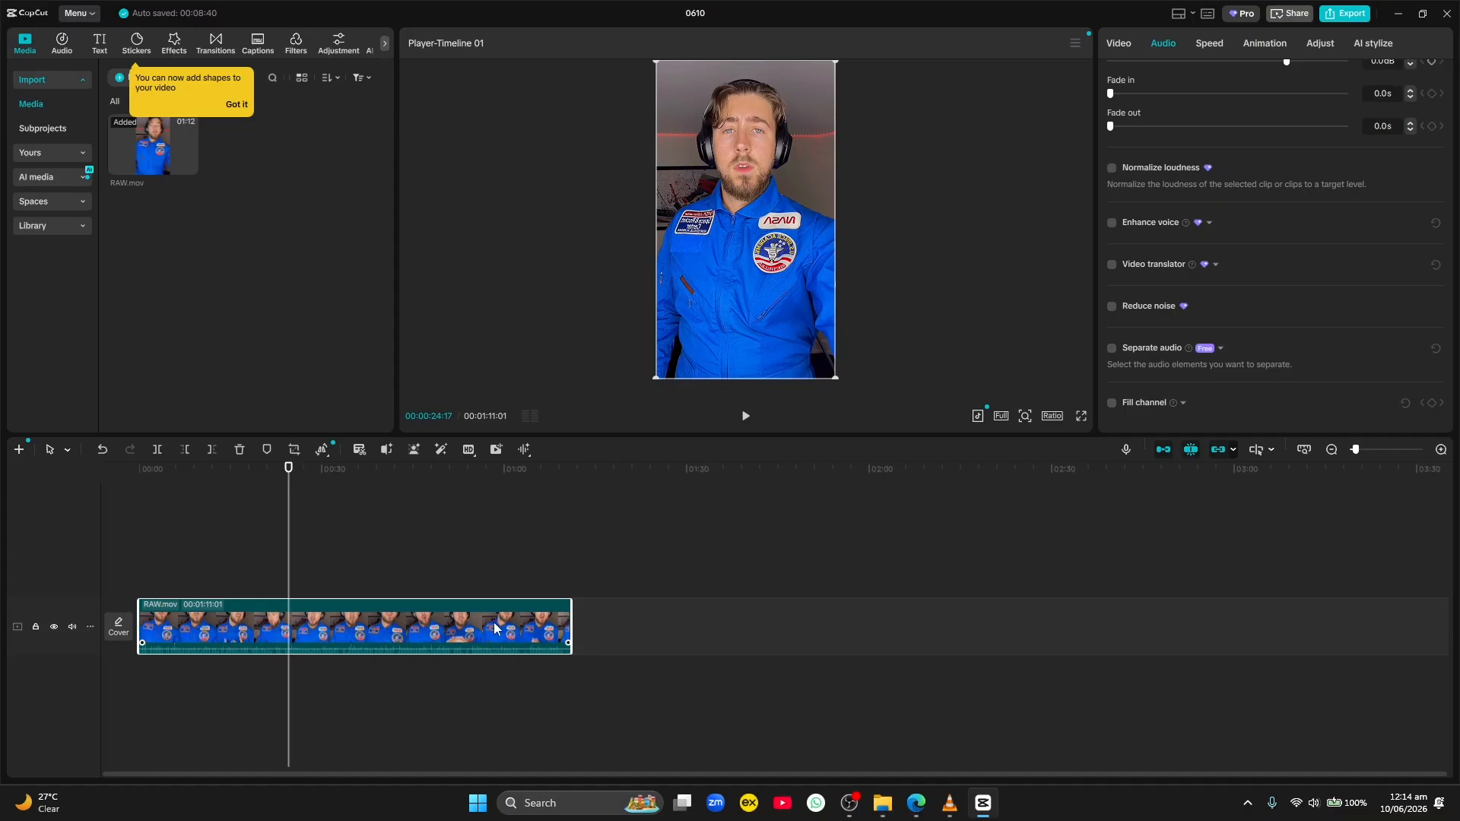
key(Delete)
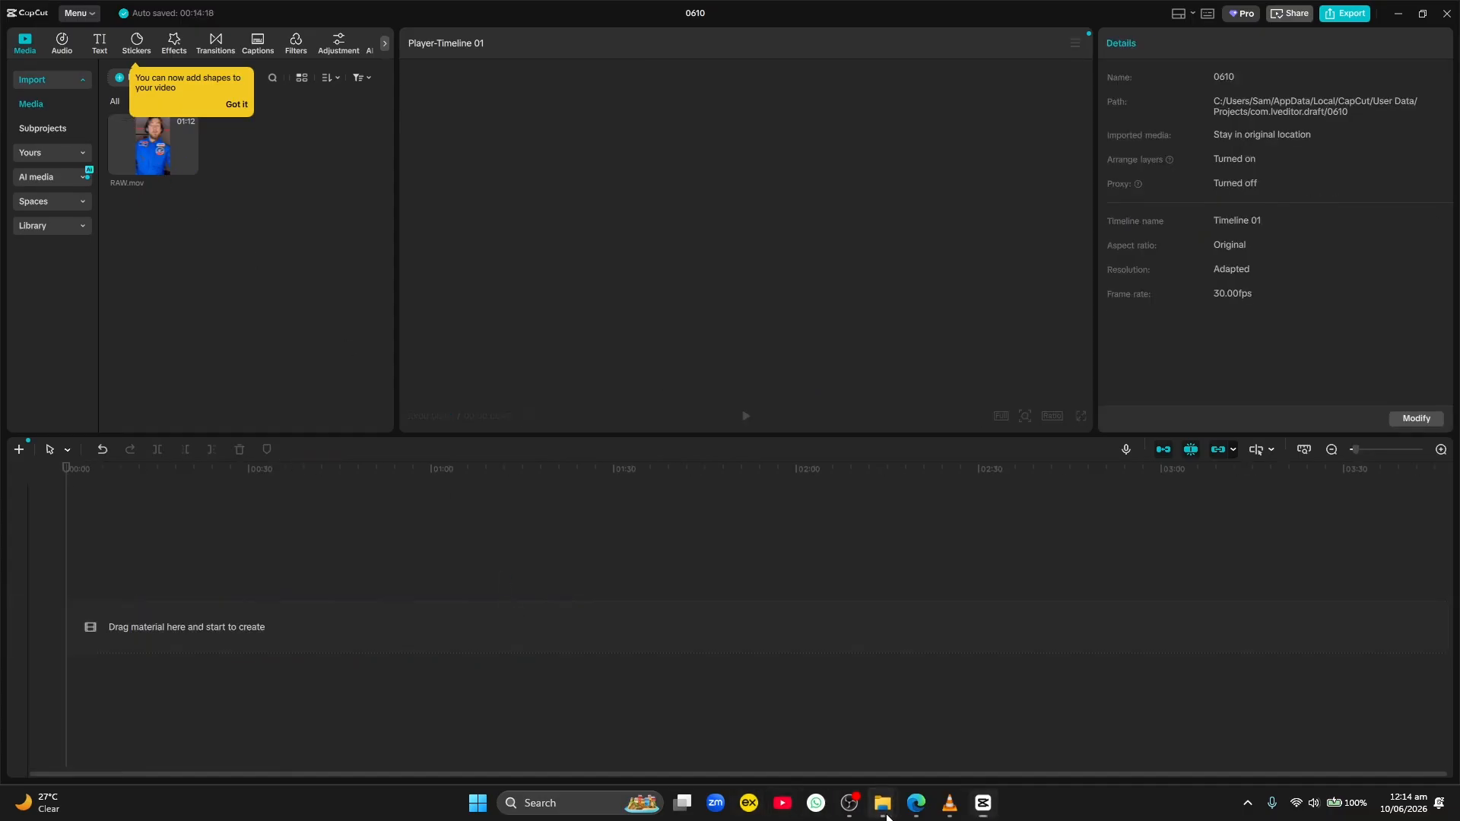
mouse_move(882, 803)
click(950, 757)
drag(339, 157, 311, 340)
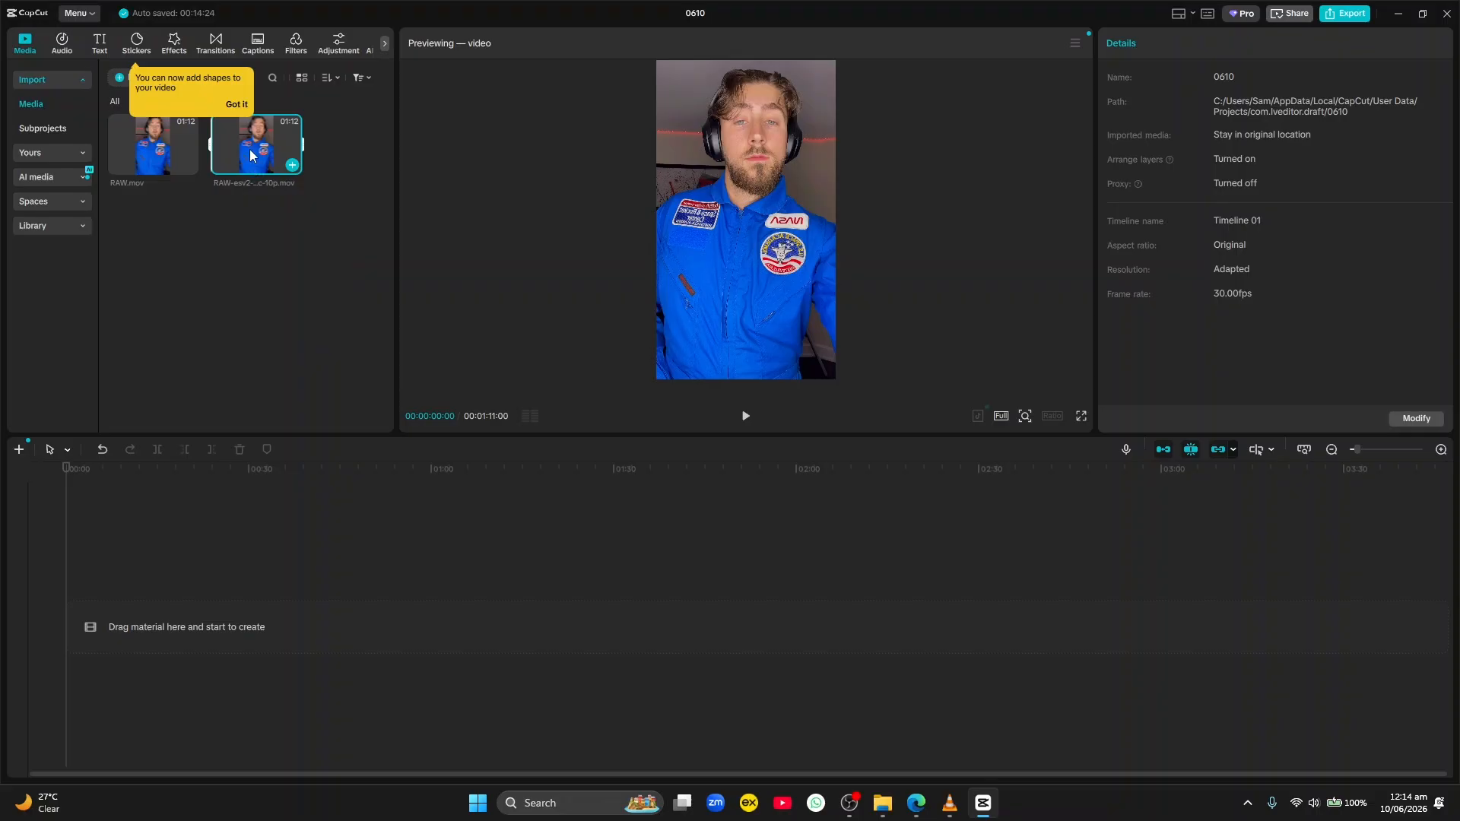
drag(251, 154, 148, 637)
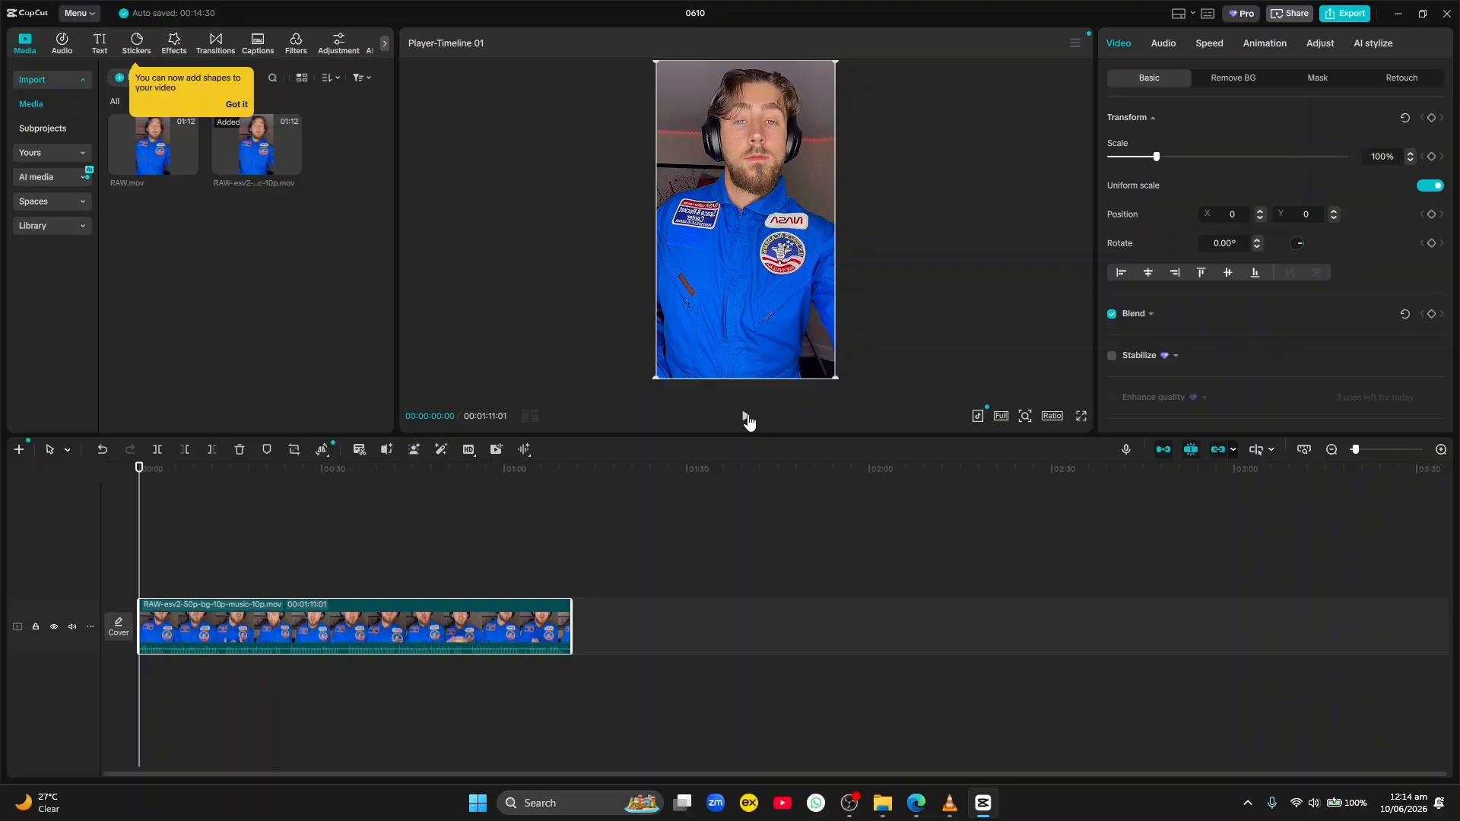
- Play the enhanced clip in the preview and return the playhead to the start of the timeline
click(746, 418)
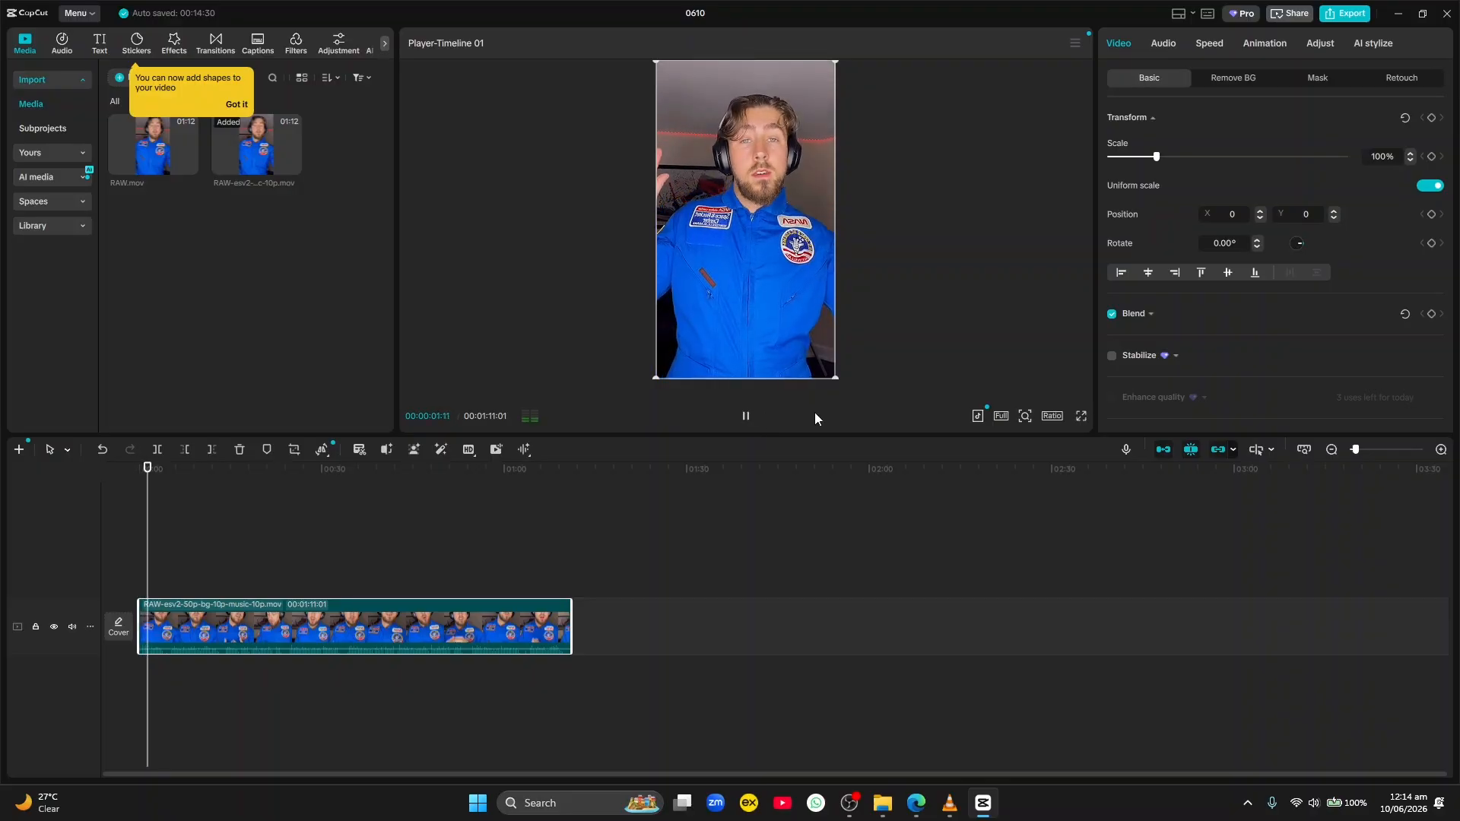
click(746, 417)
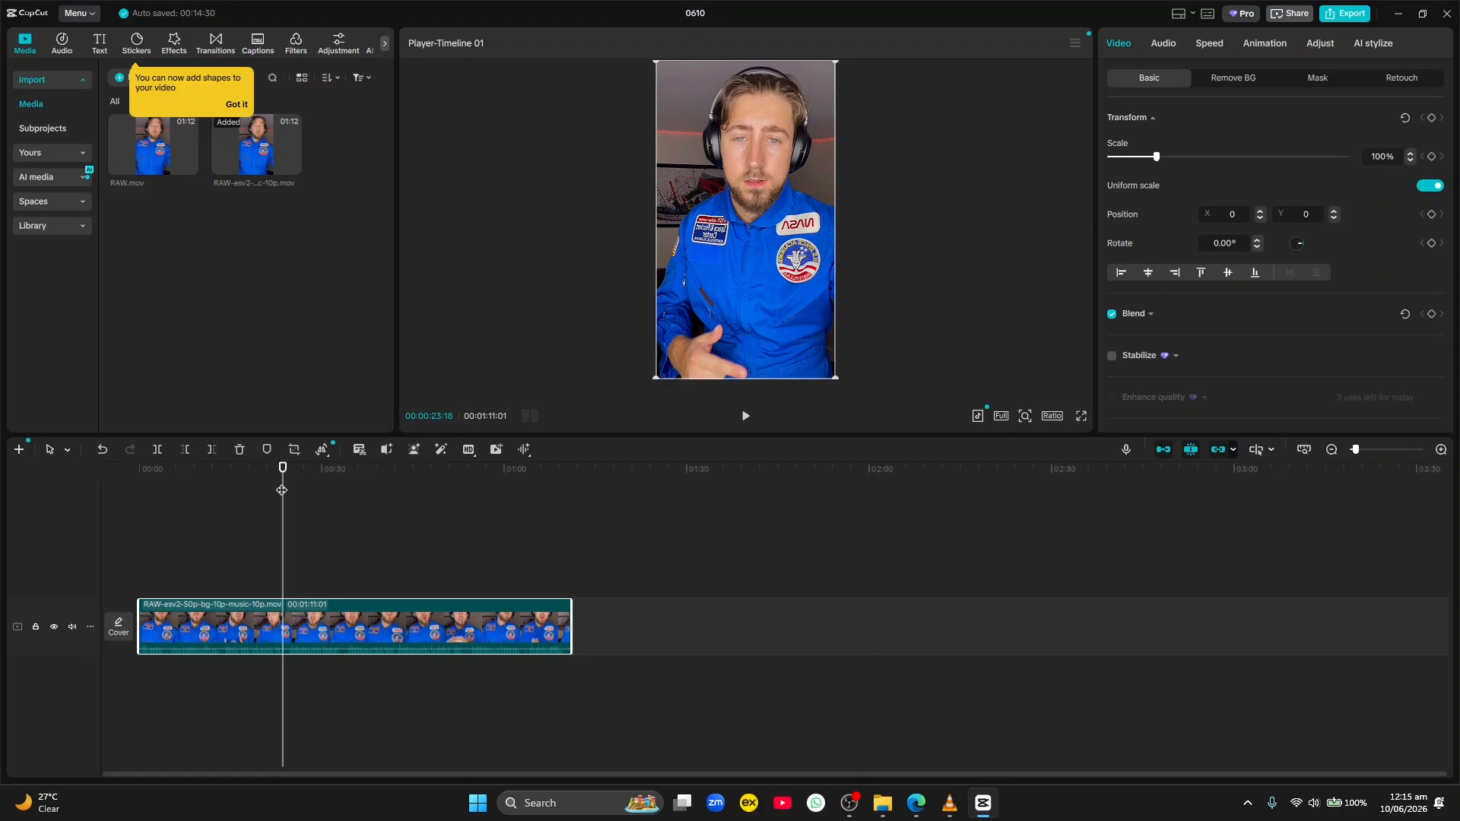
drag(282, 490, 112, 508)
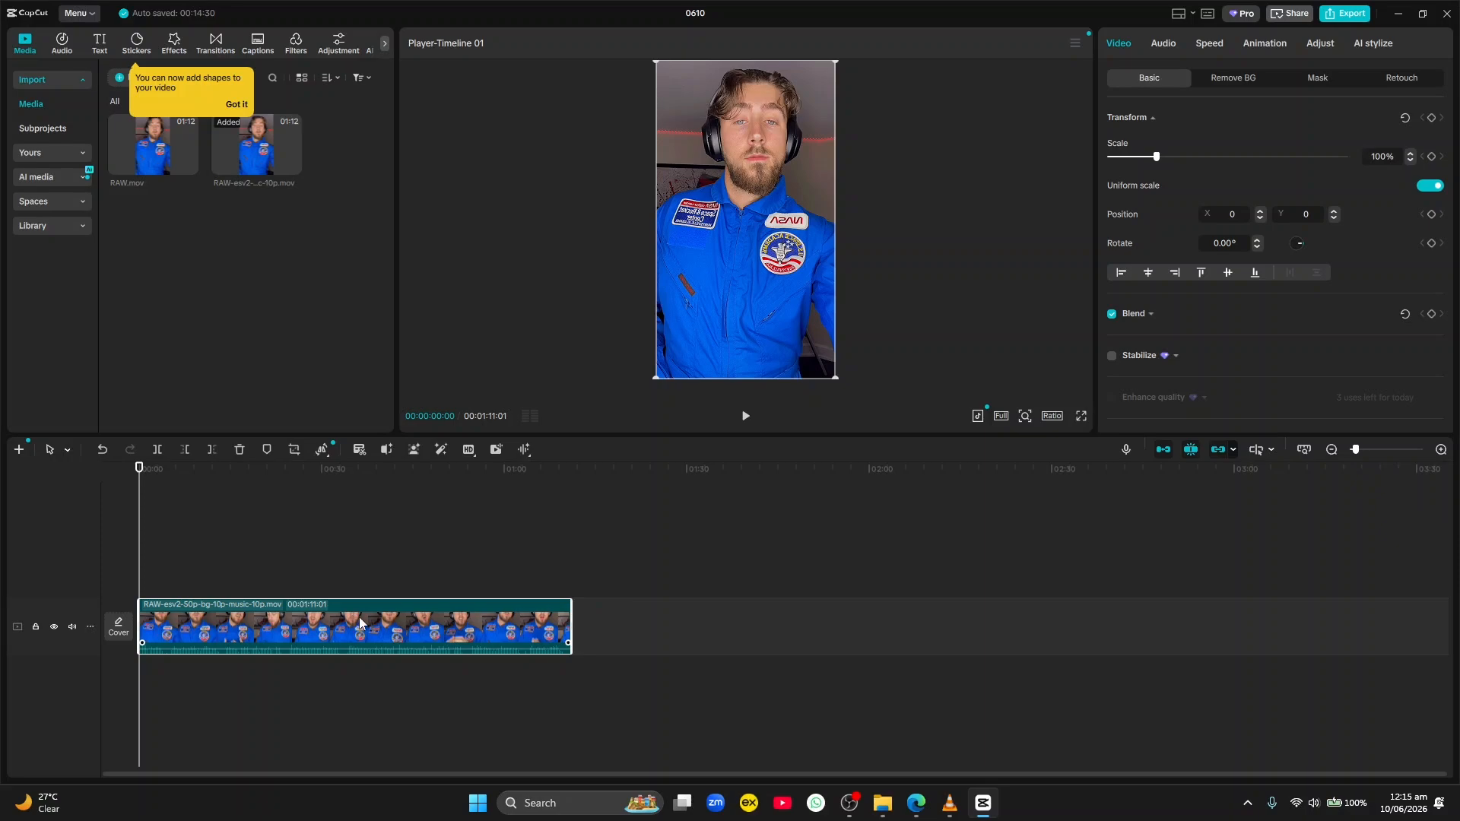
- Play the first second of the enhanced clip and move the playhead back to 00:00:00:10
click(1440, 450)
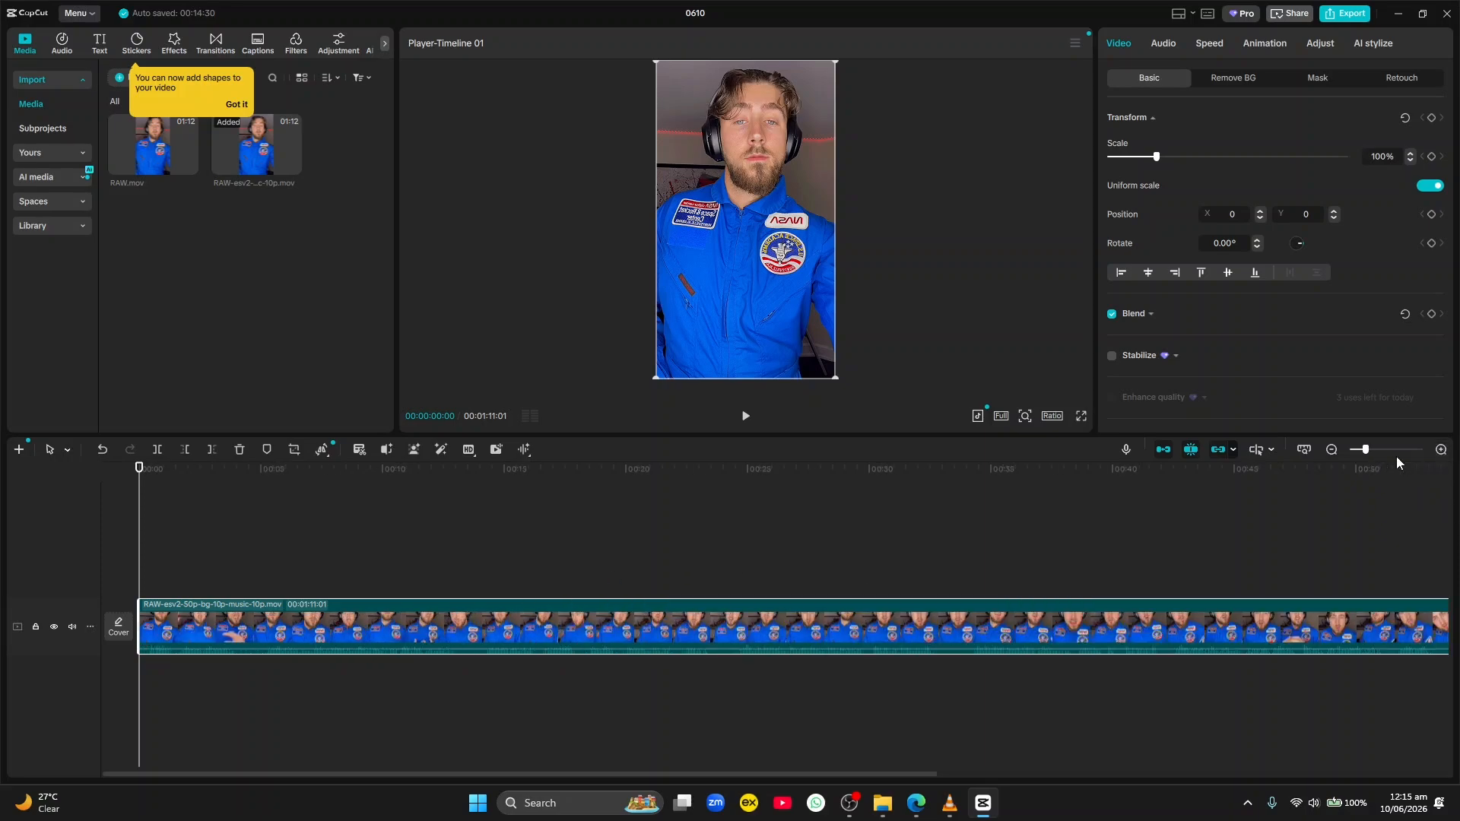
click(1440, 450)
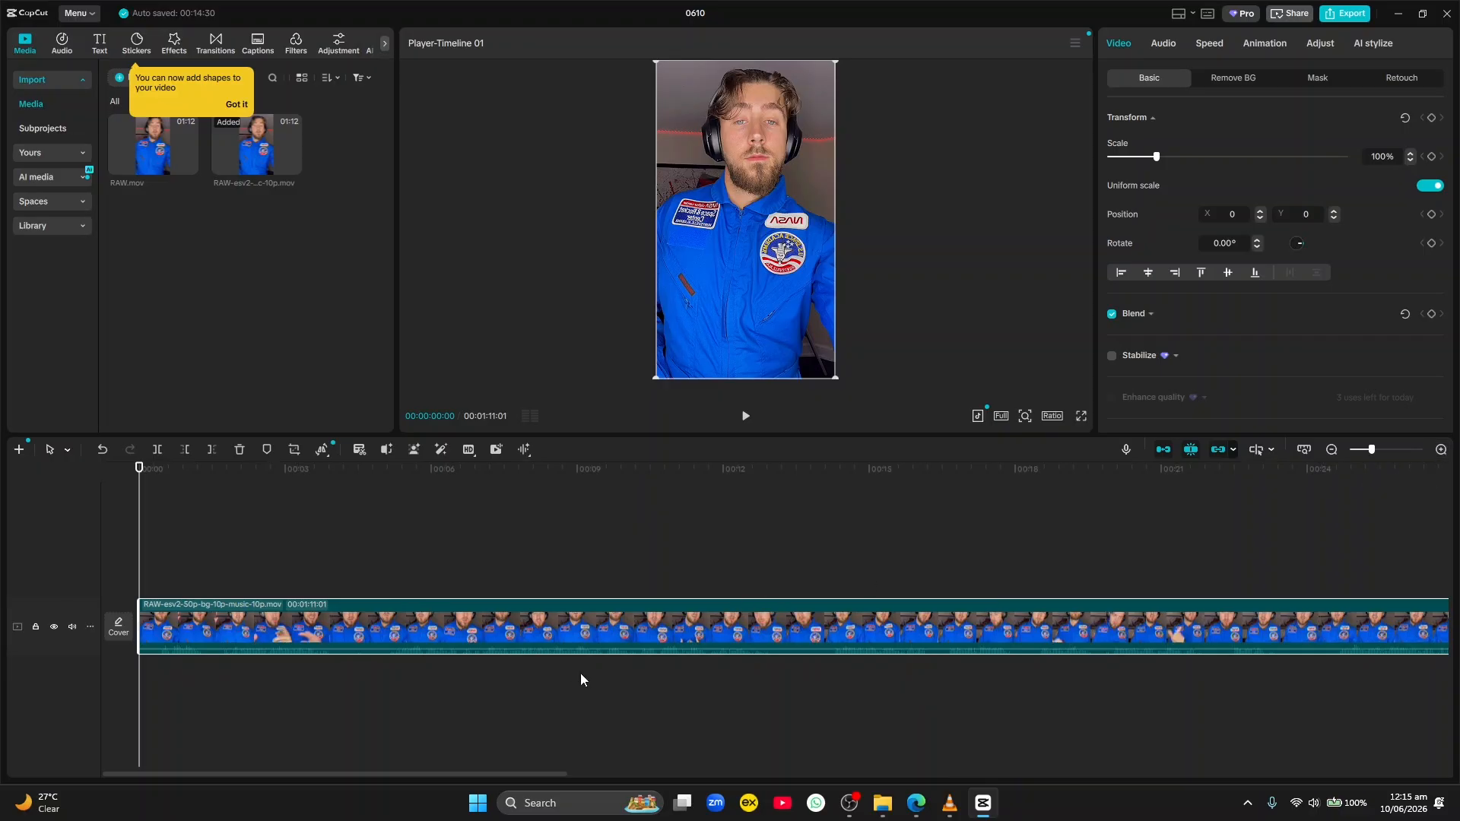
drag(540, 778, 394, 774)
click(747, 418)
click(745, 417)
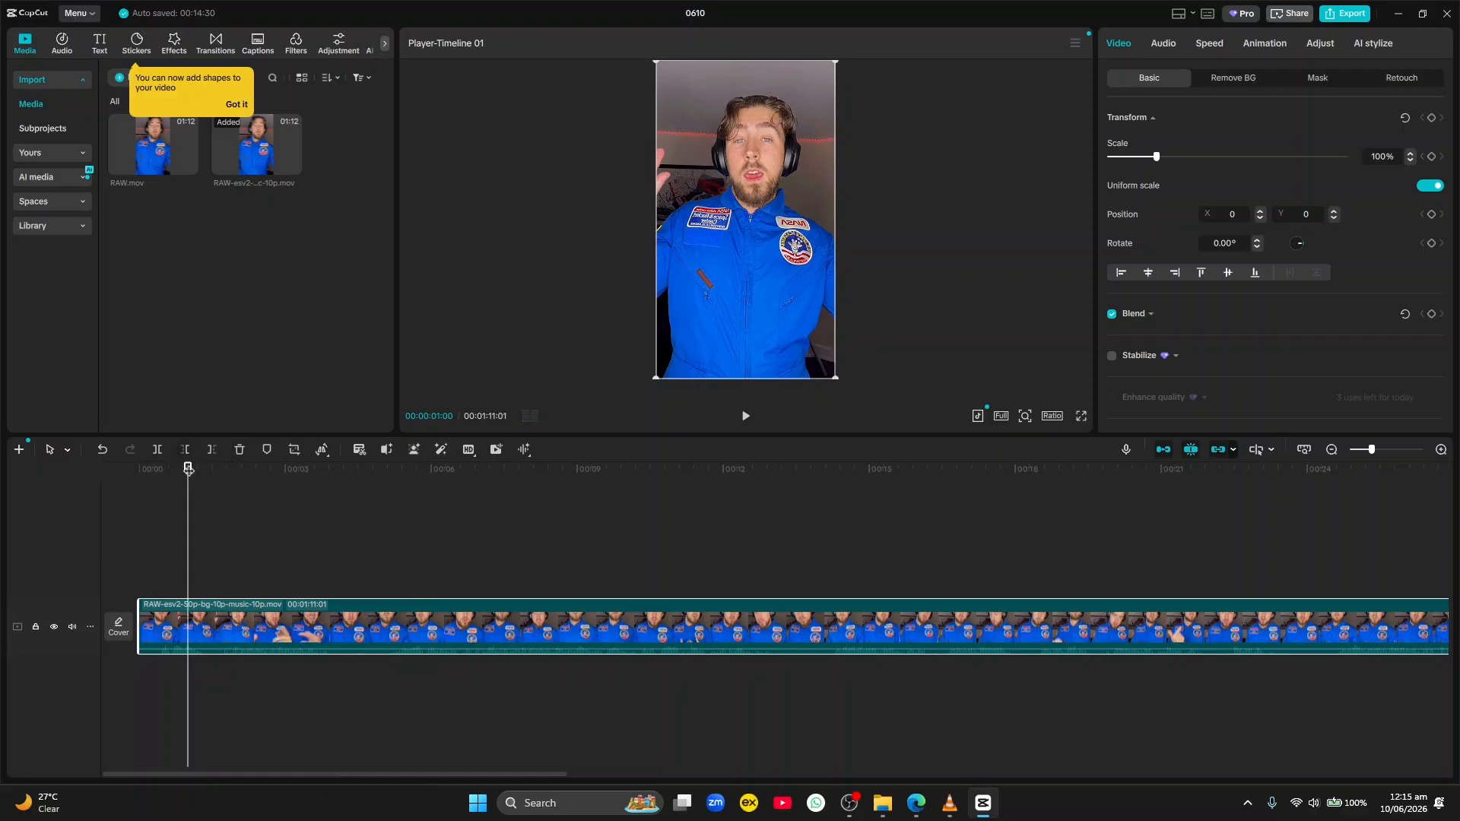
drag(187, 469, 155, 480)
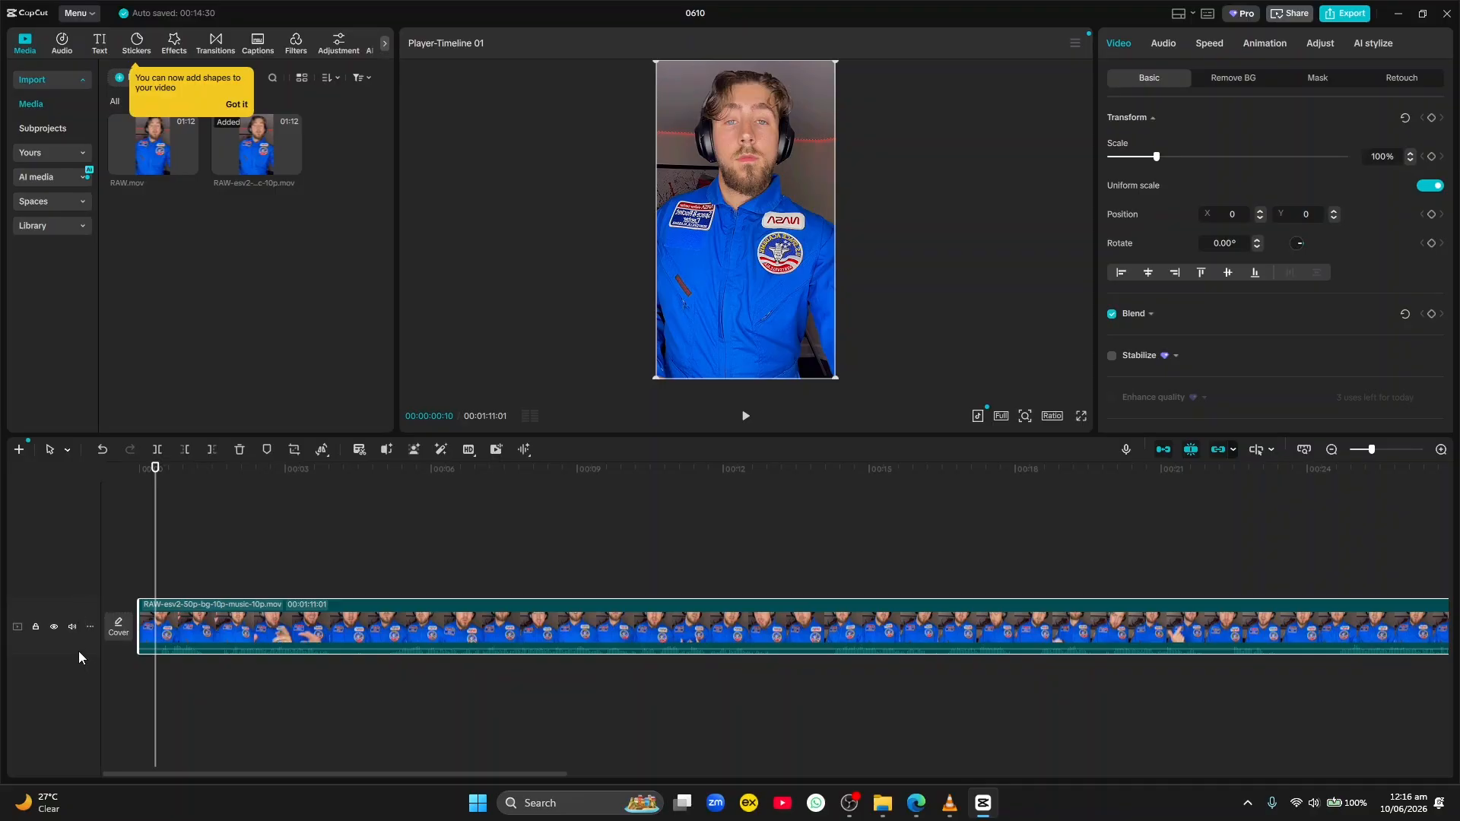
- Increase the video track's height to show the audio waveform and place the playhead at 00:00:00:13, where the speech begins
drag(79, 654, 81, 747)
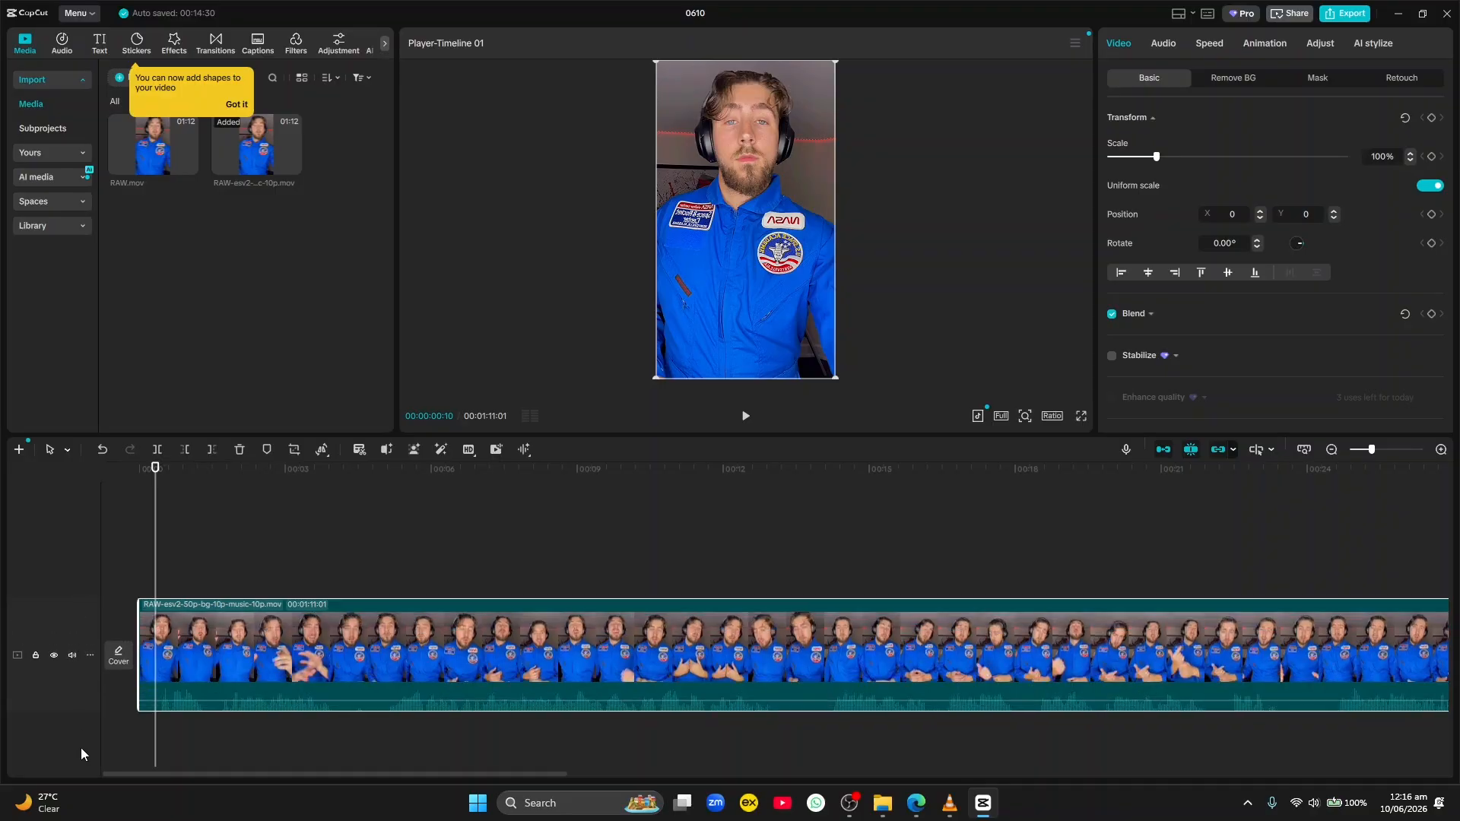
drag(155, 512, 116, 511)
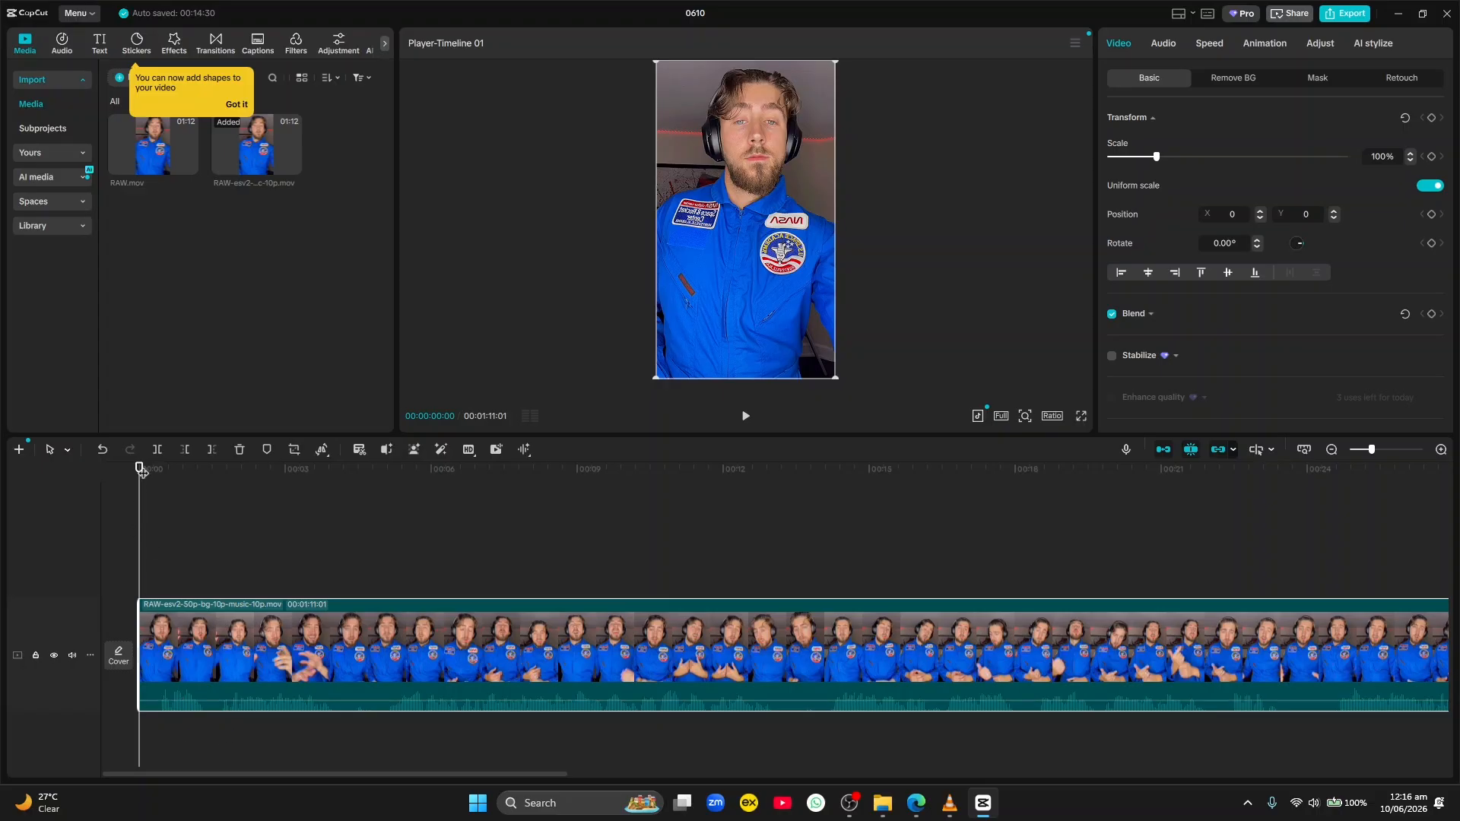
drag(140, 469, 157, 469)
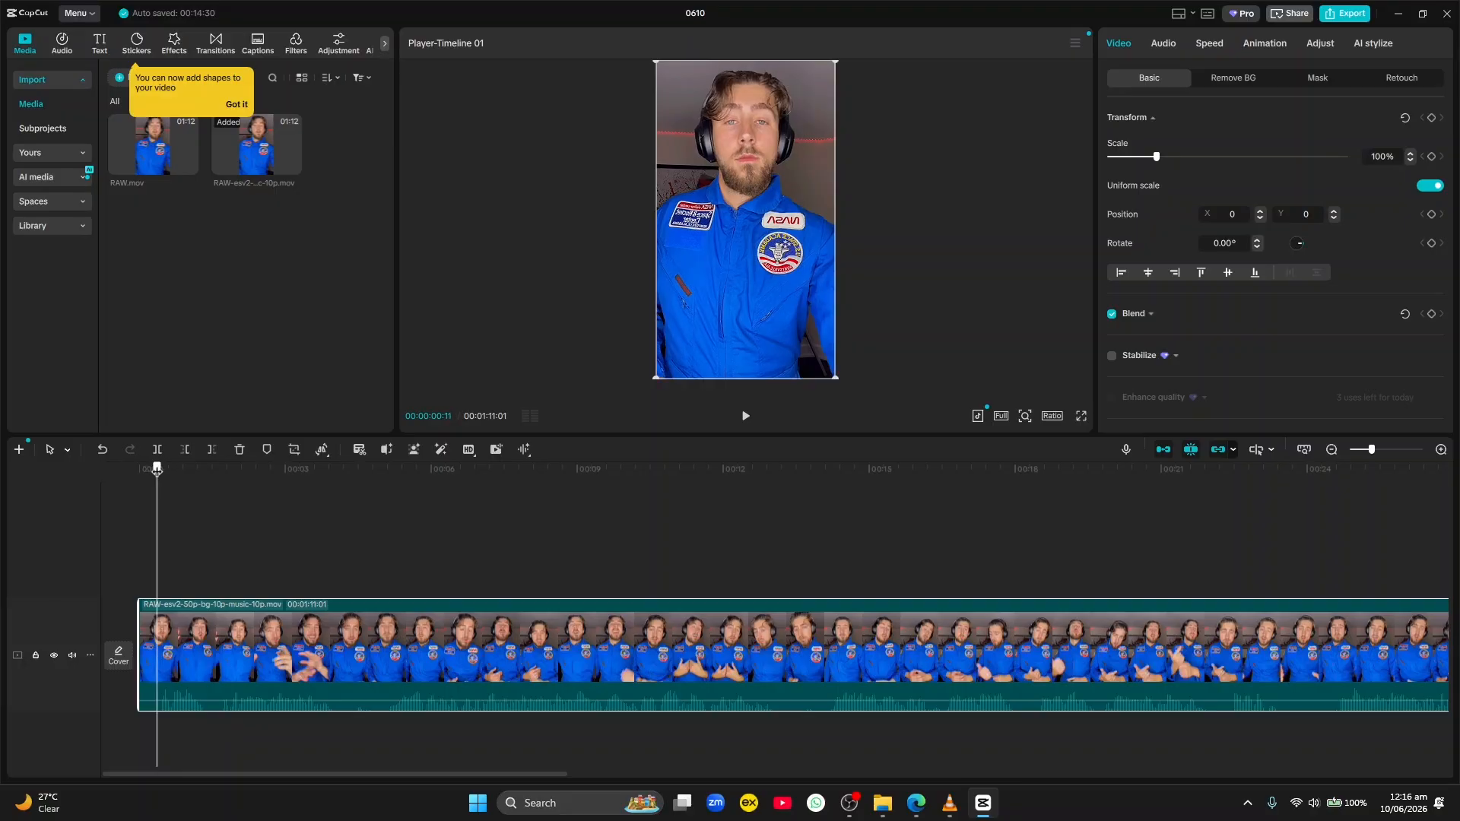
drag(157, 469, 158, 469)
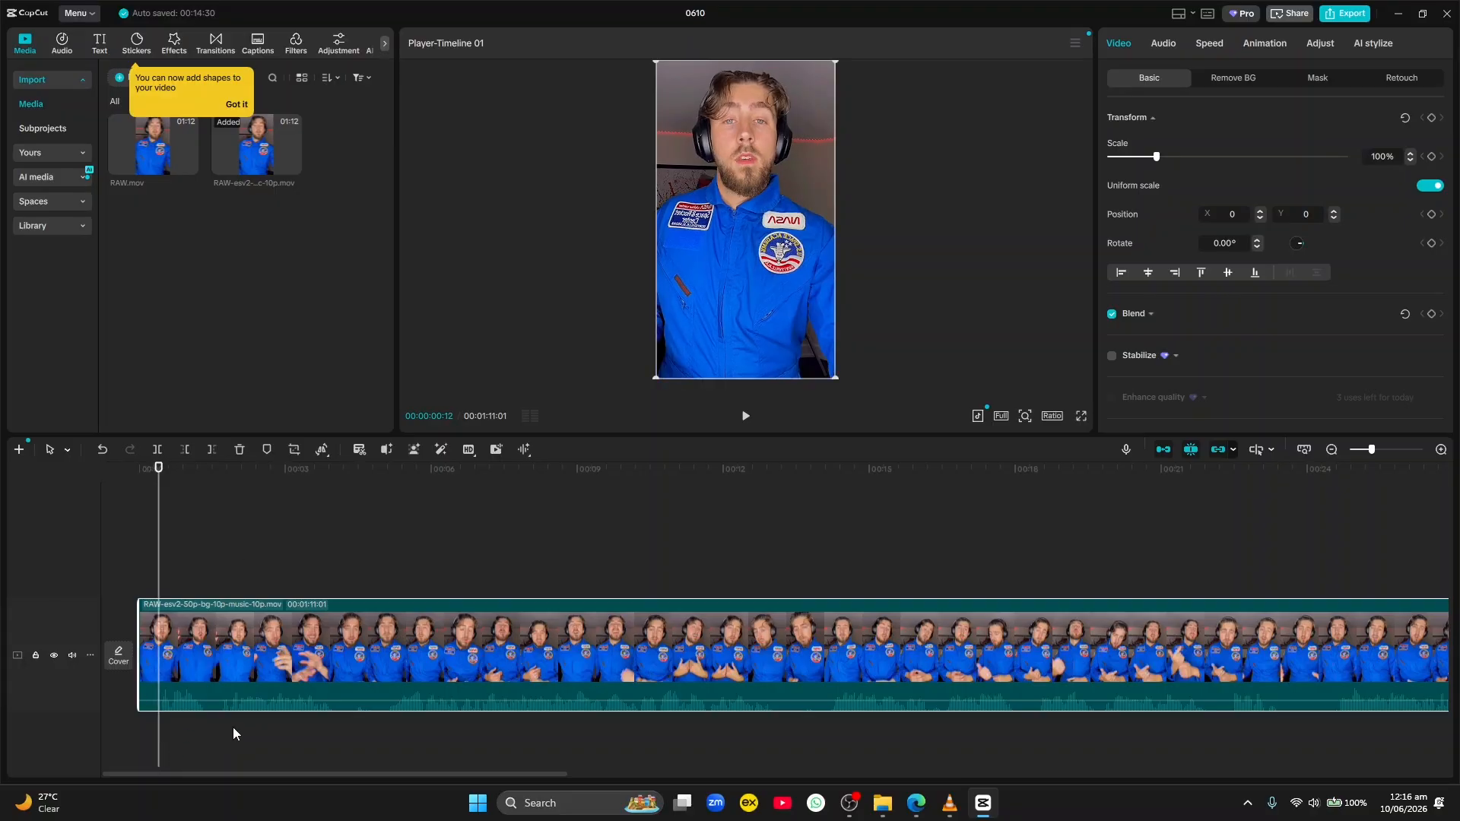
click(1441, 450)
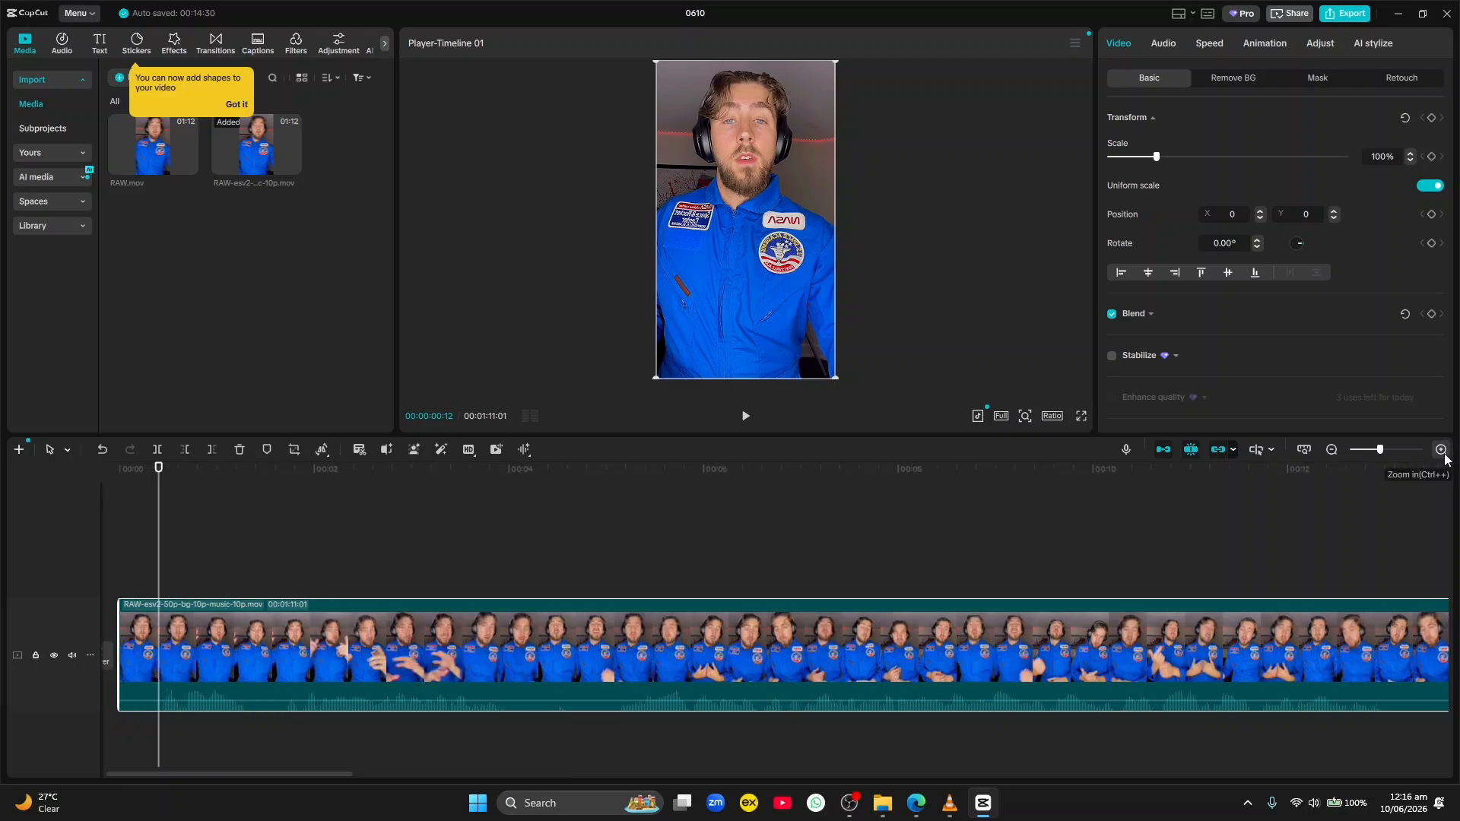
click(1441, 450)
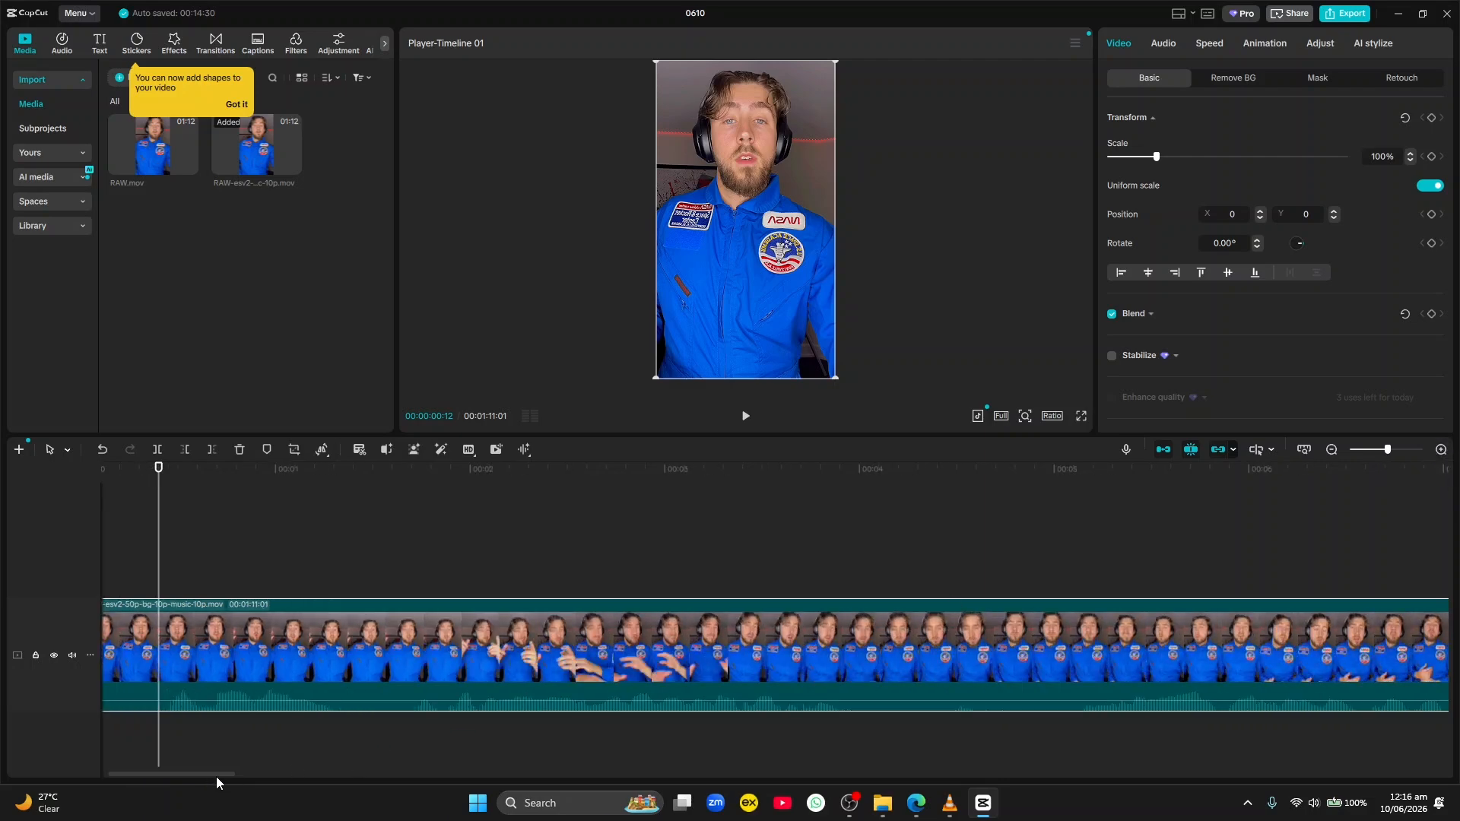
drag(216, 777, 125, 774)
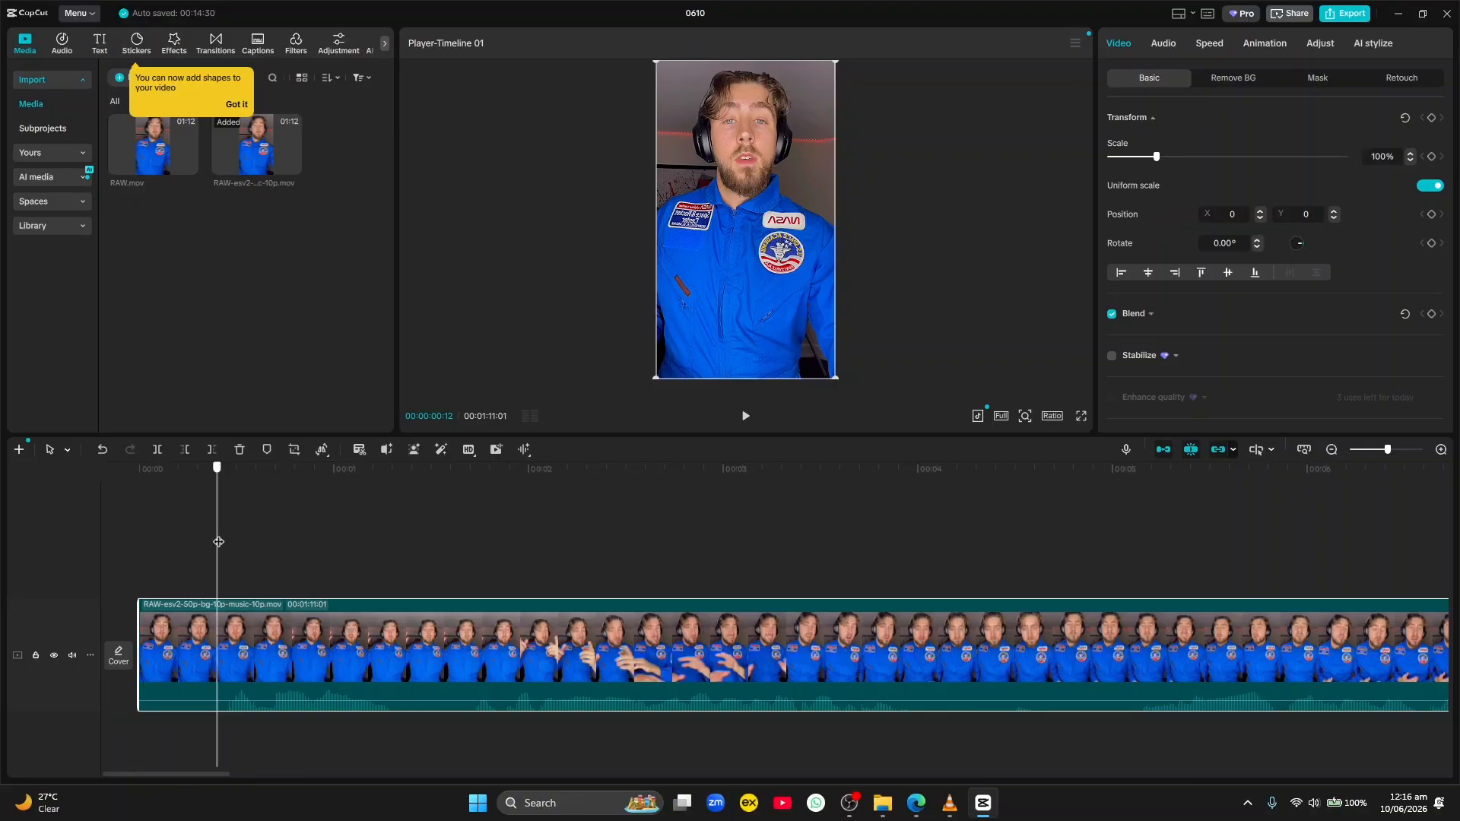
drag(218, 541, 224, 541)
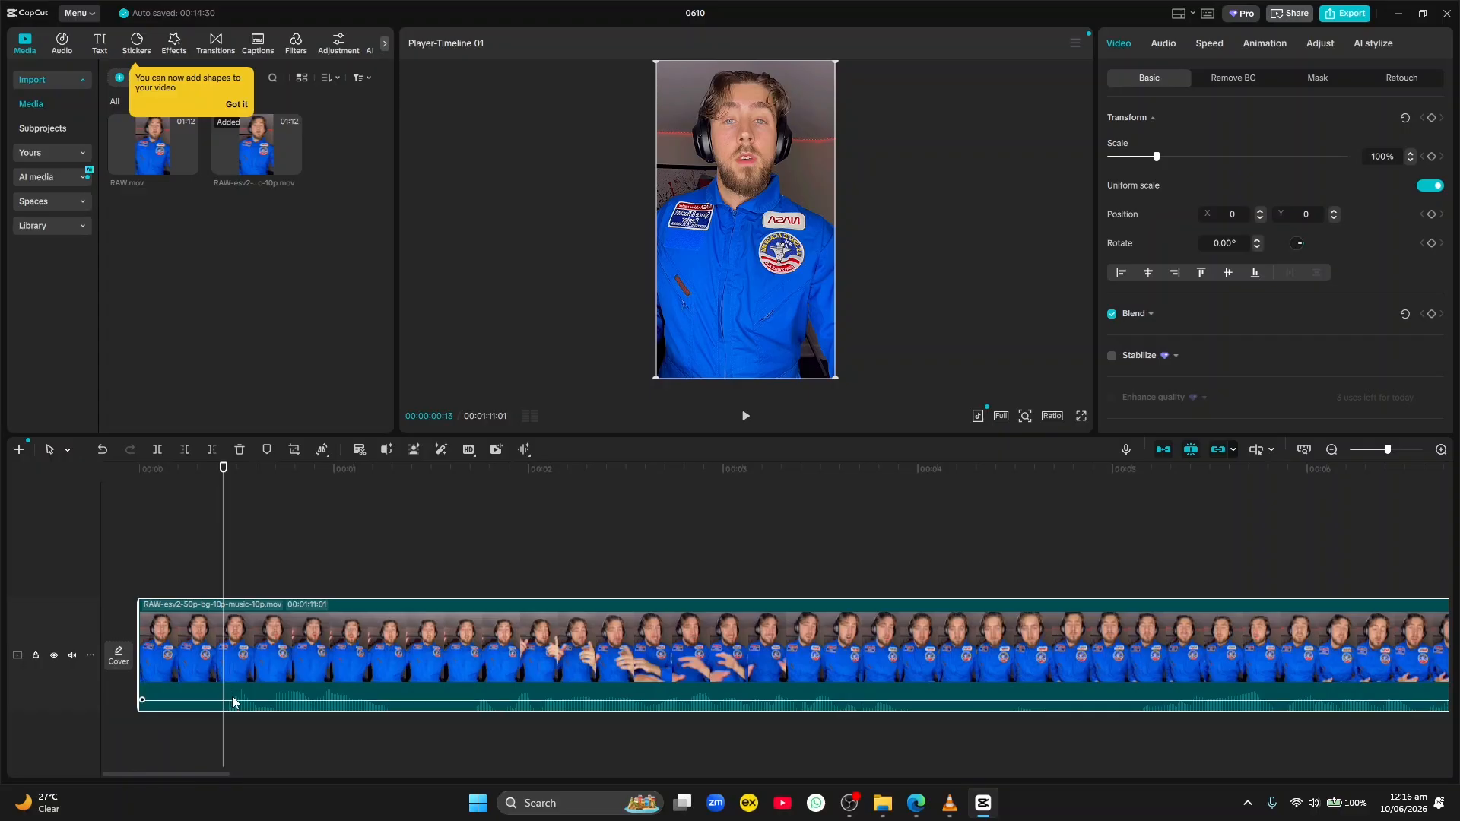
- Split the enhanced clip at 00:00:00:13 and undo the split
click(156, 450)
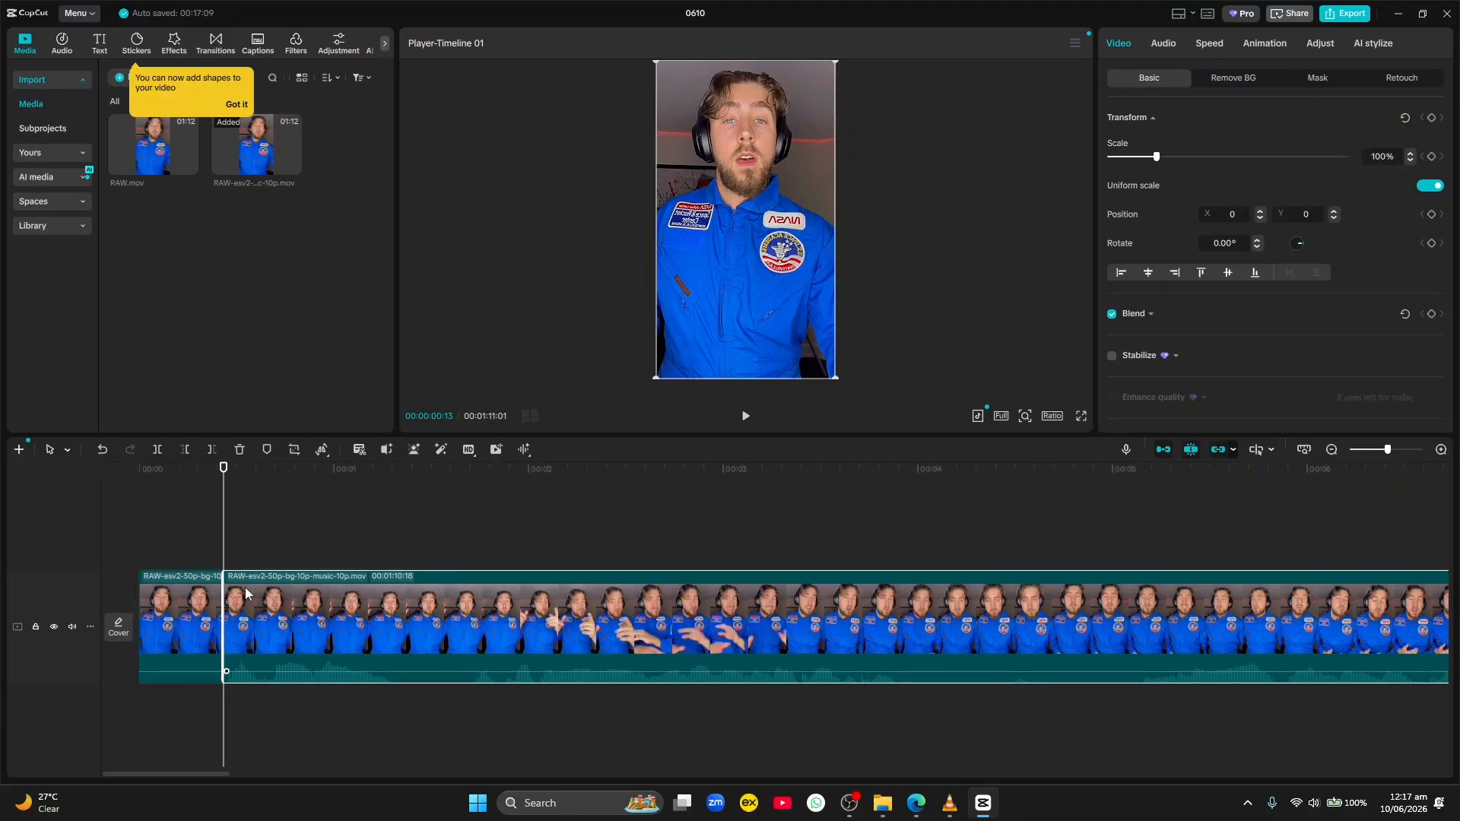
key(ctrl+z)
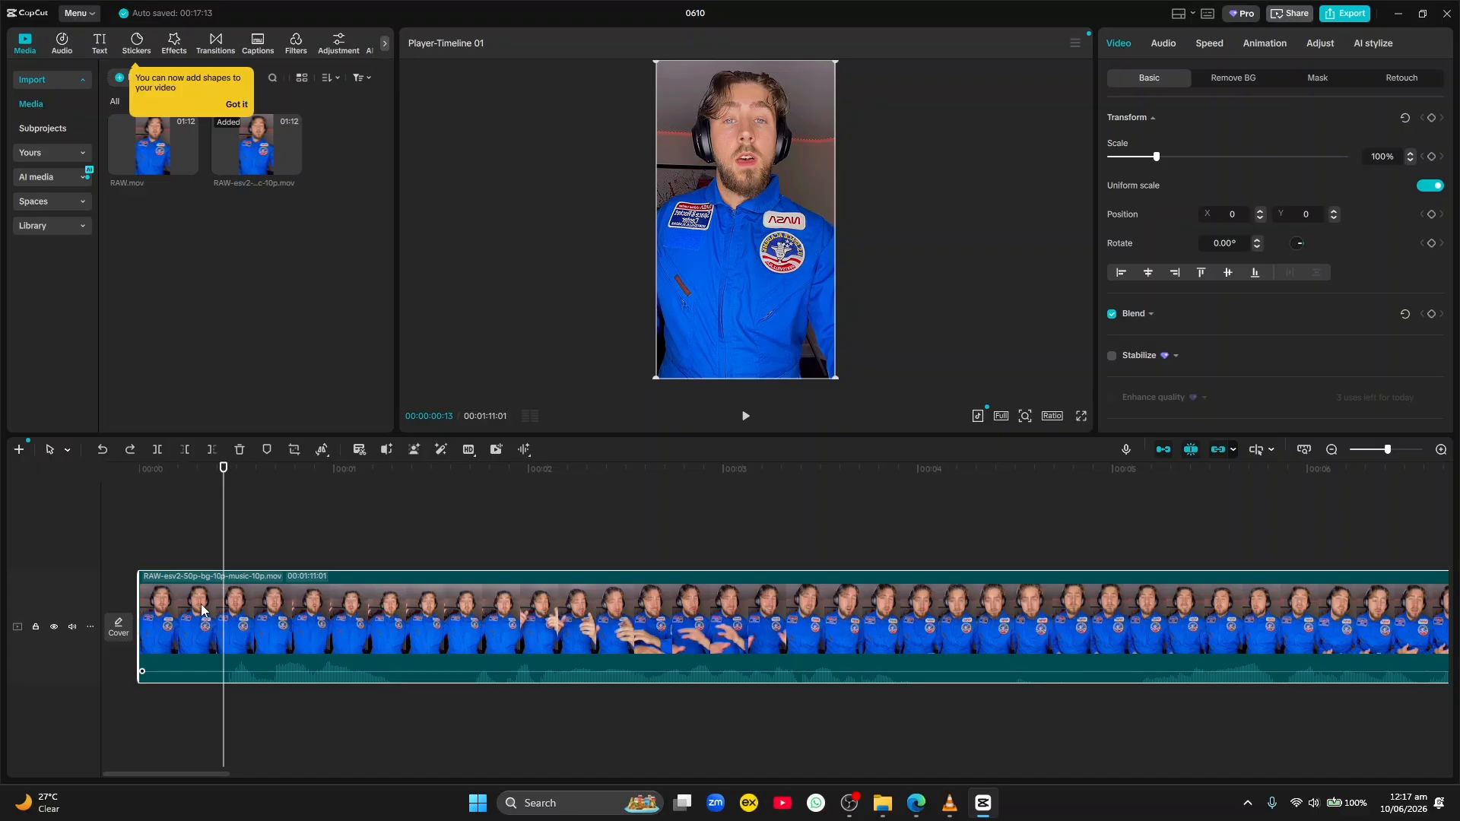
- Try trimming away the footage before 00:00:00:13 and the footage after it, undoing each trim
click(187, 453)
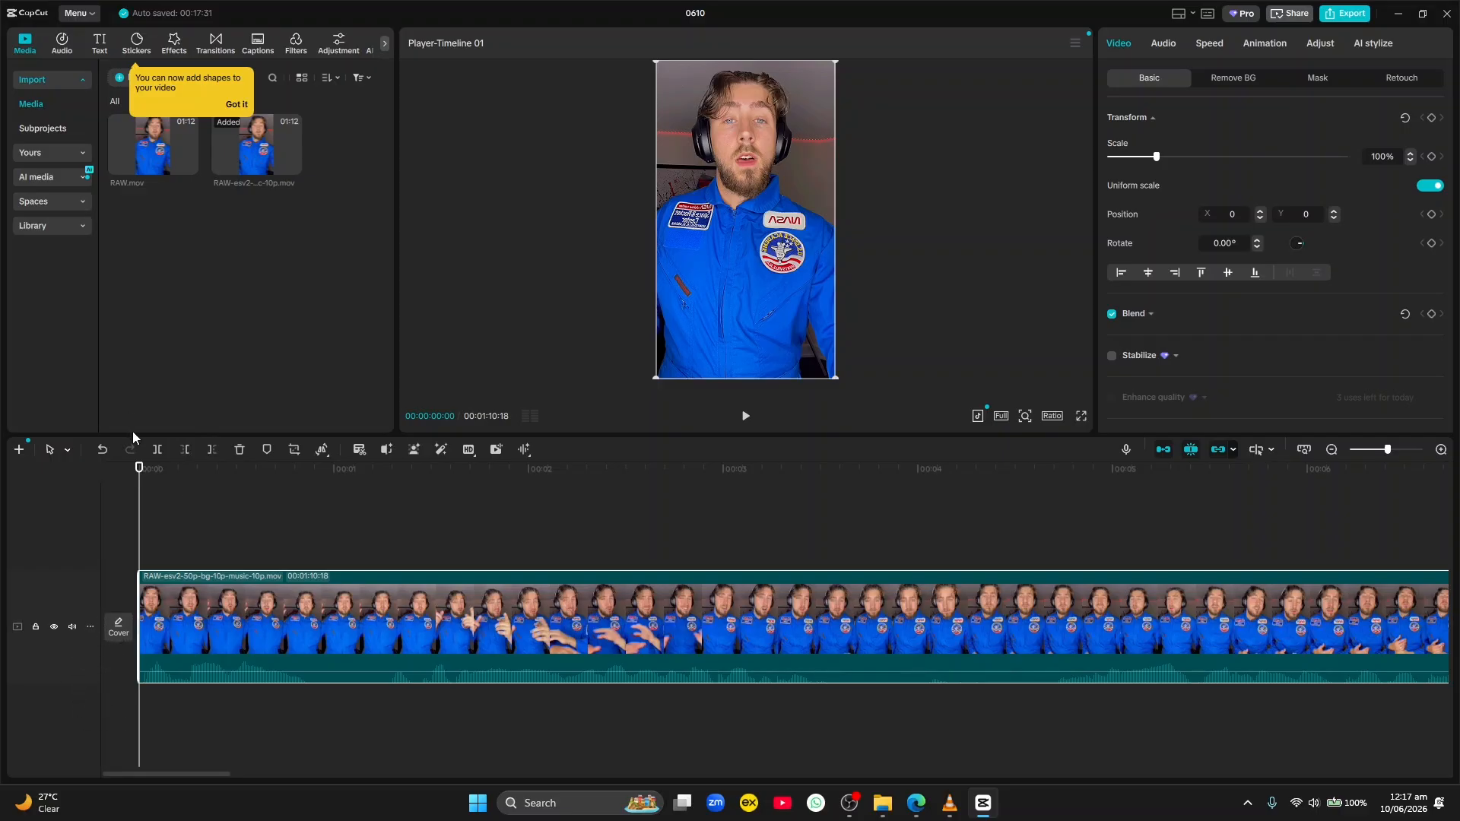
key(ctrl+z)
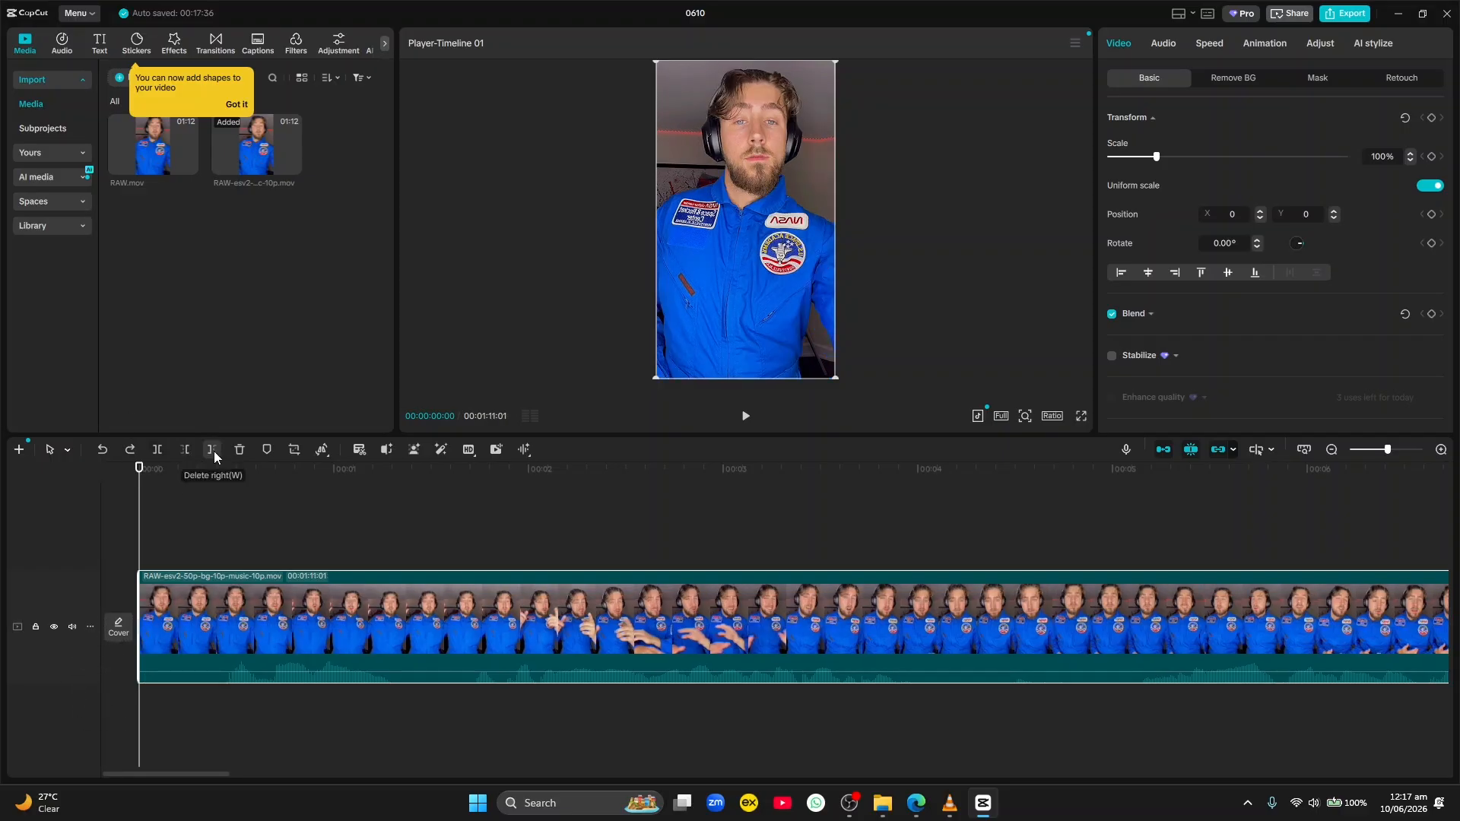
drag(201, 473, 229, 478)
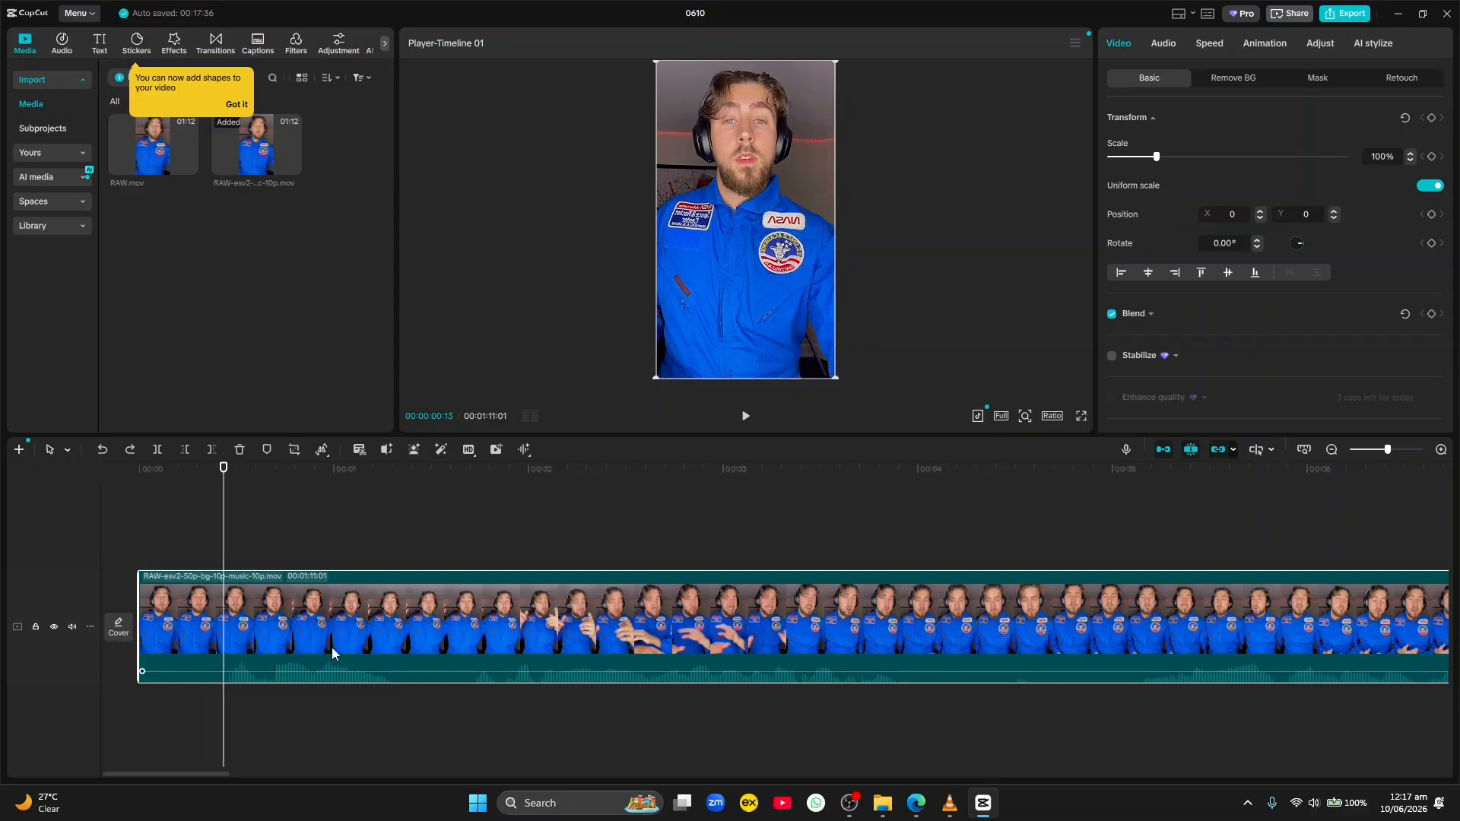
click(212, 449)
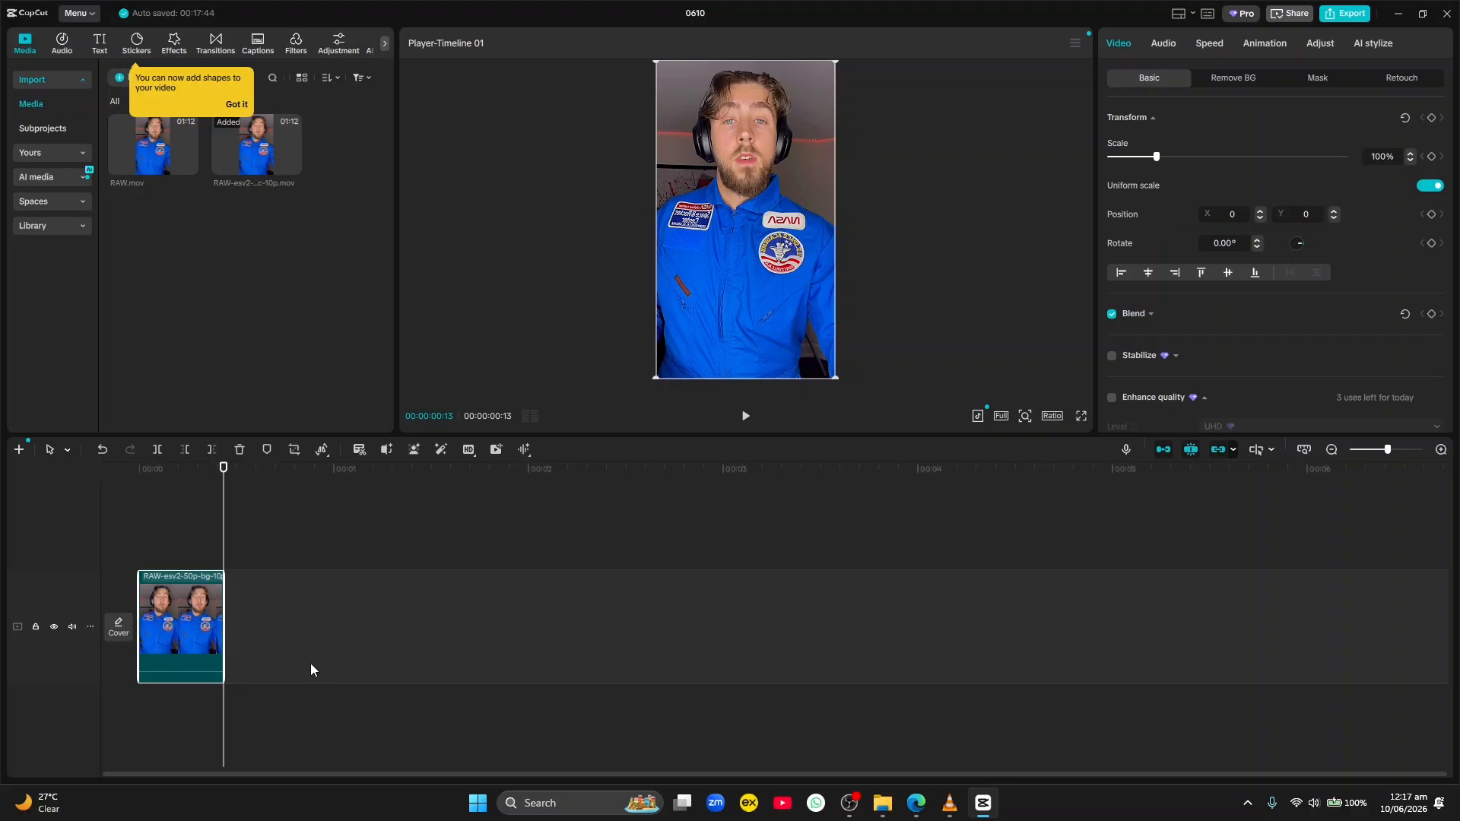
key(ctrl+z)
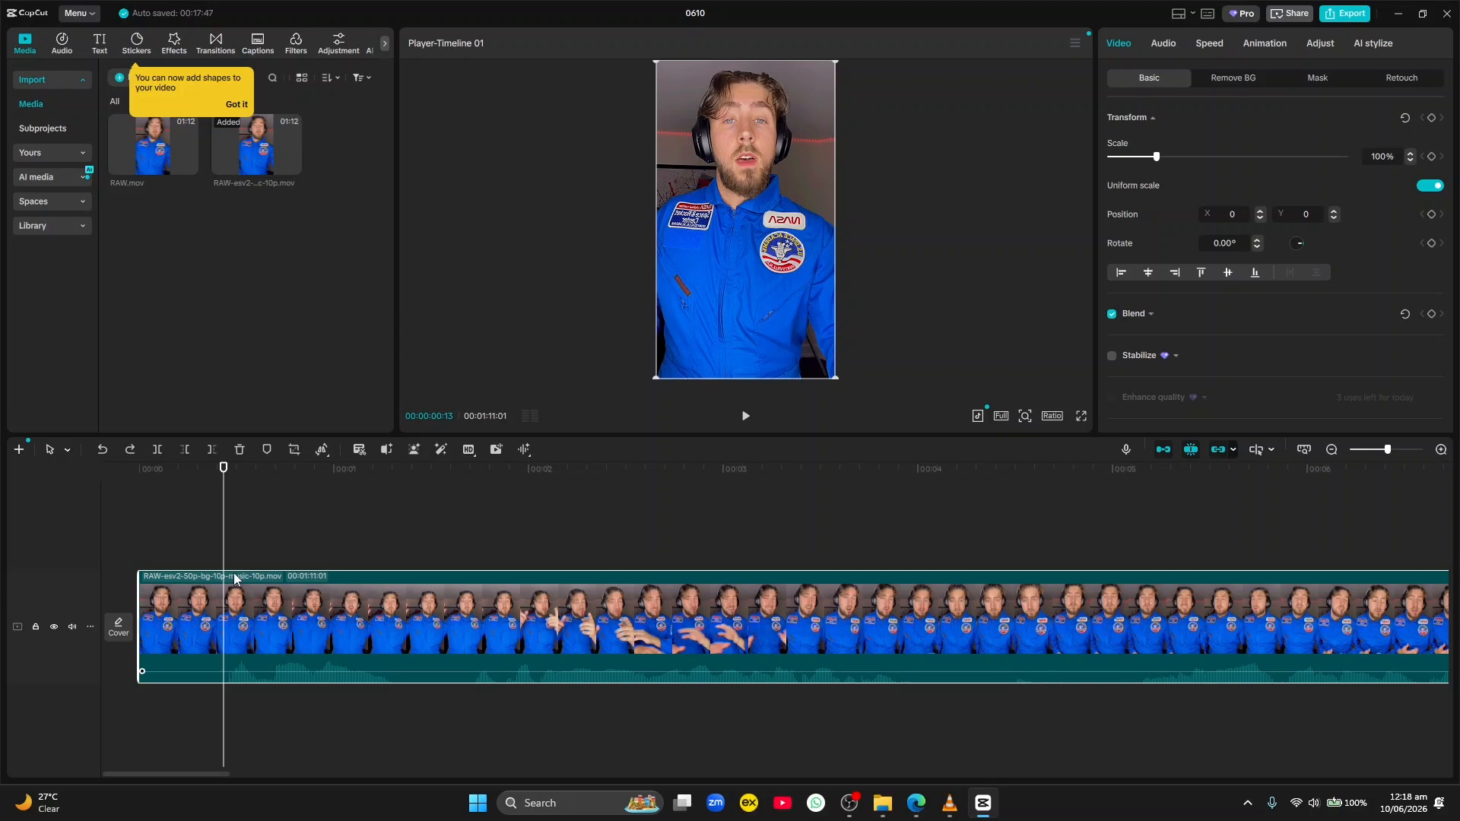
- Delete the part of the enhanced clip before 00:00:00:13 and play the trimmed opening
click(186, 450)
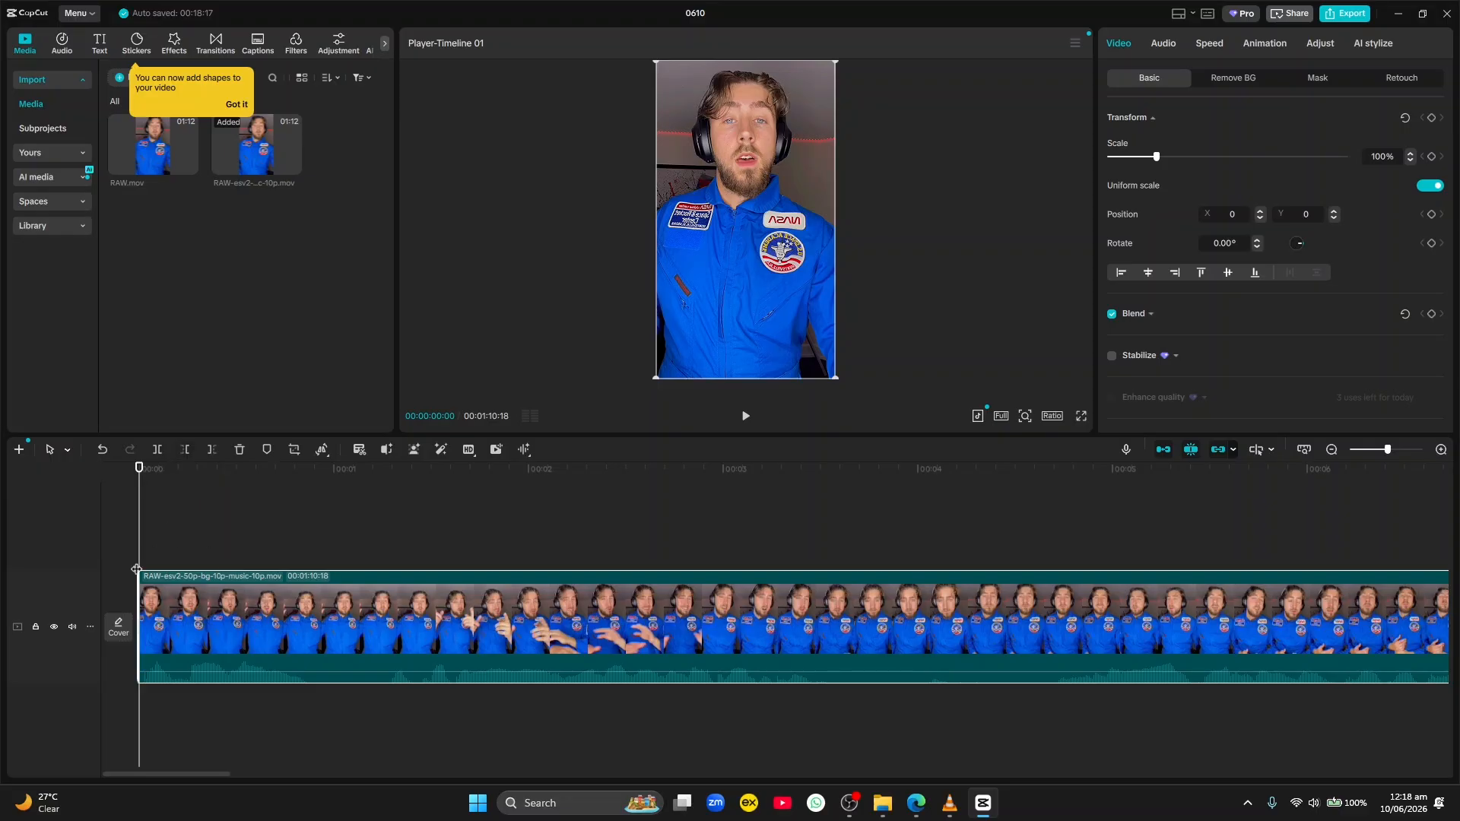
click(746, 416)
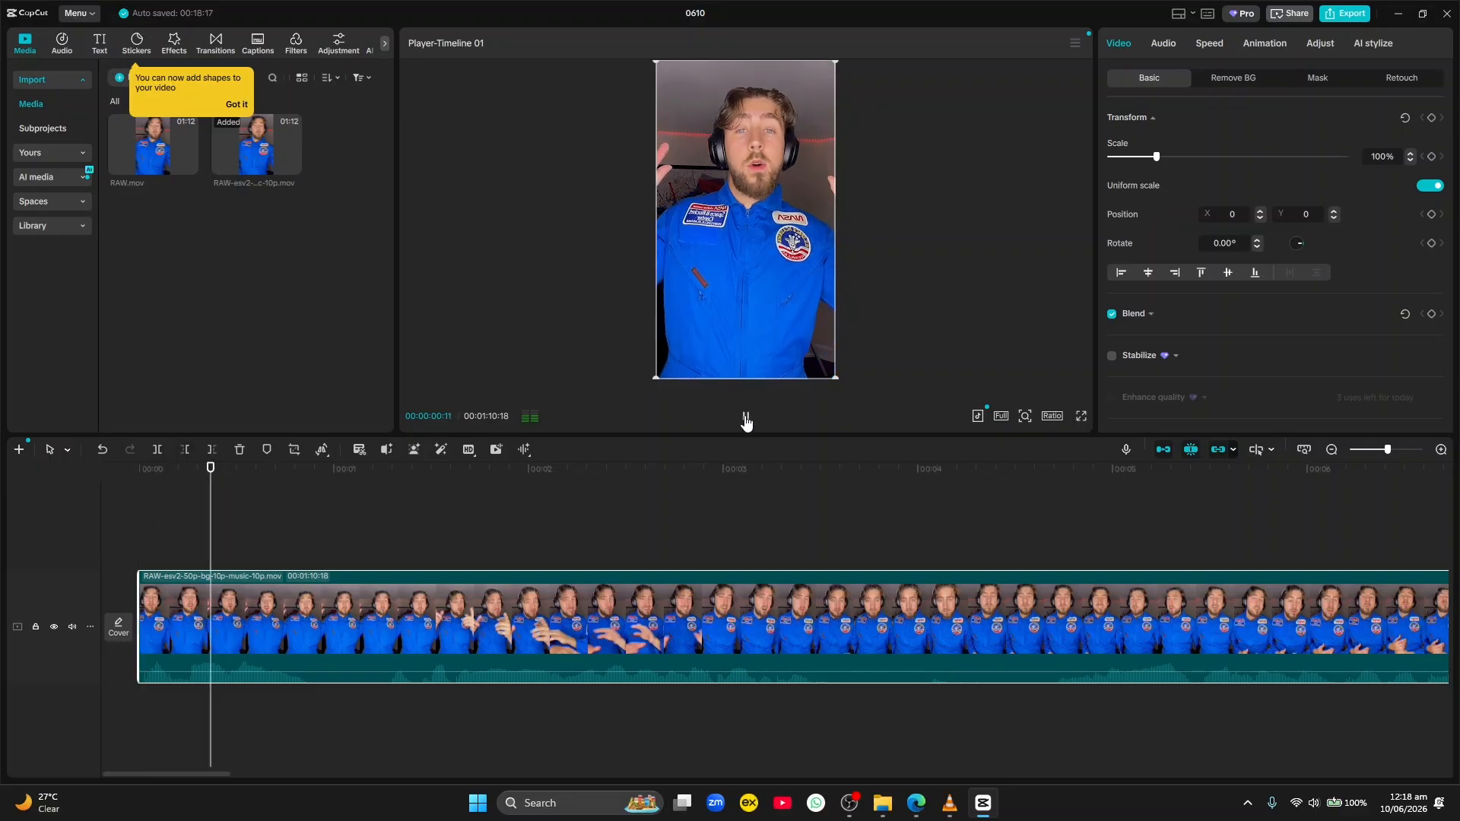
click(745, 416)
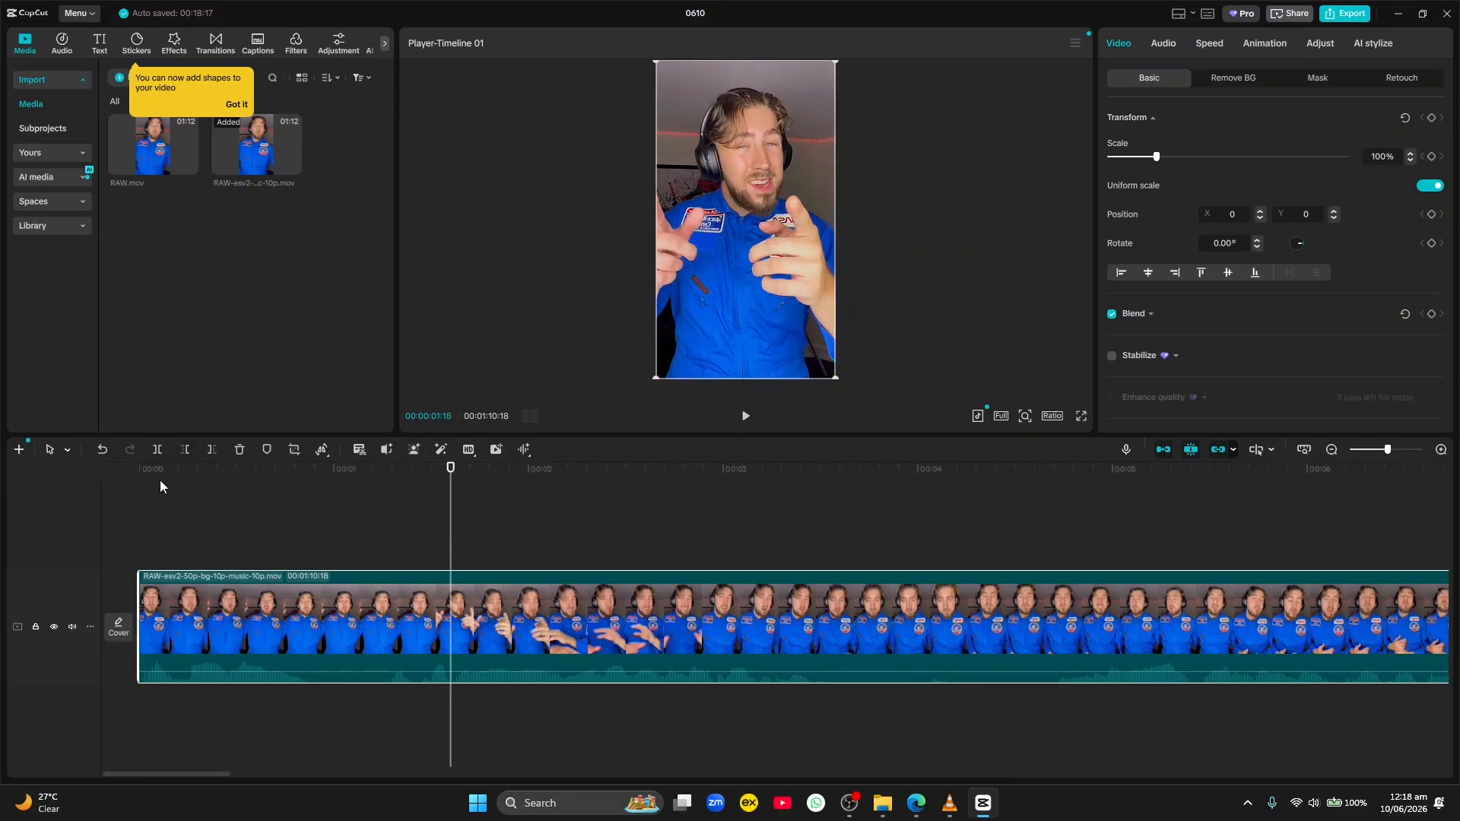
- Replay the clip from 00:00:00:01 and trim off the single frame before that point
drag(158, 469, 143, 476)
drag(144, 475, 145, 475)
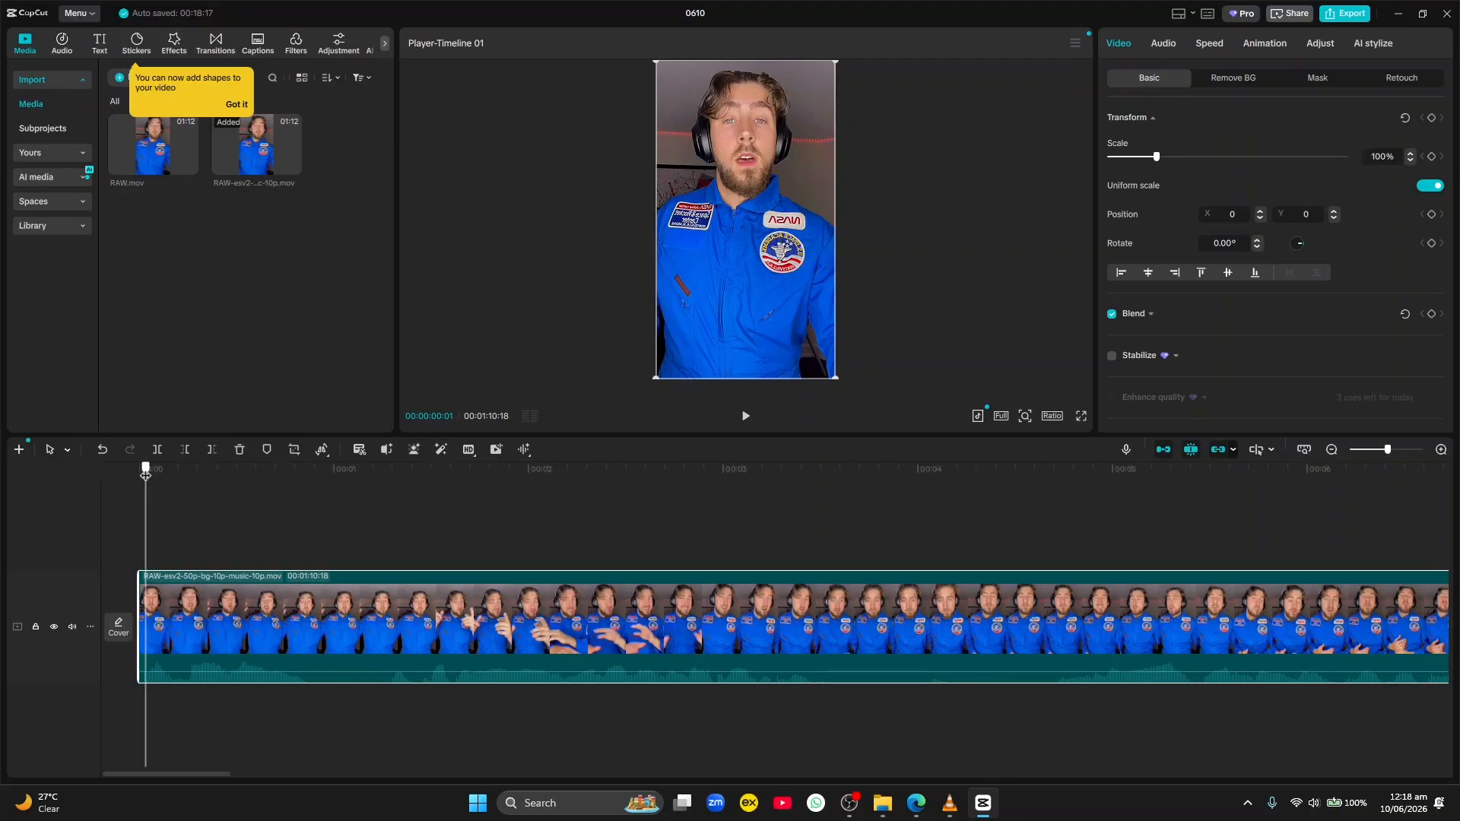
key(space)
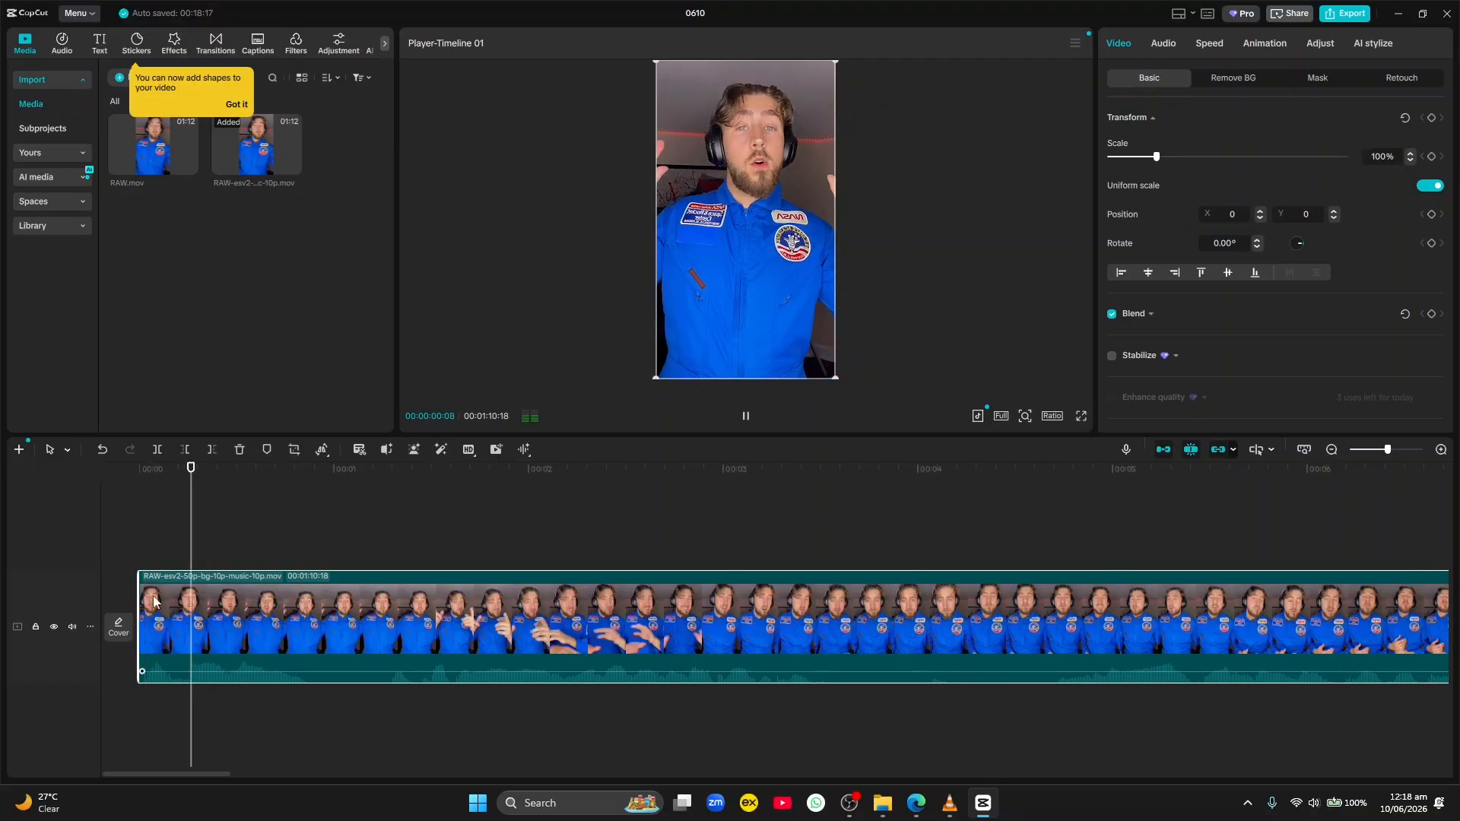
click(147, 473)
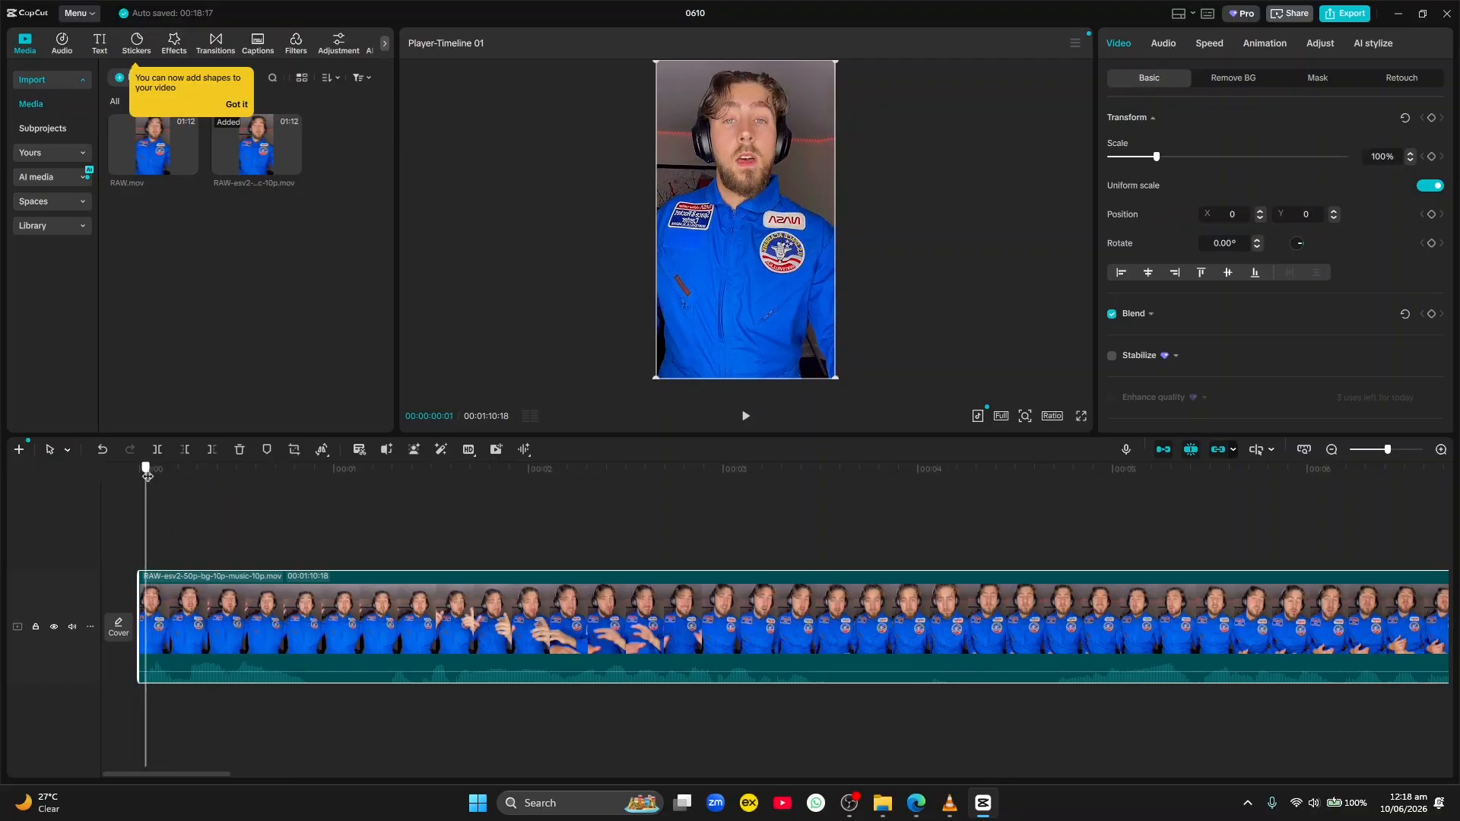
click(185, 450)
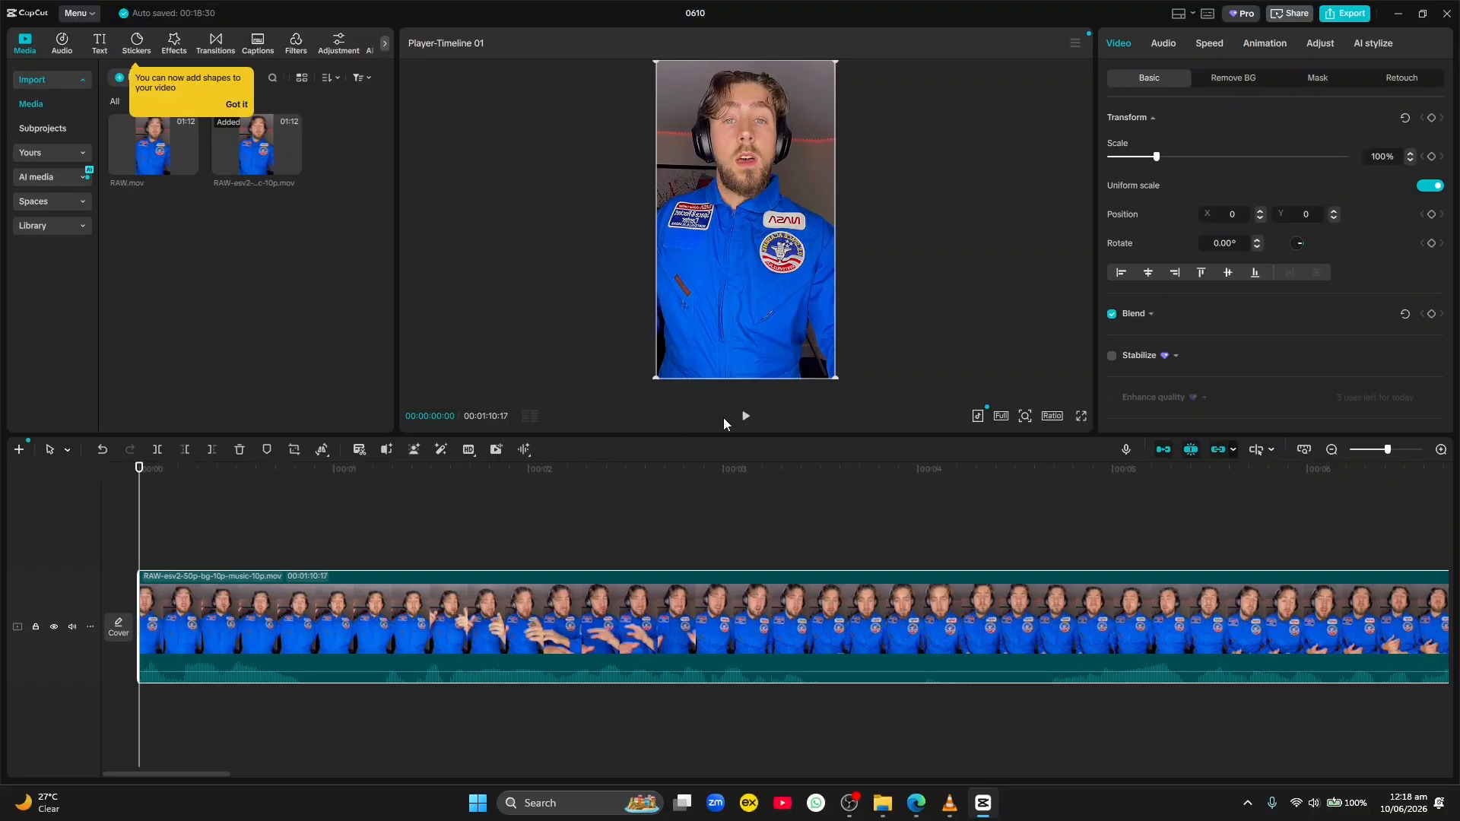
- Play the trimmed opening up to the first pause in speech and split the clip at 00:00:03:13
click(742, 418)
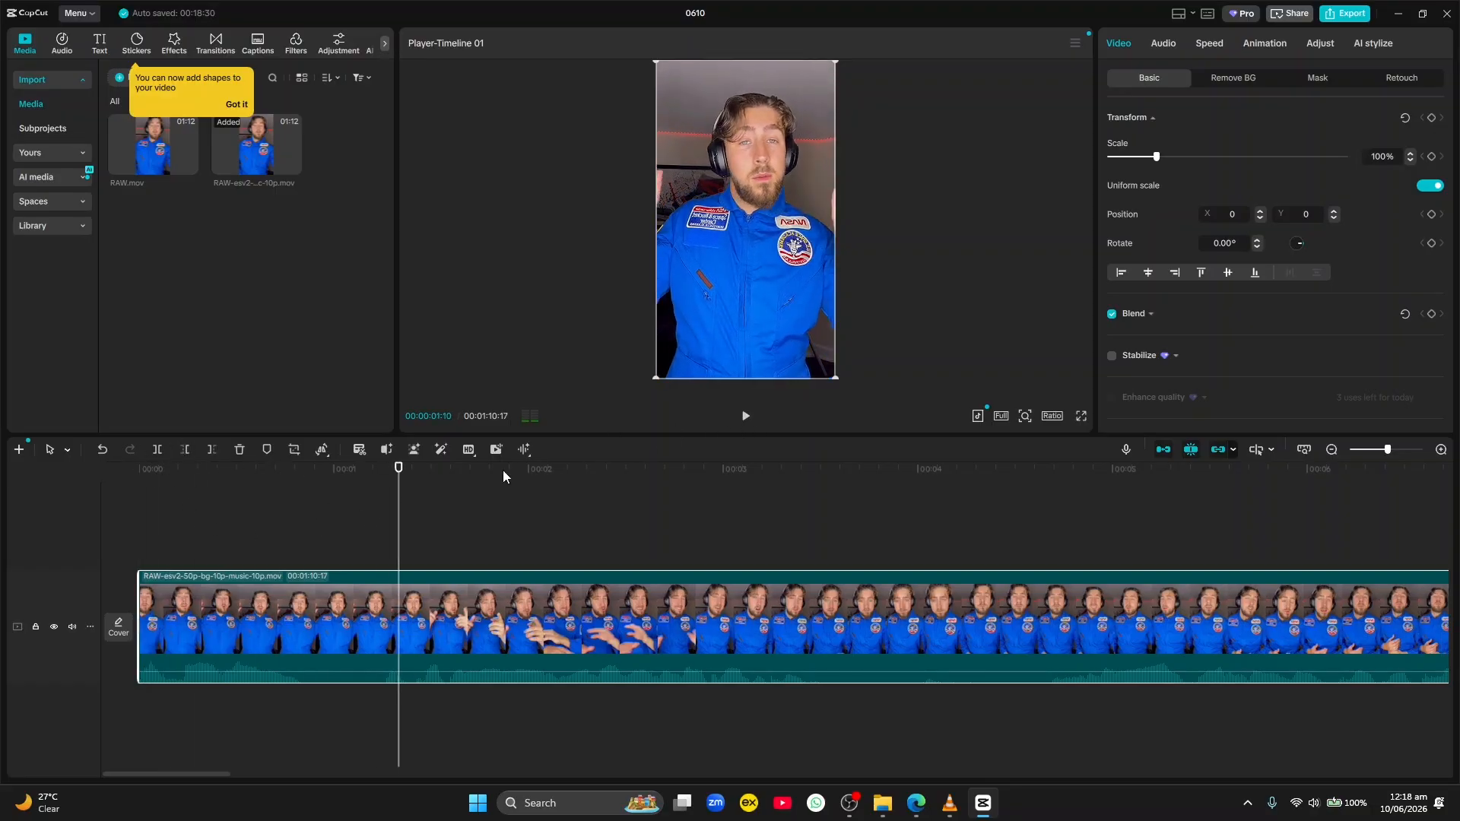
click(156, 469)
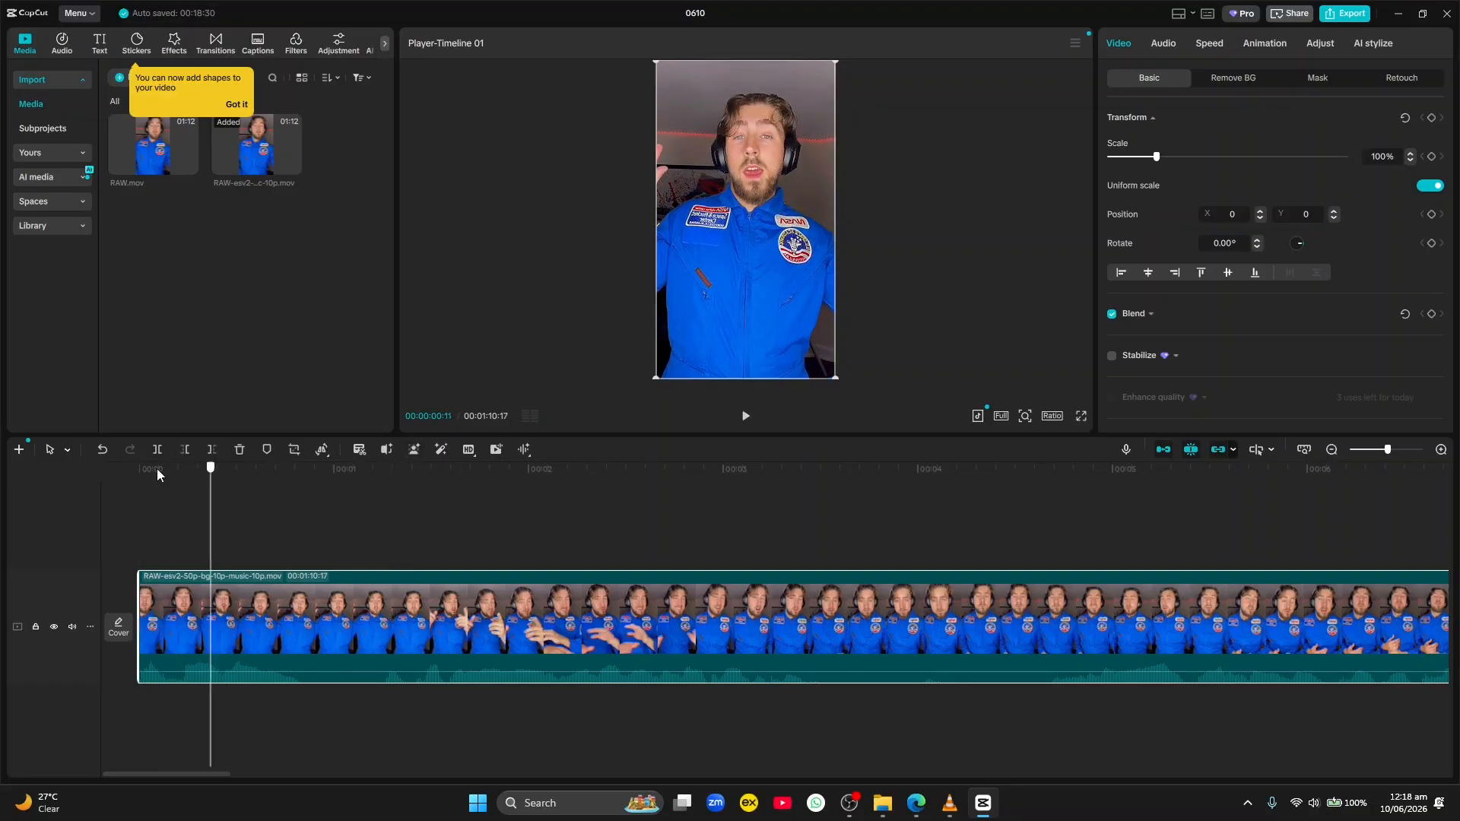
click(745, 416)
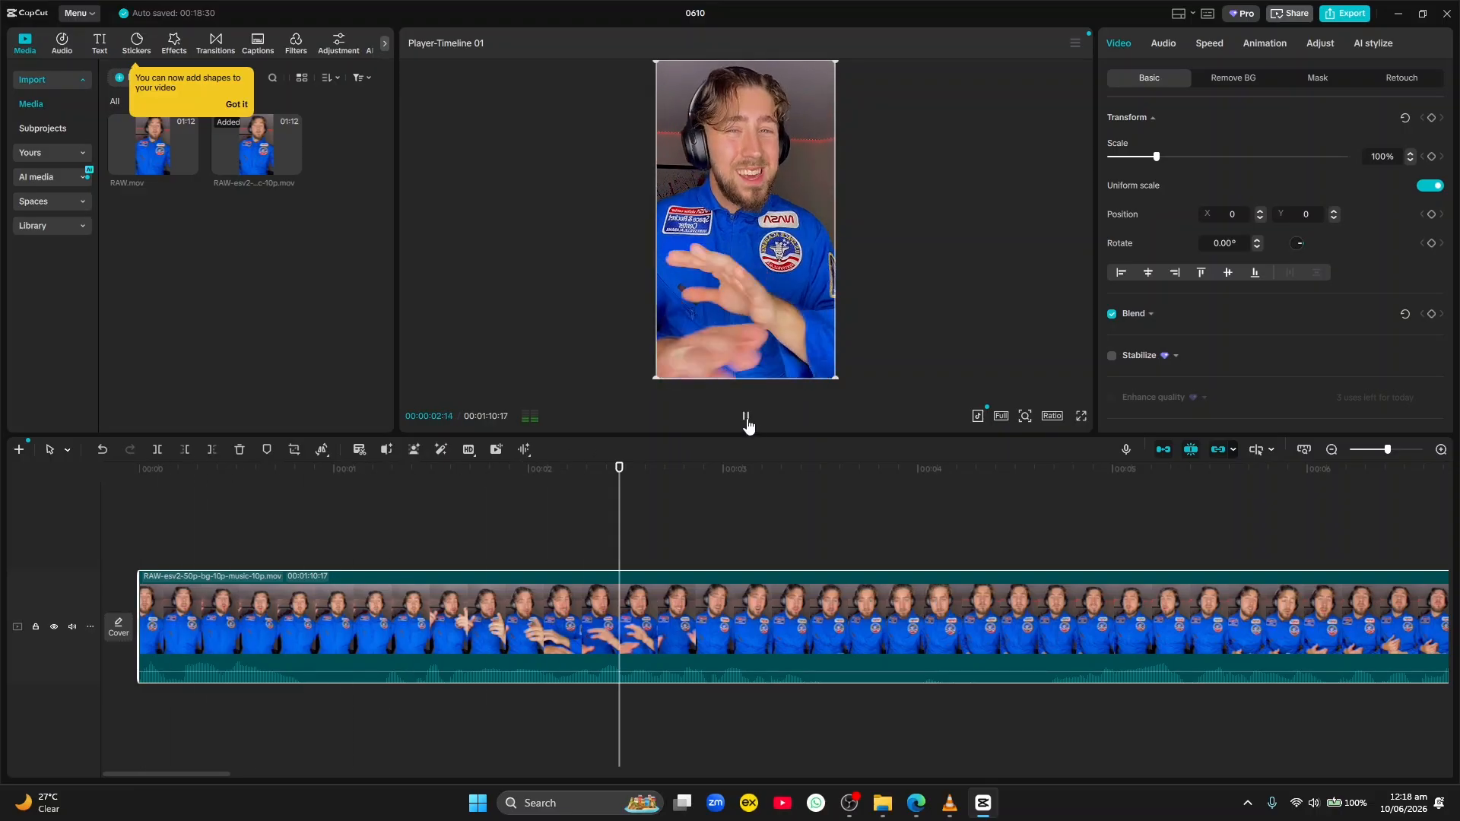
click(746, 419)
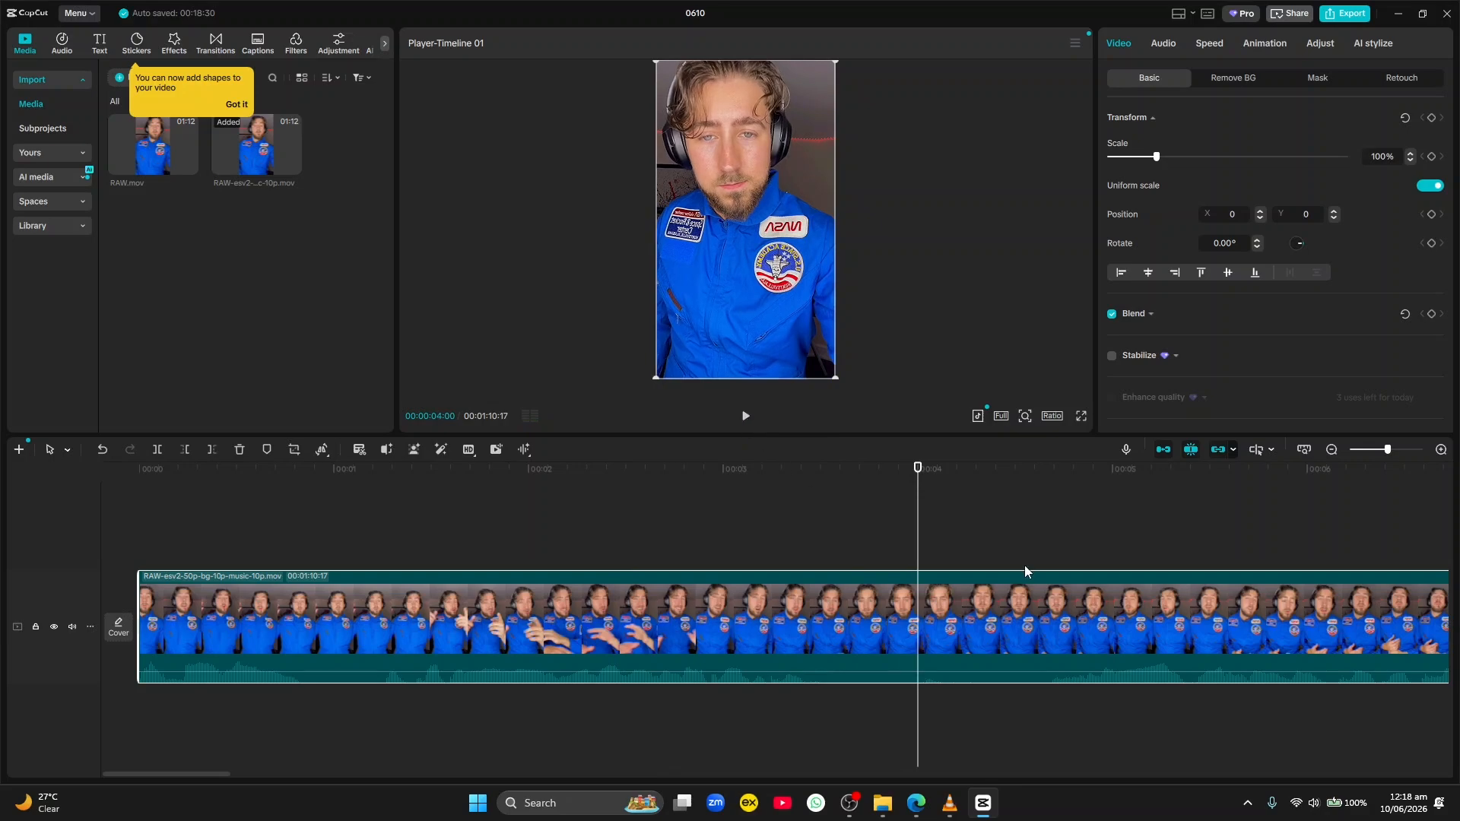
drag(916, 467, 810, 496)
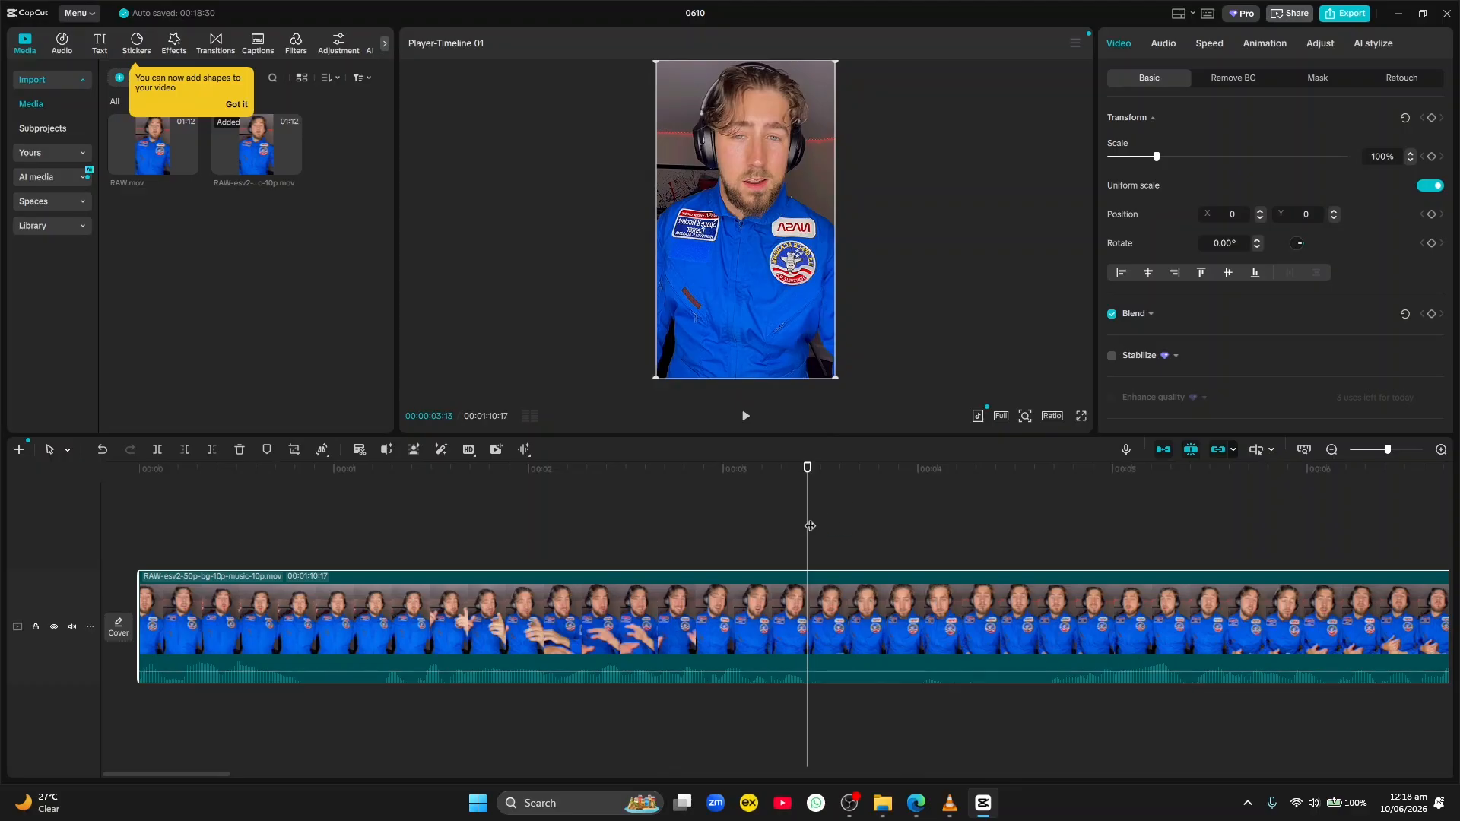
click(157, 451)
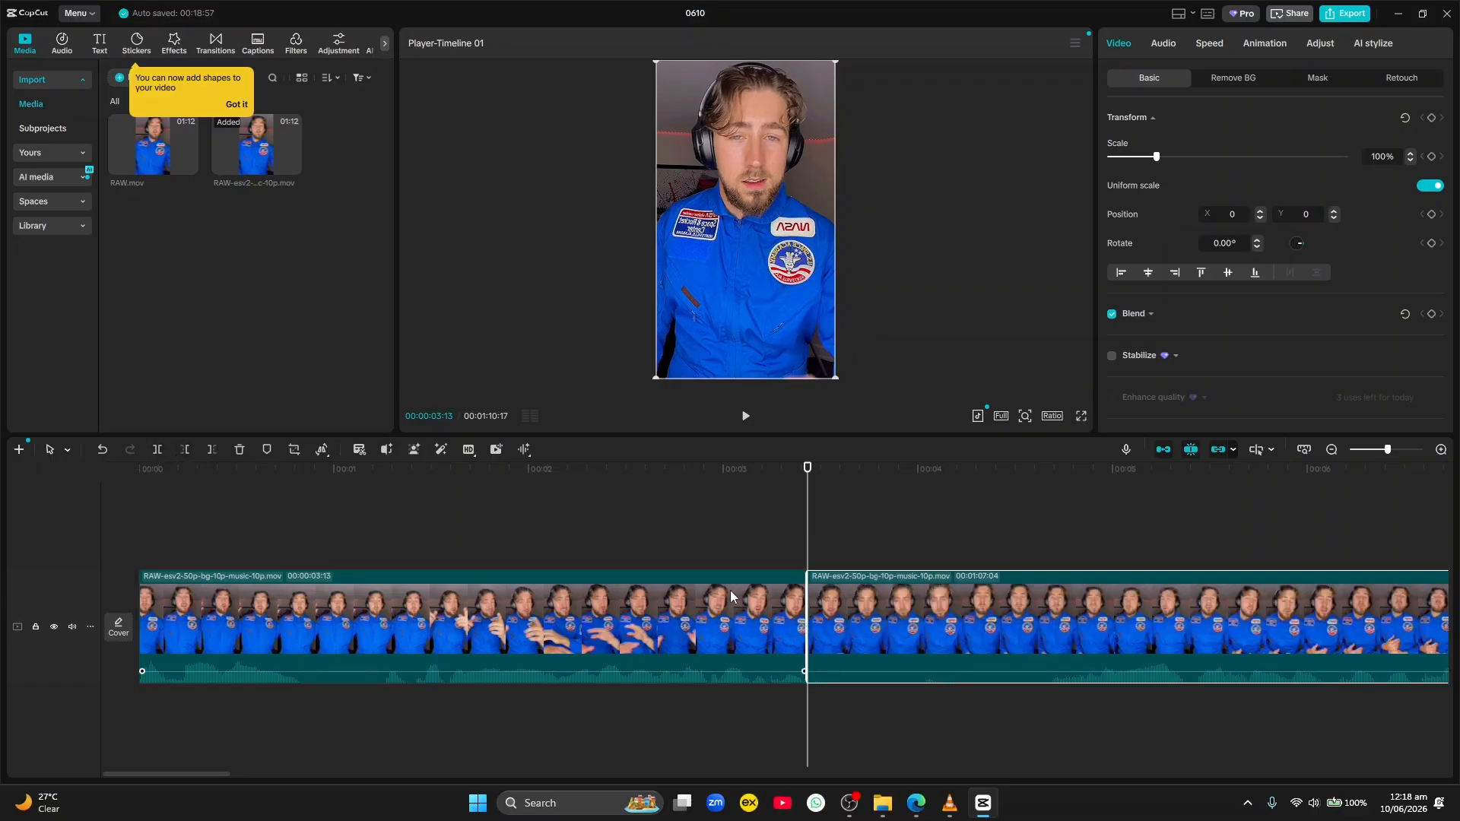
- Split the clip at 00:00:04:20 and delete the silent segment between the two cuts
drag(807, 524, 1046, 525)
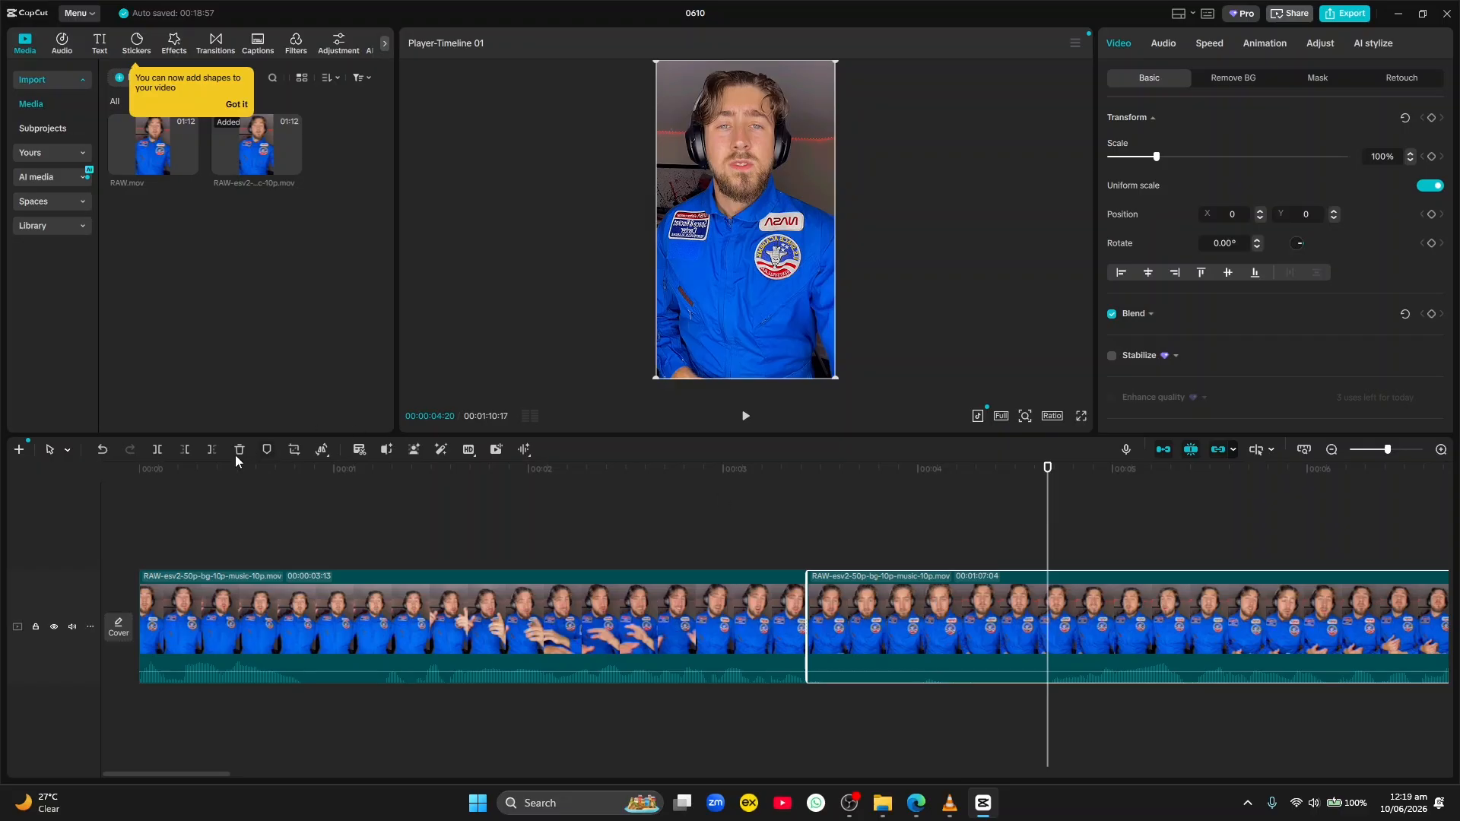
click(158, 453)
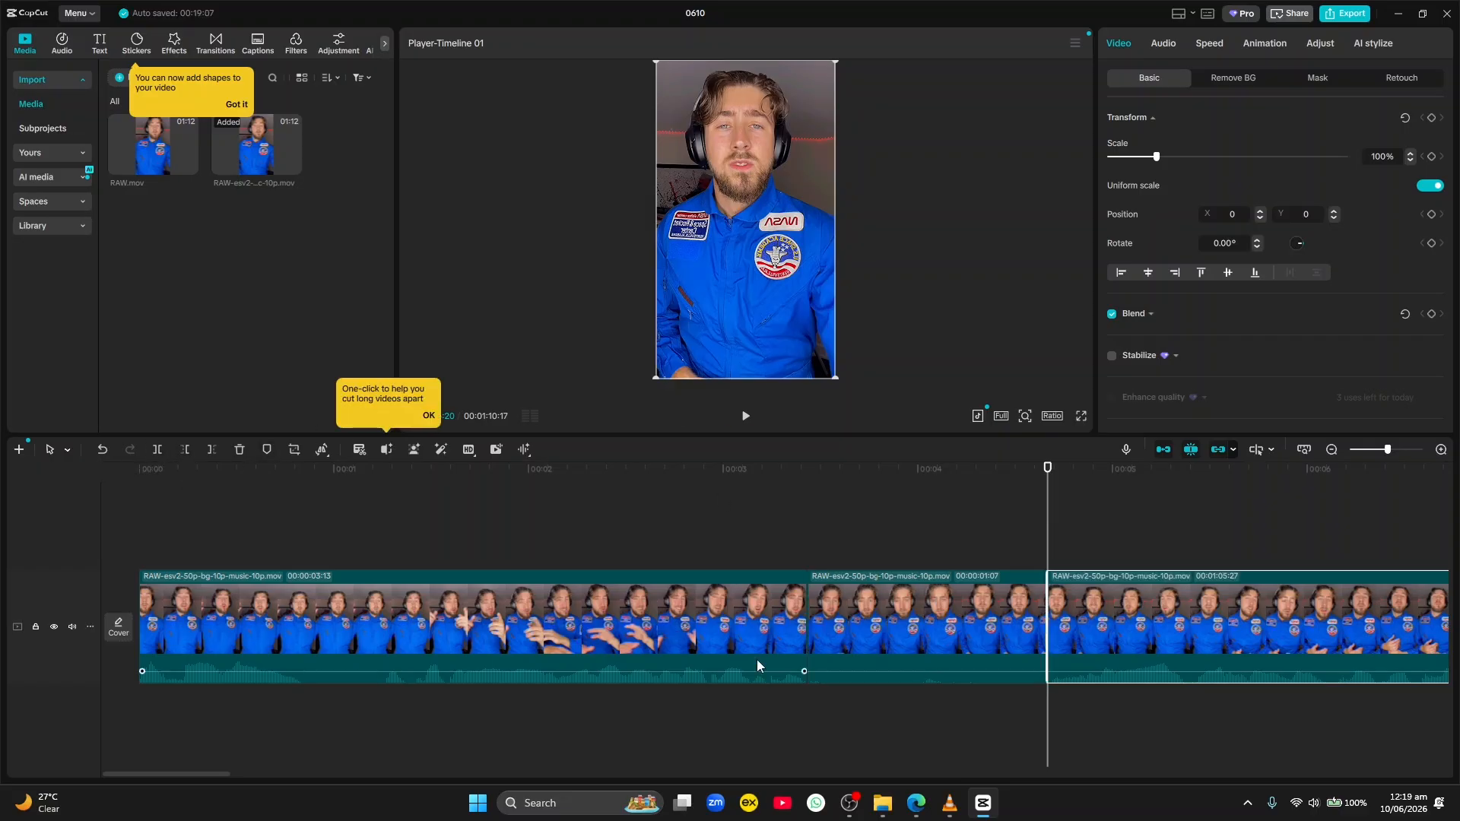
click(928, 588)
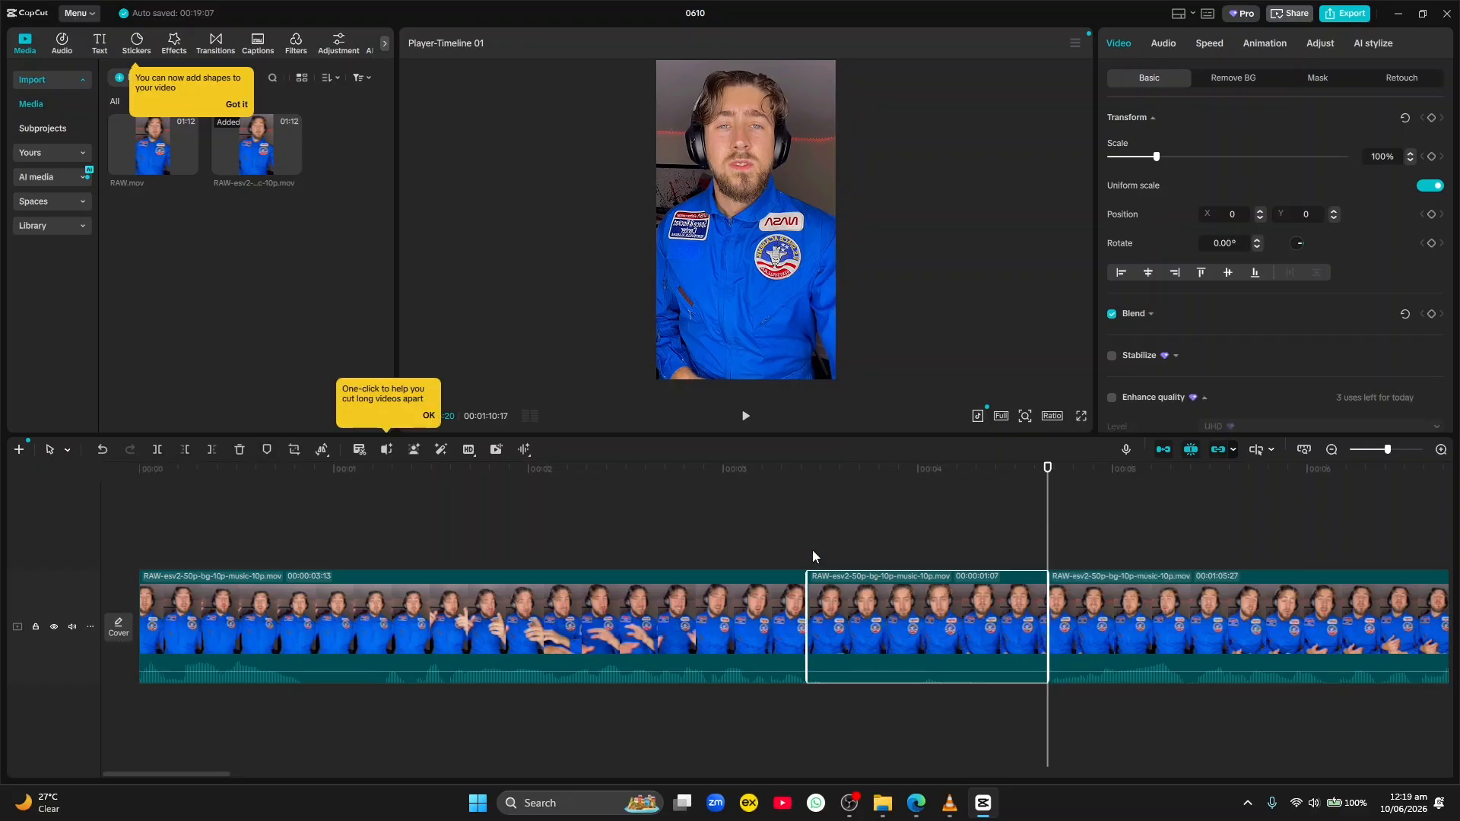
key(Delete)
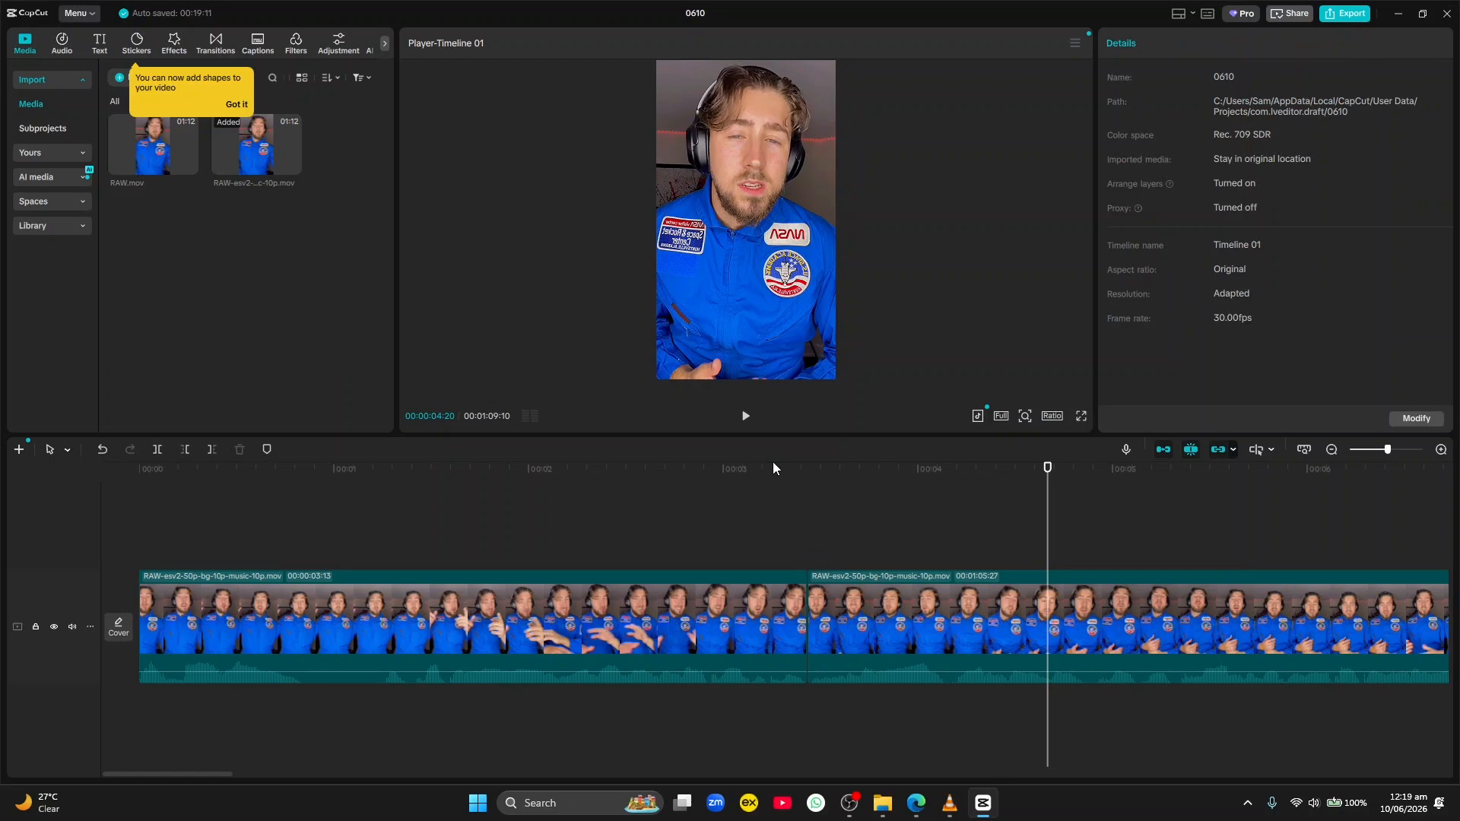
- Play the timeline across the cut at 00:00:03:13, and undo the segment deletion and the split at 00:00:04:20
click(729, 469)
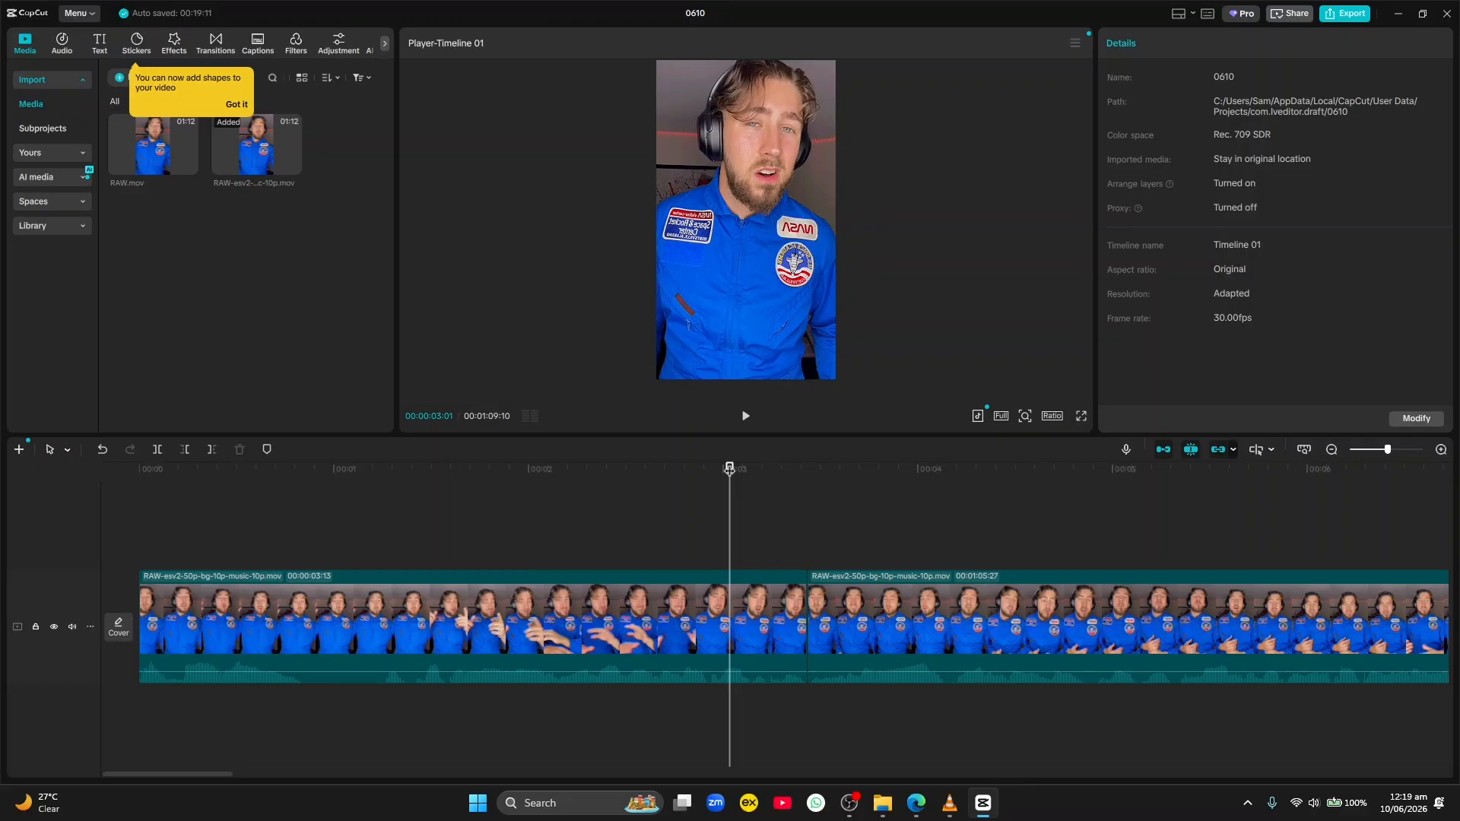
drag(729, 469, 657, 473)
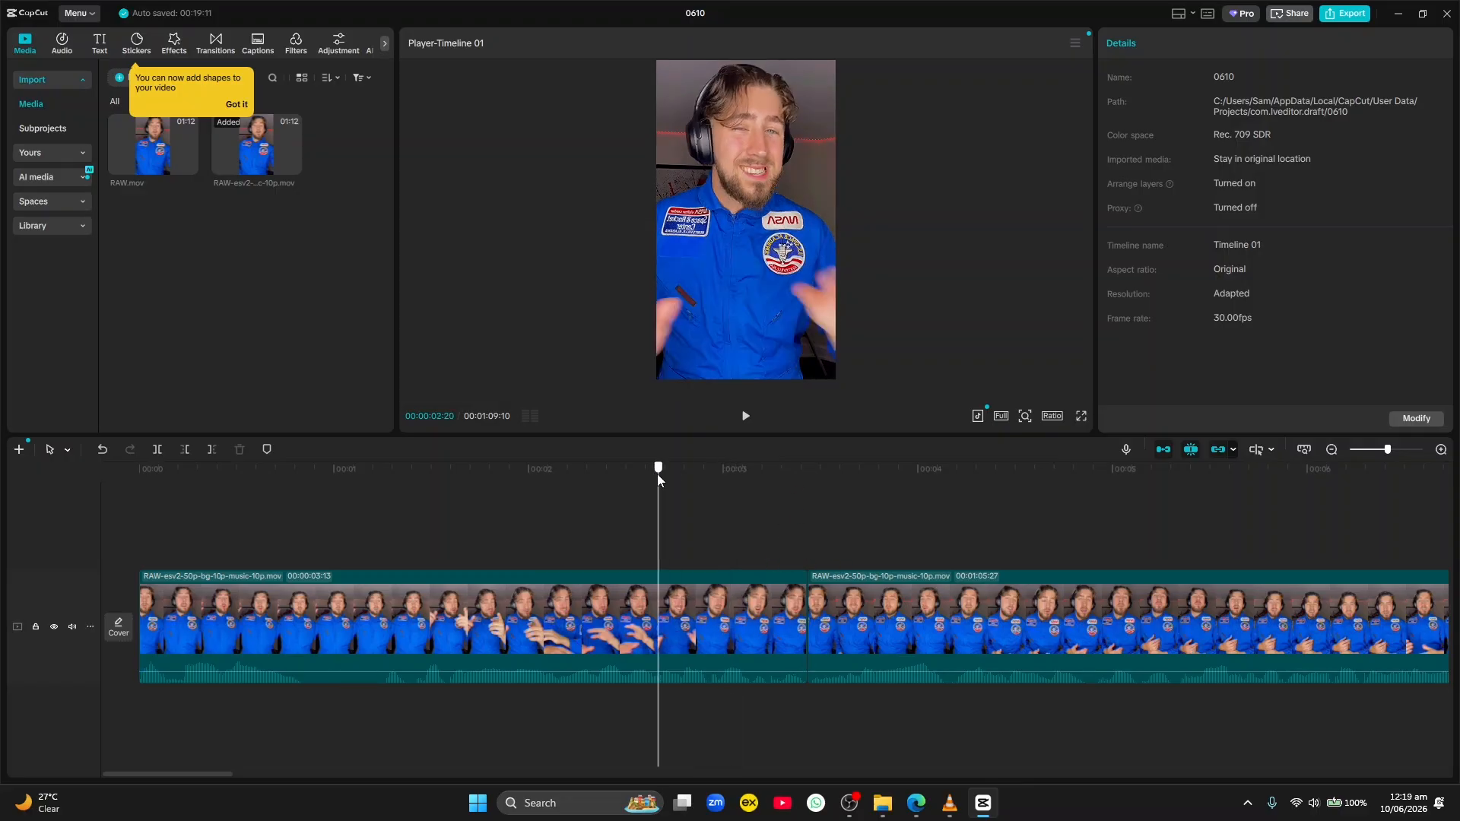
click(745, 419)
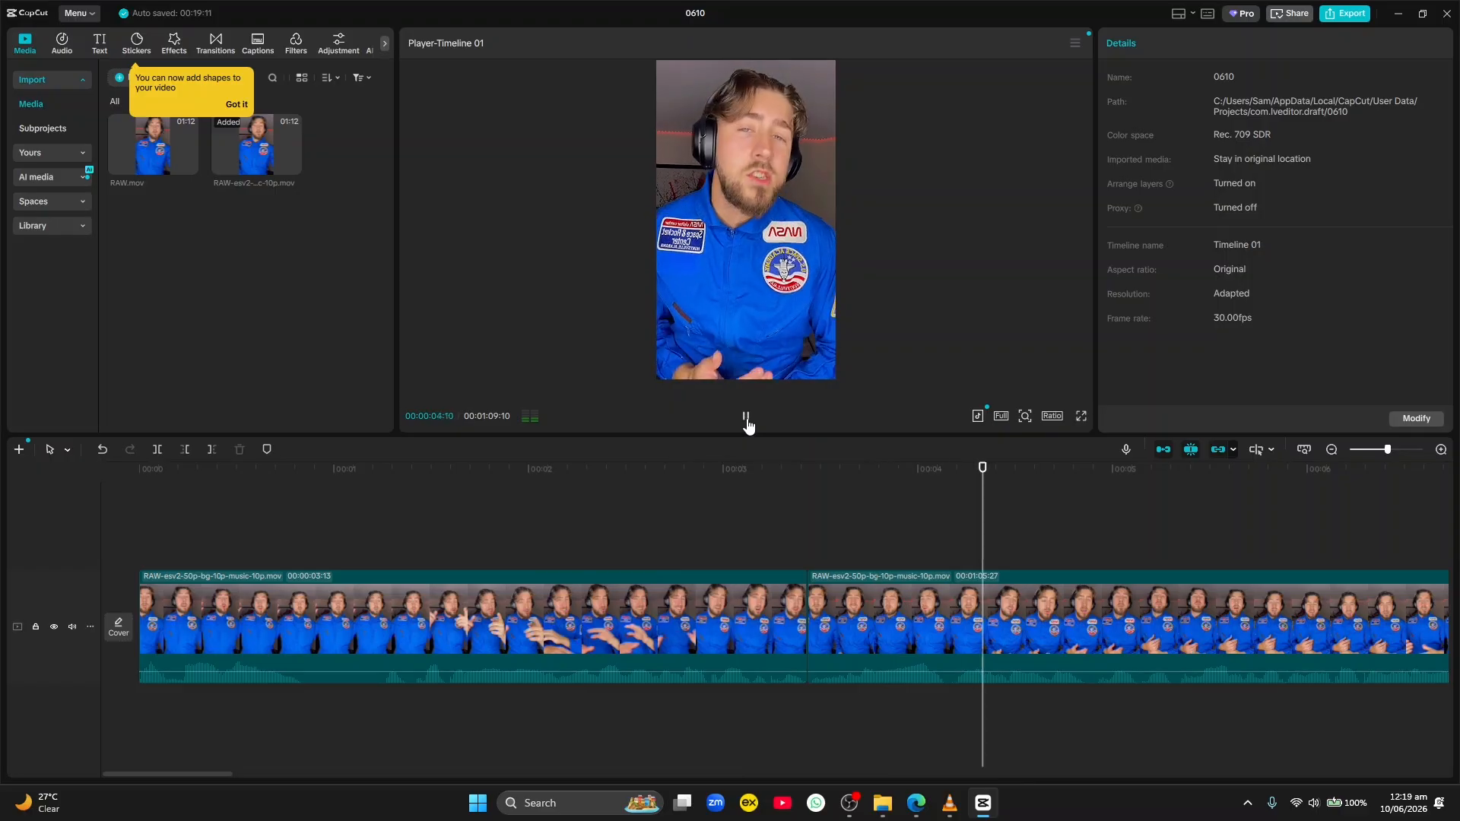
click(746, 419)
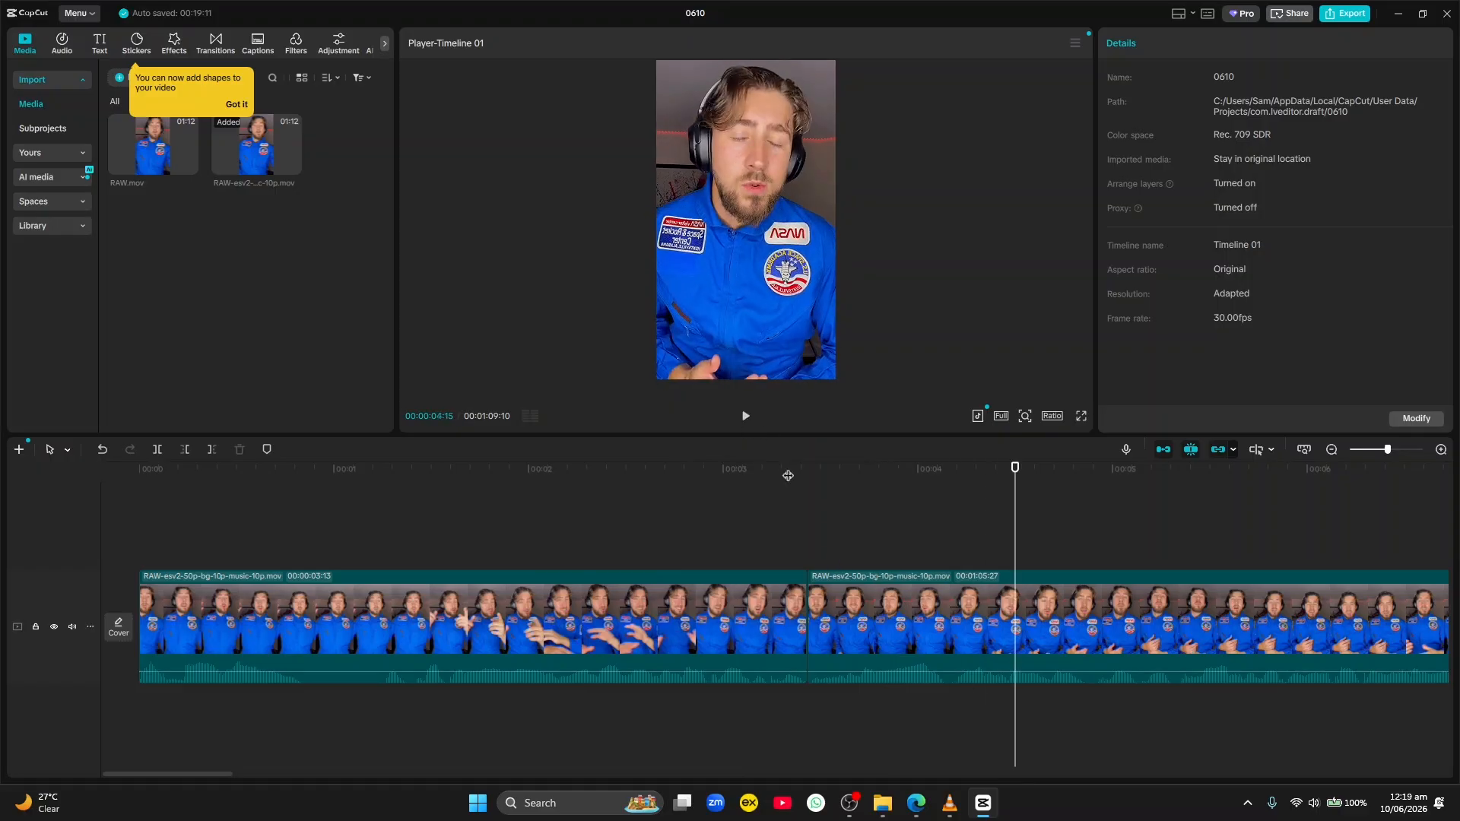
drag(787, 475, 760, 474)
key(space)
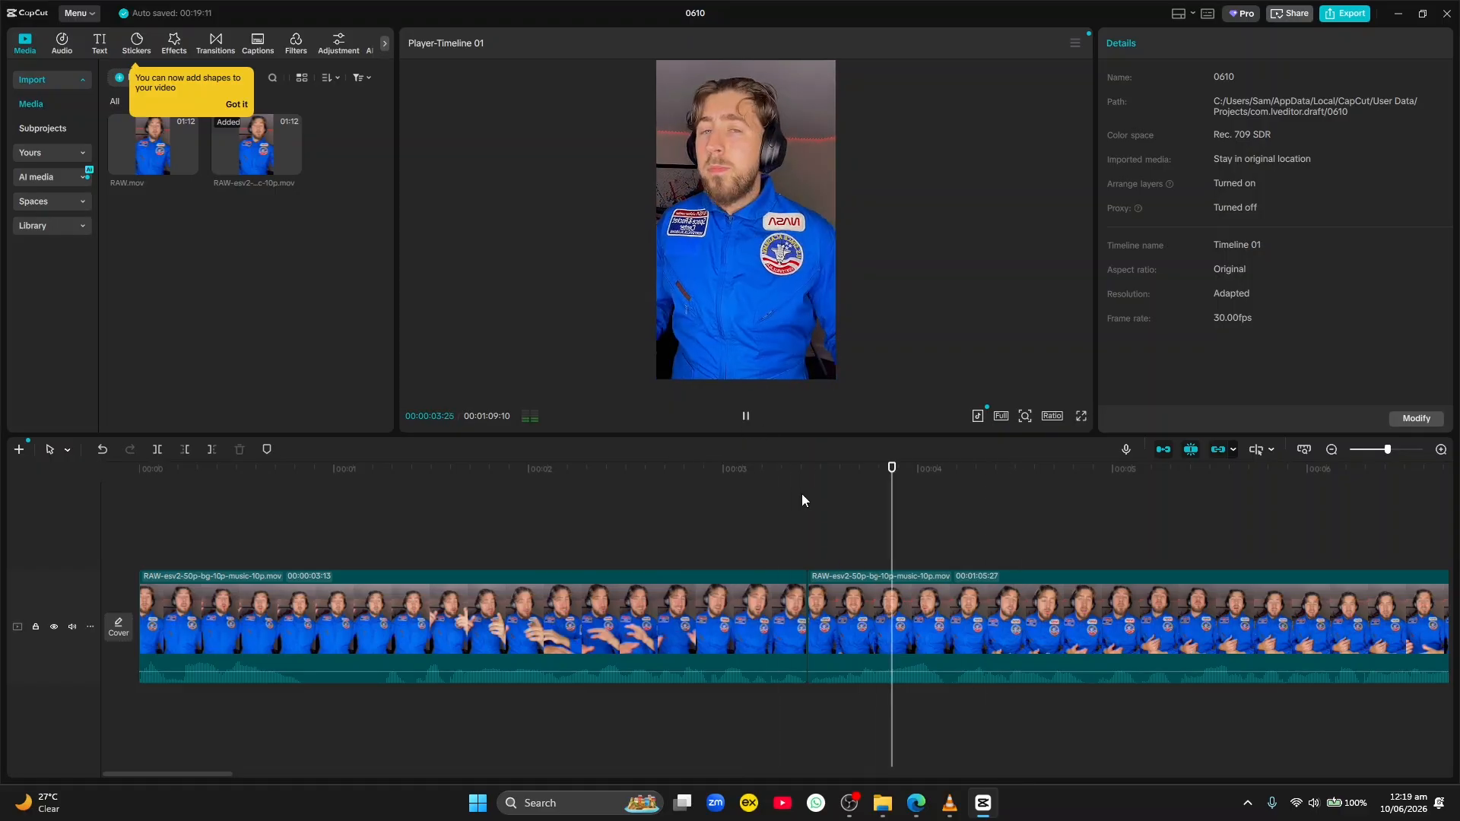
key(space)
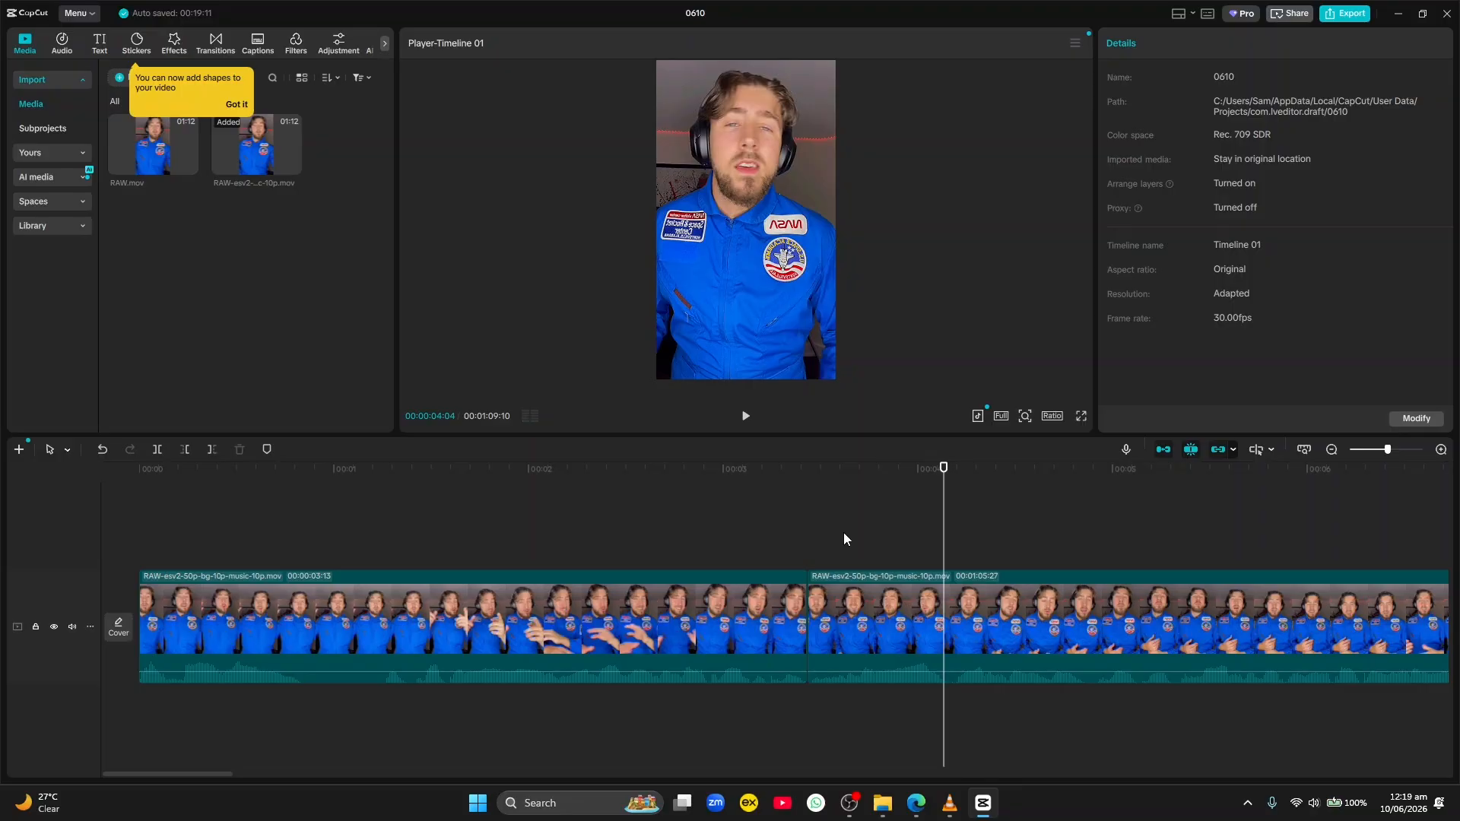
key(ctrl+z)
key(ctrl+z)
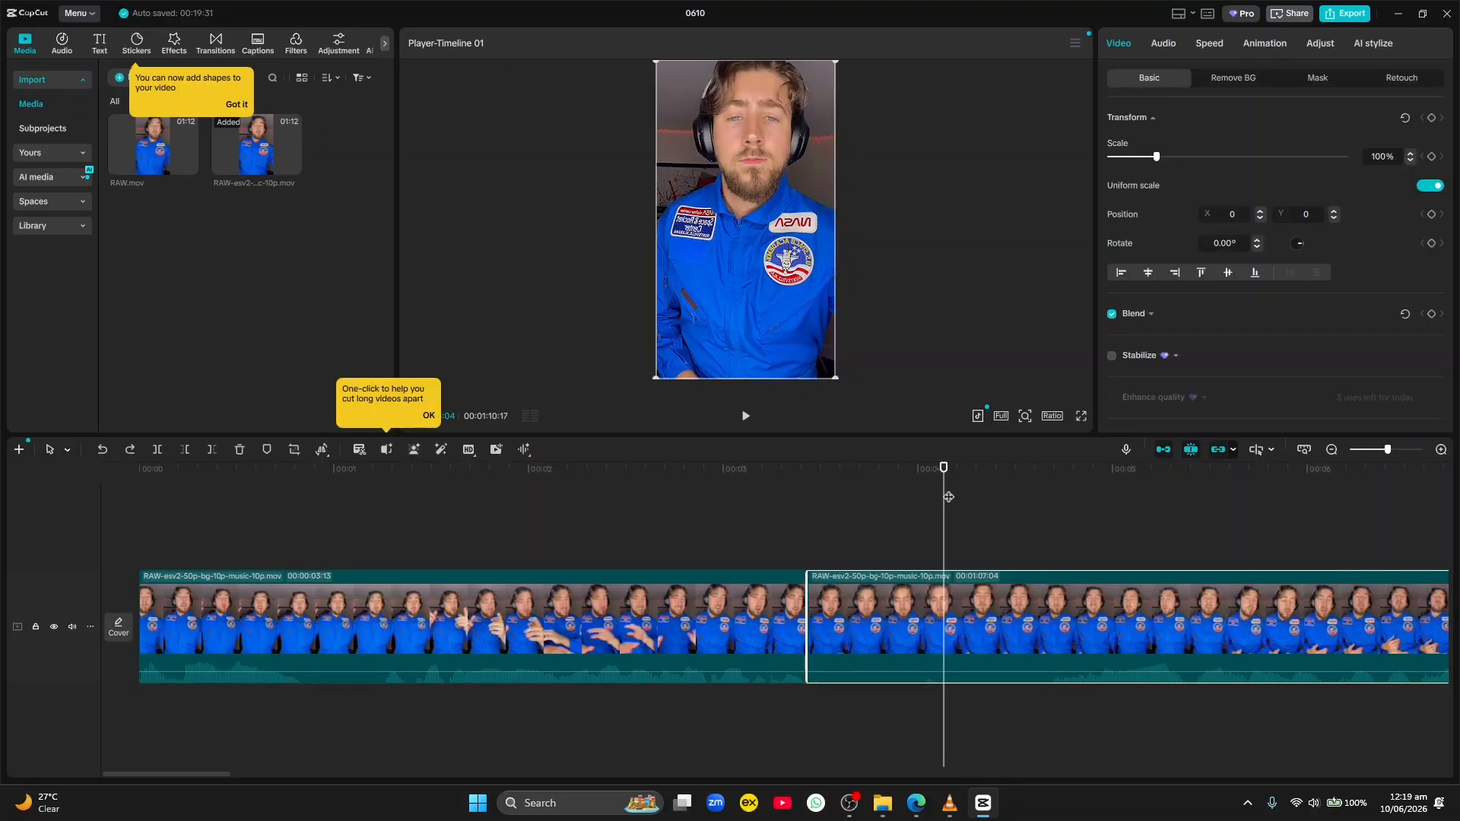
- Split the clip at 00:00:04:16 and delete the silent segment between 00:00:03:13 and the new cut
drag(946, 495, 1022, 500)
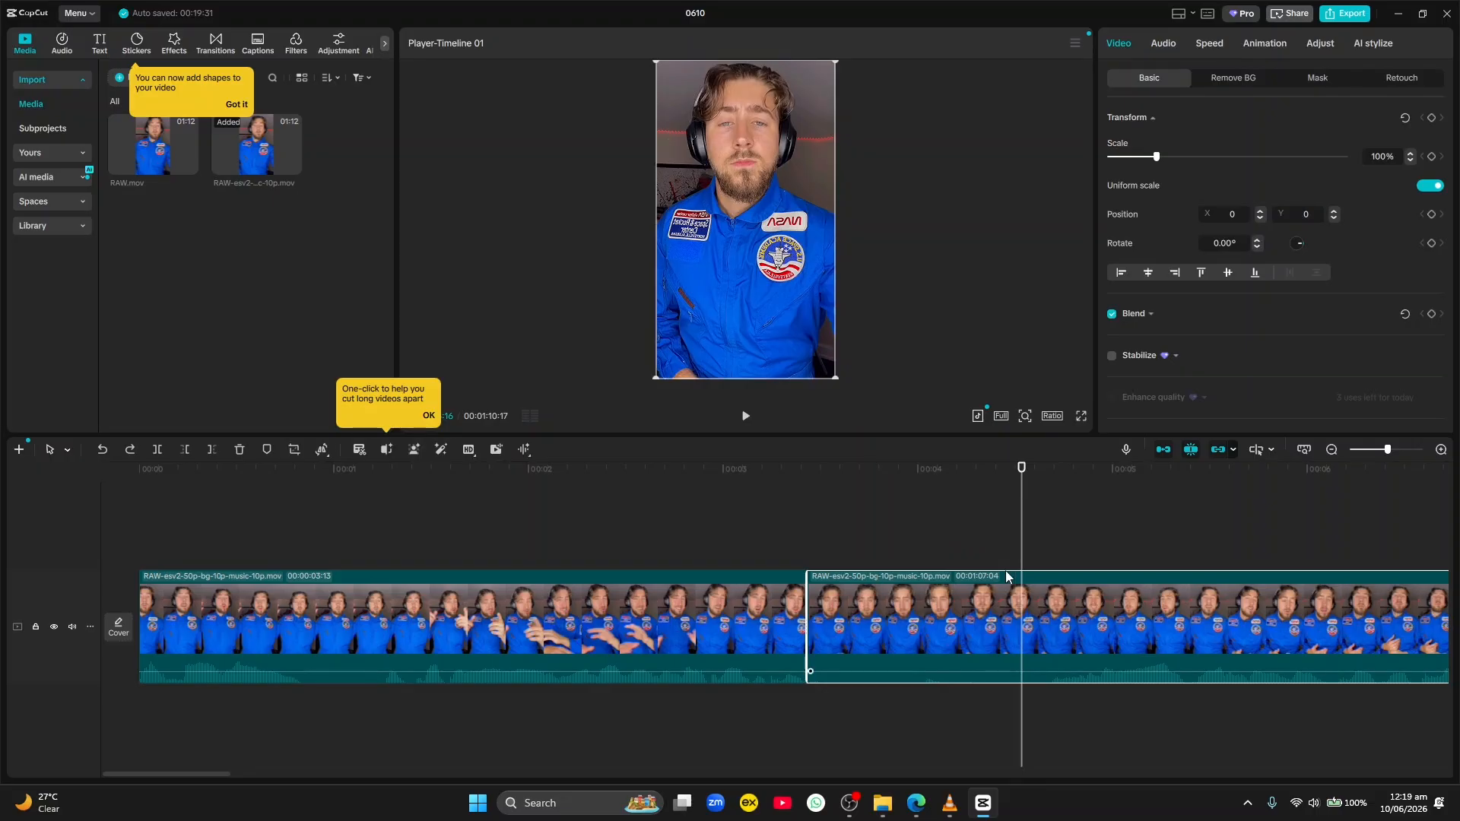
click(157, 450)
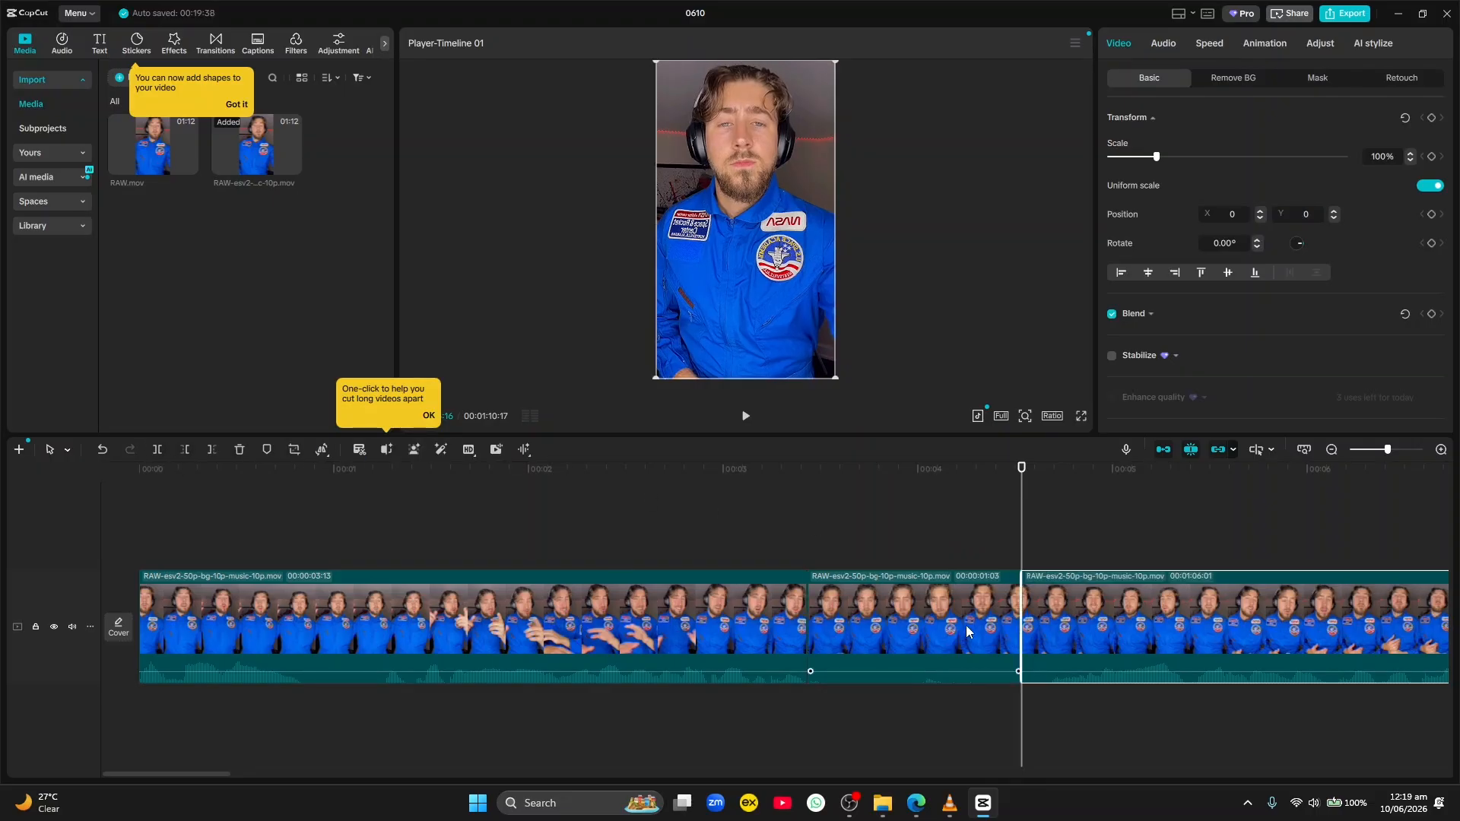
click(971, 609)
key(Delete)
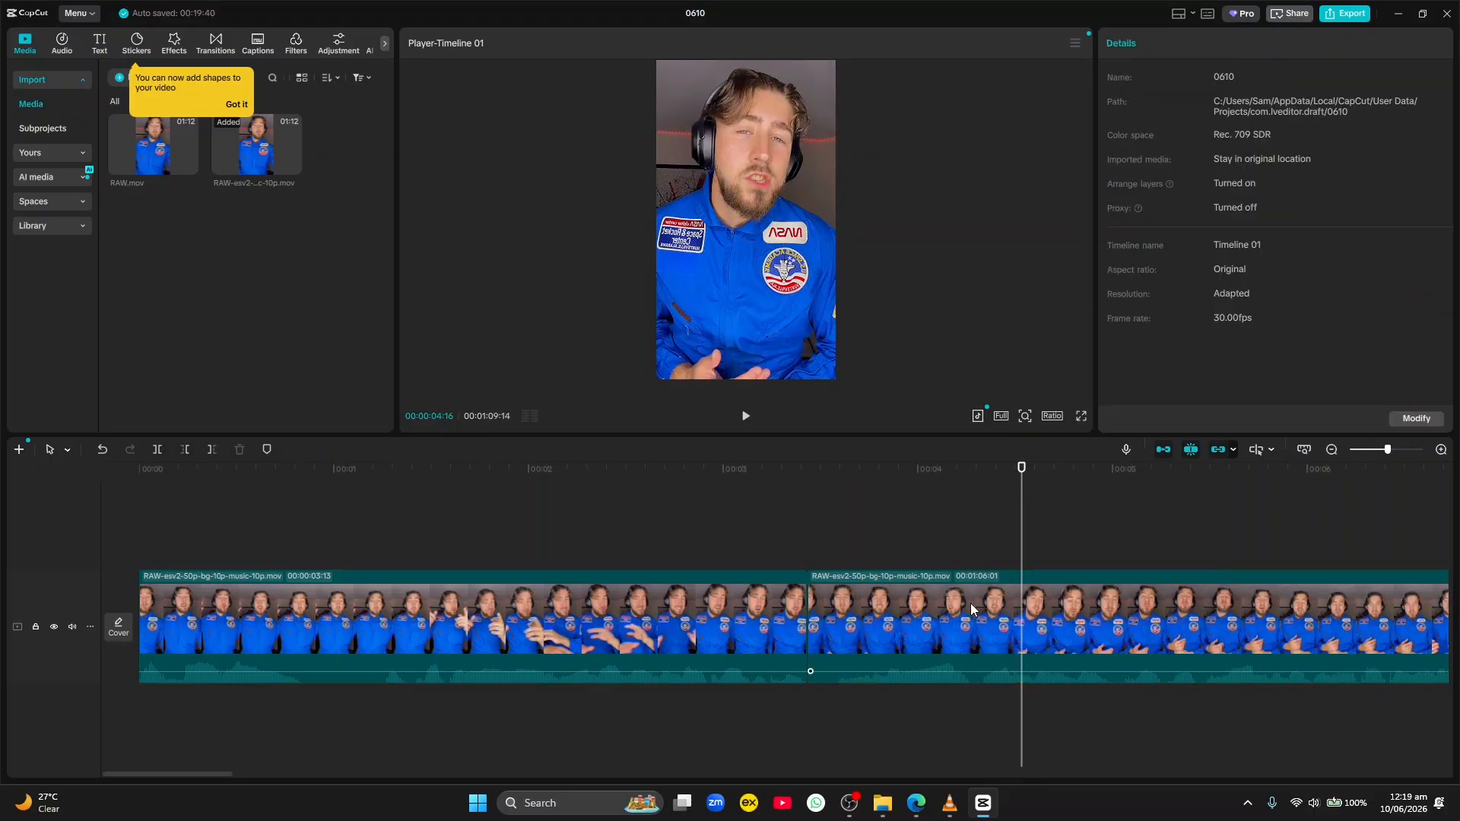
- Play the timeline across the new cut from 00:00:03:02 and again from 00:00:02:26 to check the transition
click(736, 473)
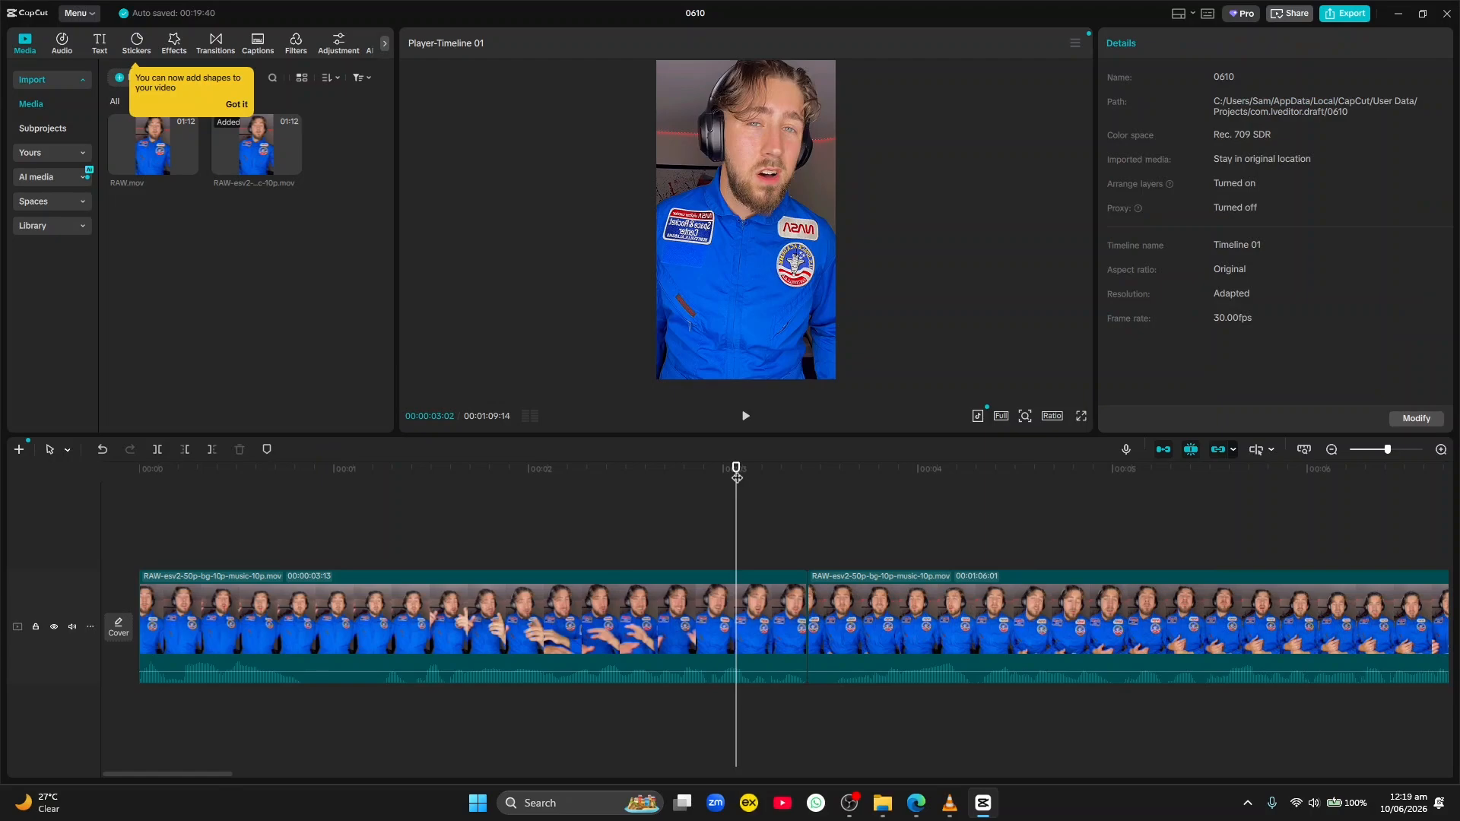
key(space)
click(694, 474)
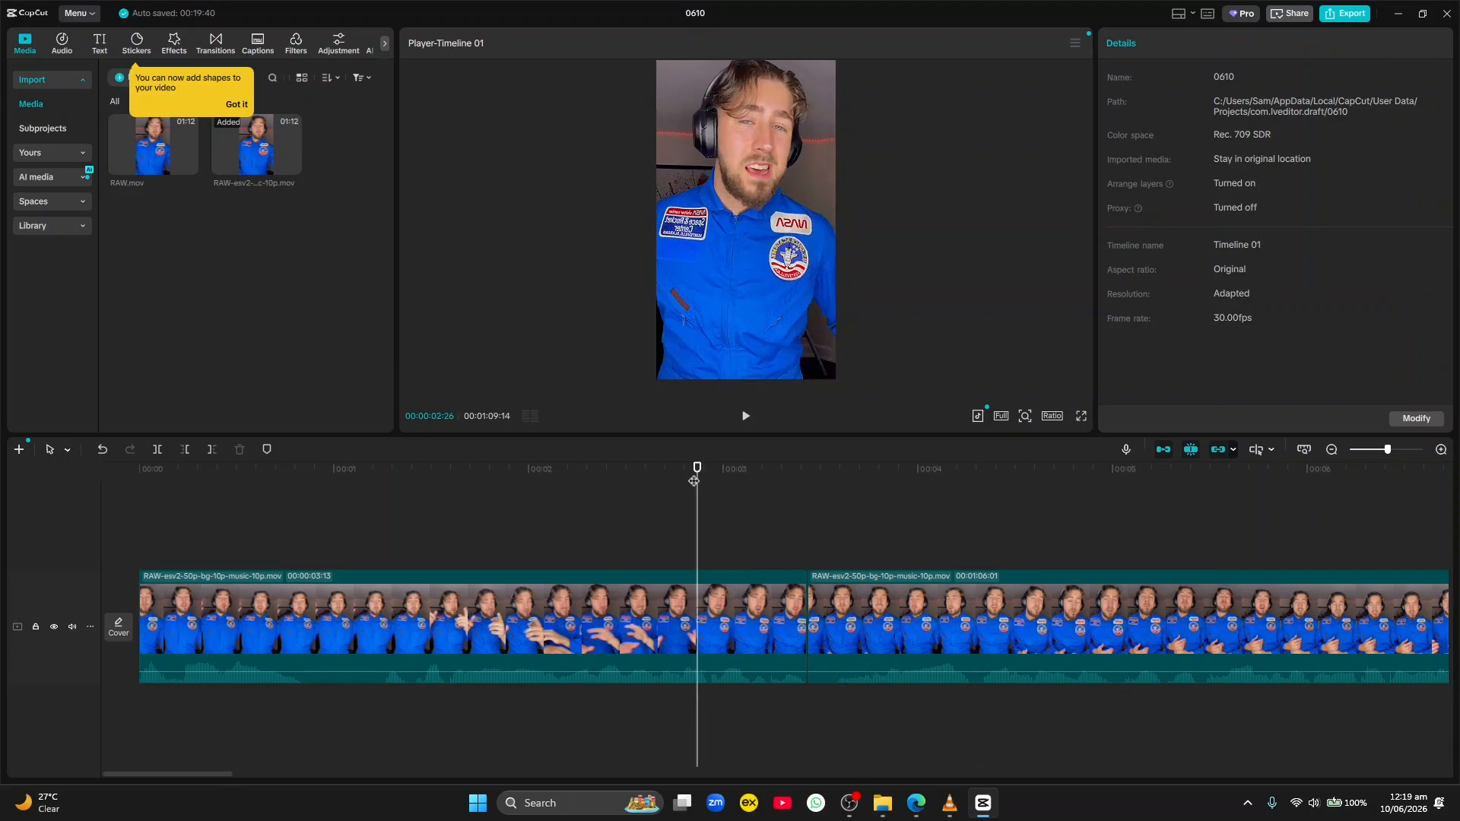
key(space)
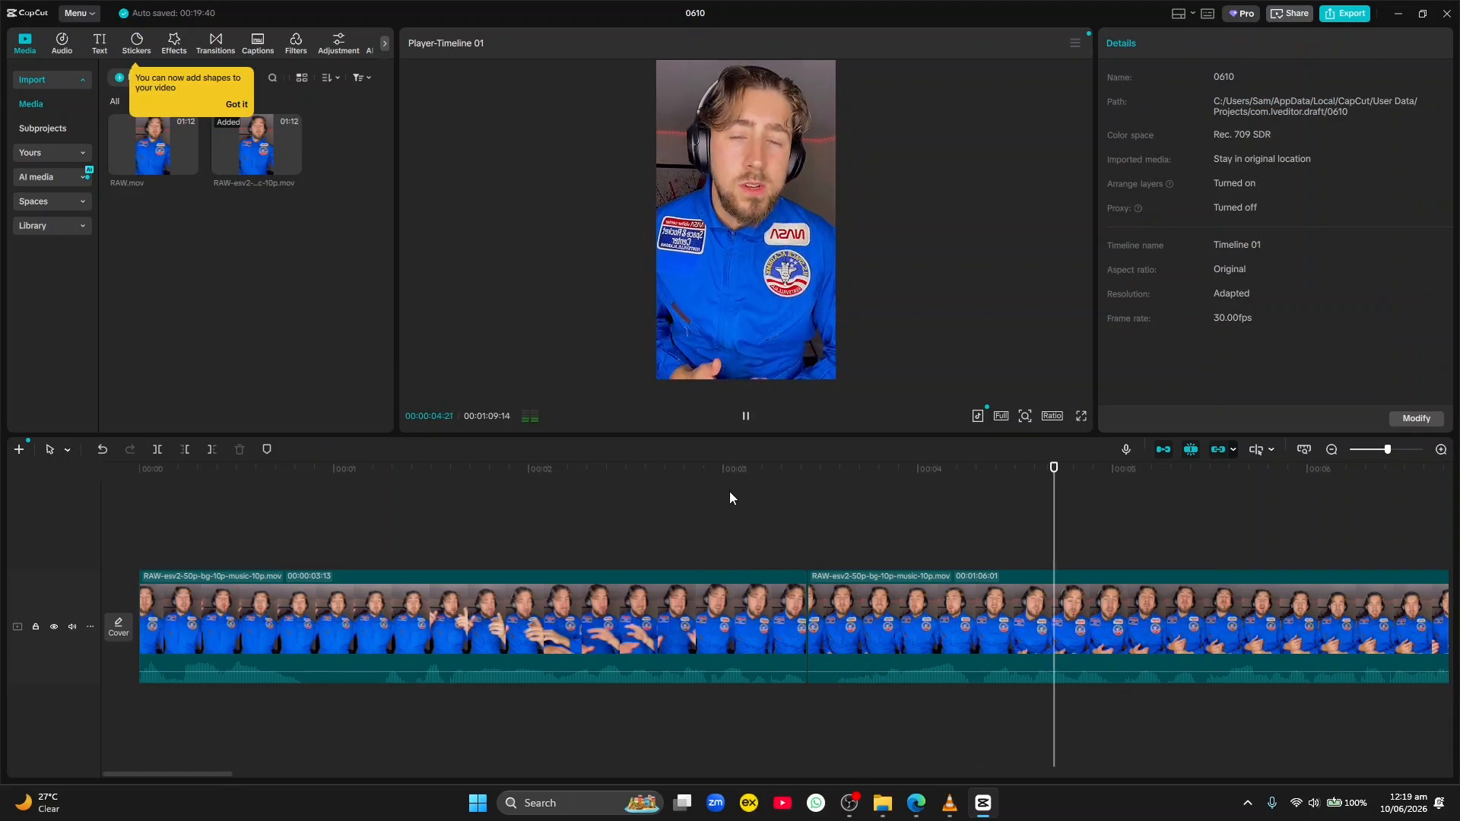
- Play the timeline from 00:00:02:09 to find the next silent pause in the speech
click(609, 473)
click(587, 475)
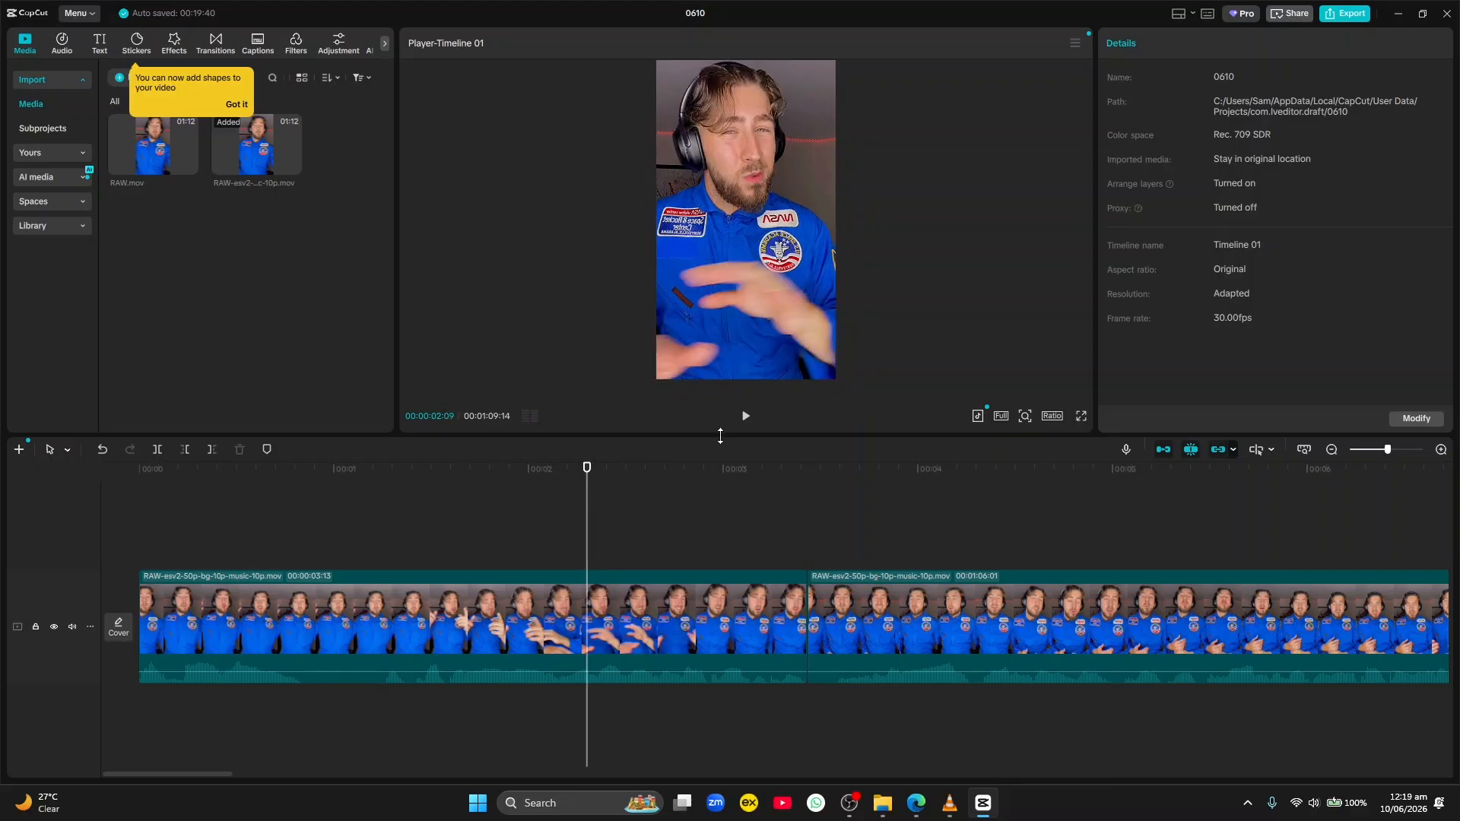
click(745, 417)
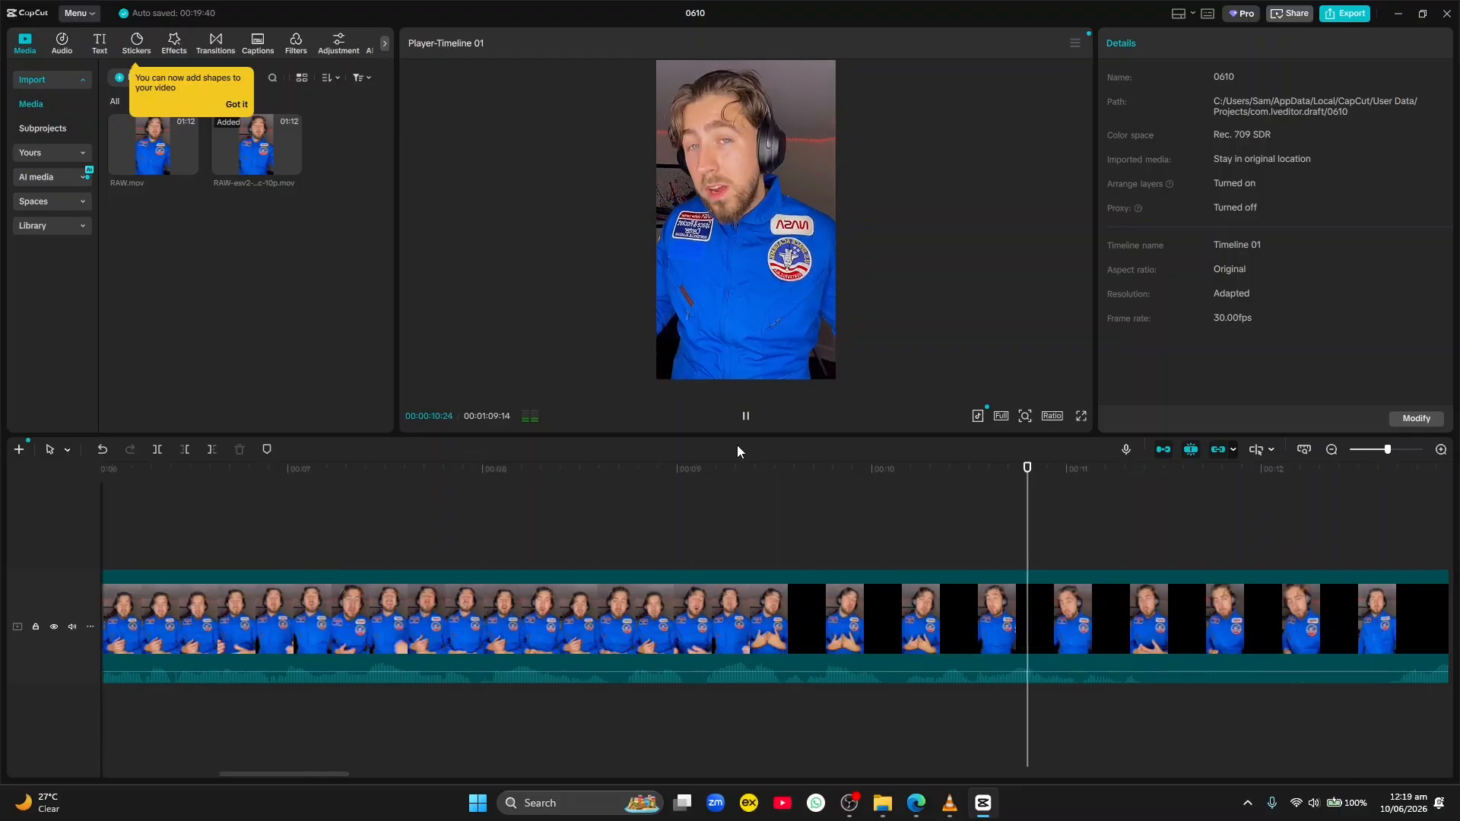
key(space)
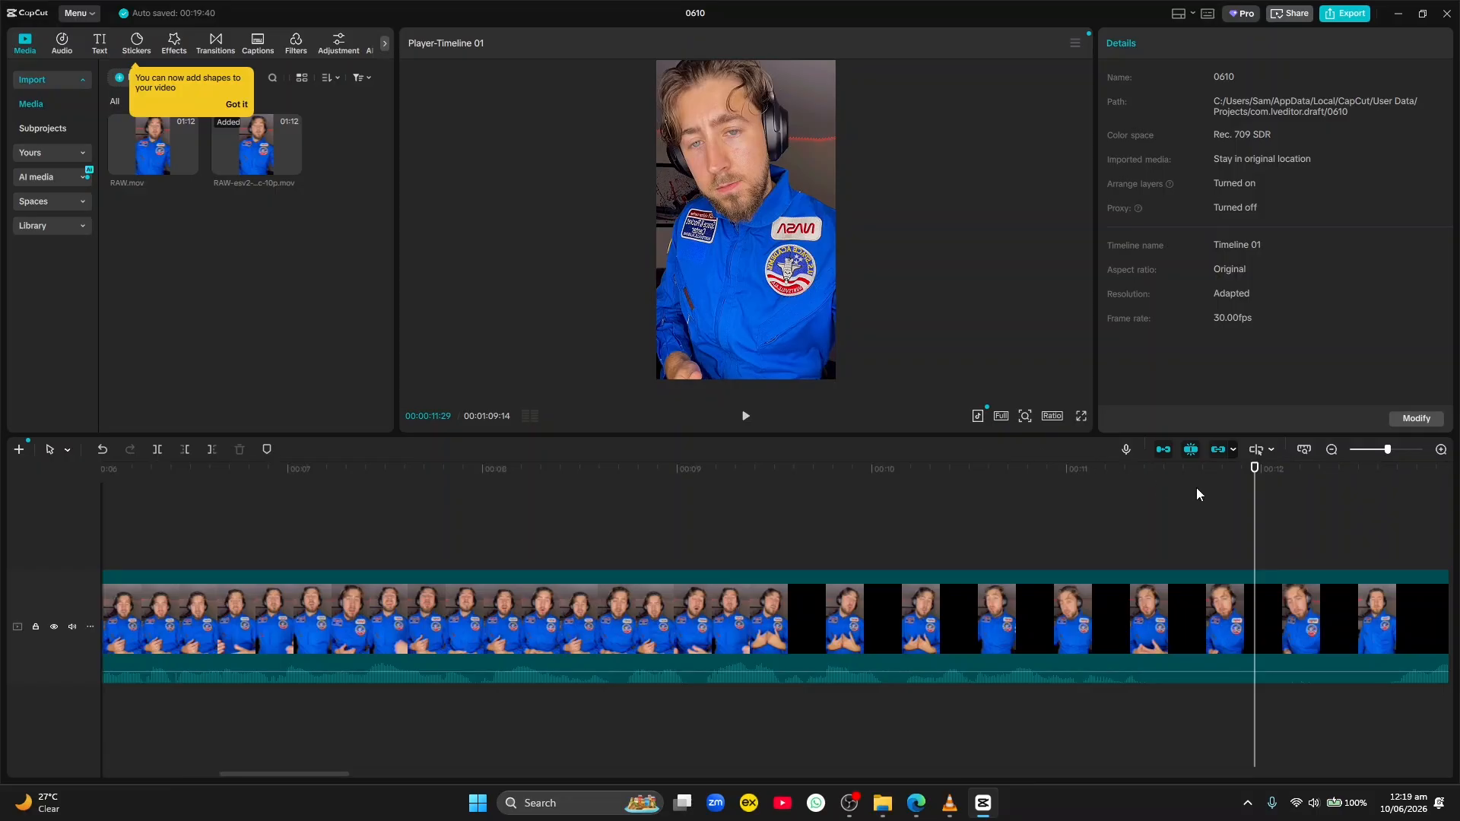
- Split the second clip at 00:00:11:13 and 00:00:12:18, and delete the silent segment between the two cuts
drag(1196, 494, 1148, 492)
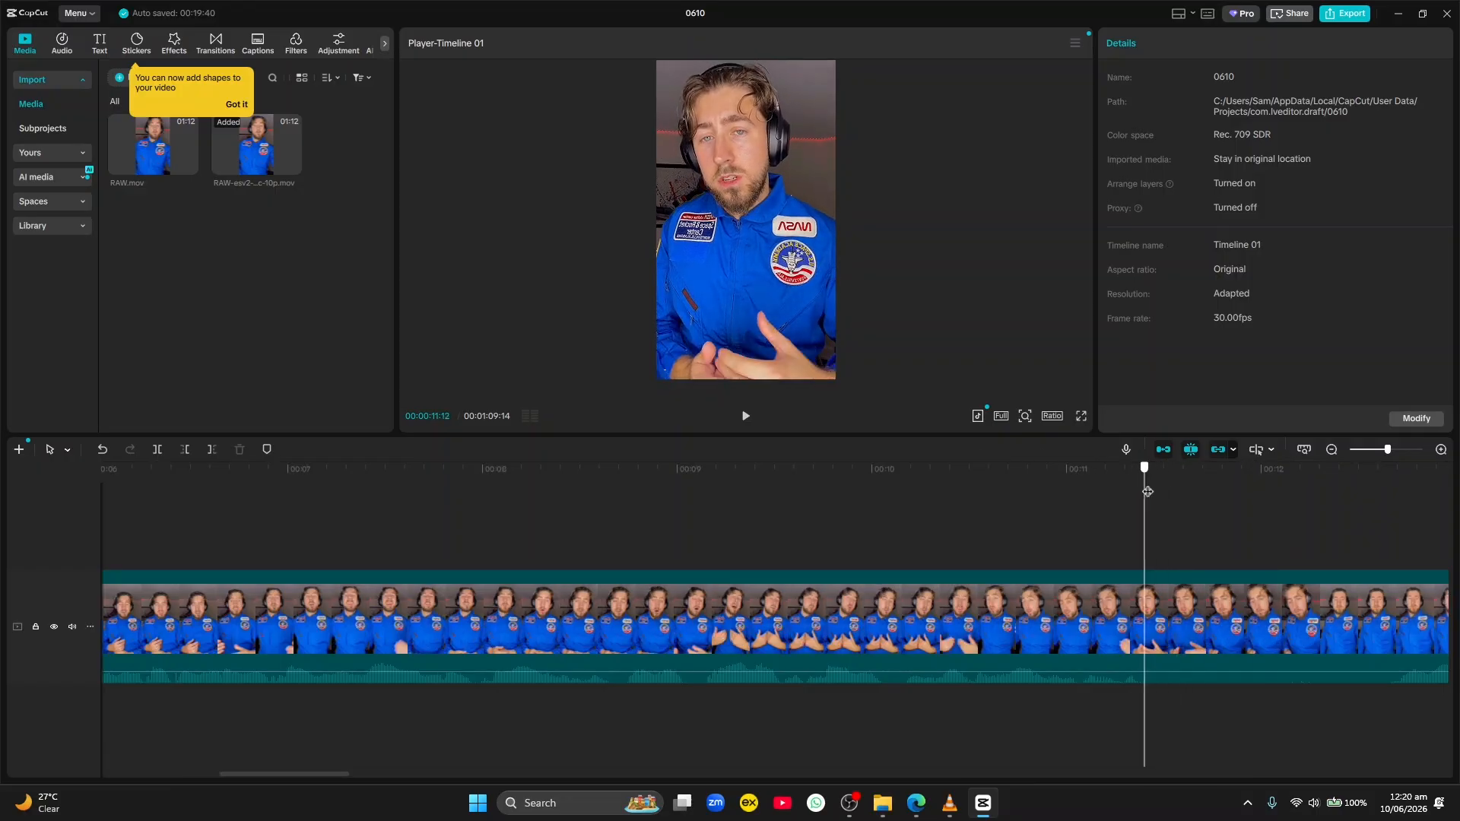
click(1167, 618)
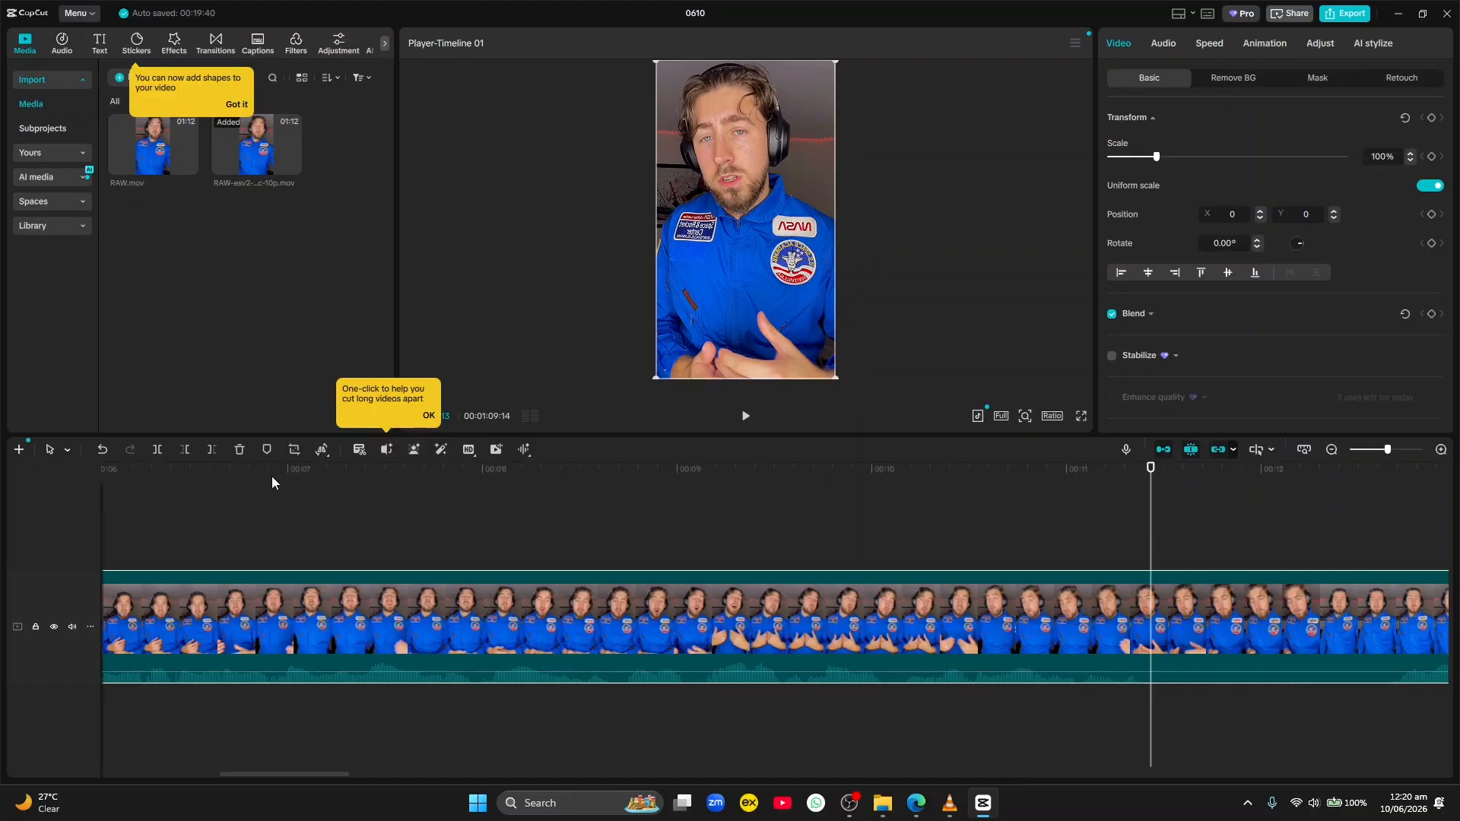
click(163, 457)
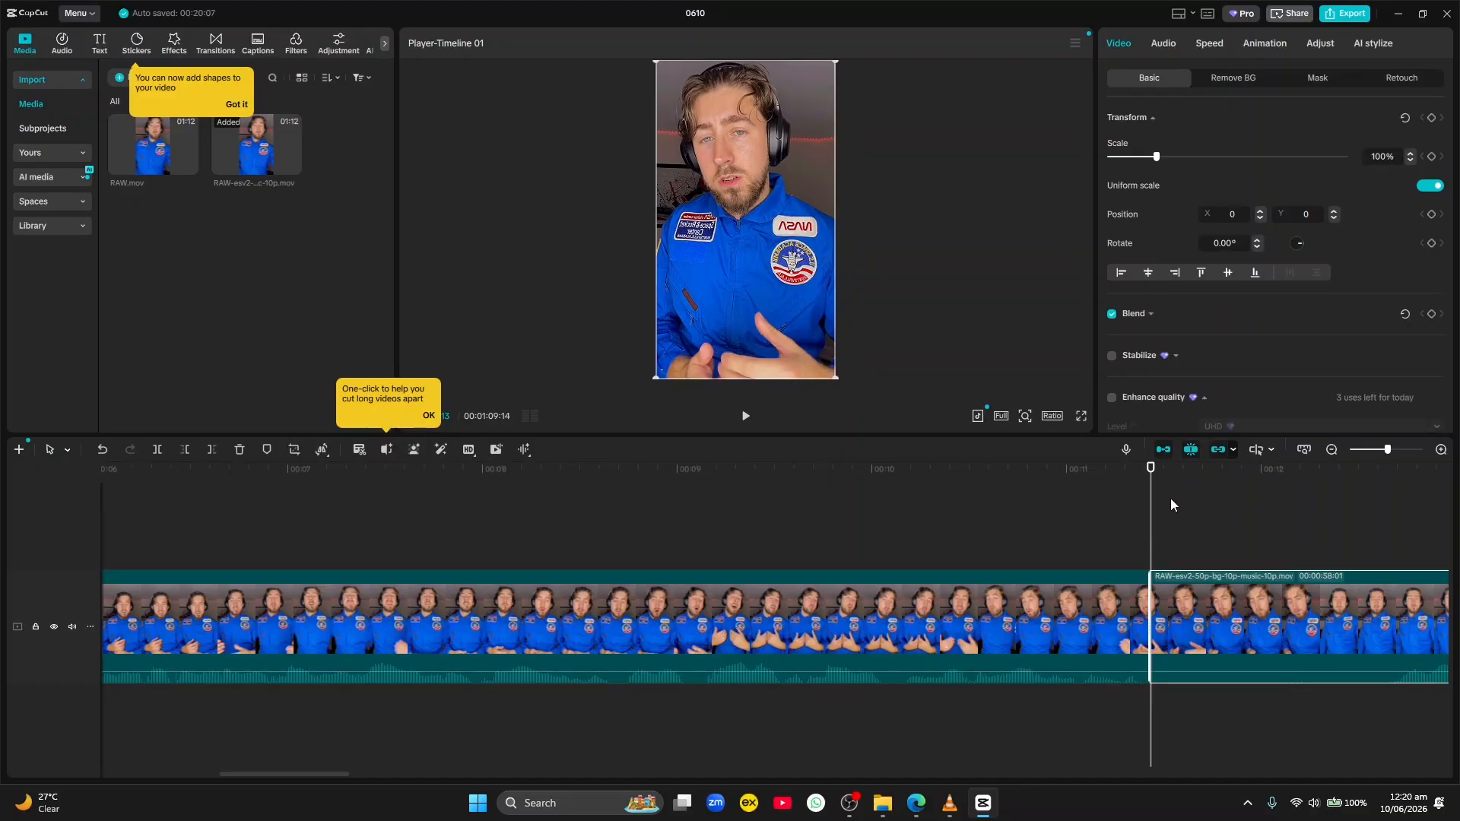
drag(1147, 502, 1381, 495)
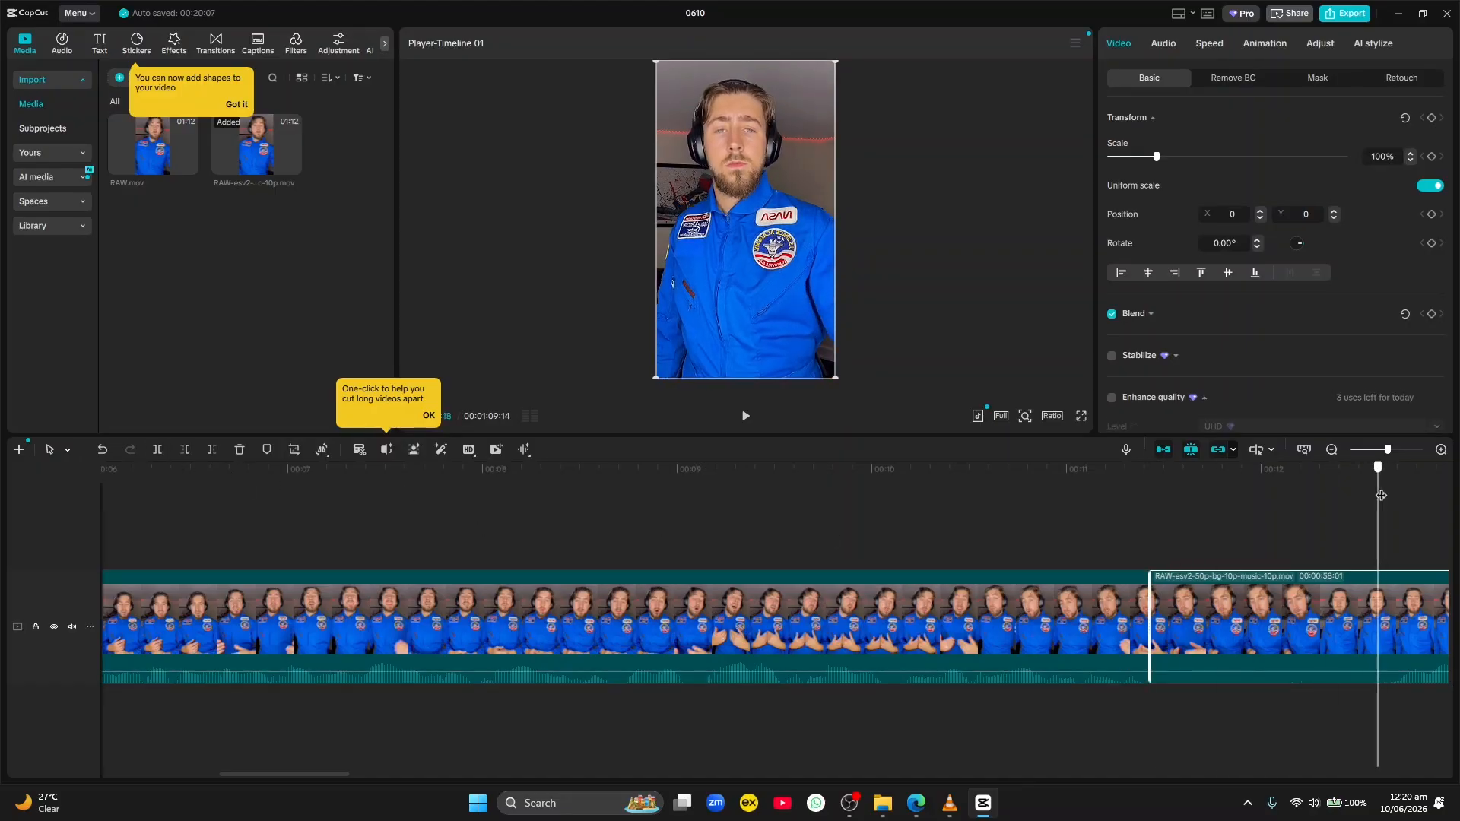
click(158, 448)
click(1261, 616)
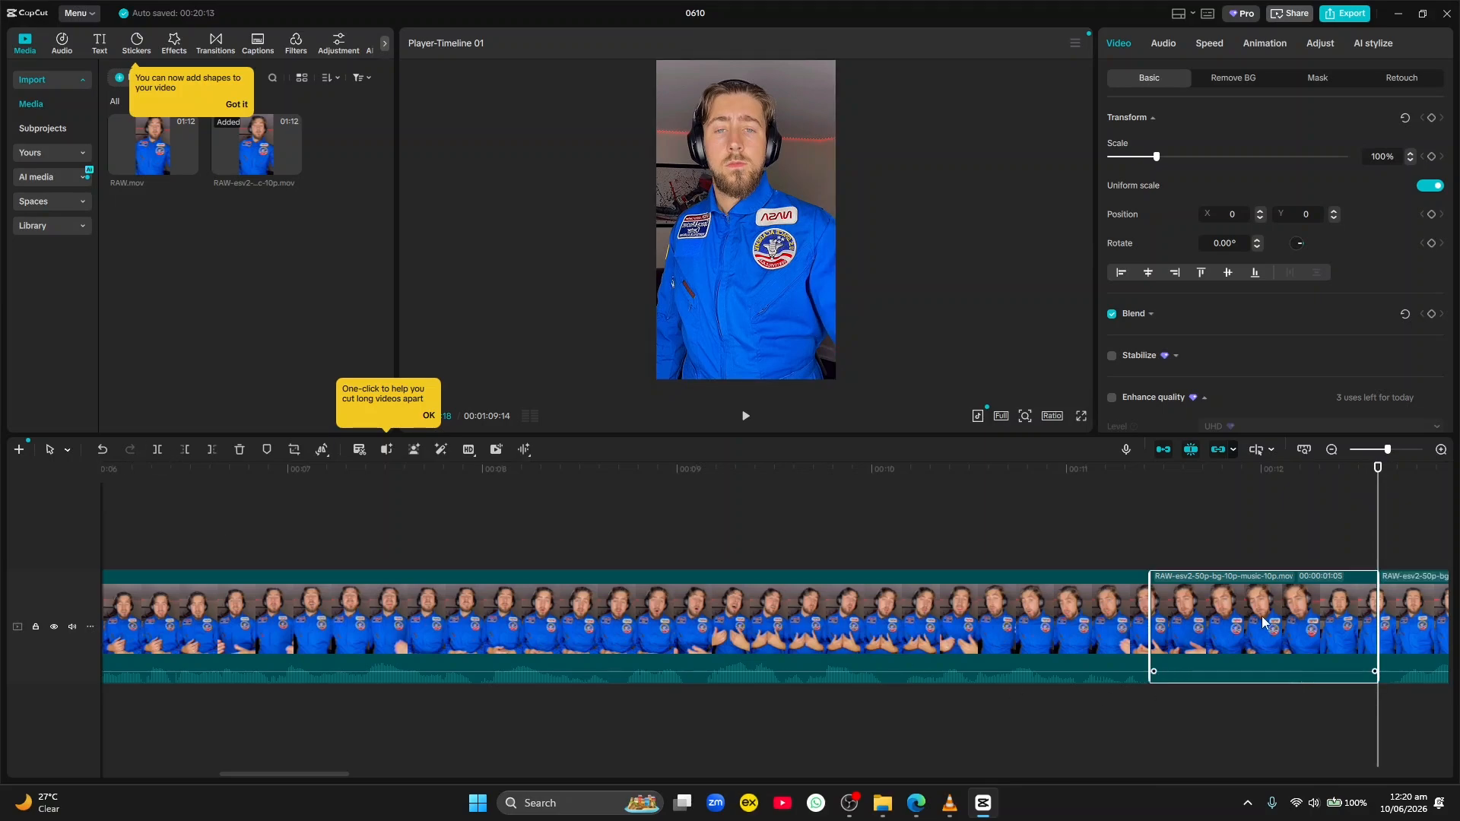
key(Delete)
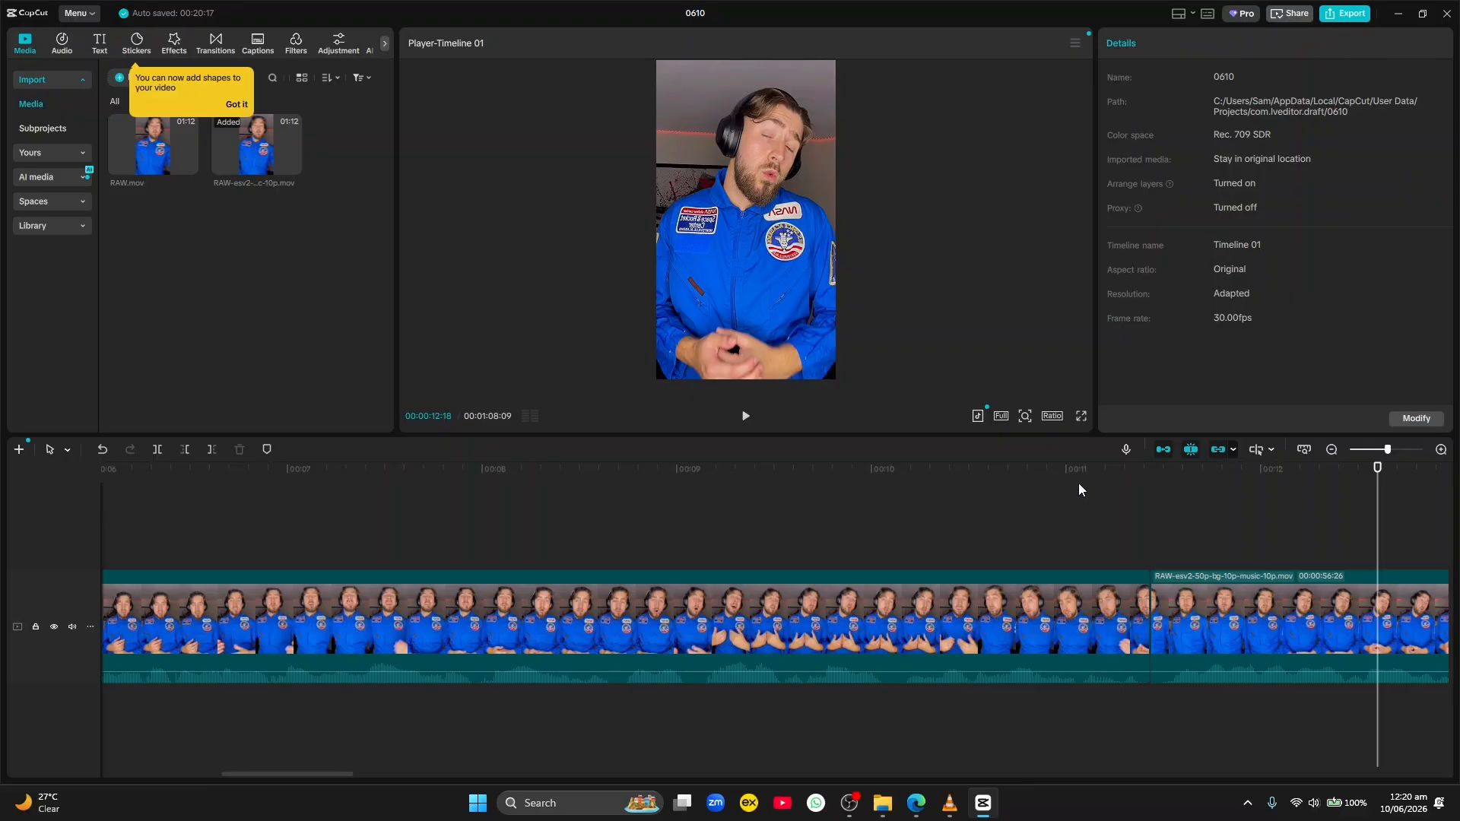
- Play the timeline across the cut at 00:00:11:13 and on to the next silent pause
drag(1078, 485, 845, 489)
click(746, 418)
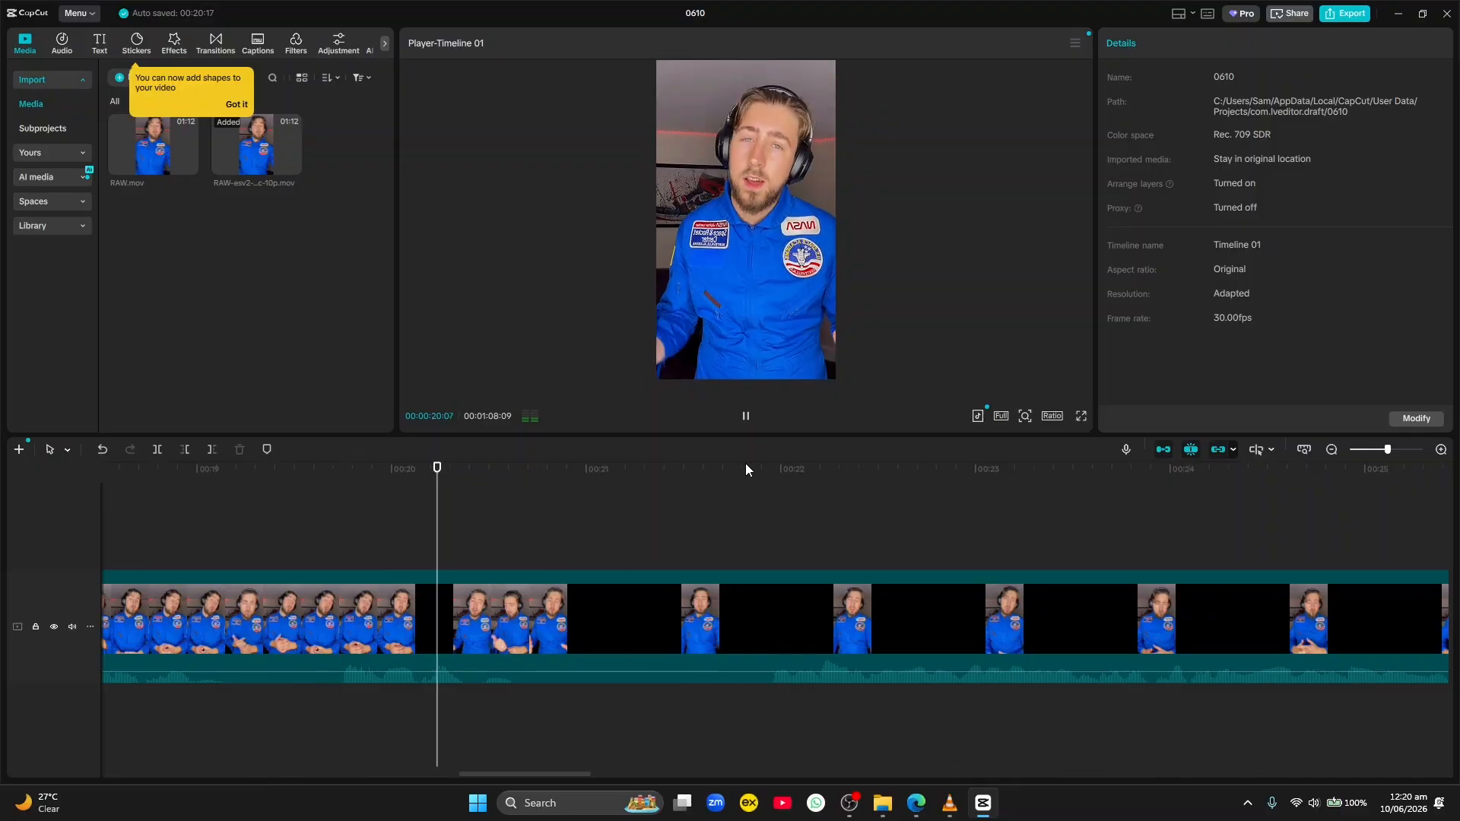
key(space)
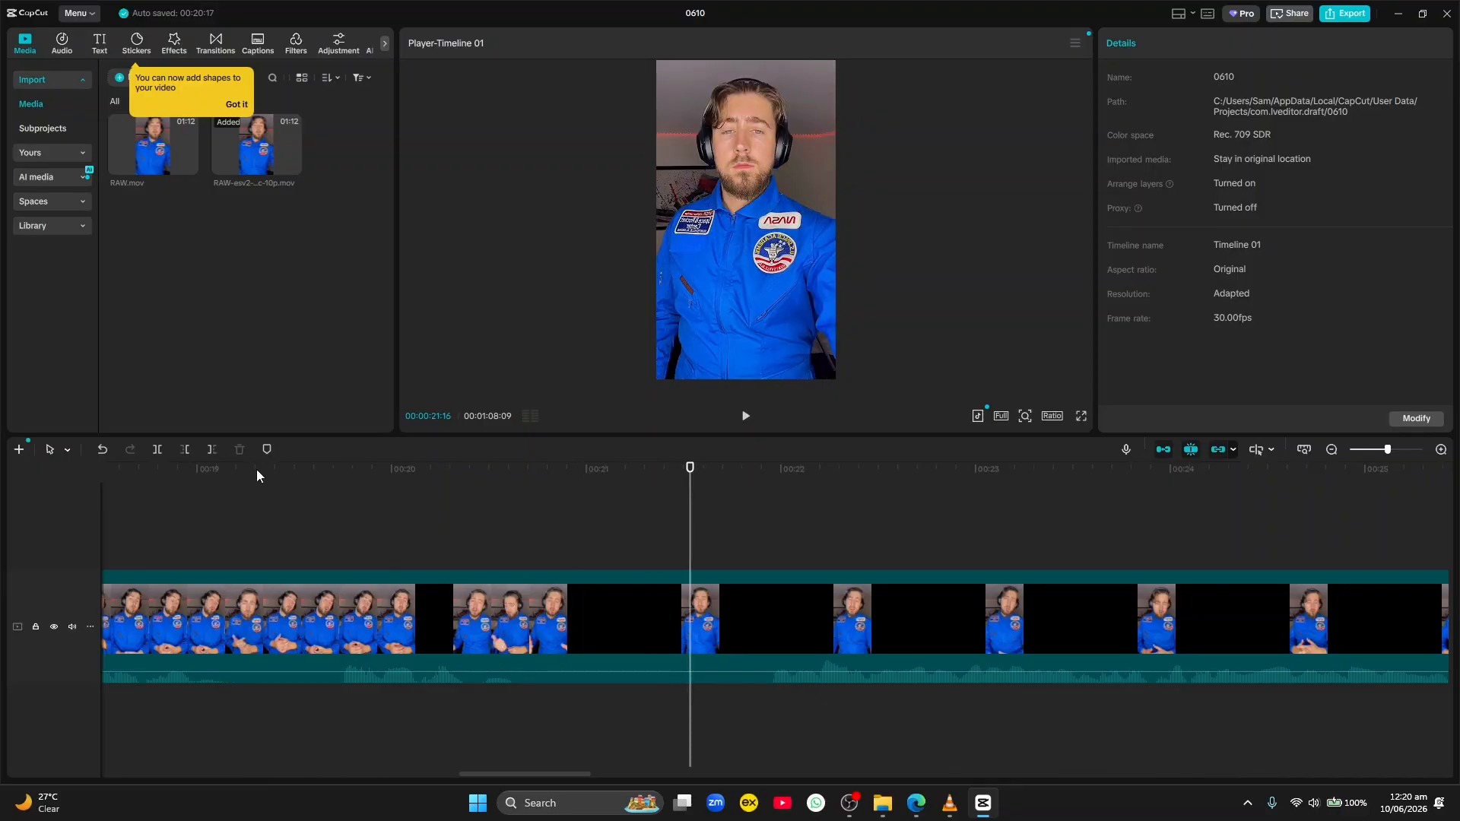
- Split the clip at 00:00:19:06 and 00:00:19:22, and delete the short segment between the two cuts
mouse_move(232, 471)
mouse_down()
mouse_move(219, 478)
mouse_move(238, 479)
mouse_up()
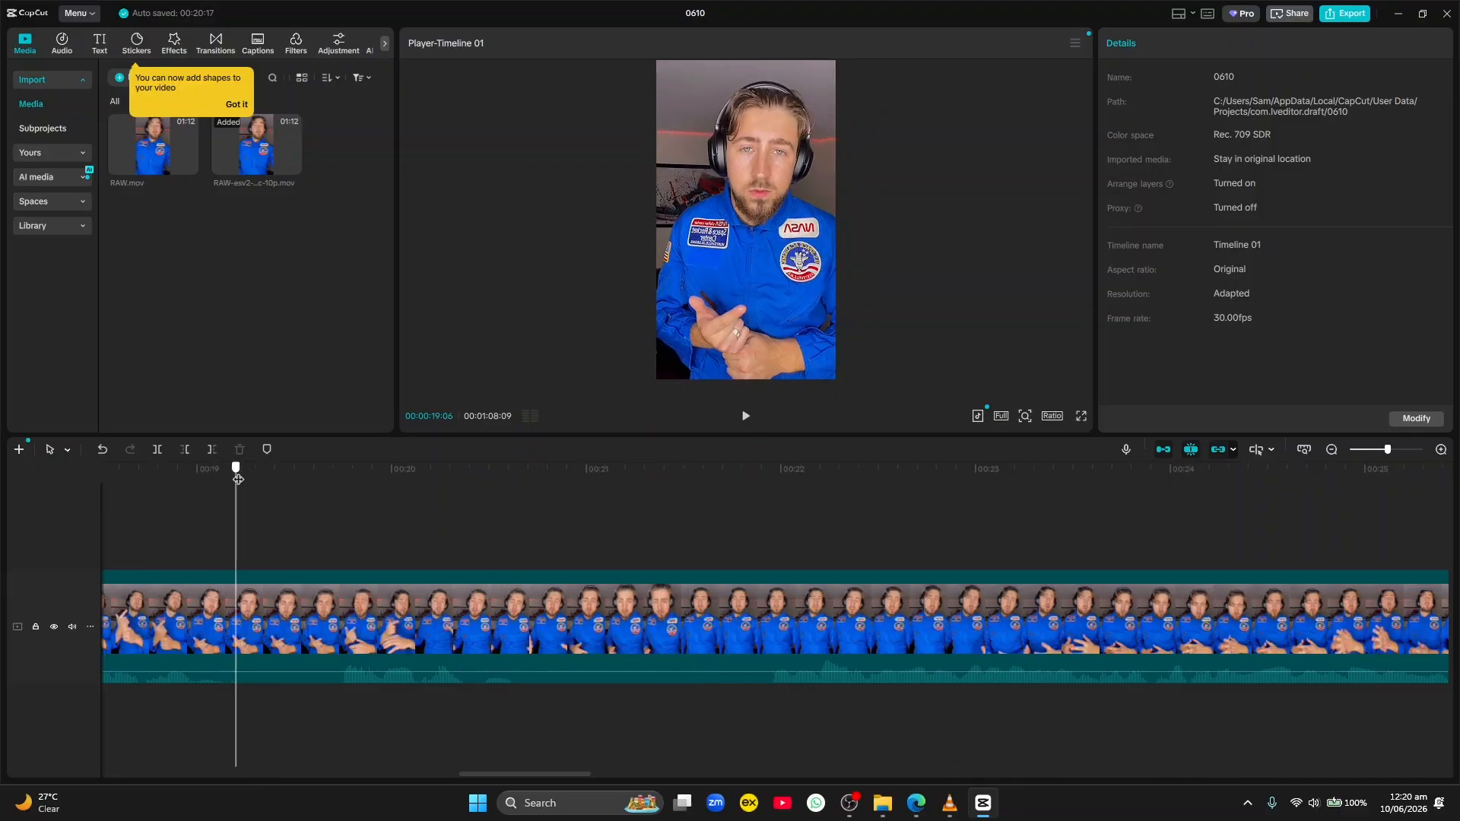
click(289, 579)
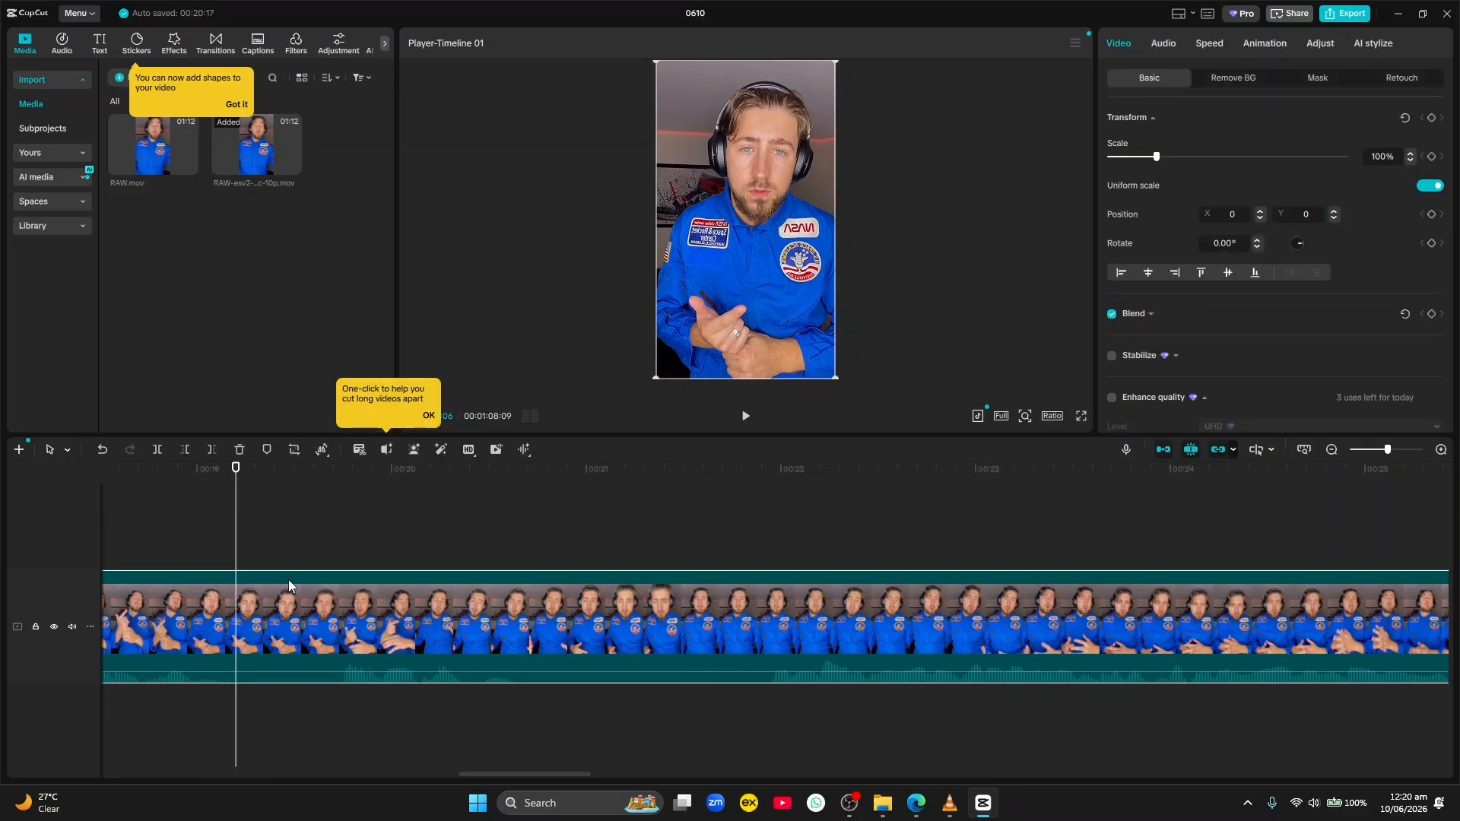
click(158, 450)
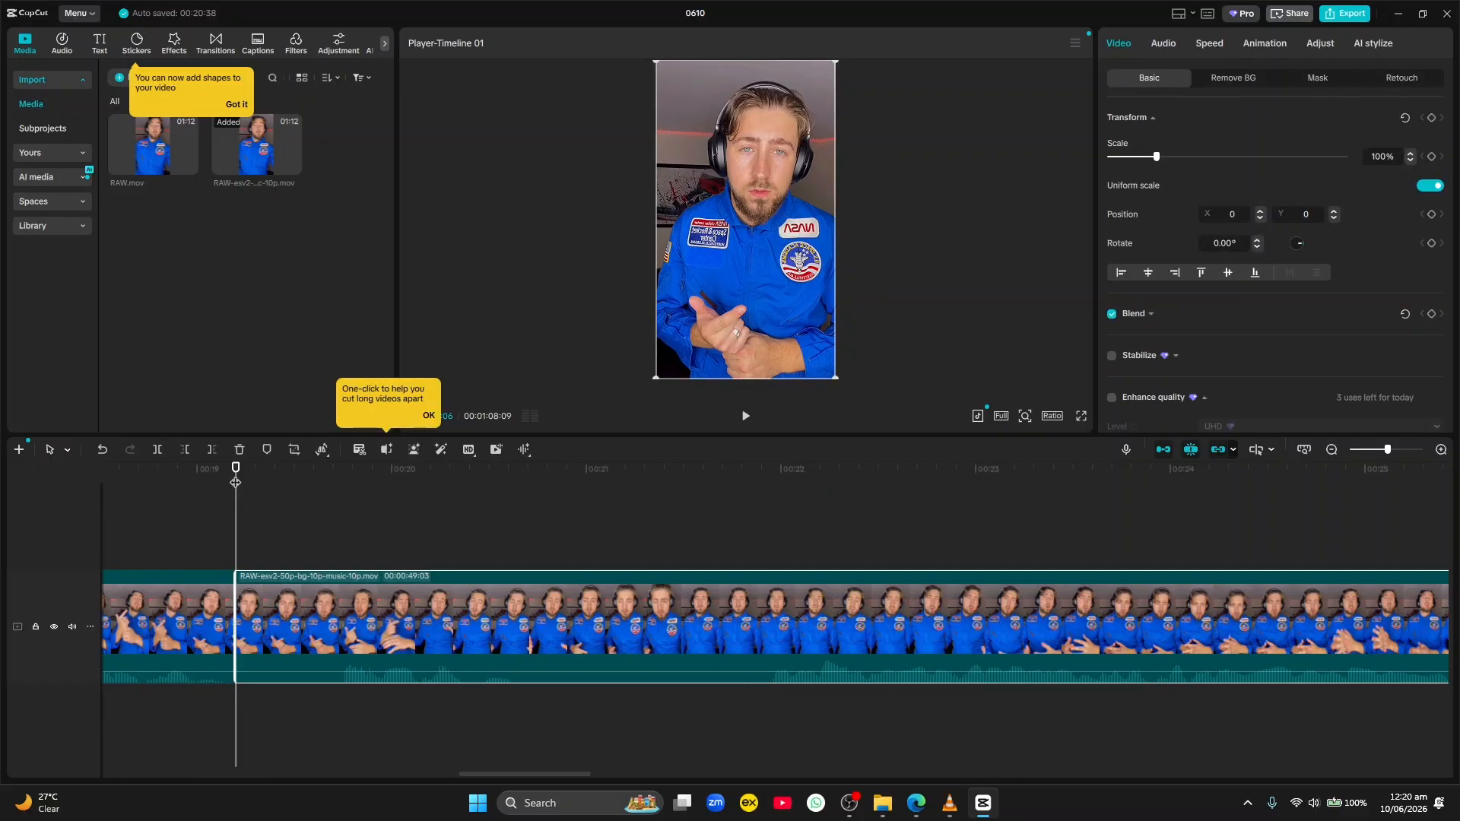
drag(236, 482, 338, 492)
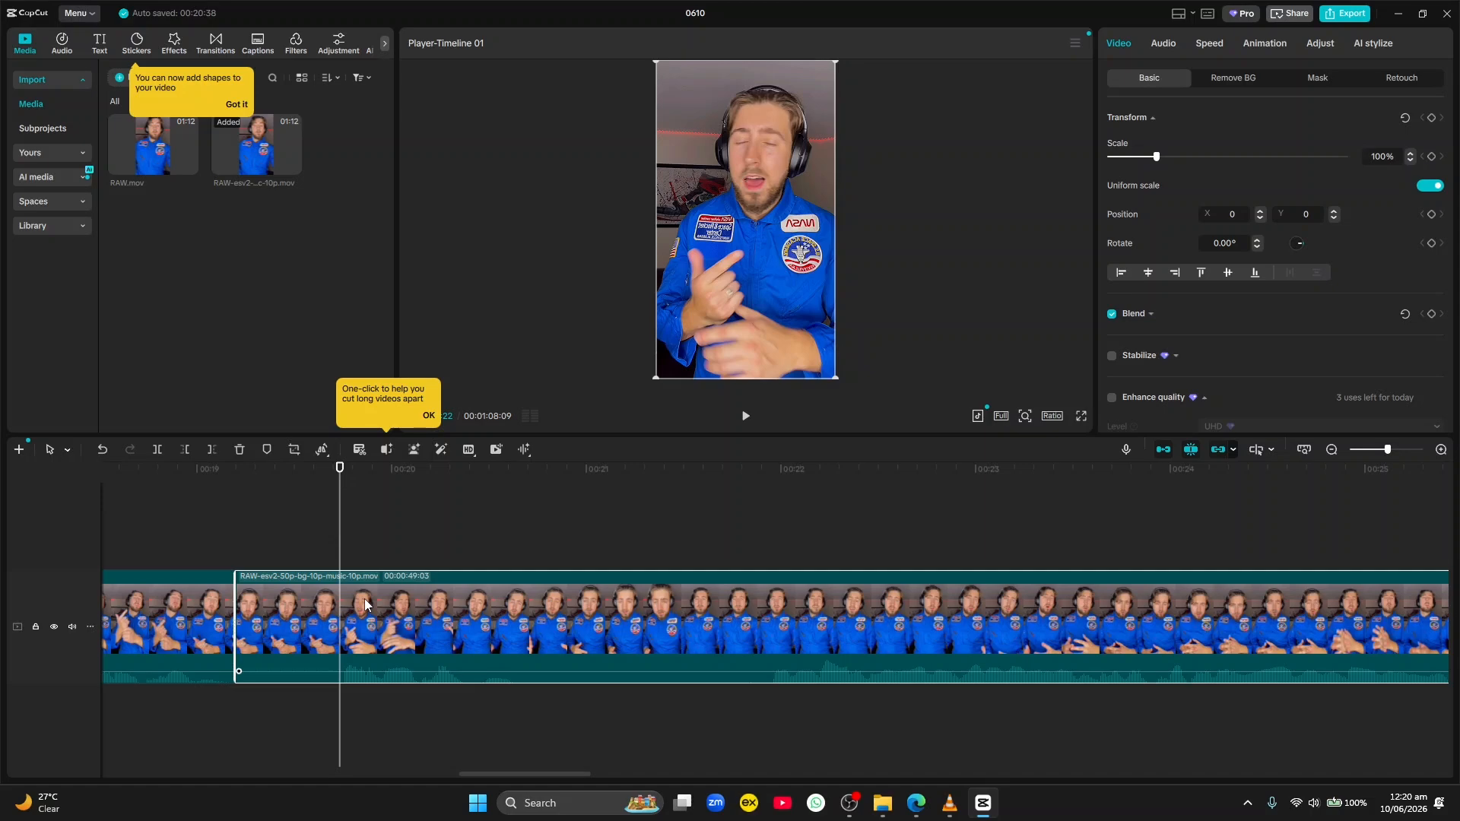
key(ctrl+b)
click(290, 614)
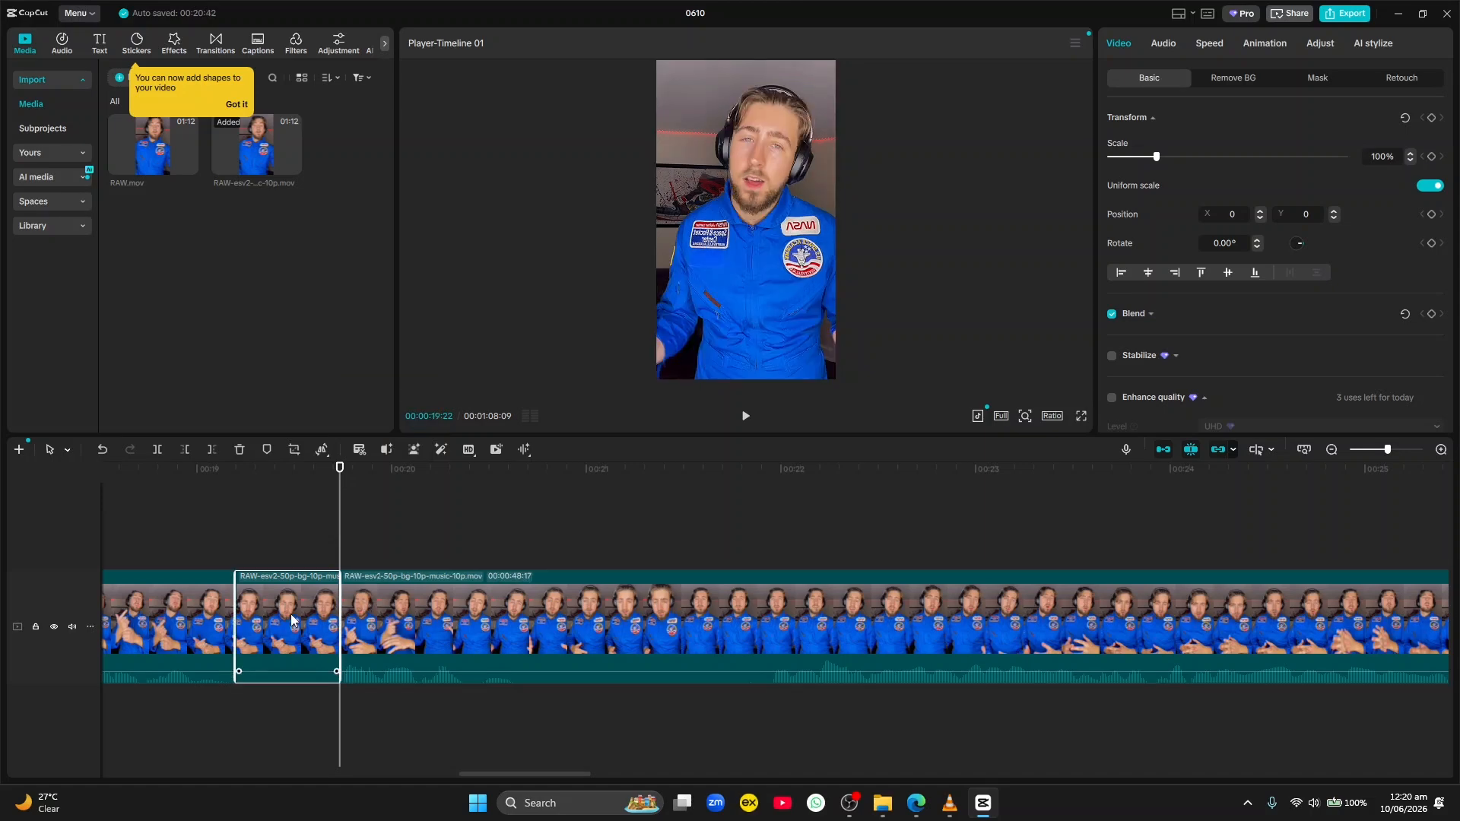
key(Delete)
- Play across the cut at 00:00:19:06, starting from 00:00:19:02 and again from 00:00:16:29, to check the transition
click(200, 485)
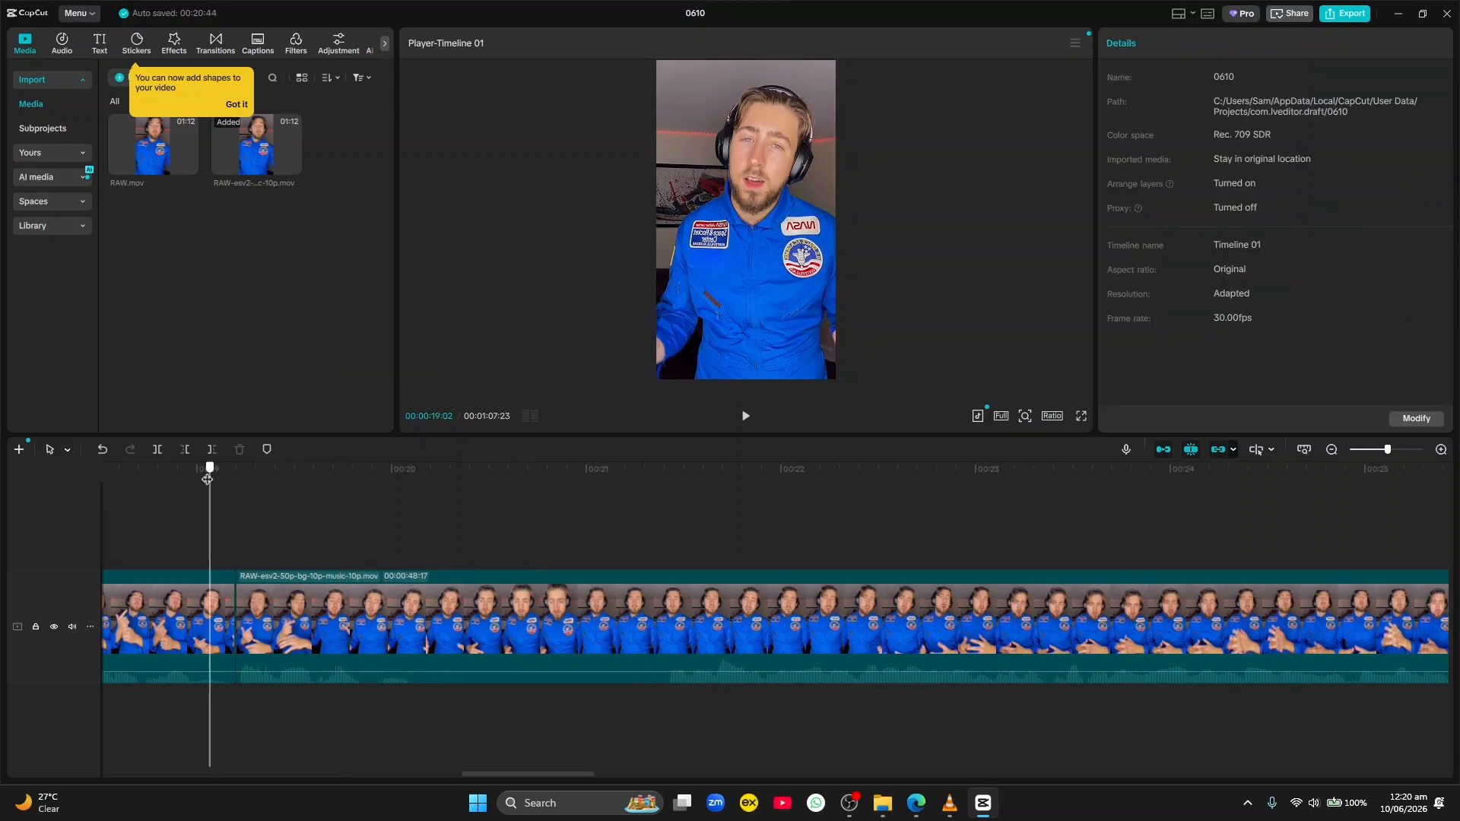
click(745, 417)
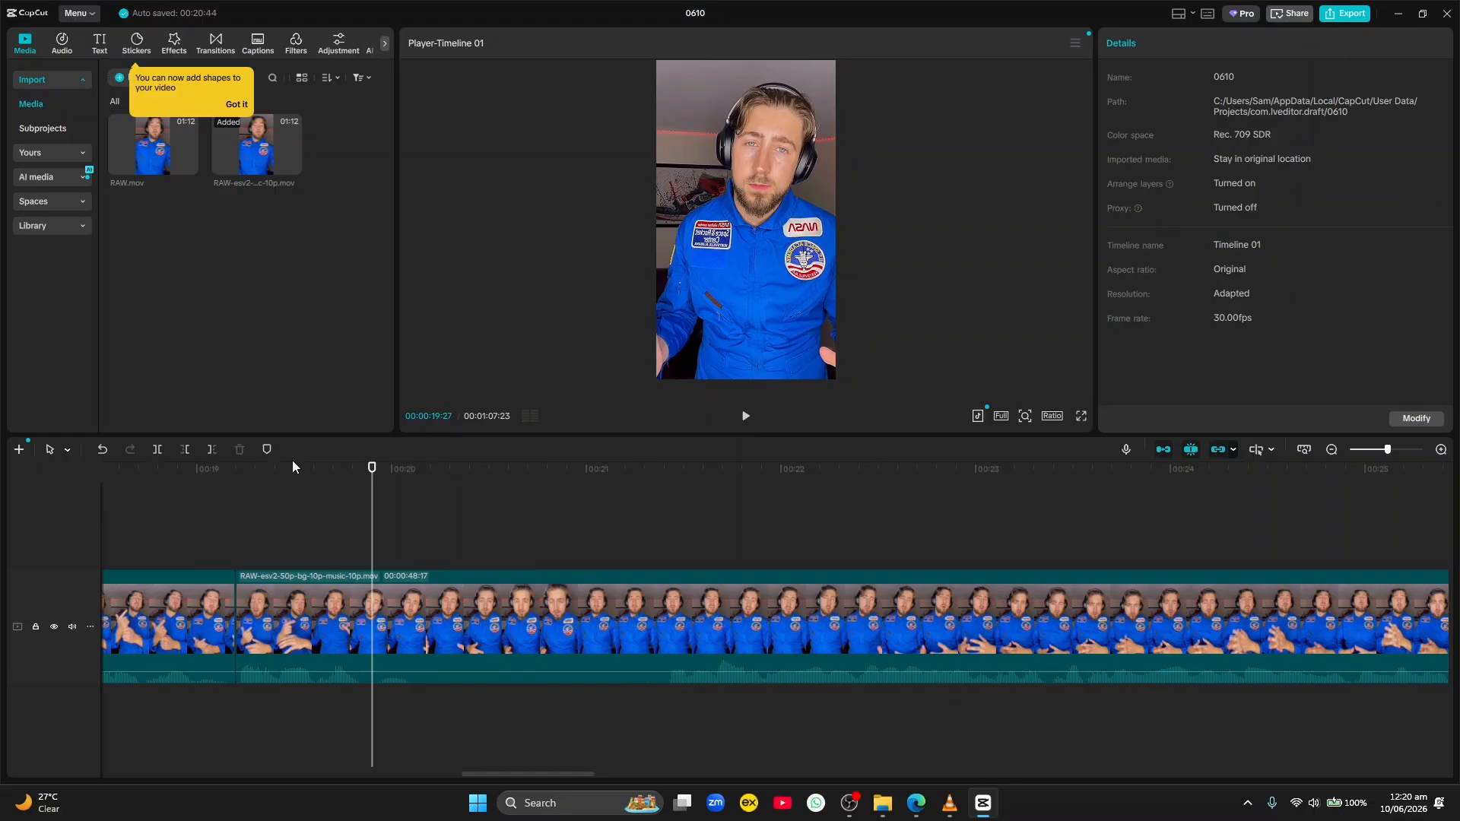
mouse_move(292, 464)
mouse_down()
mouse_move(75, 465)
mouse_move(298, 456)
mouse_up()
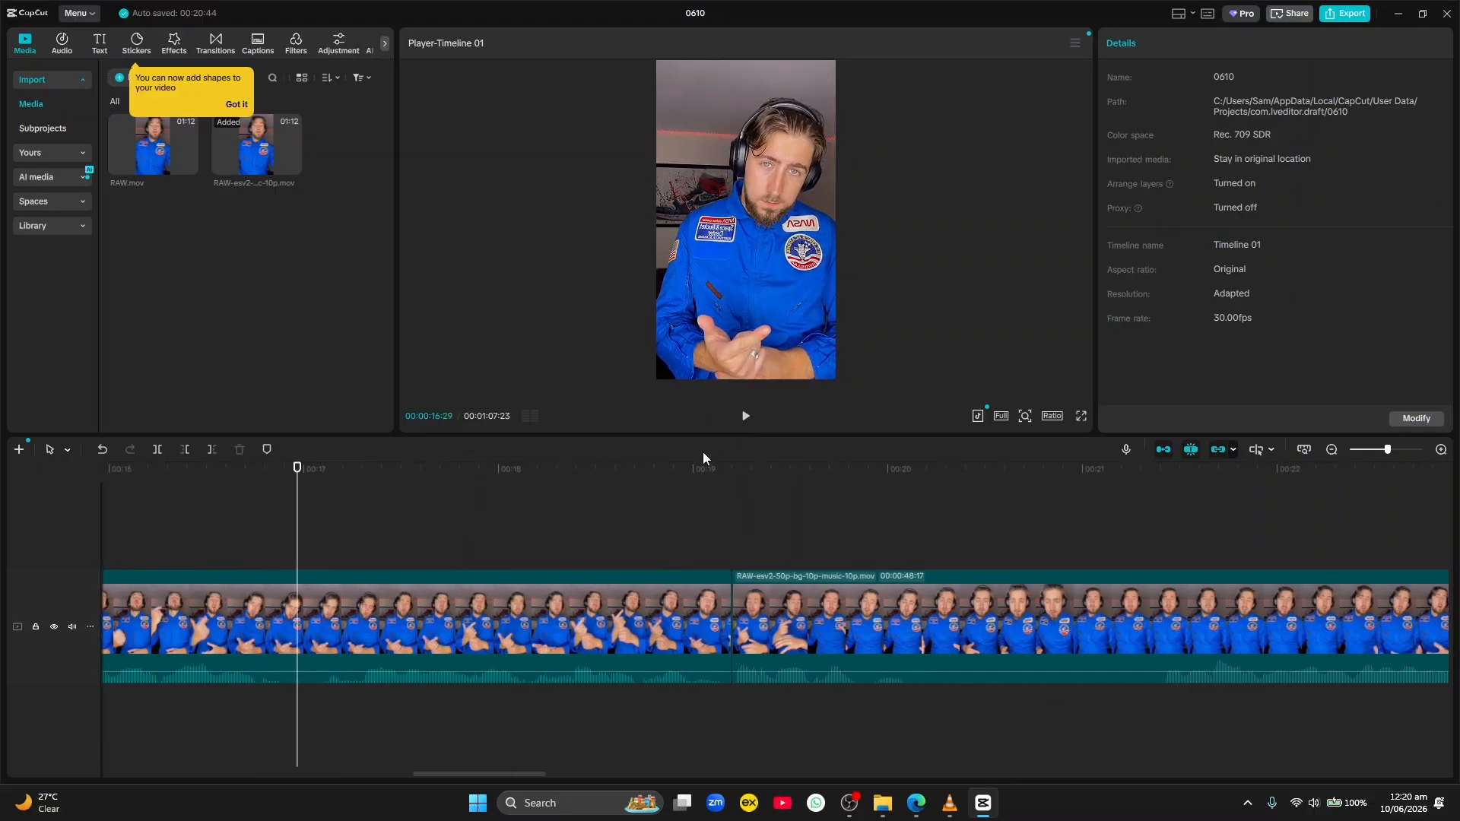
click(746, 420)
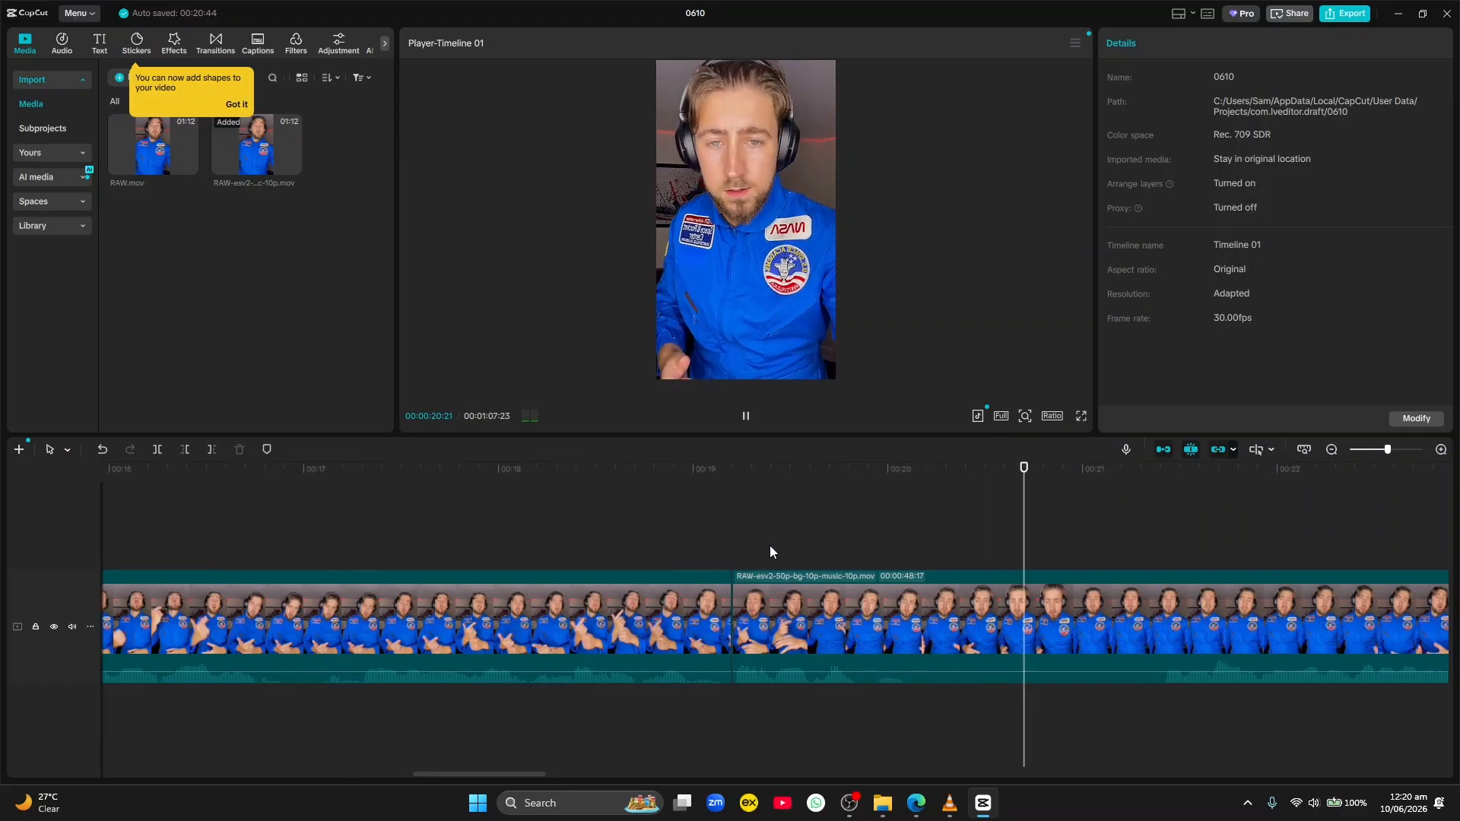
key(space)
- Split the clip at 00:00:20:05 and 00:00:21:12, and delete the silent segment between the two cuts
drag(919, 475, 920, 480)
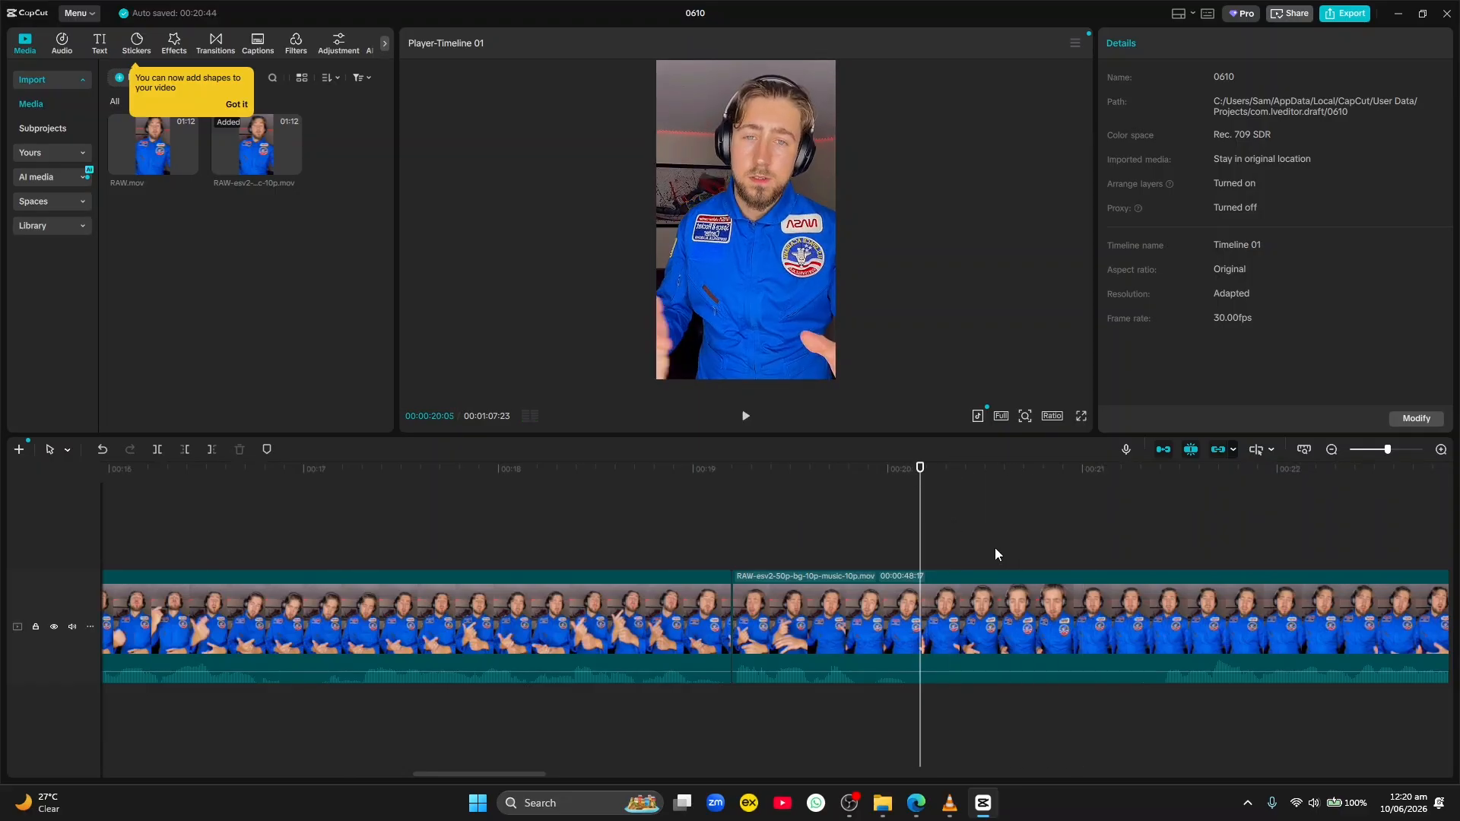
click(1002, 618)
key(ctrl+b)
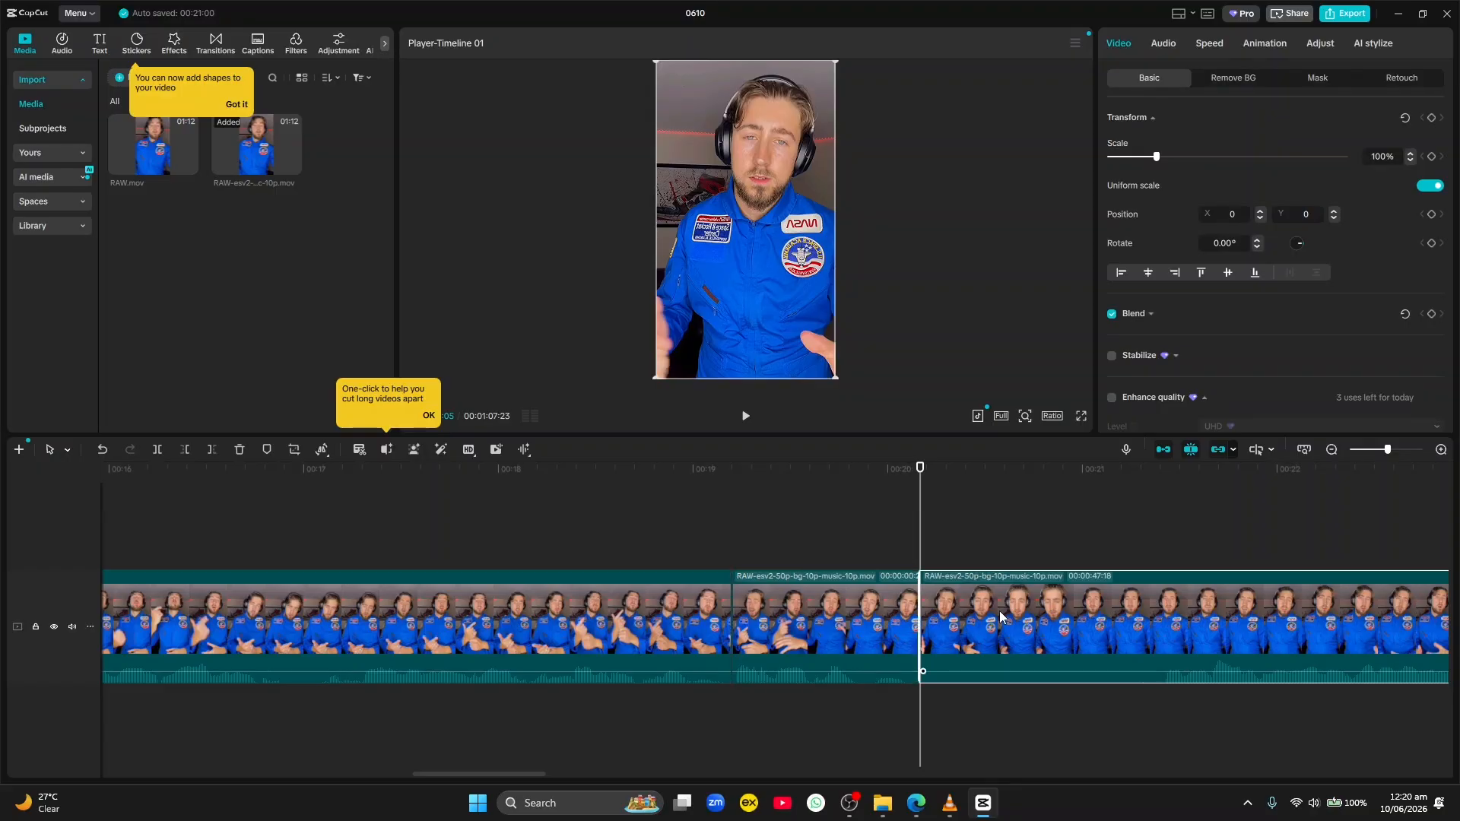
drag(1124, 484, 1157, 466)
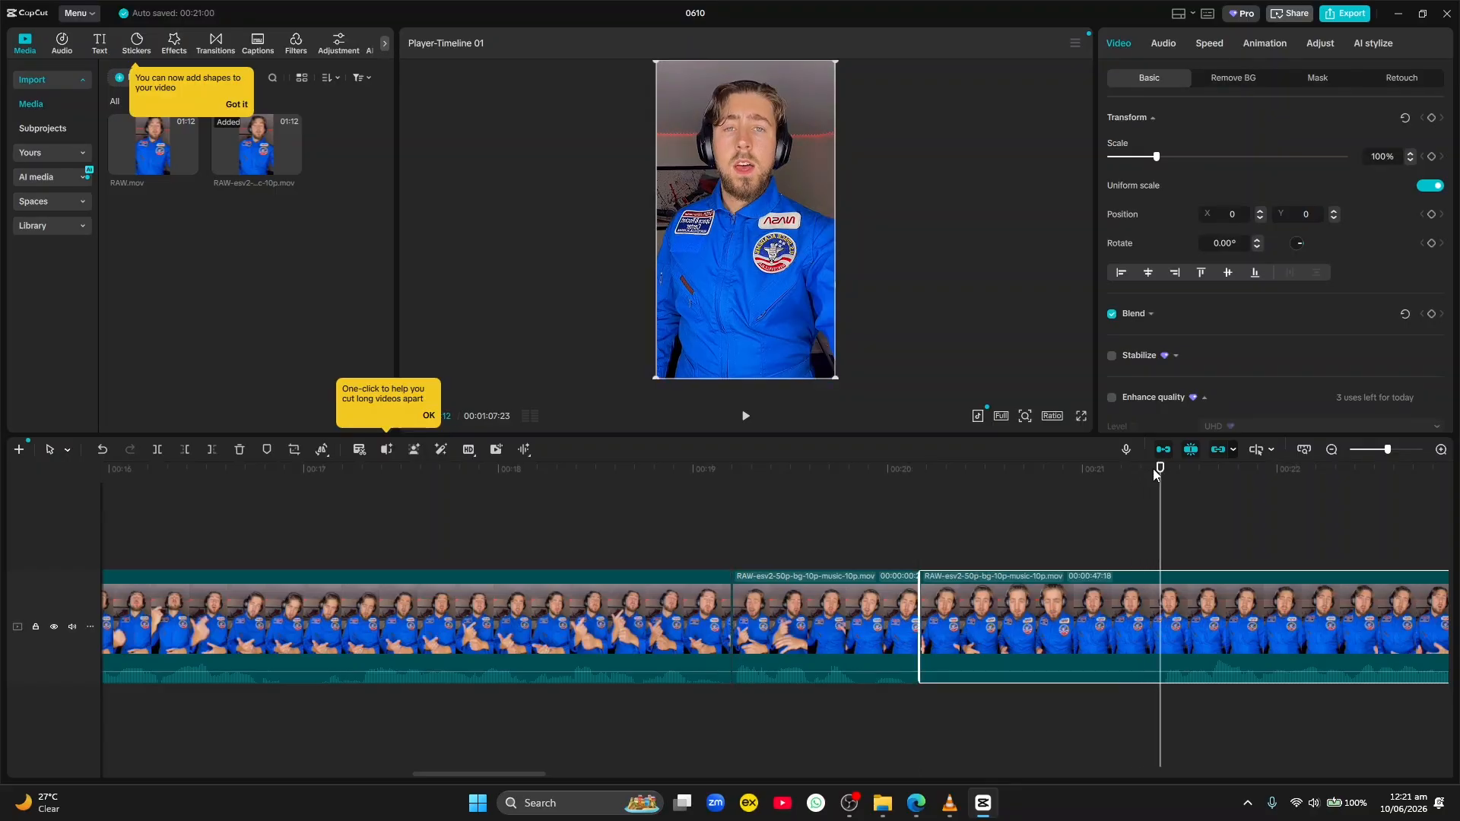
key(ctrl+b)
click(1123, 592)
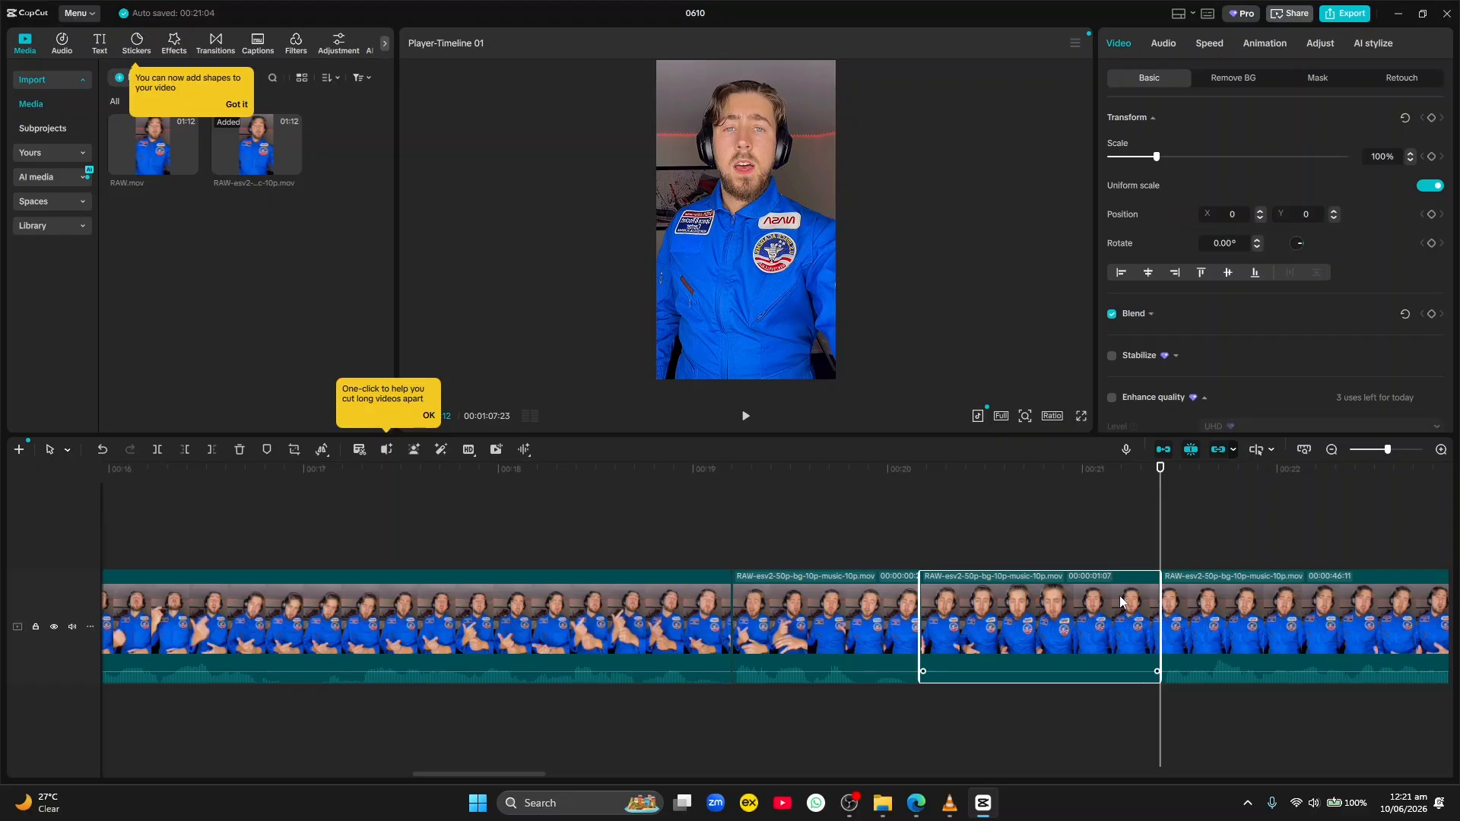
key(Delete)
- Play the timeline across the cut at 00:00:20:05 and on to the next silent pause
drag(730, 478, 615, 491)
key(space)
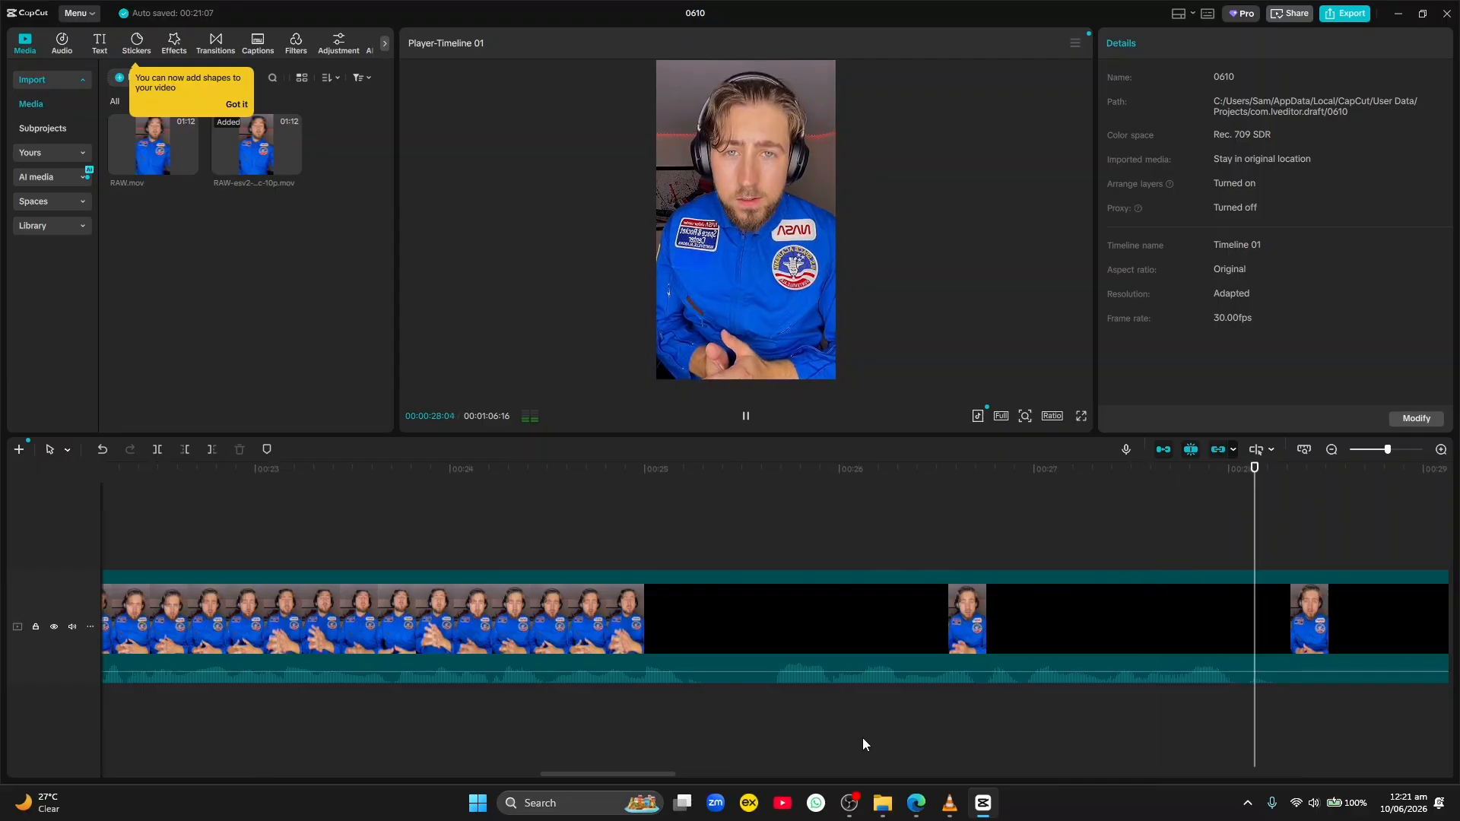
key(space)
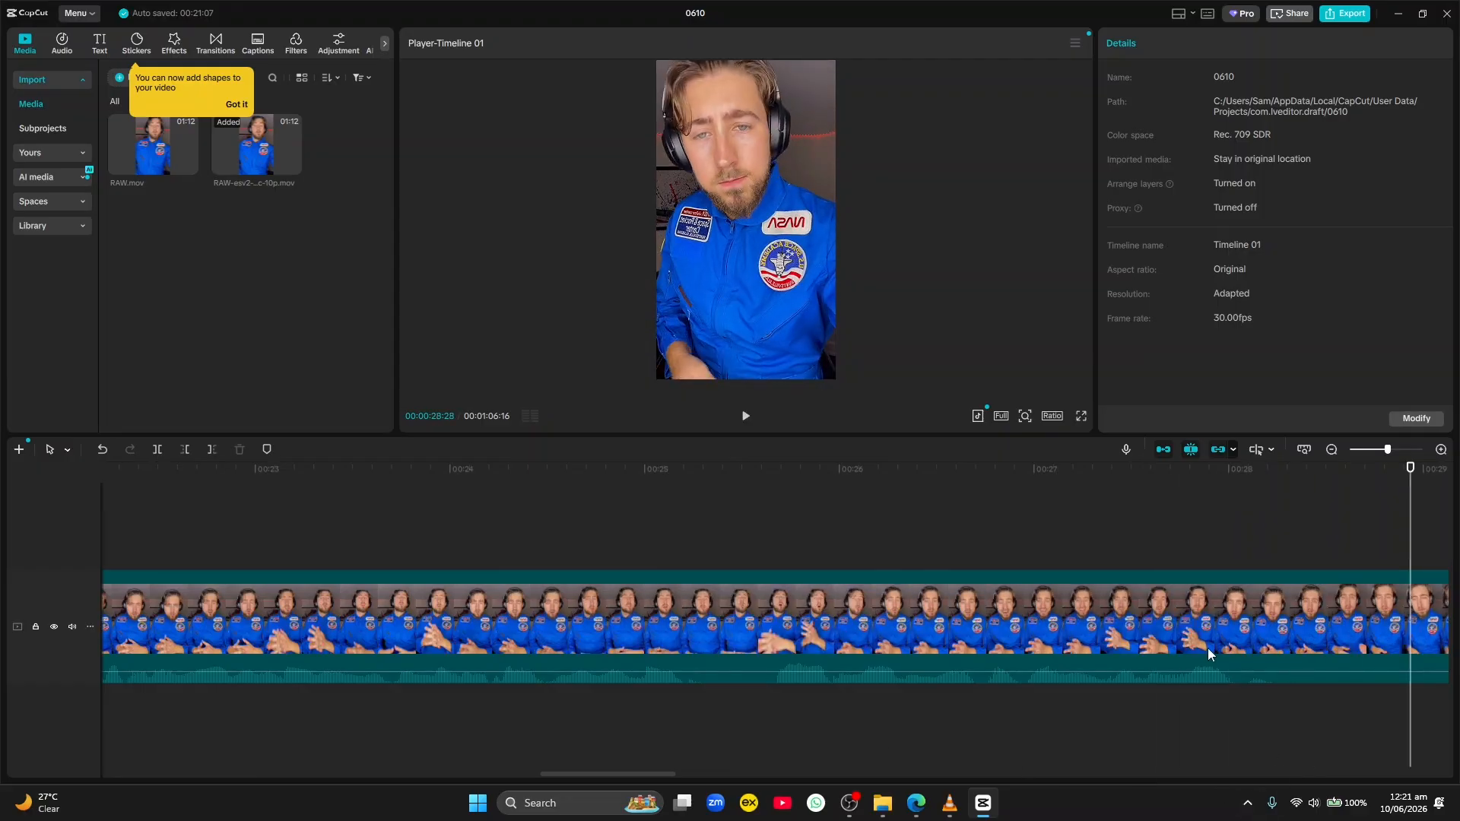
- Split the clip at 00:00:28:08 and 00:00:29:23, and delete the silent segment between the two cuts
drag(640, 773, 690, 748)
drag(803, 468, 779, 472)
click(852, 602)
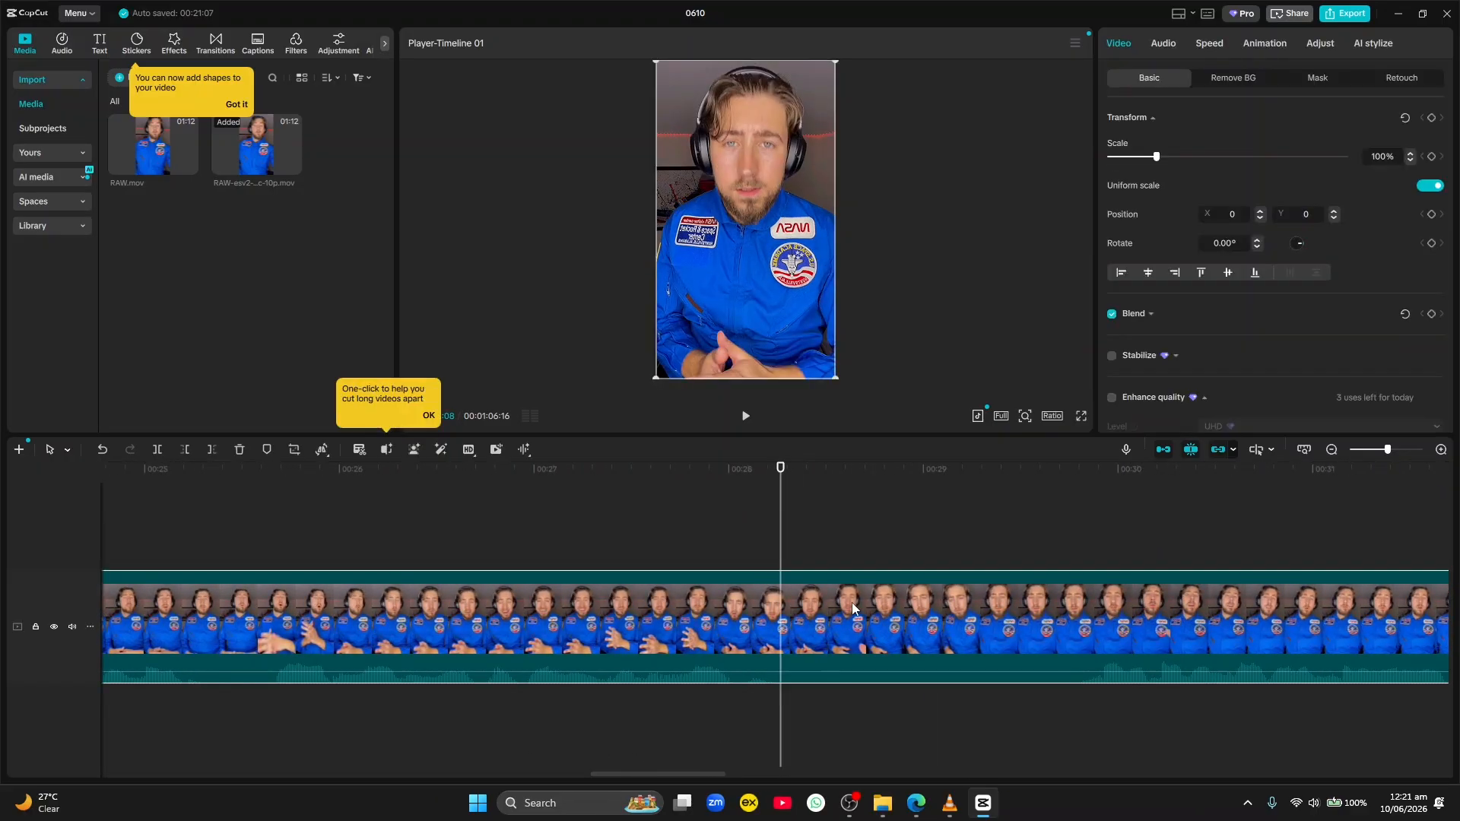
key(ctrl+b)
click(1070, 481)
key(ctrl+b)
click(1030, 614)
key(Delete)
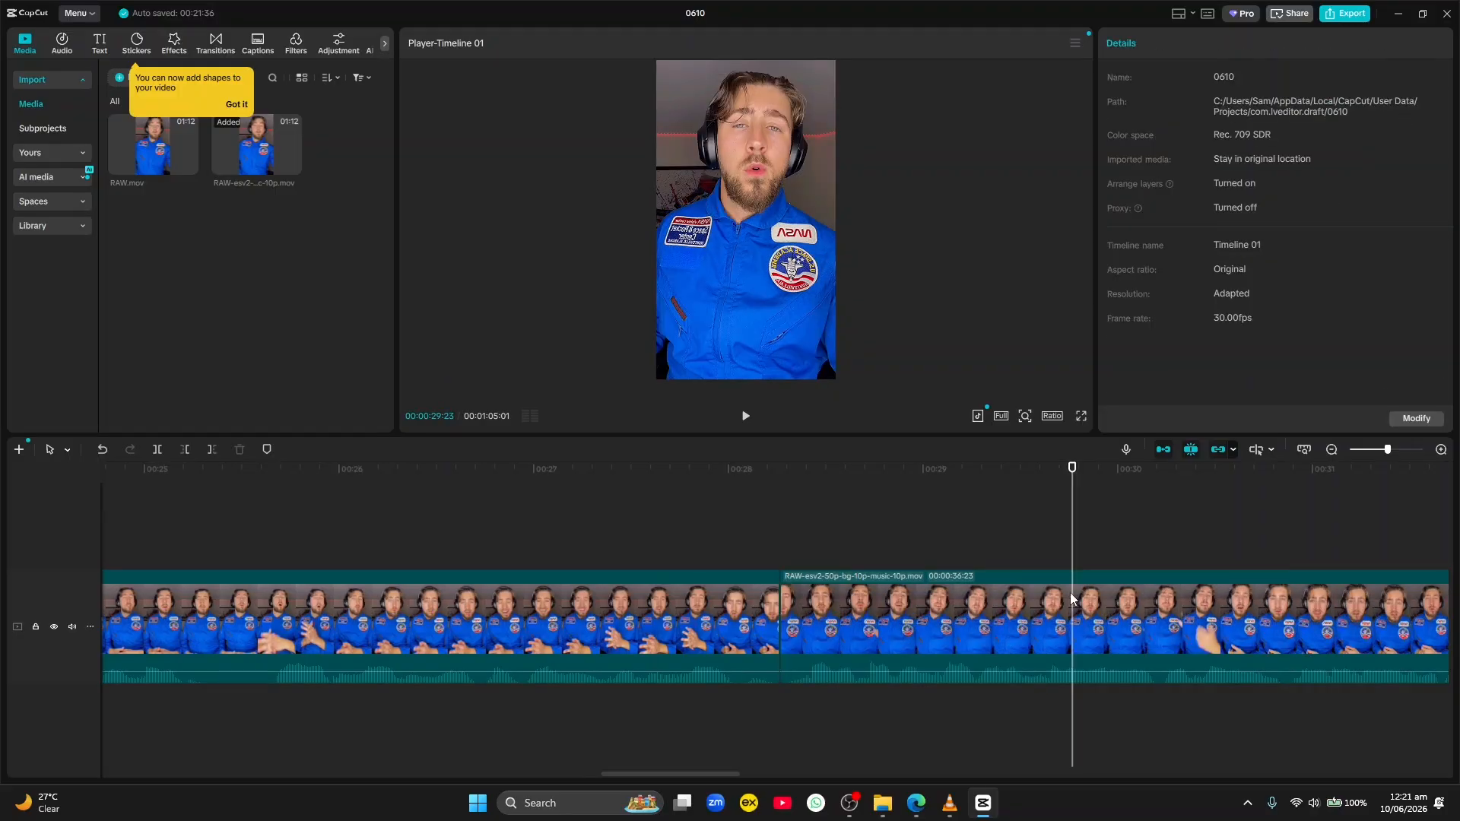
- Split the clip at both ends of the silent pause starting near 00:00:47, and delete the segment in between
drag(679, 775, 767, 776)
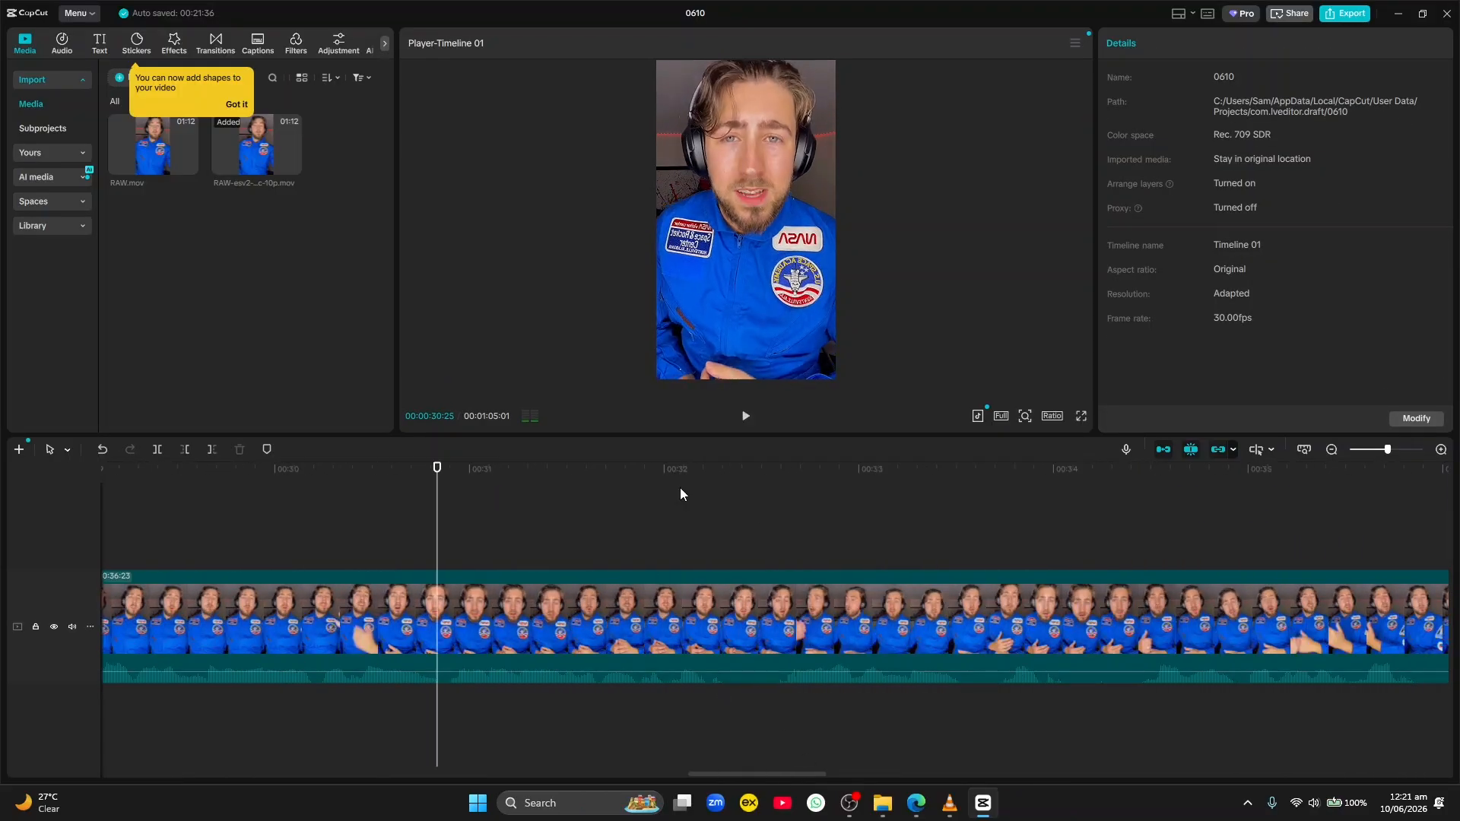
click(1321, 469)
drag(1329, 474, 1064, 550)
click(1085, 622)
key(ctrl+b)
drag(1165, 469, 1340, 482)
key(ctrl+b)
click(1289, 604)
key(Delete)
- Play the timeline from before the cut near 00:00:47 to check the transition and find the next pause
click(849, 479)
key(space)
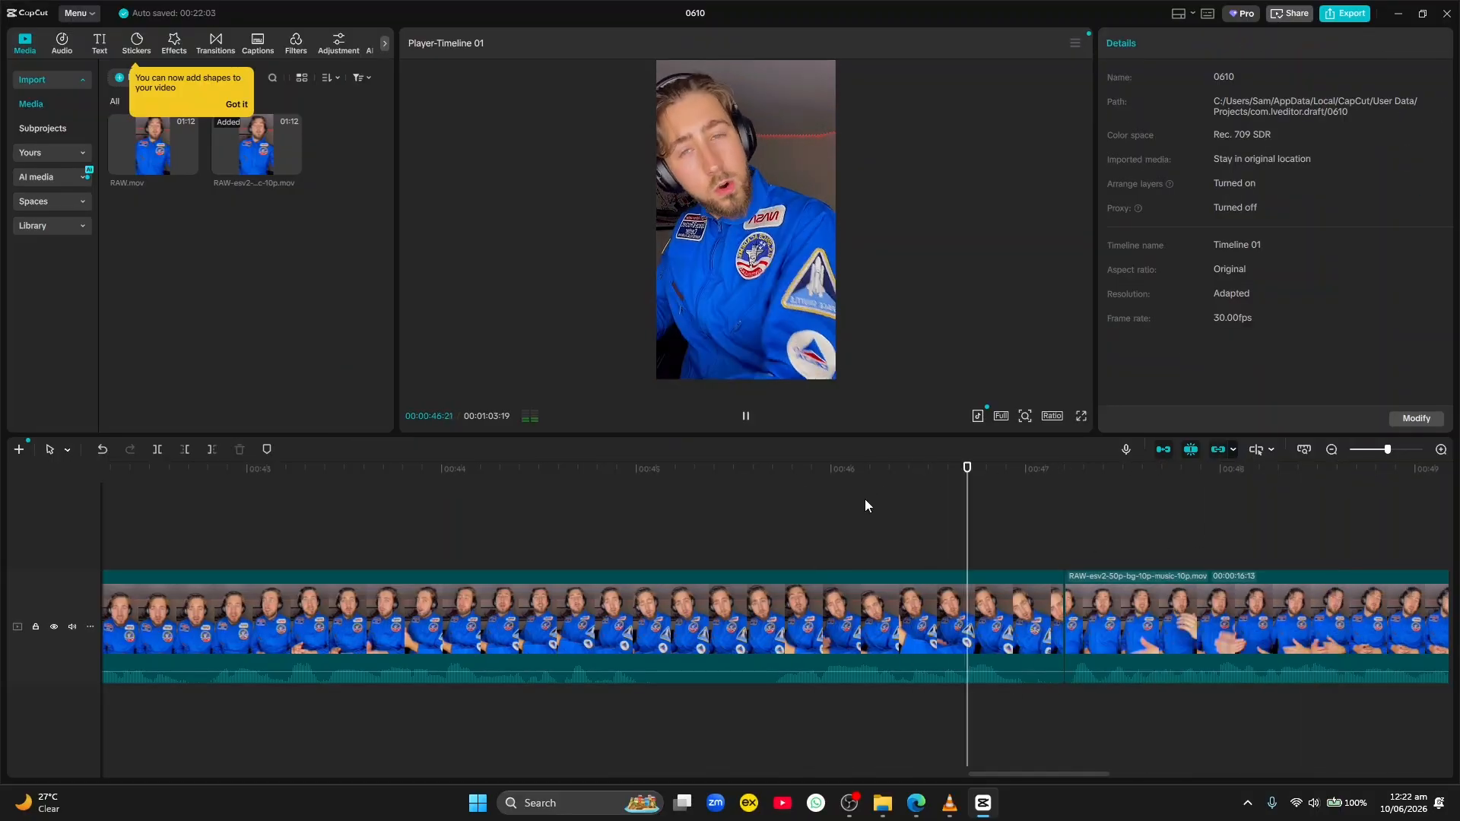
key(space)
- Split the clip around the silent pause starting near 00:00:55, and delete the segment between the two cuts
drag(1193, 472, 975, 478)
click(1028, 588)
drag(1066, 473, 1274, 462)
key(ctrl+b)
click(1206, 593)
key(Delete)
- Play through to the end of the speech, split the last clip at 00:01:00:22 and delete the silent ending
click(904, 478)
key(space)
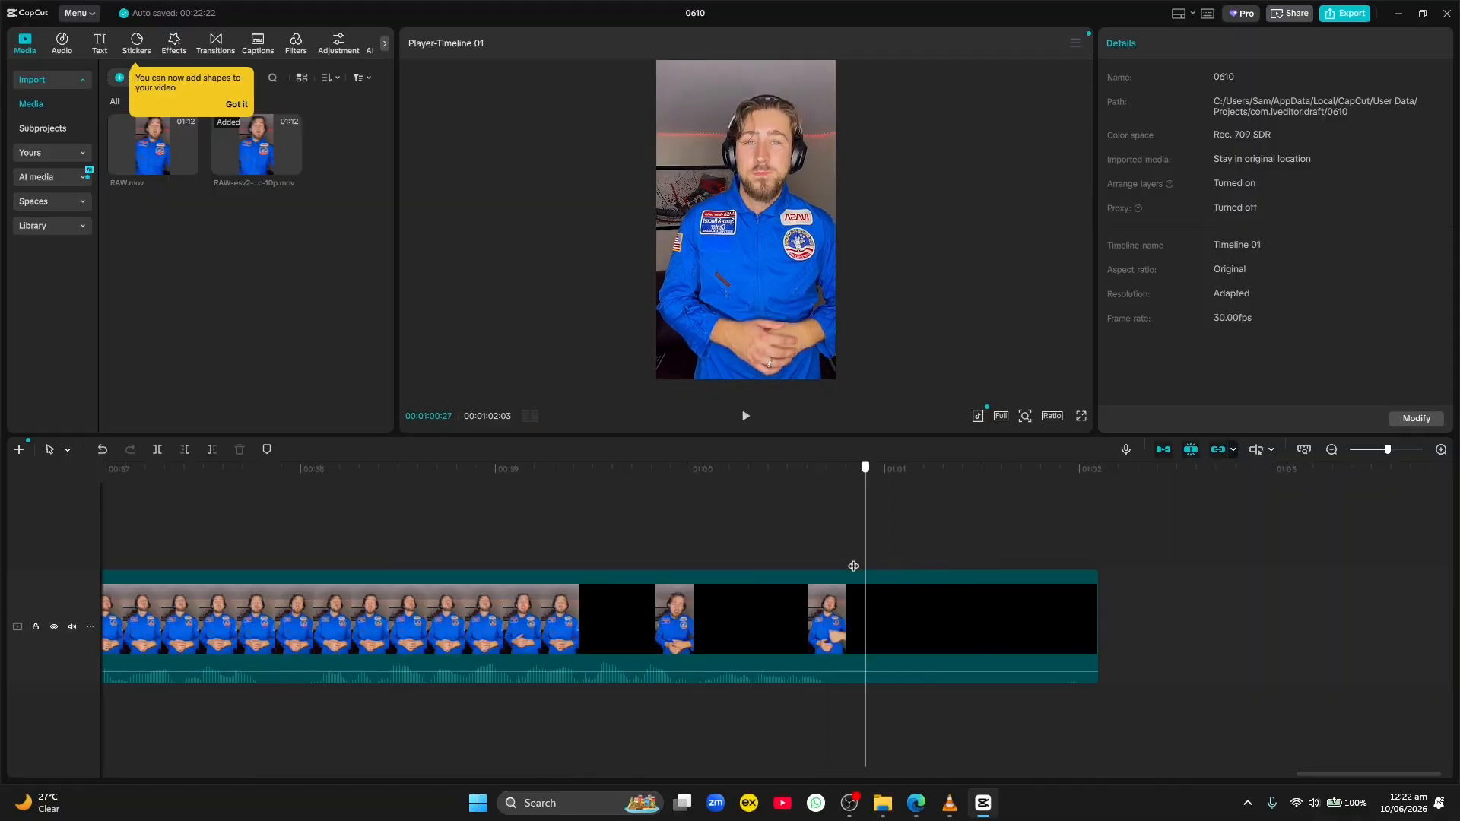
click(894, 604)
key(Delete)
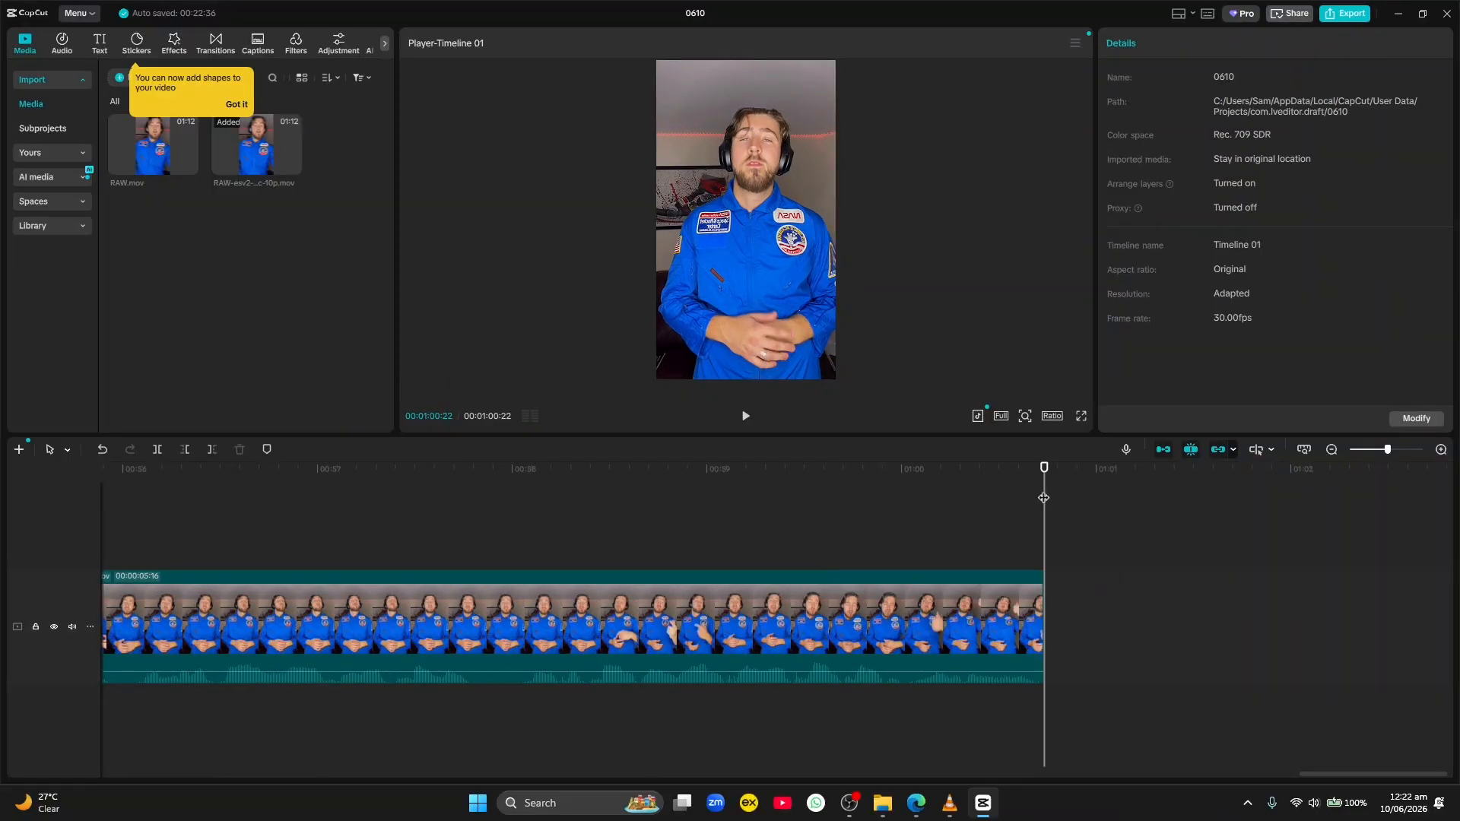
- Return the playhead to 00:00:00:00 and play the whole edited timeline through to the end
drag(1043, 498, 254, 519)
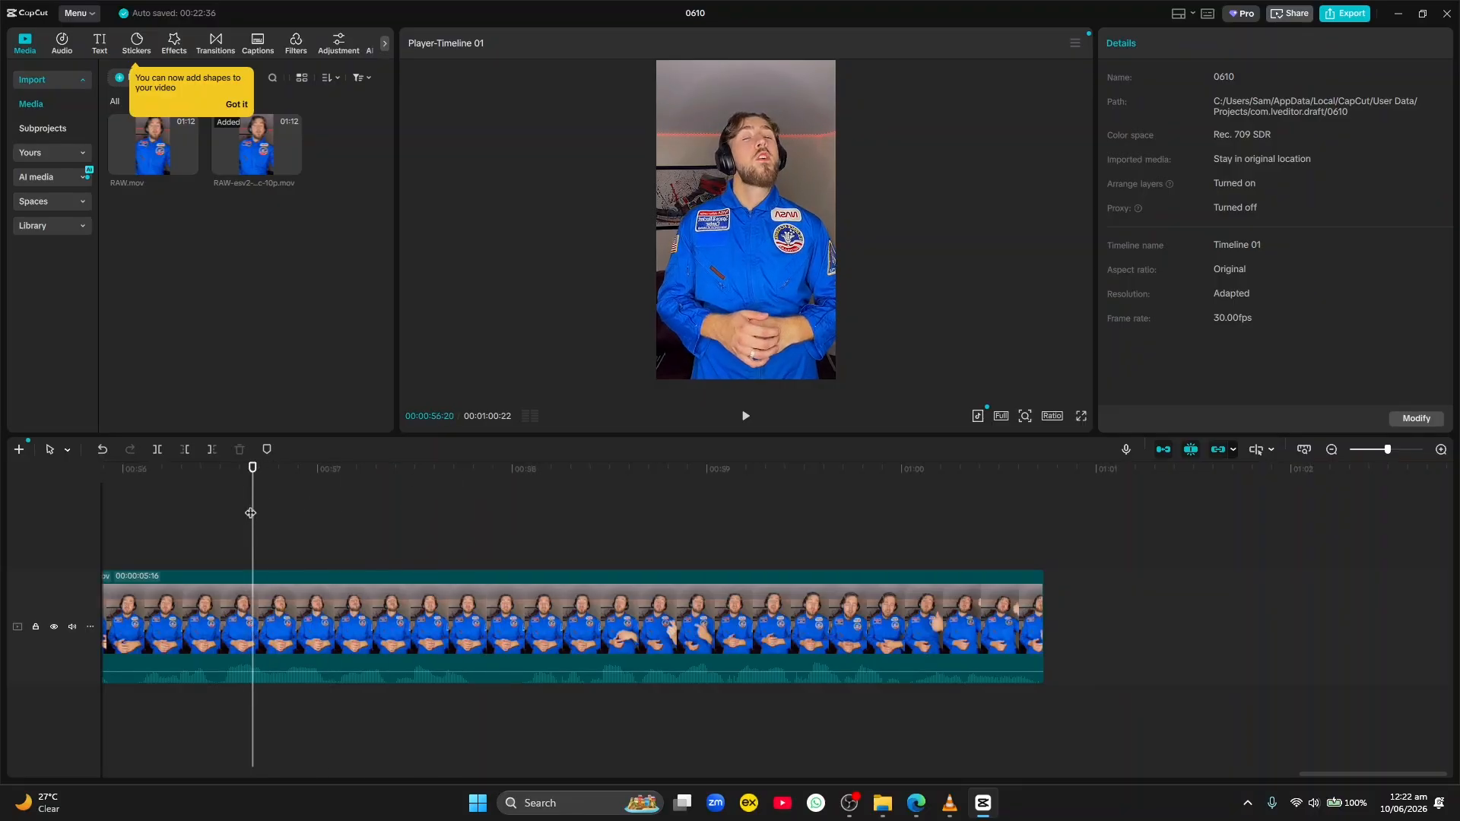
drag(251, 510, 4, 498)
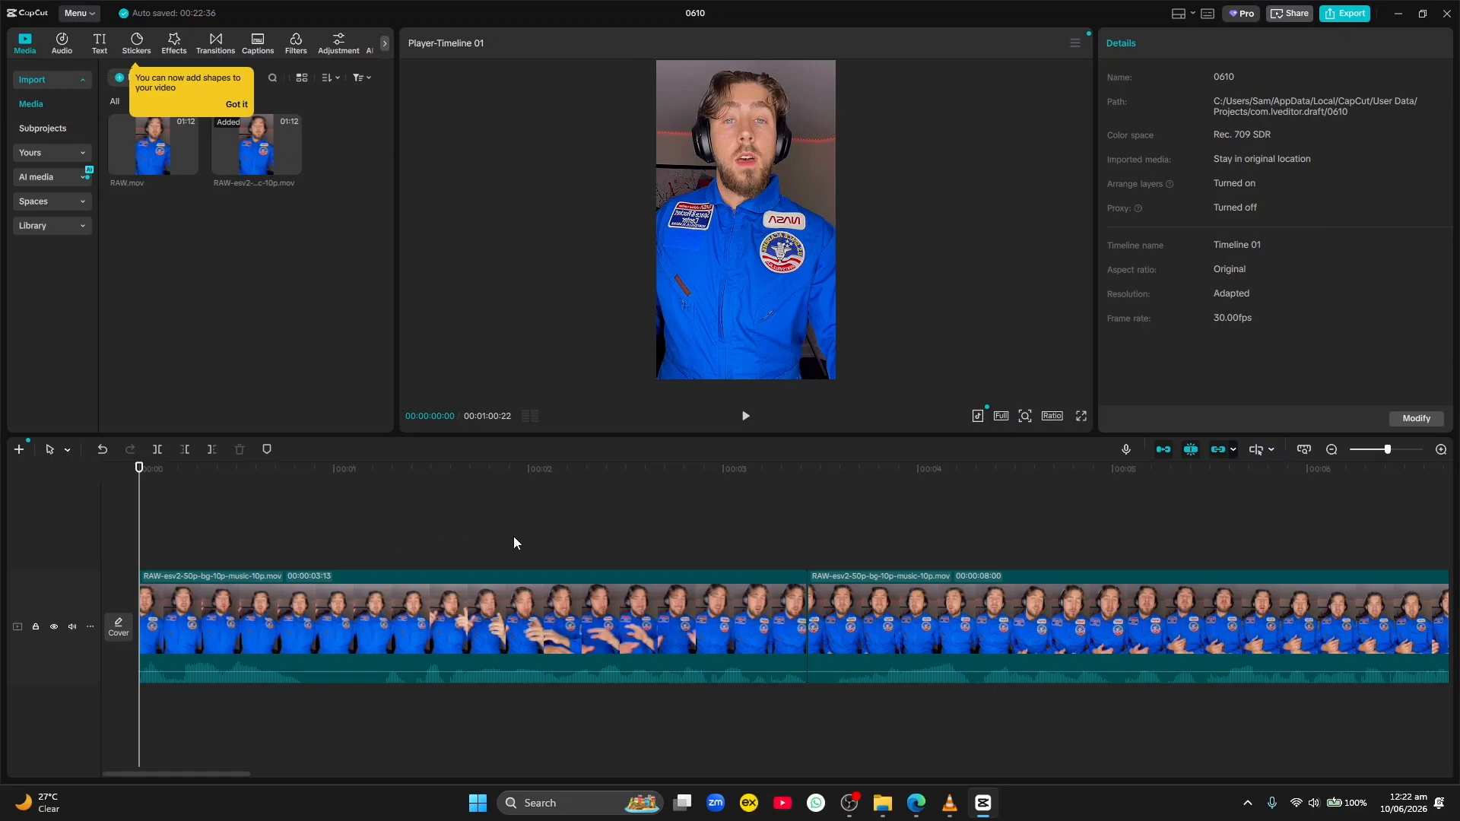
click(745, 417)
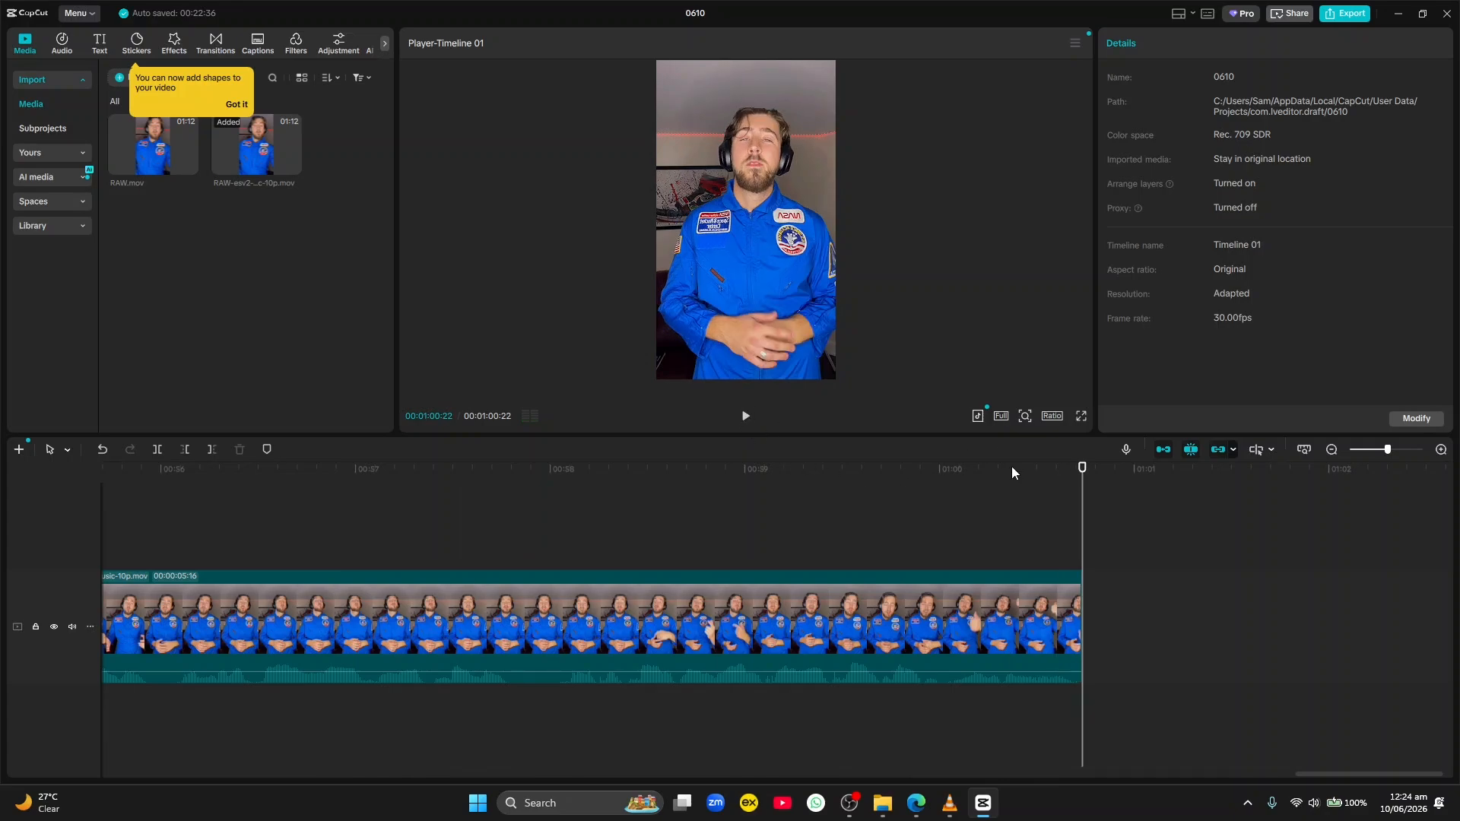
- Return the playhead to 00:00:00:00, then switch to the Edge browser and open pixabay.com in a new tab
drag(1011, 467, 105, 479)
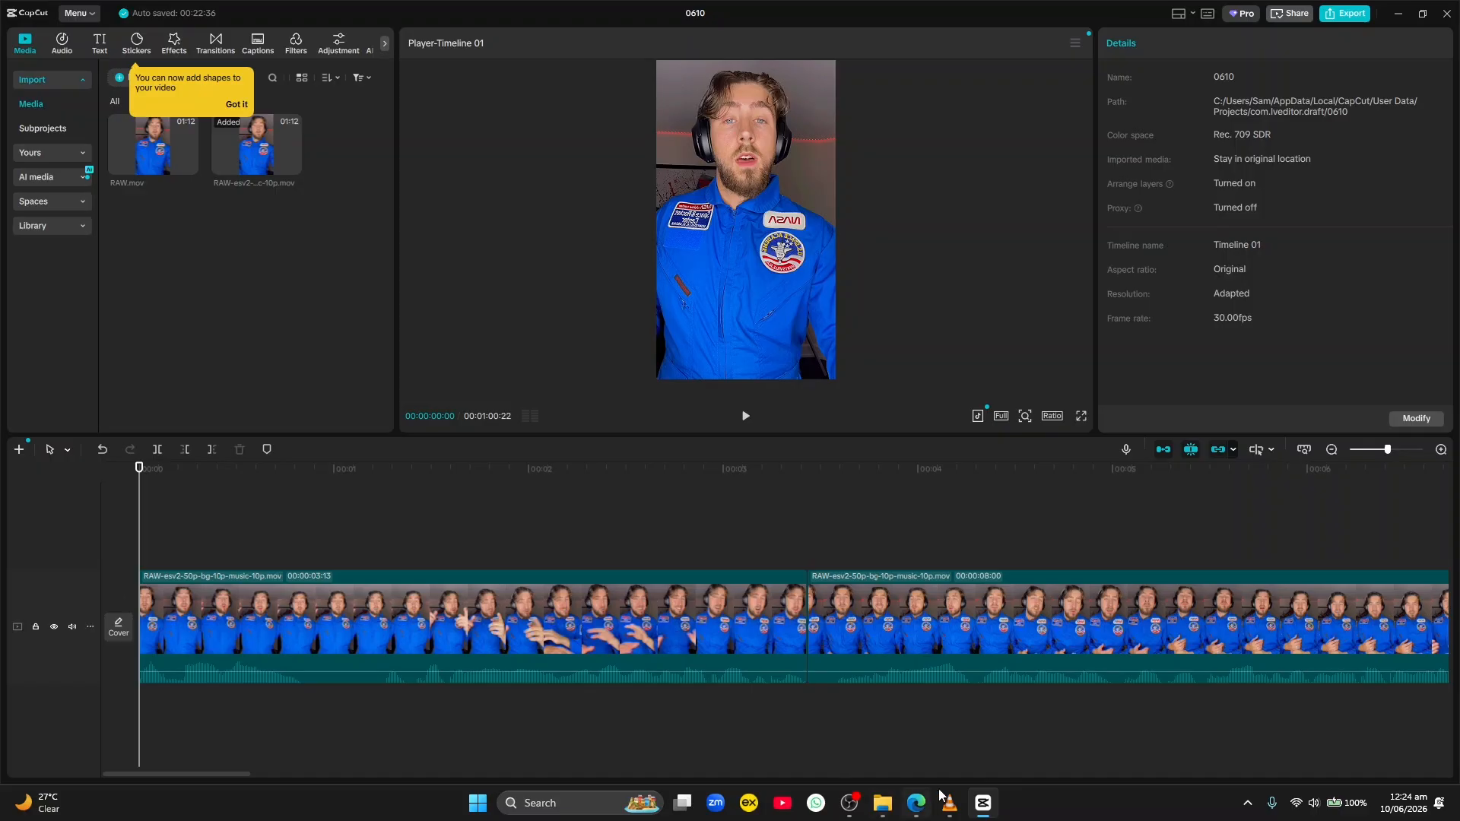
mouse_move(921, 808)
click(914, 809)
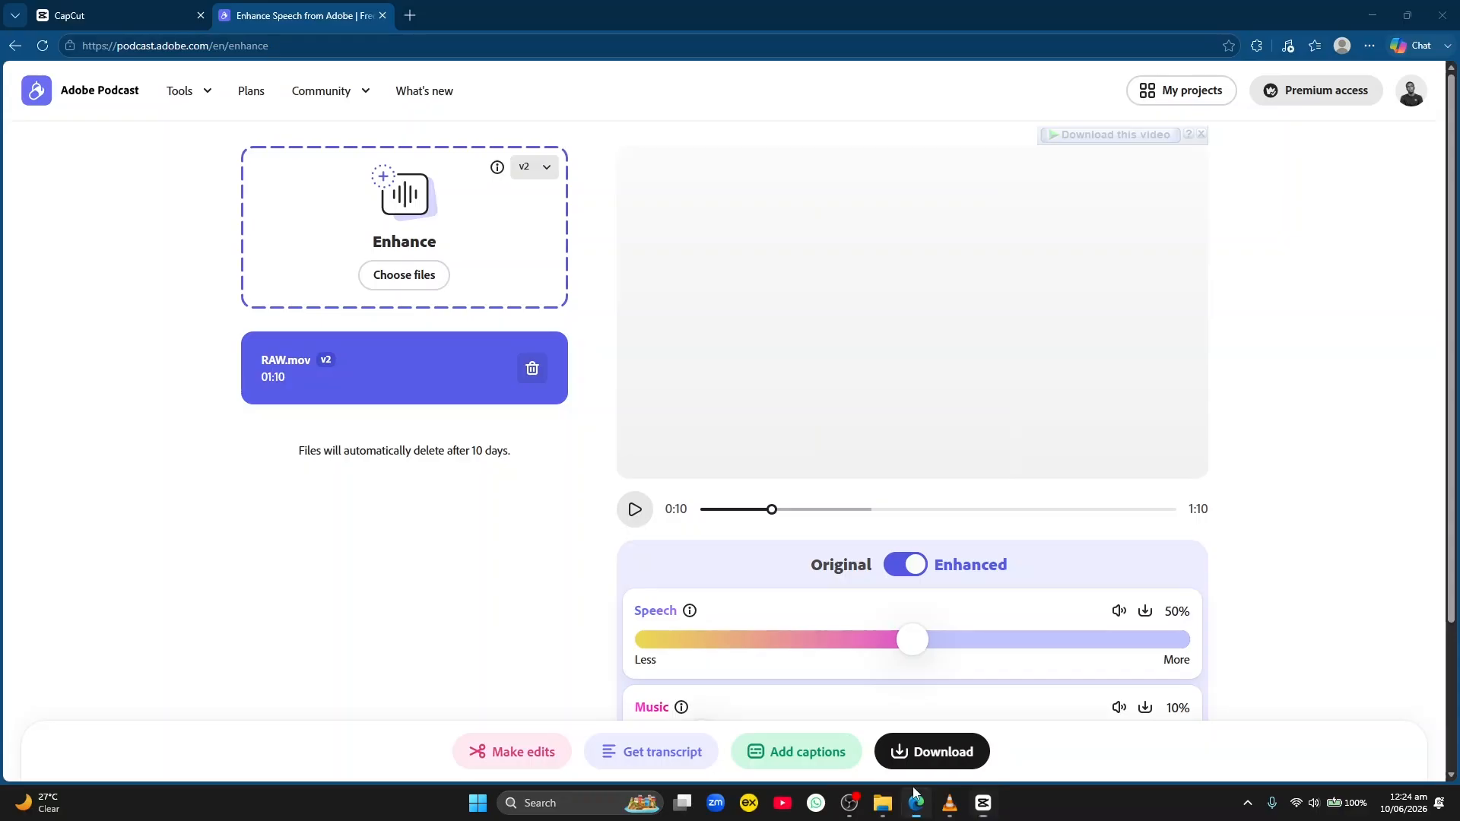
click(413, 18)
click(426, 46)
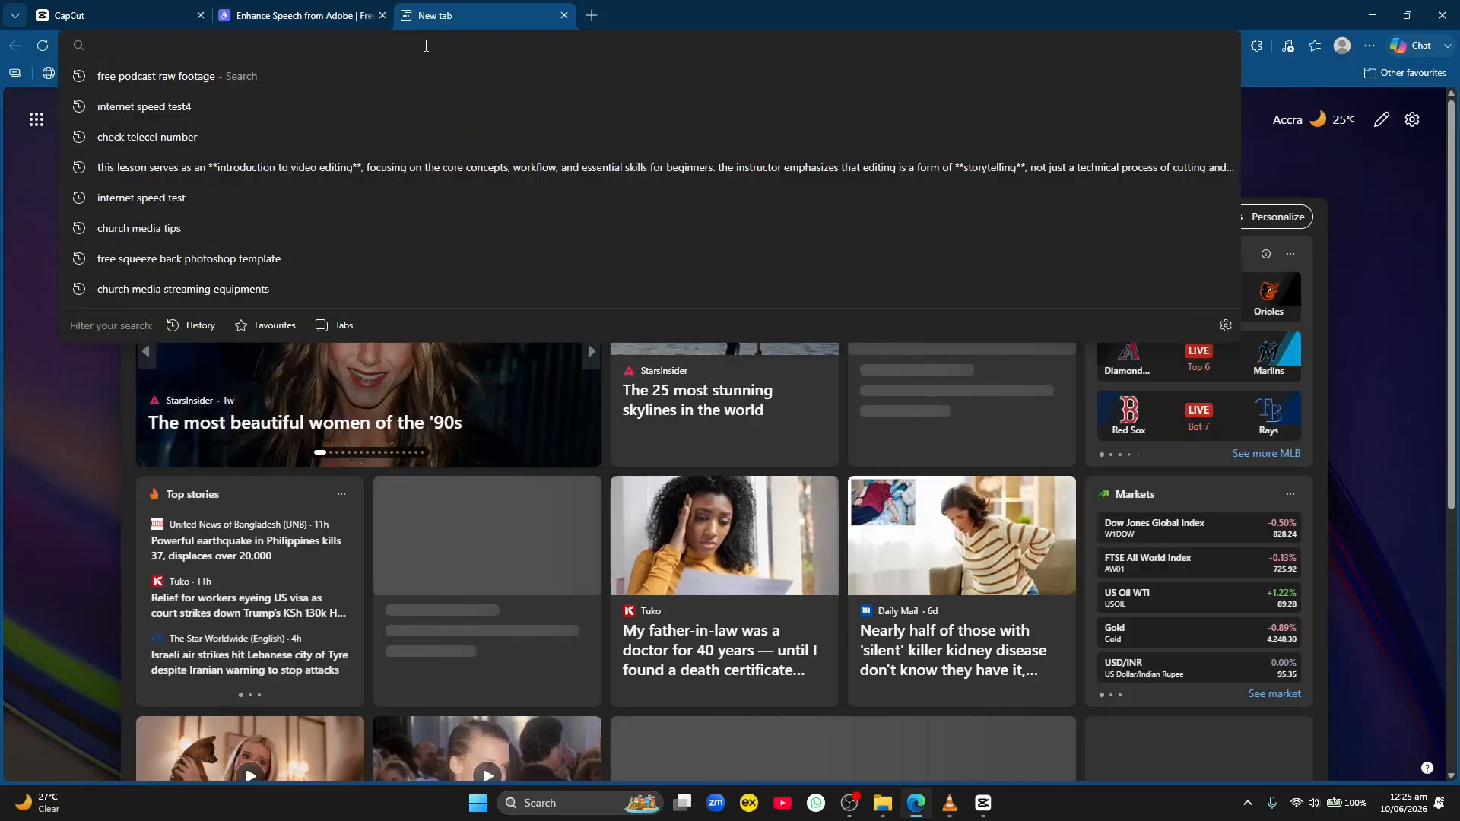
text(PIXABAY)
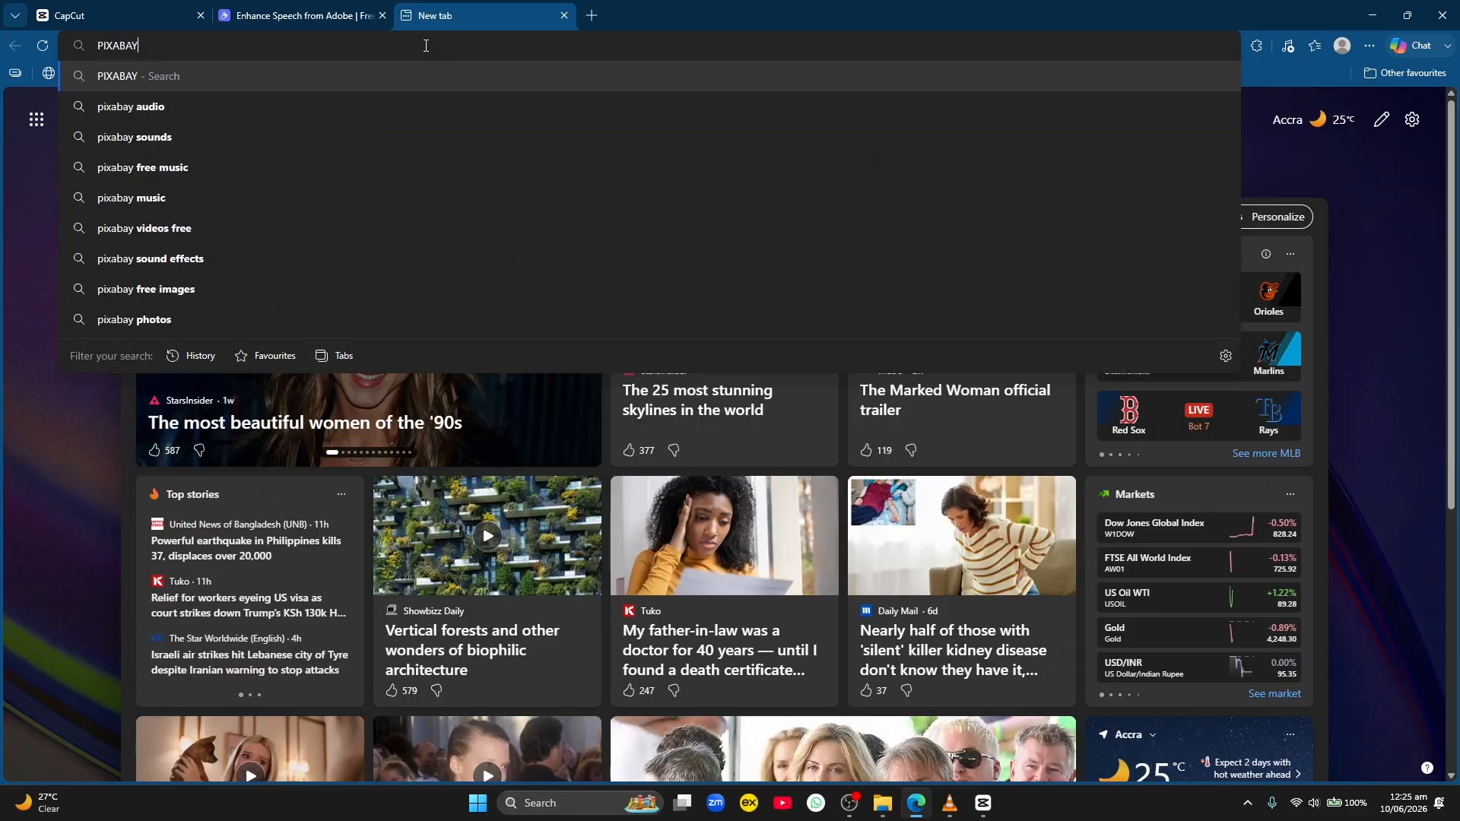
text(.COM)
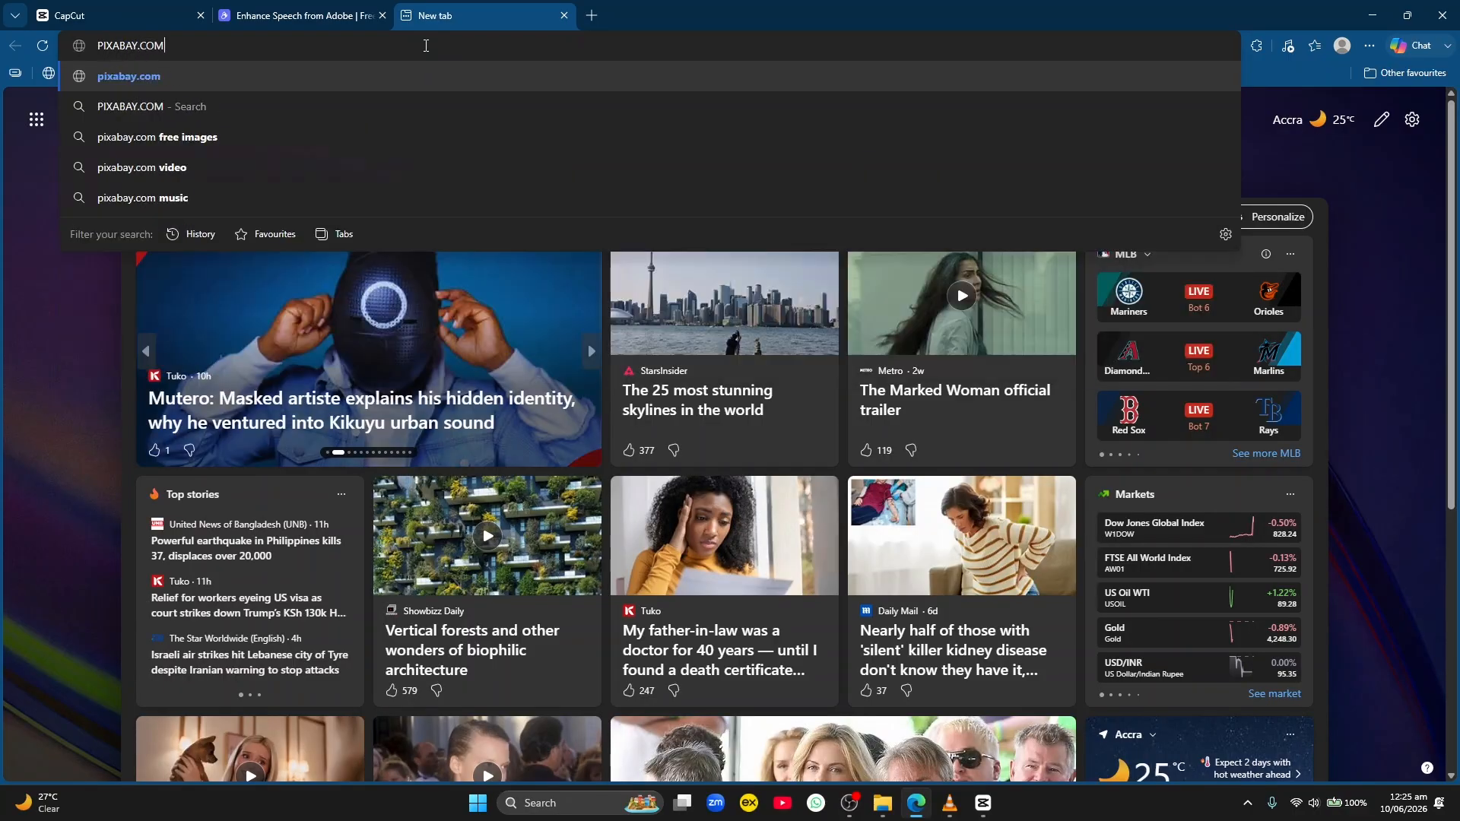
key(Return)
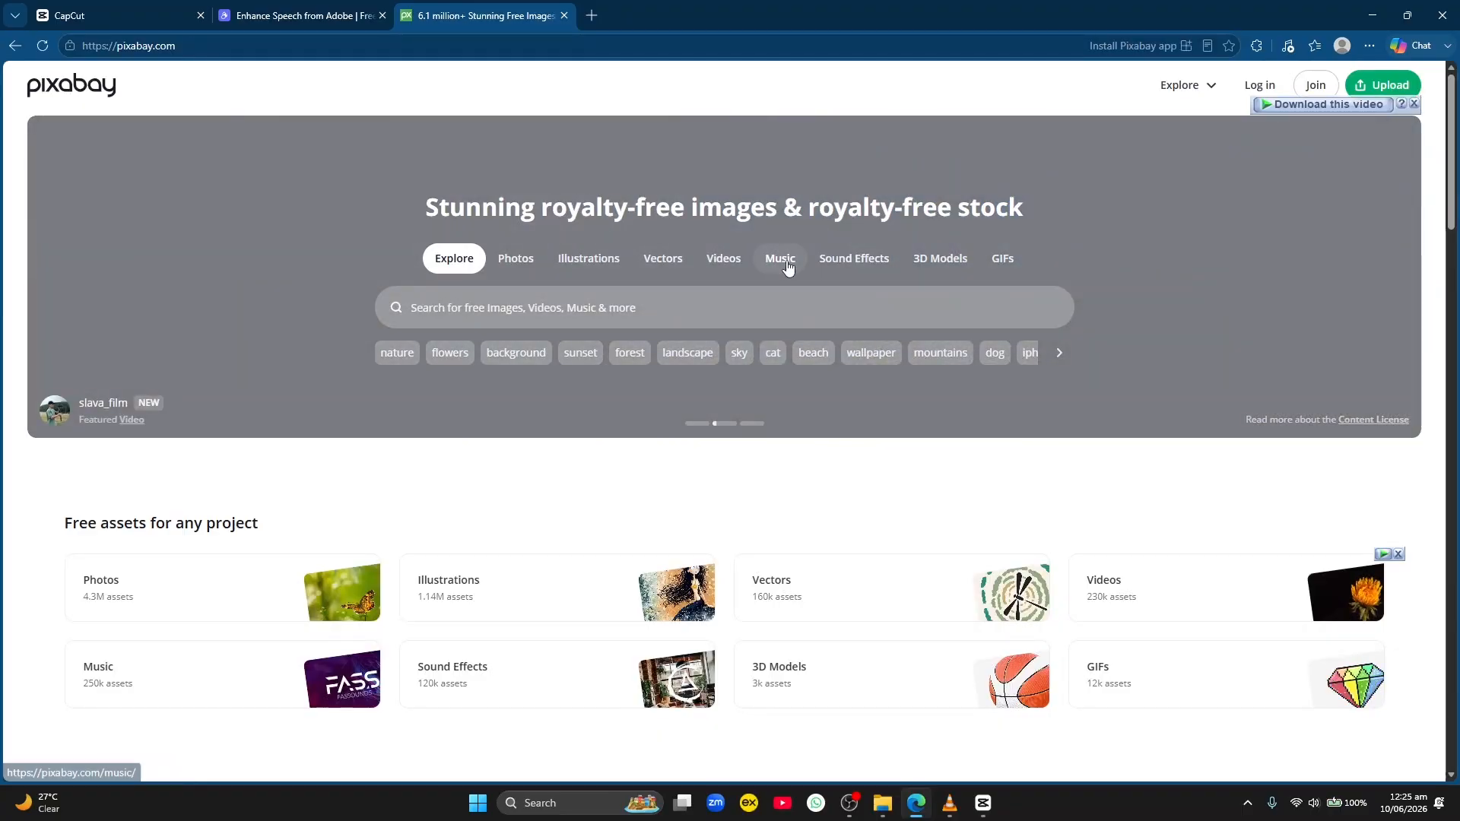
- Open Pixabay's Music section, browse its tracks, and search the music for "space documentary"
click(788, 266)
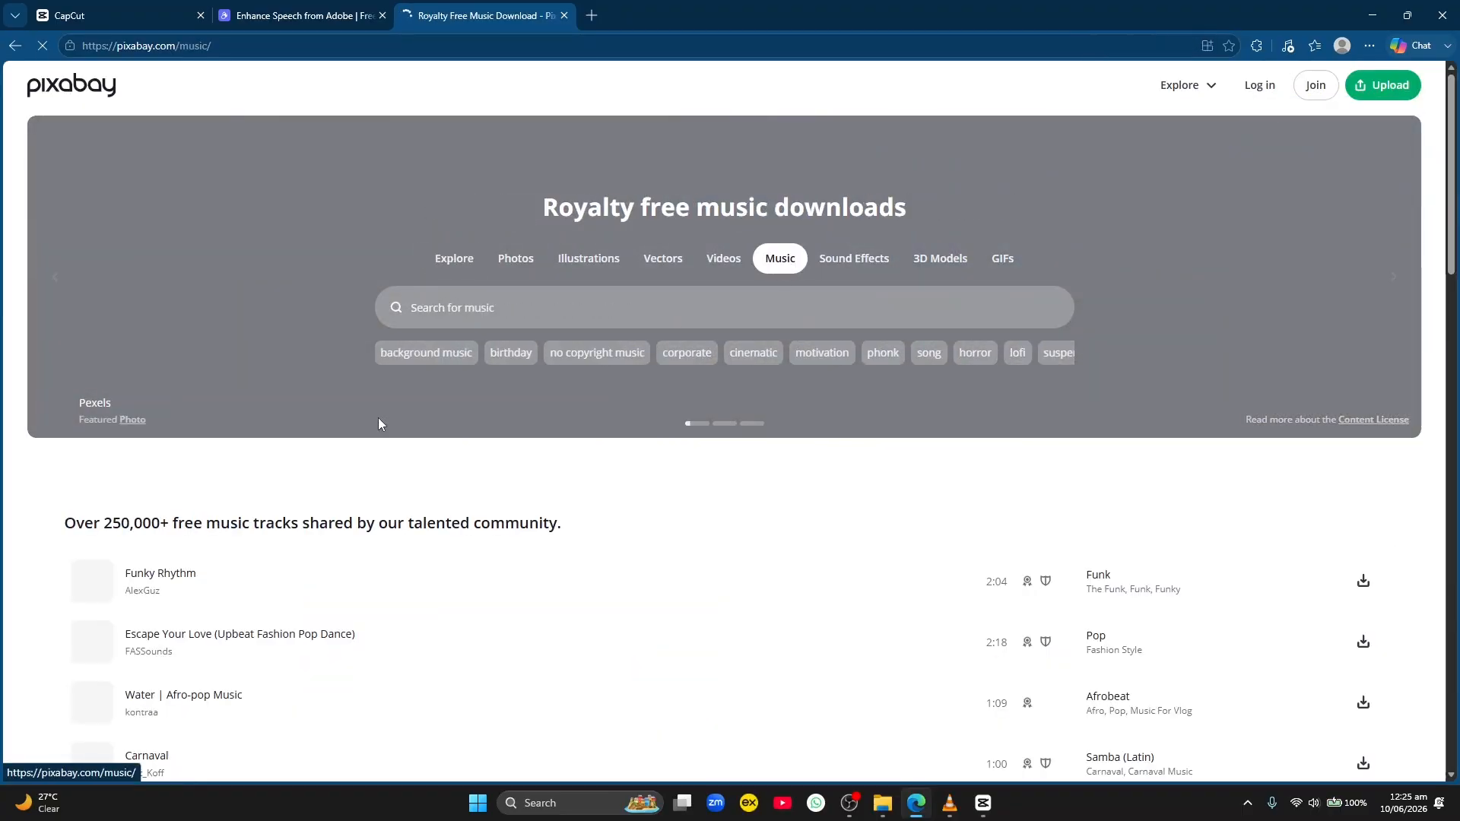
scroll(251, 482, down, 2)
scroll(243, 487, down, 5)
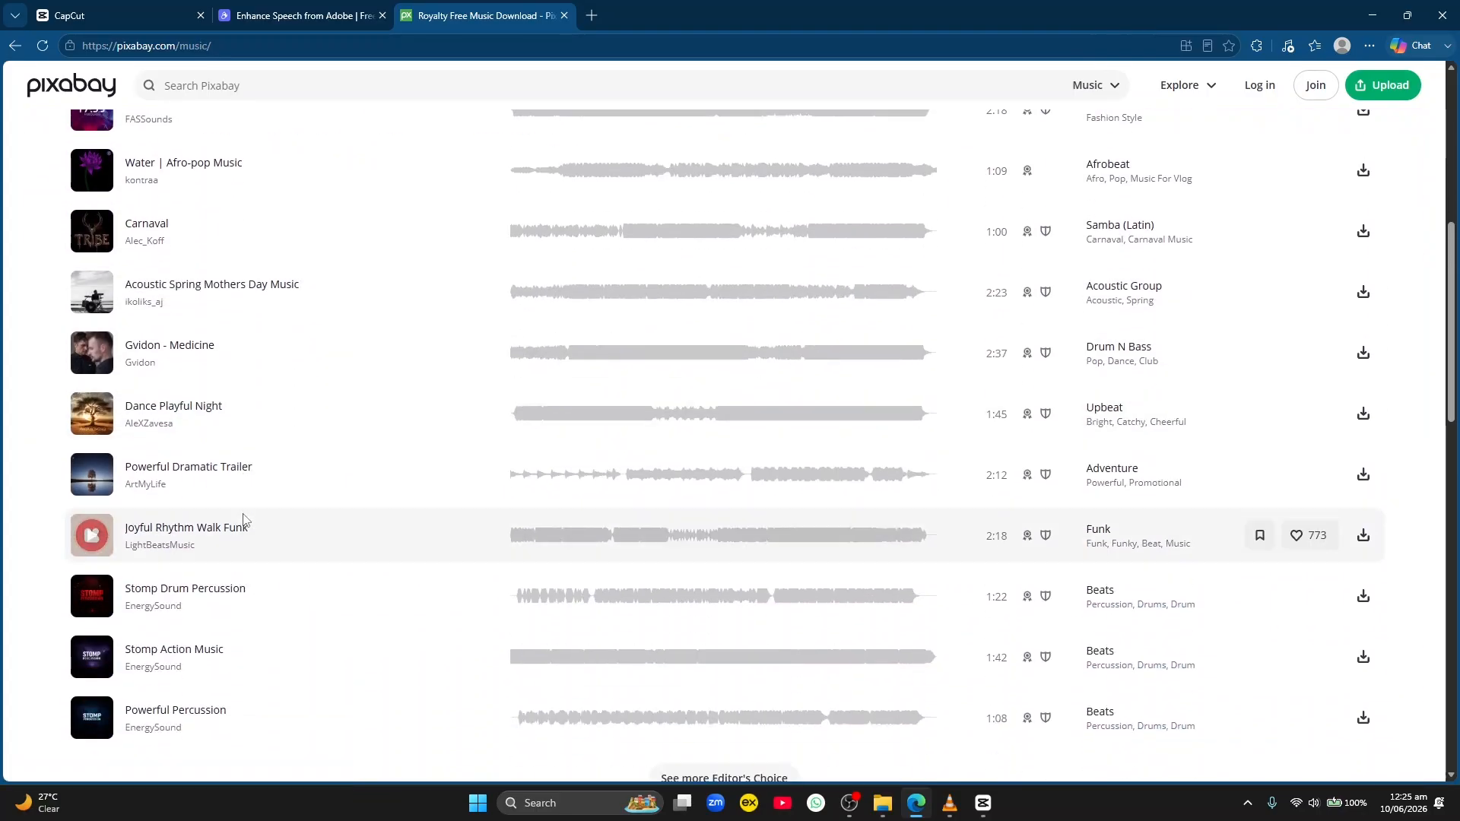
scroll(244, 520, down, 1)
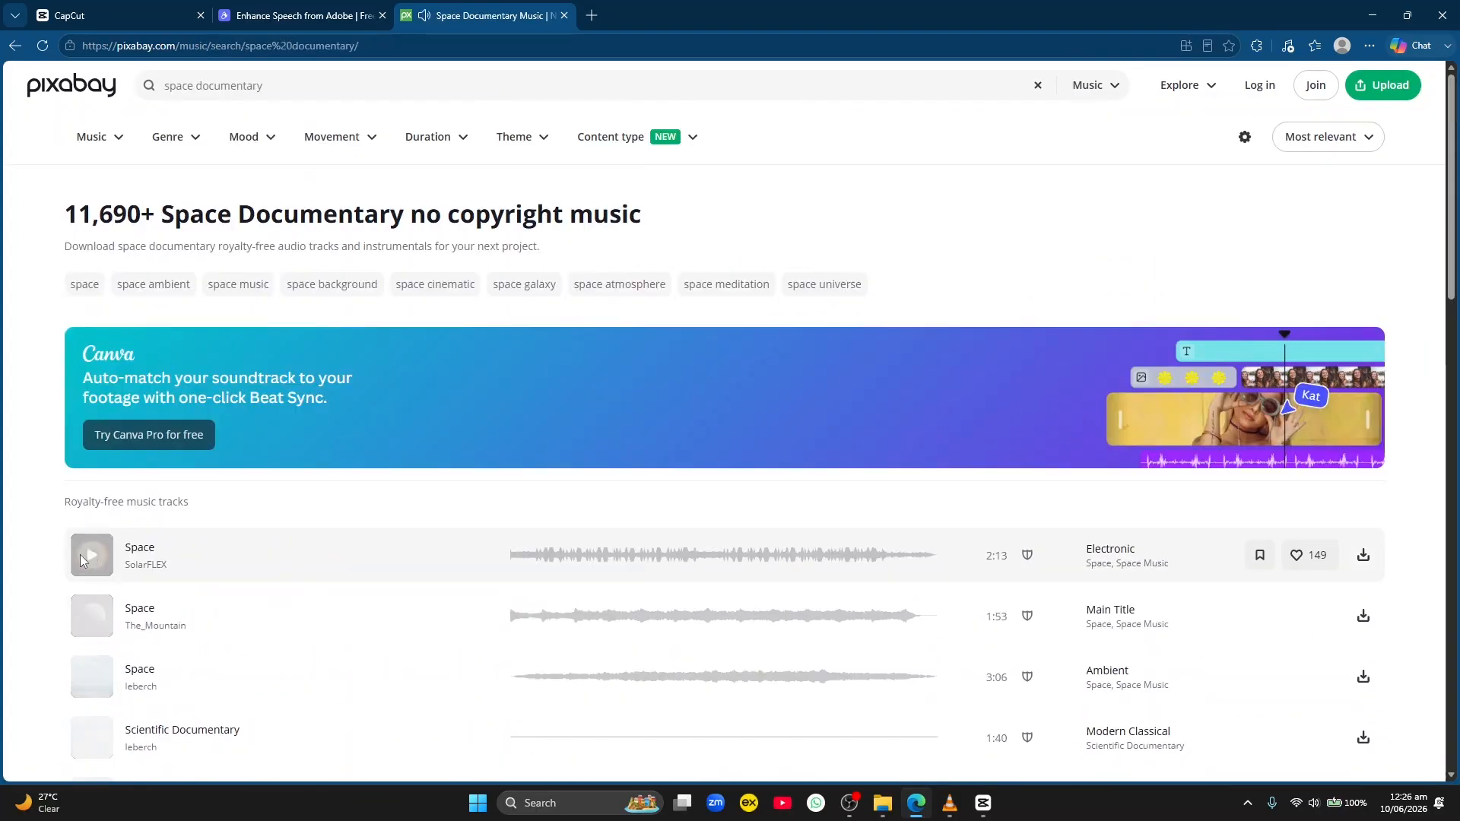
- Preview the first "Space" track in the results, download it as solarflex-space-541545.mp3 and open its download folder
click(83, 560)
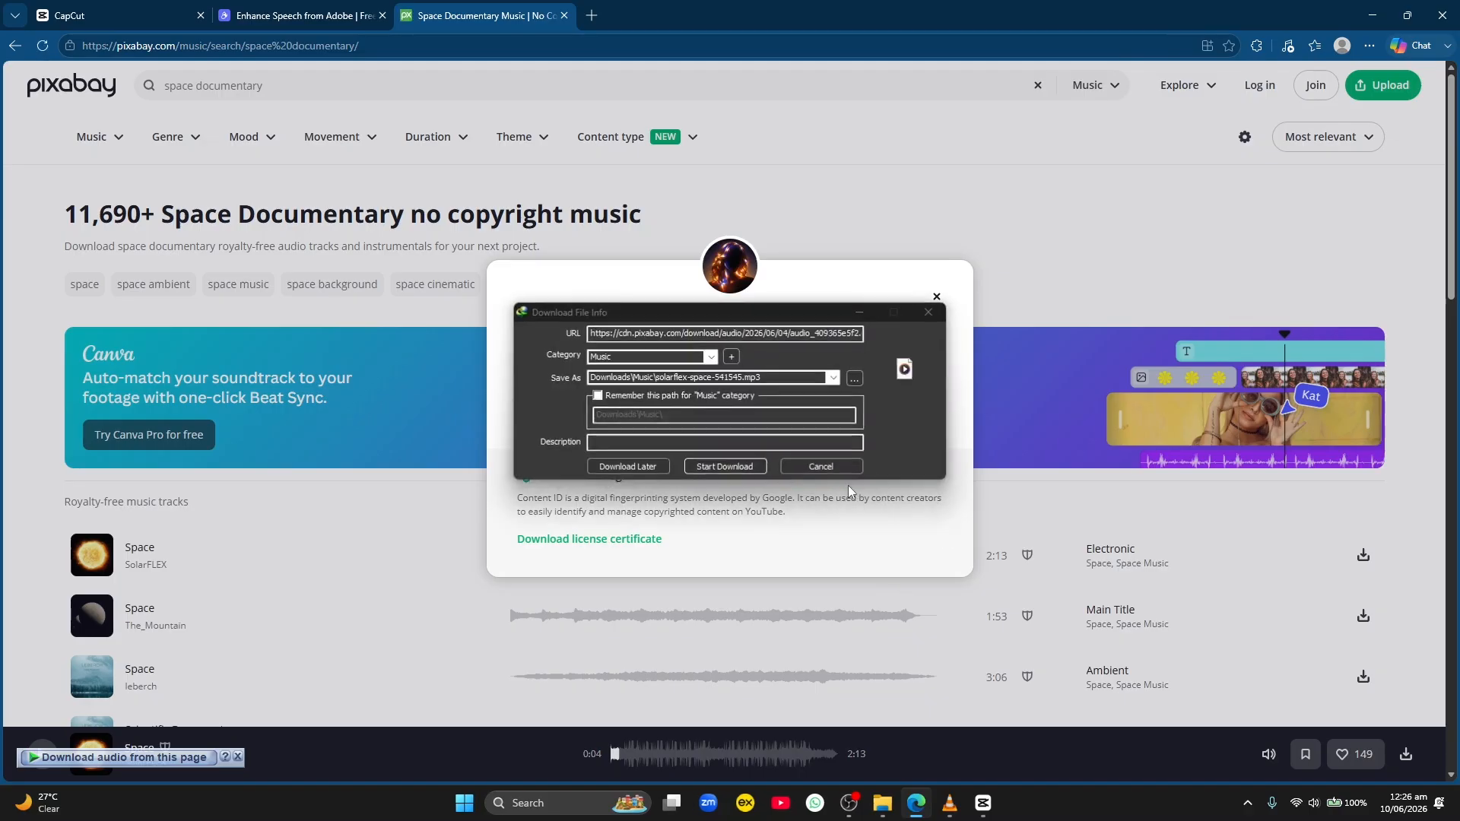
click(729, 468)
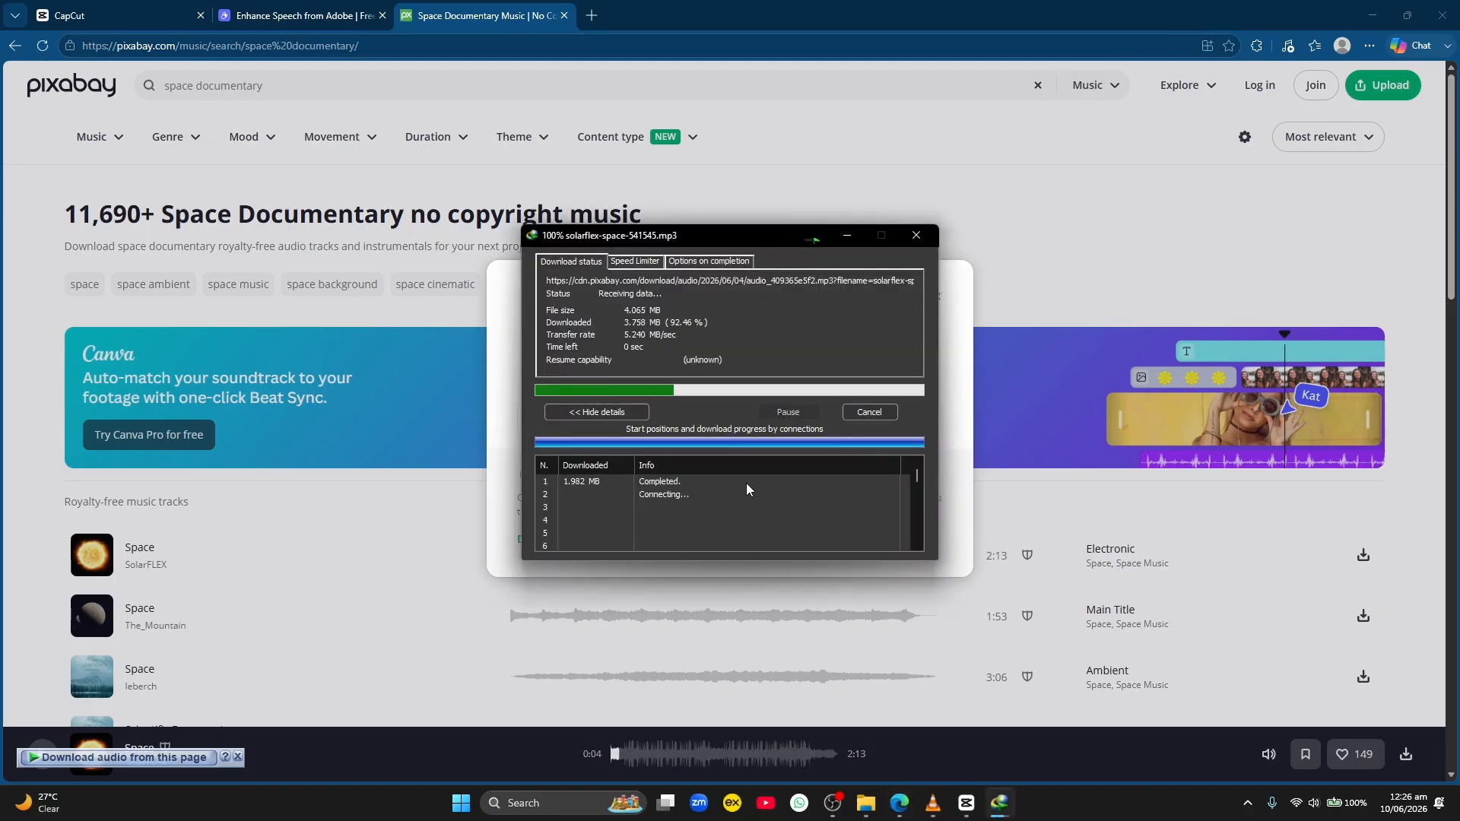
click(757, 447)
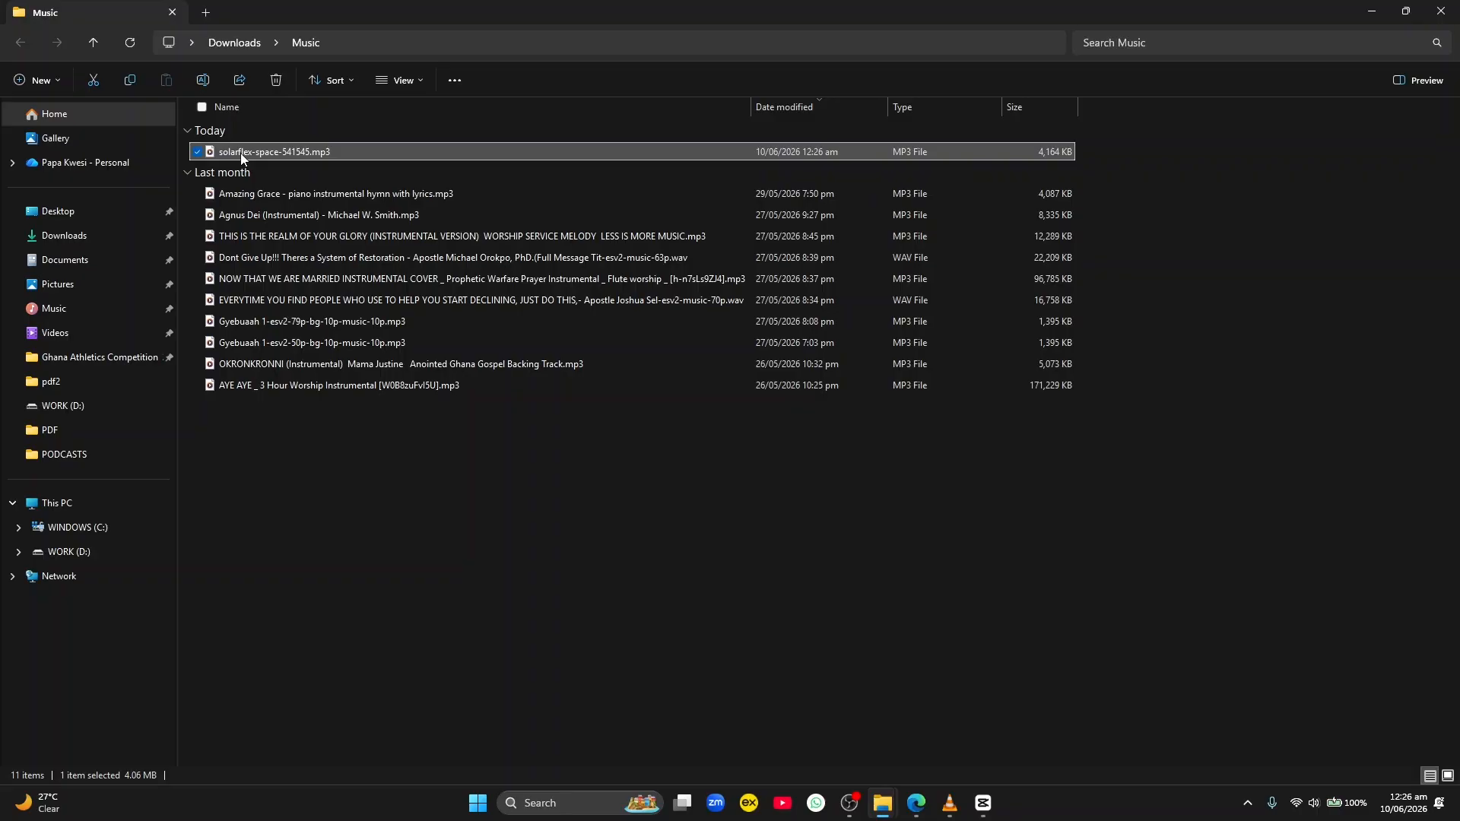
- Move solarflex-space-541545.mp3 from the Downloads Music folder into the PODCASTS folder inside PODCASTS-20260609T235214Z-3-001 on the Desktop
right_click(240, 153)
click(266, 171)
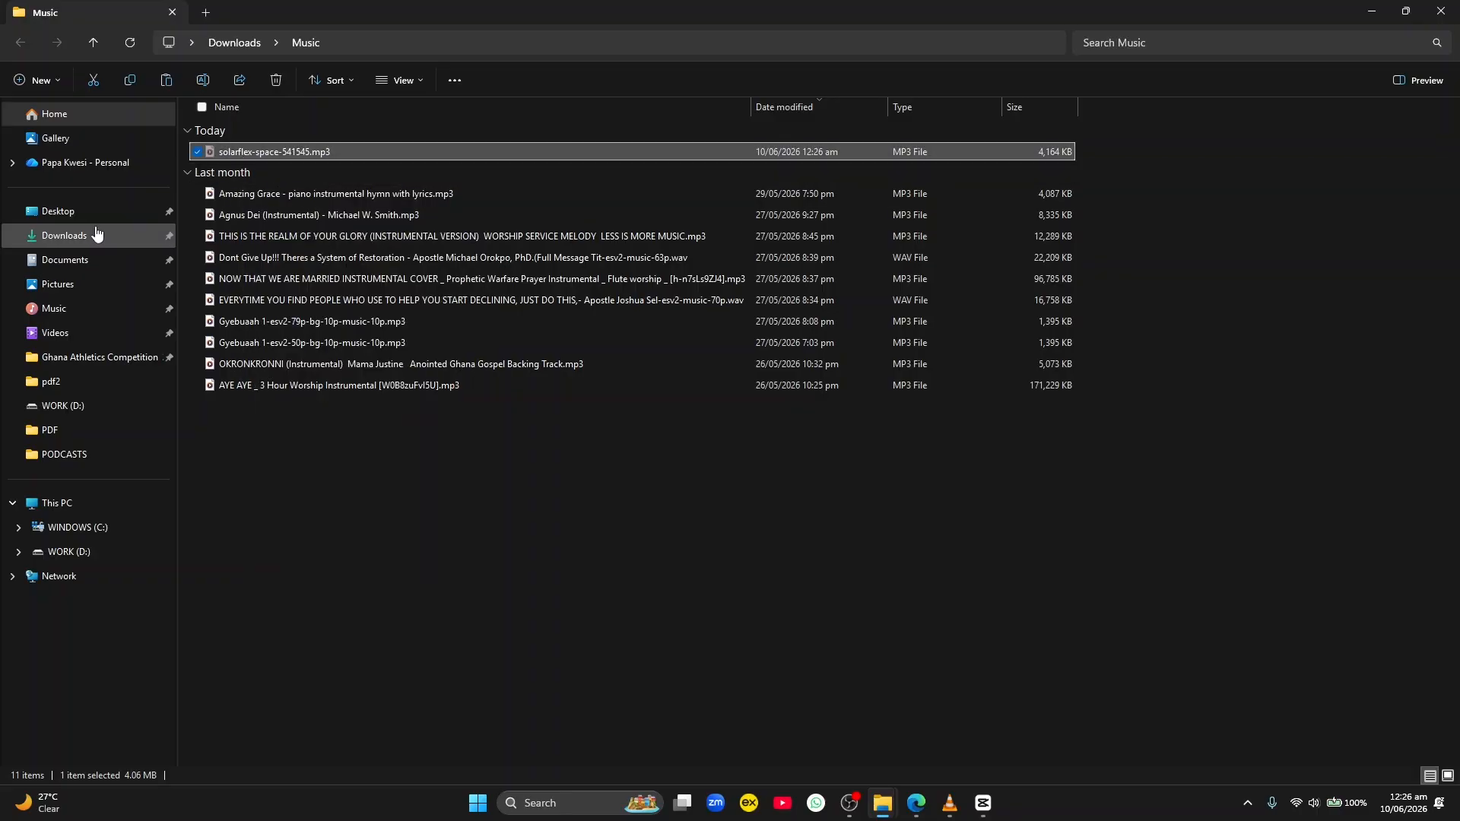
click(99, 210)
click(422, 148)
click(334, 158)
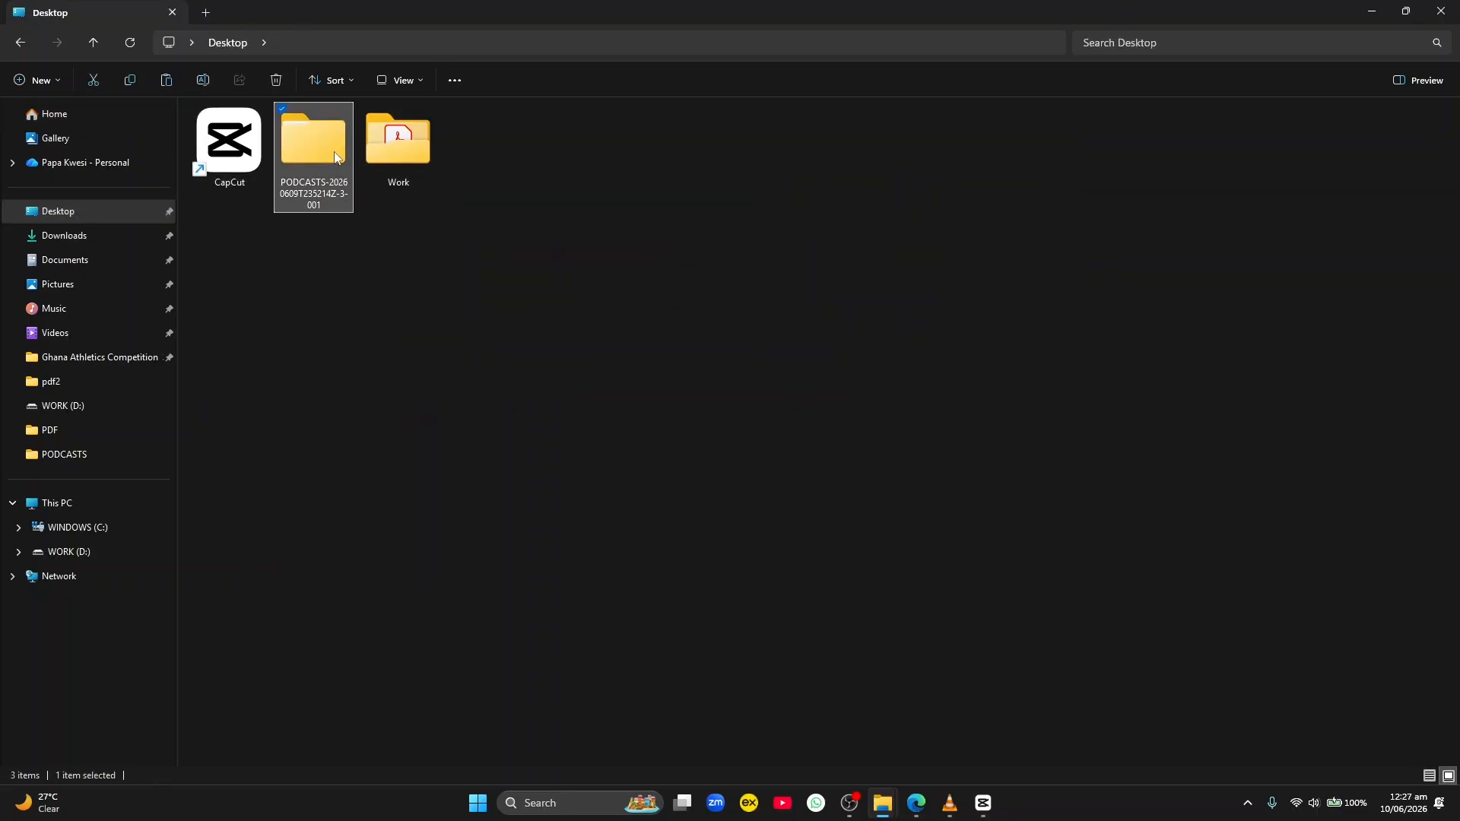
double_click(334, 157)
double_click(249, 139)
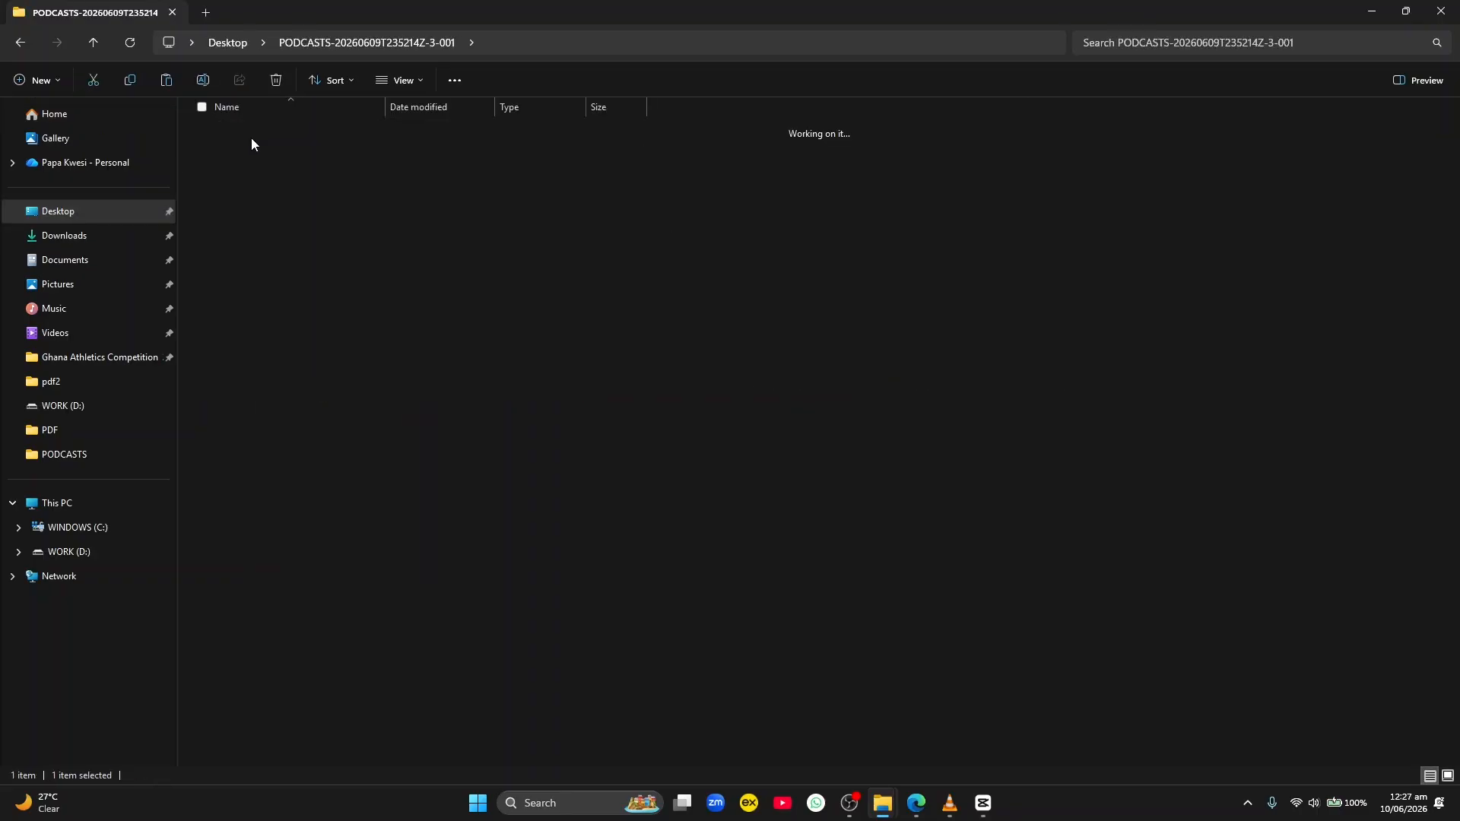
right_click(430, 312)
click(454, 335)
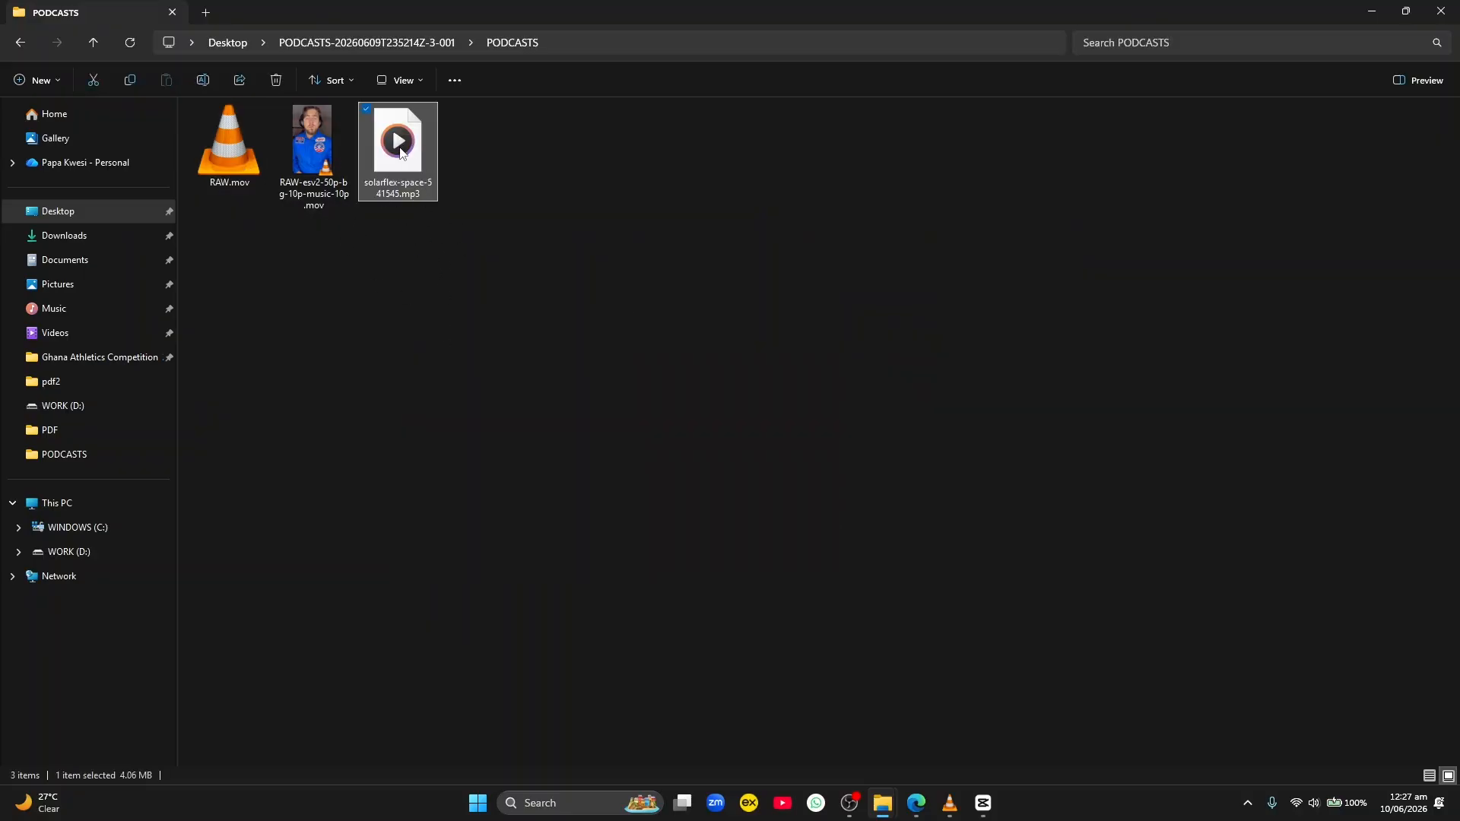
- Import solarflex-space-541545.mp3 into the CapCut project and place it on an audio track below the video, starting at 00:00:00:00
drag(401, 142, 259, 308)
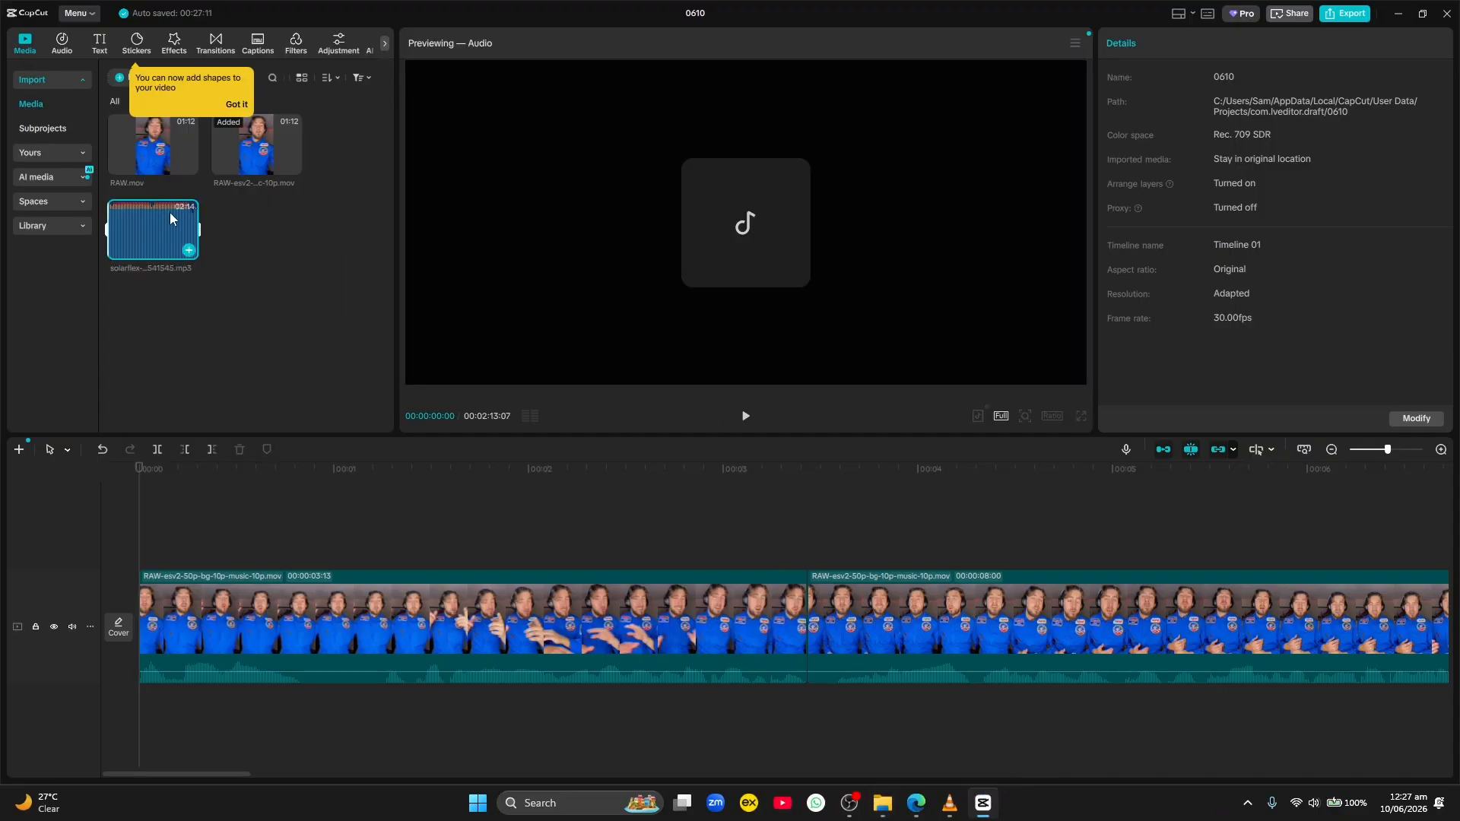
drag(146, 224, 139, 721)
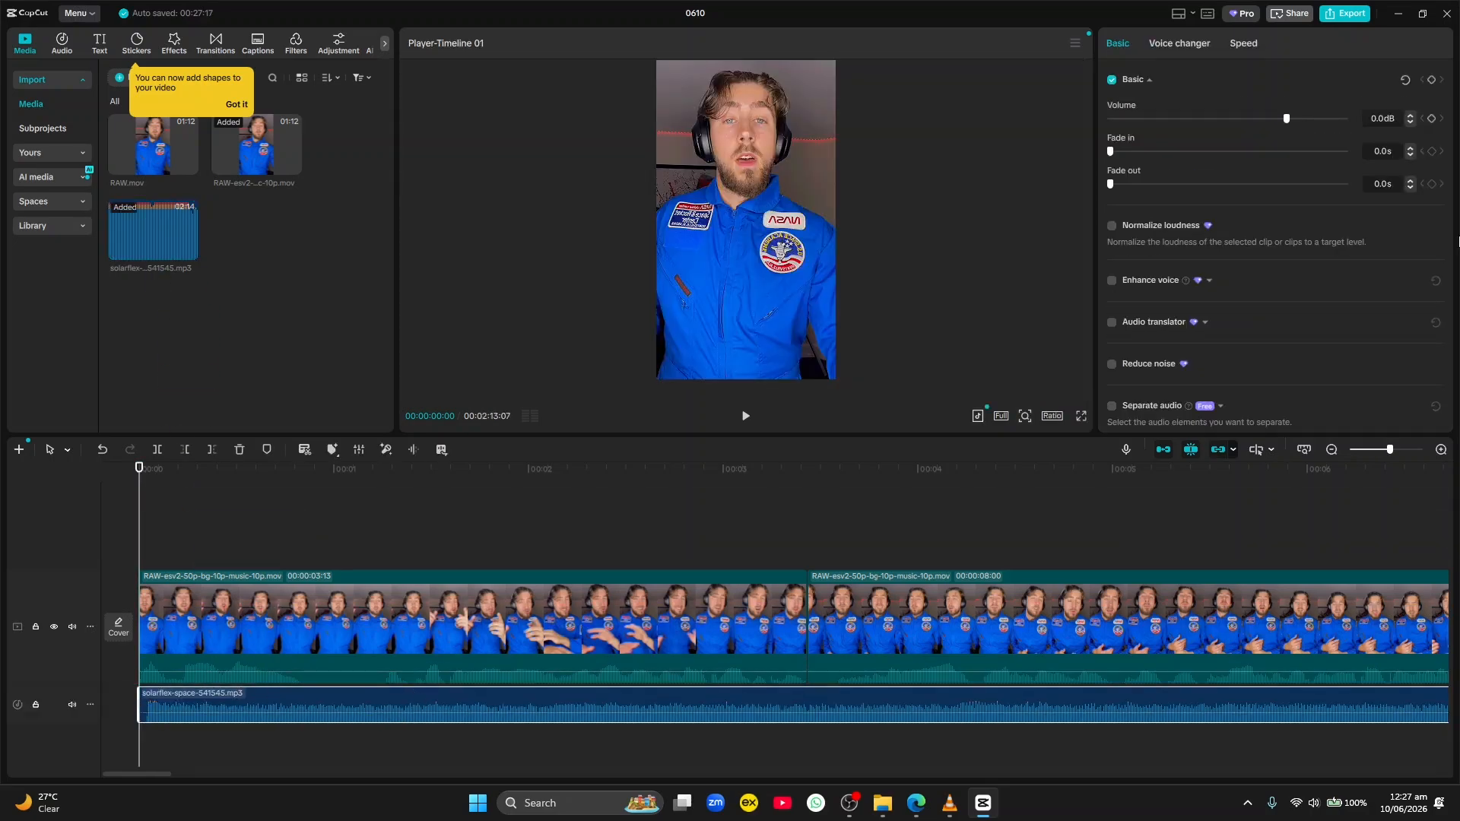
- Lower the music clip's volume to -23.2 dB while playing the timeline to balance it against the speech
scroll(1250, 240, down, 1)
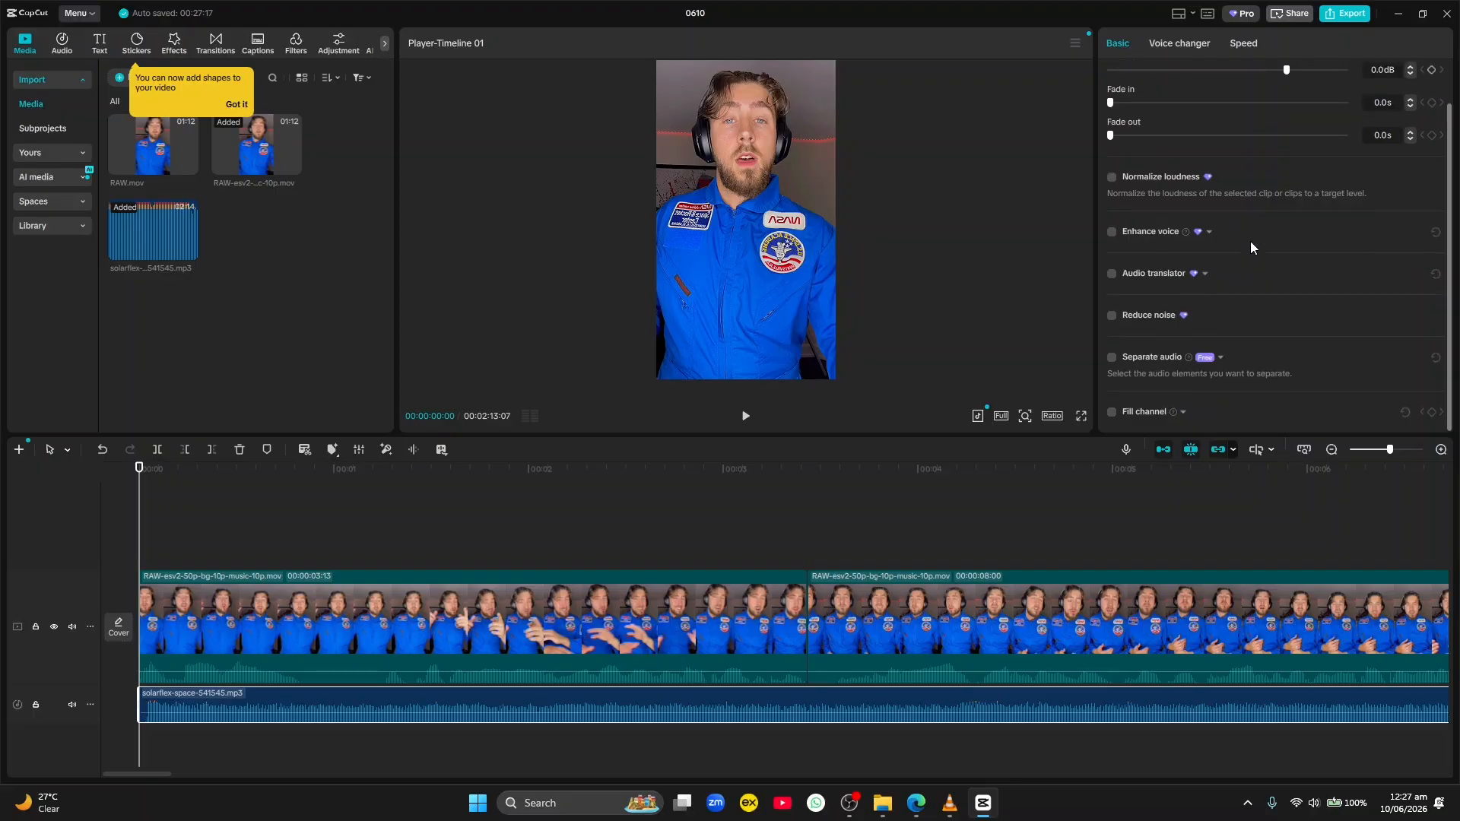
scroll(1250, 240, up, 1)
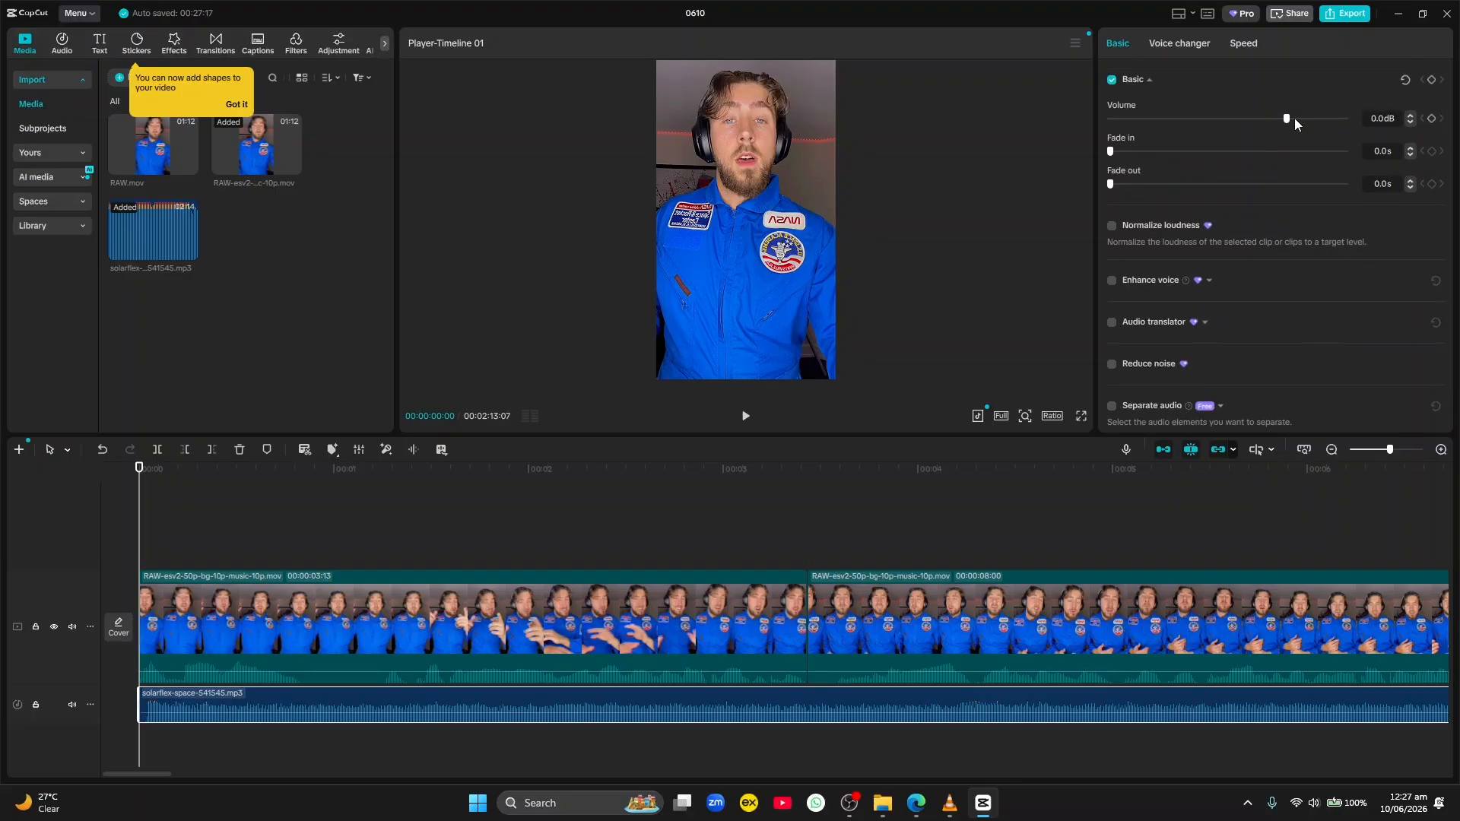
drag(1276, 119, 1239, 126)
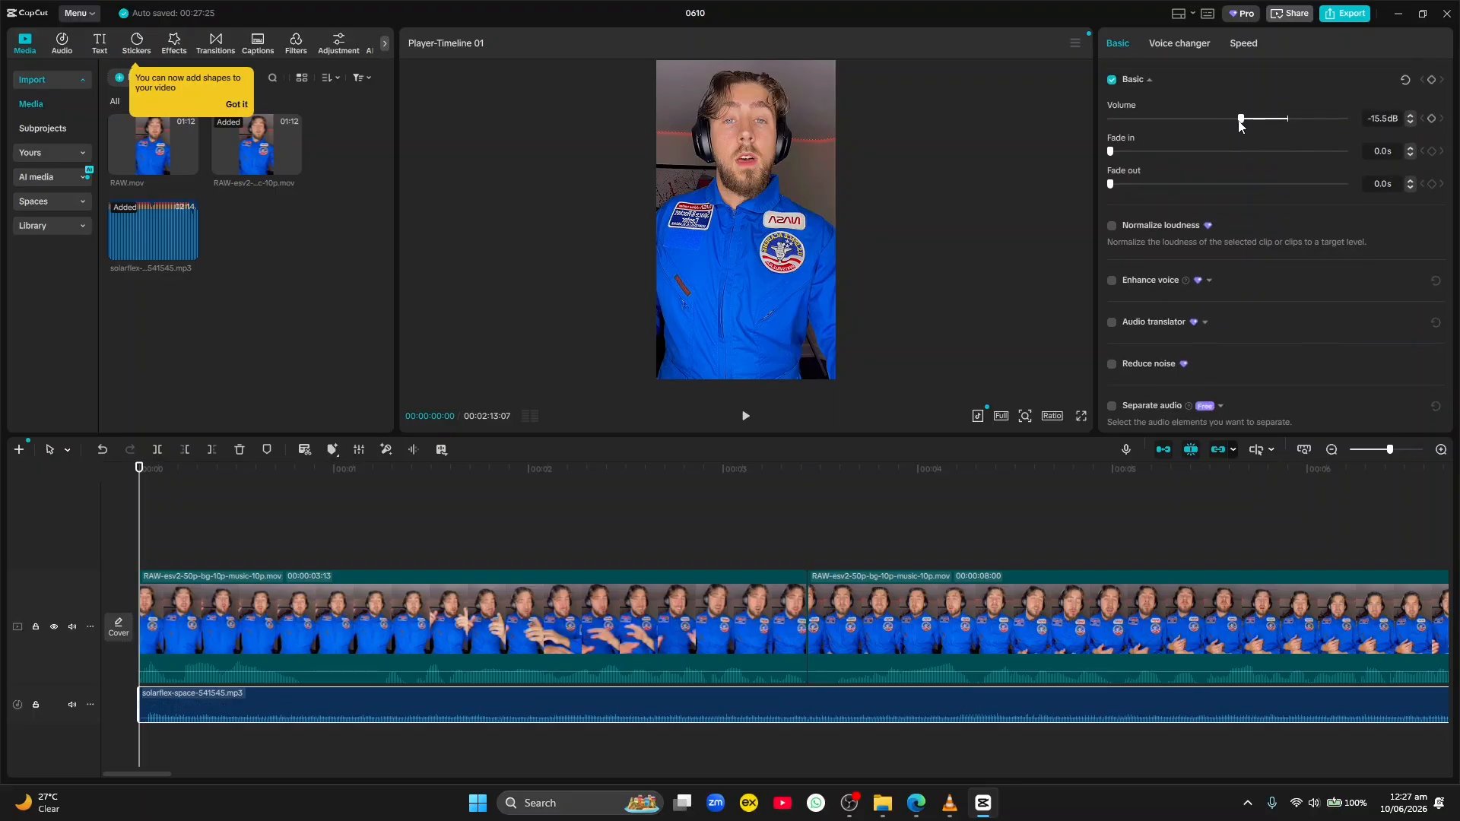
click(743, 416)
drag(1241, 119, 1199, 122)
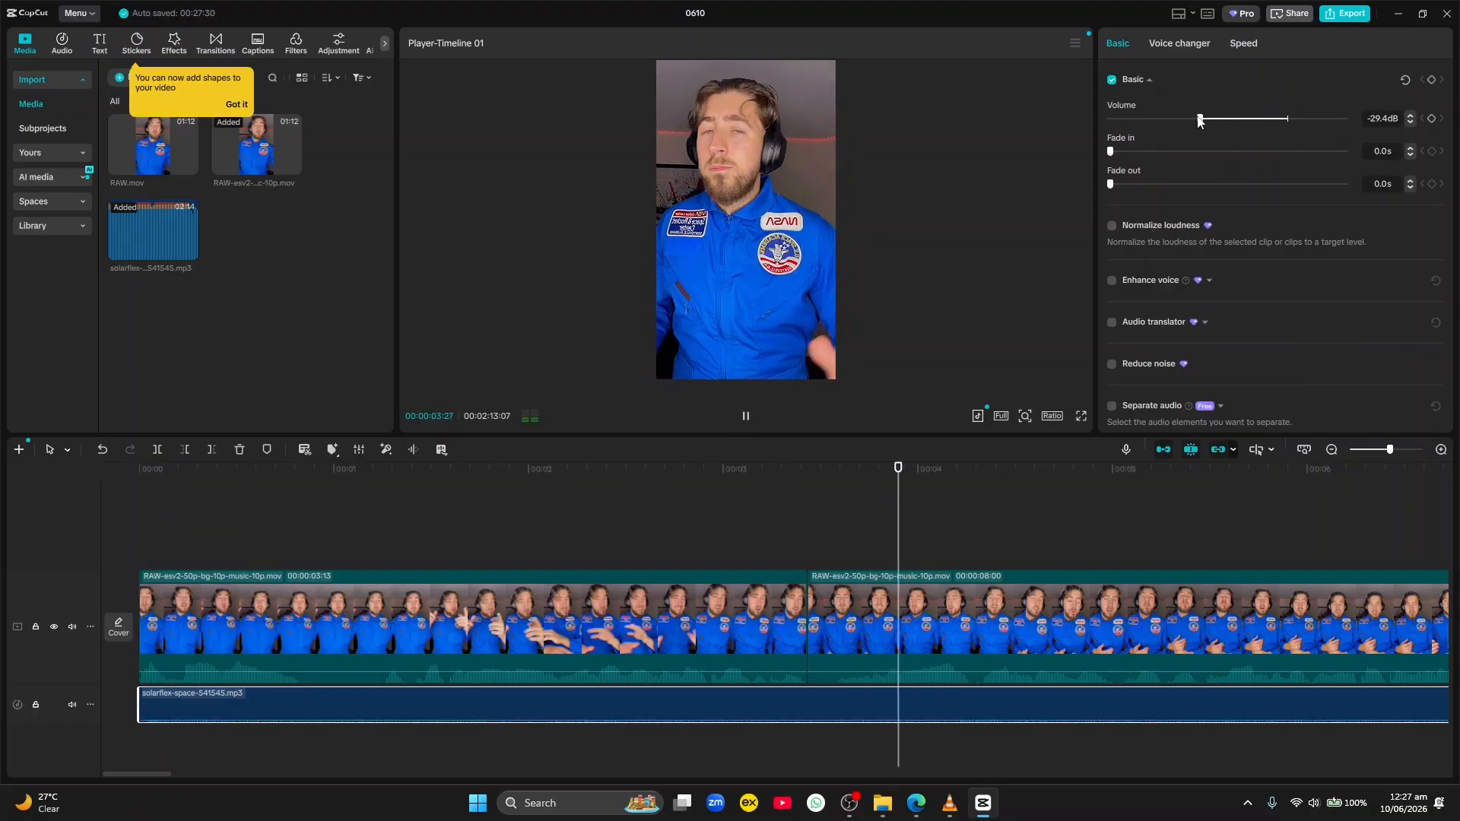
drag(1199, 121, 1217, 123)
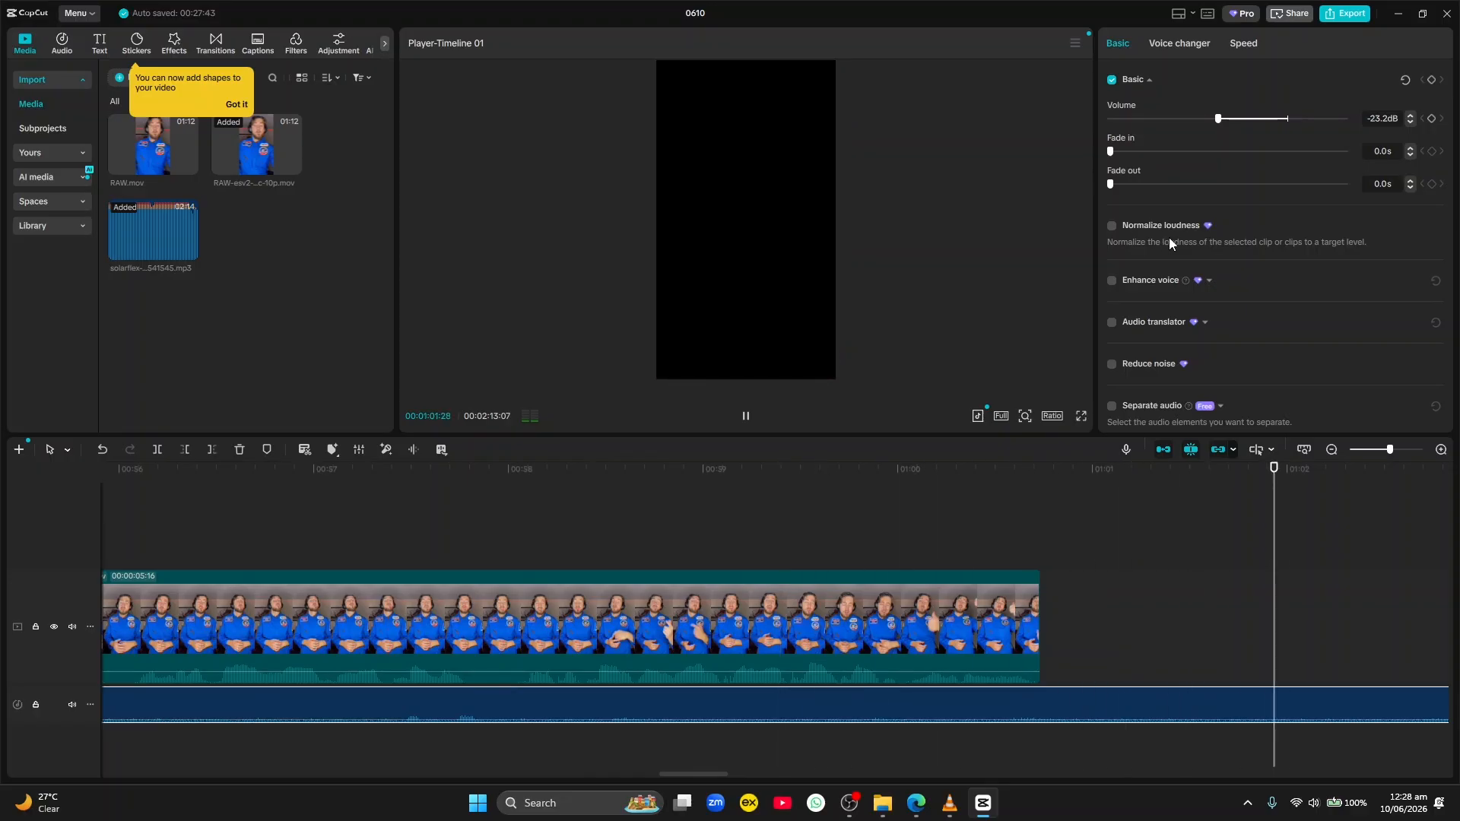
key(space)
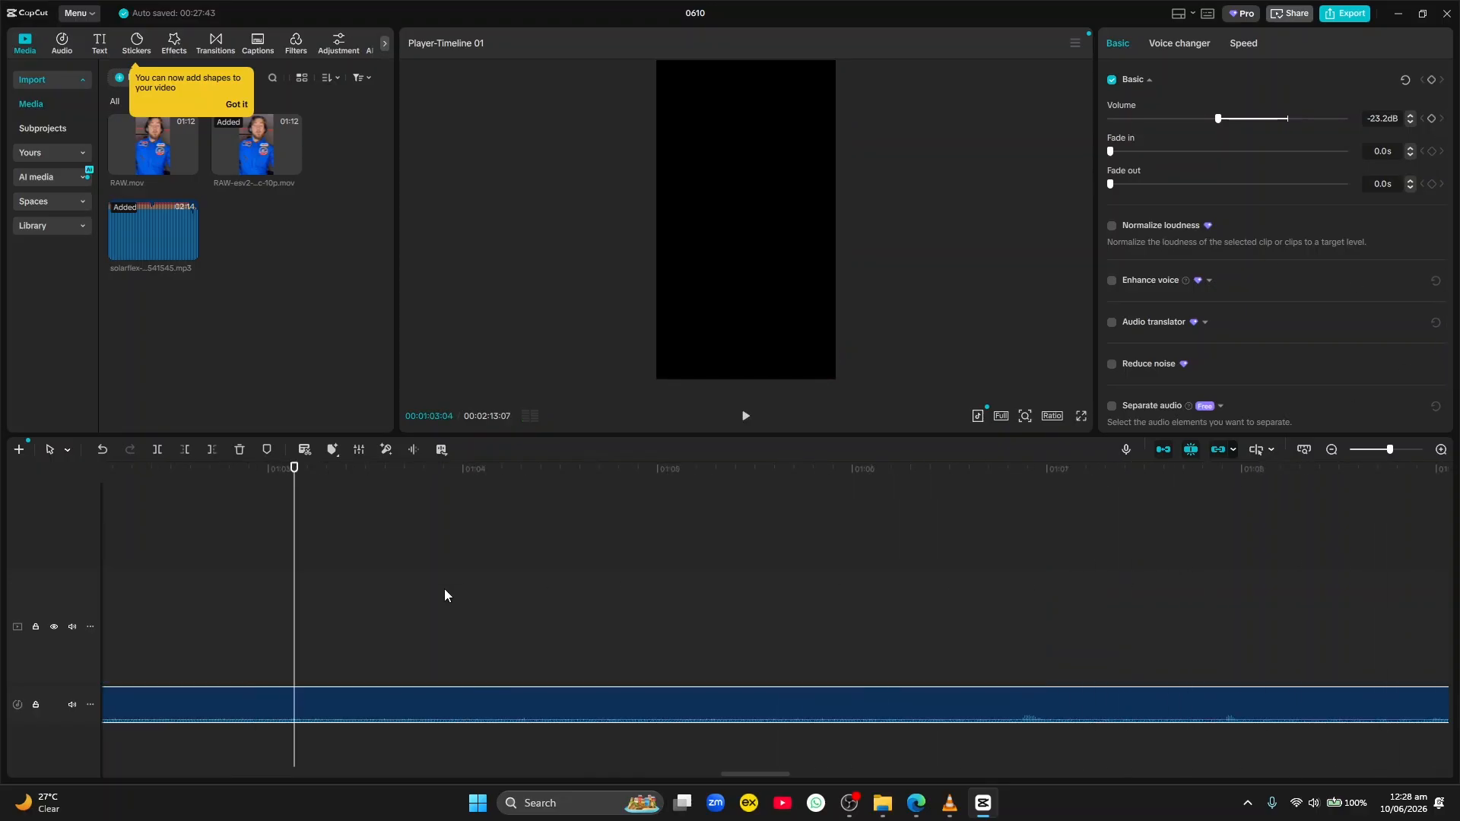
- Trim off the music beyond the end of the video at 00:01:00:22
drag(777, 774, 715, 774)
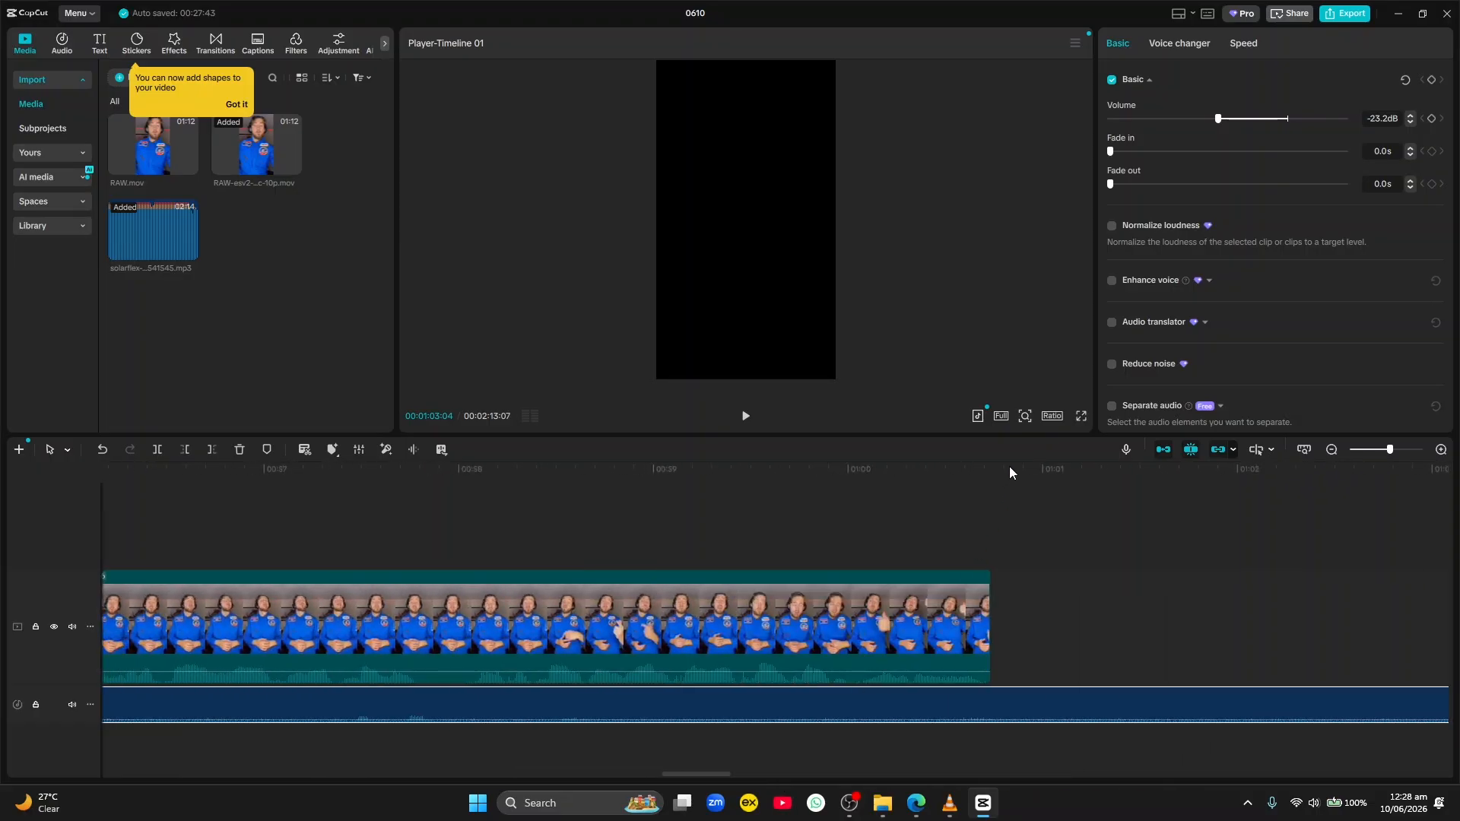
drag(1010, 472, 994, 473)
click(211, 451)
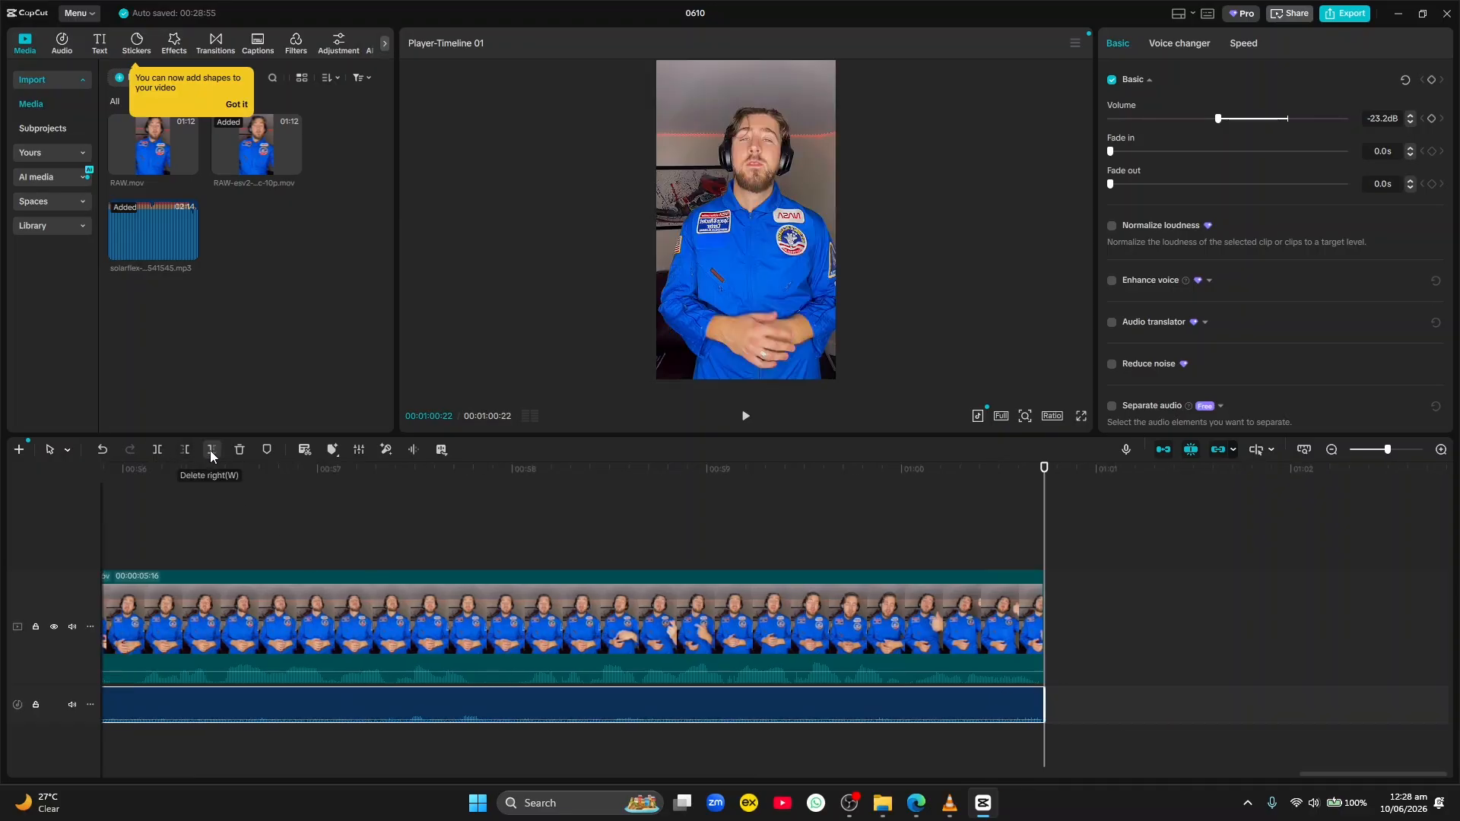
- Set the music clip's fade-out to 0.4 s
drag(1043, 476, 940, 487)
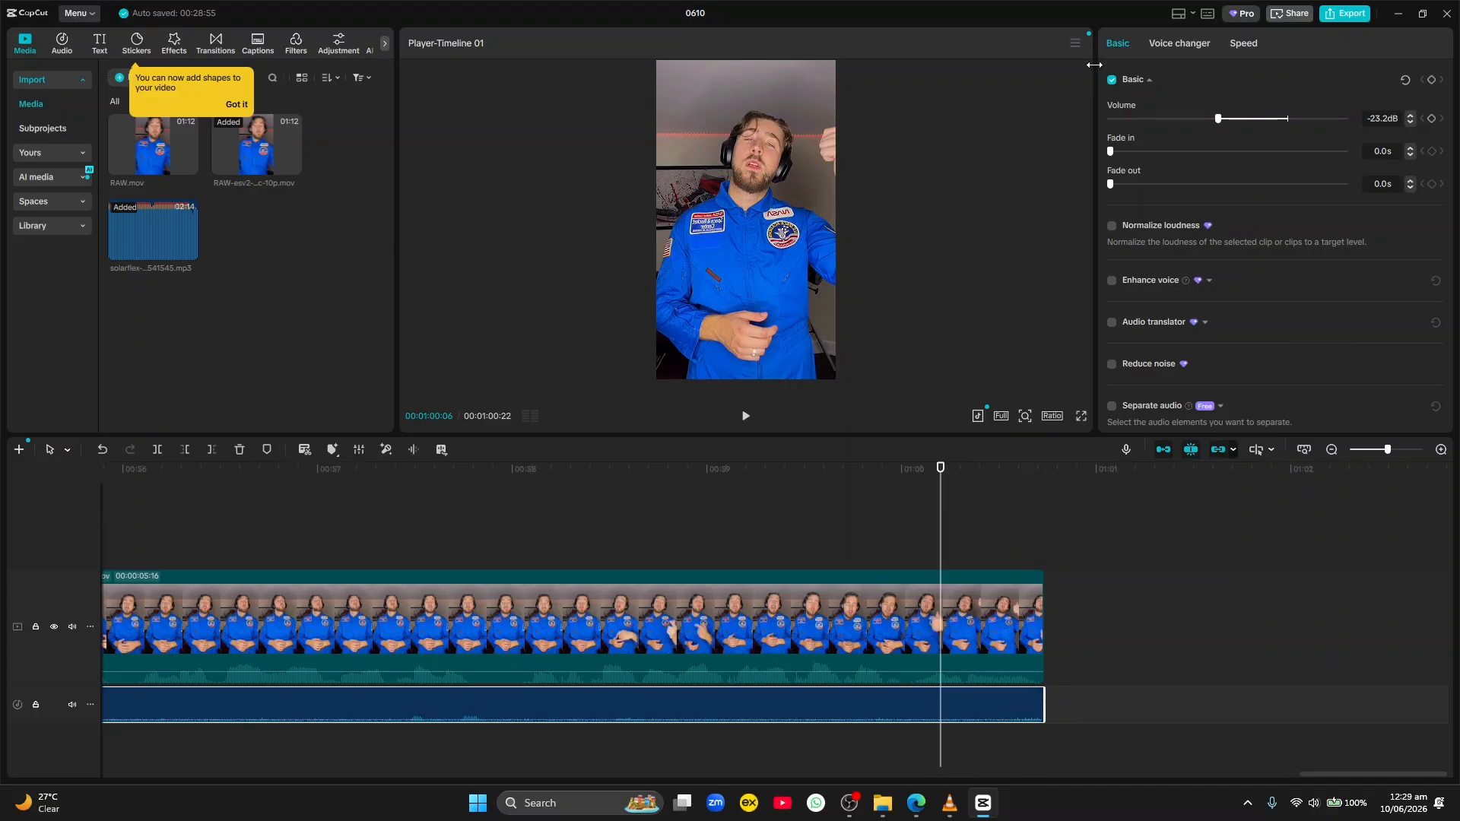
drag(1114, 184, 1122, 185)
drag(1143, 190, 1117, 191)
- Play the last seconds of the timeline, including from 00:00:58:16, to check how the music fades out
drag(941, 513, 799, 516)
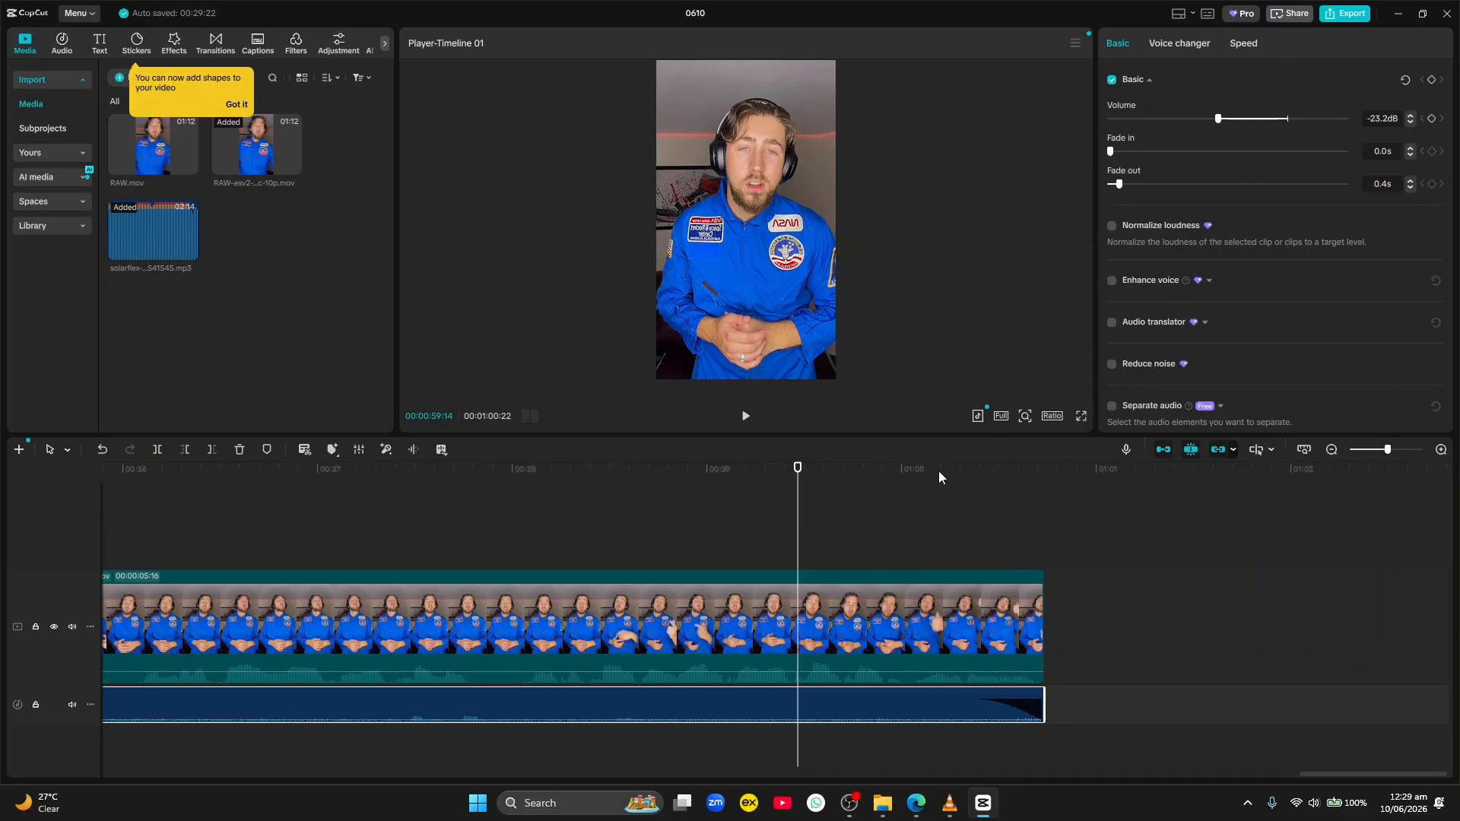
drag(947, 469, 829, 473)
key(space)
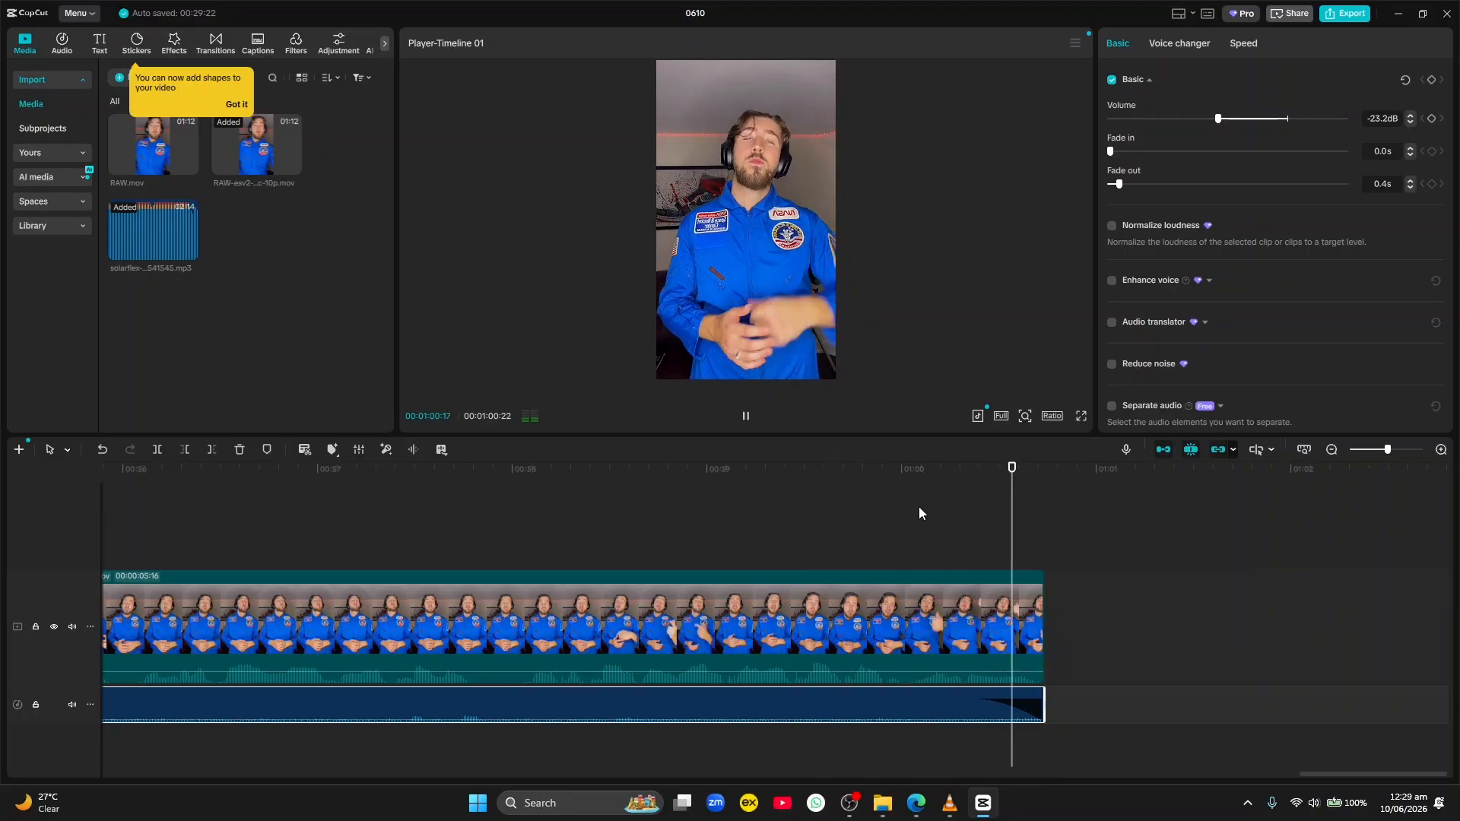
drag(965, 478, 618, 483)
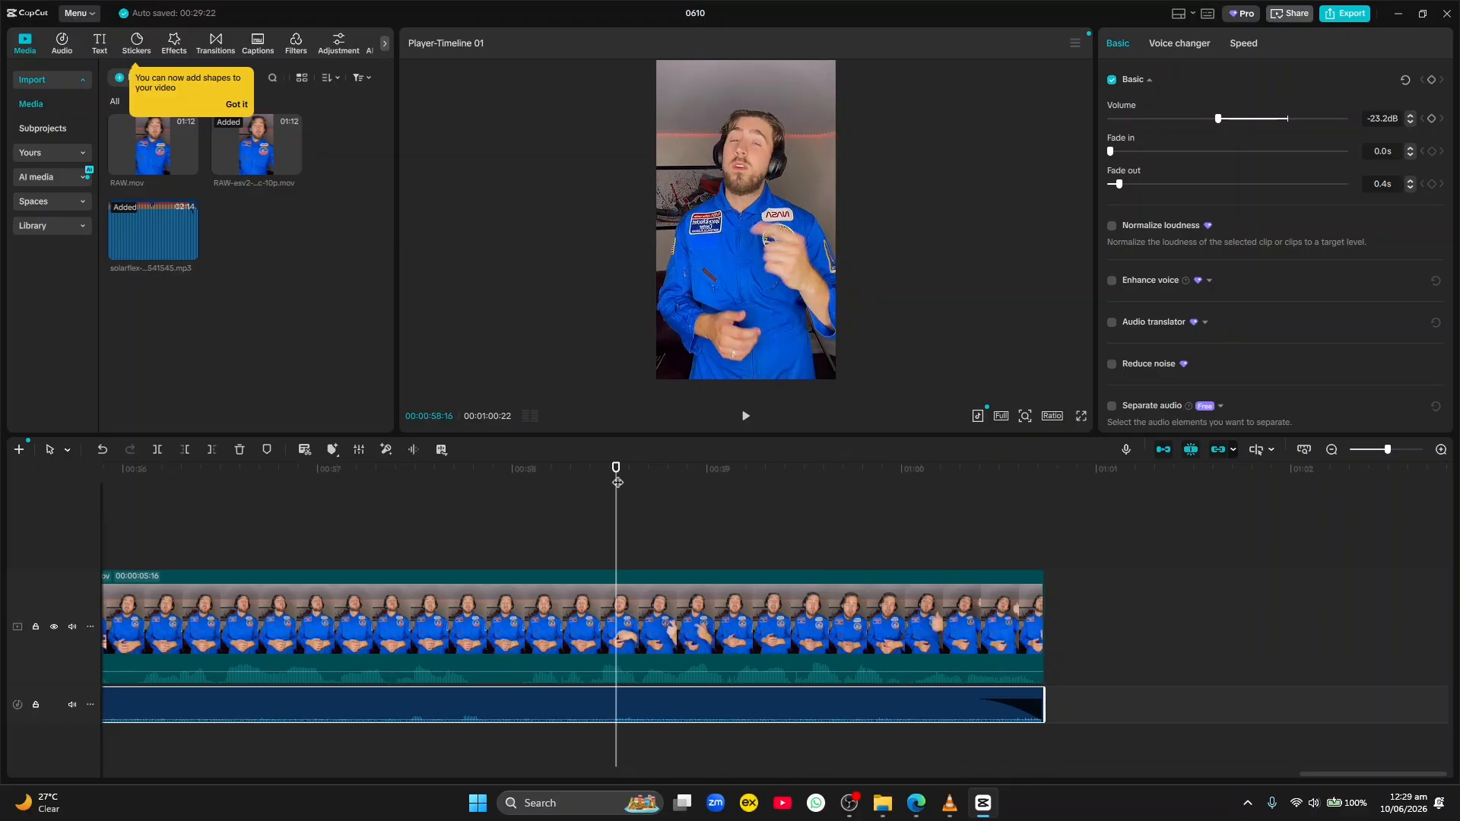
key(space)
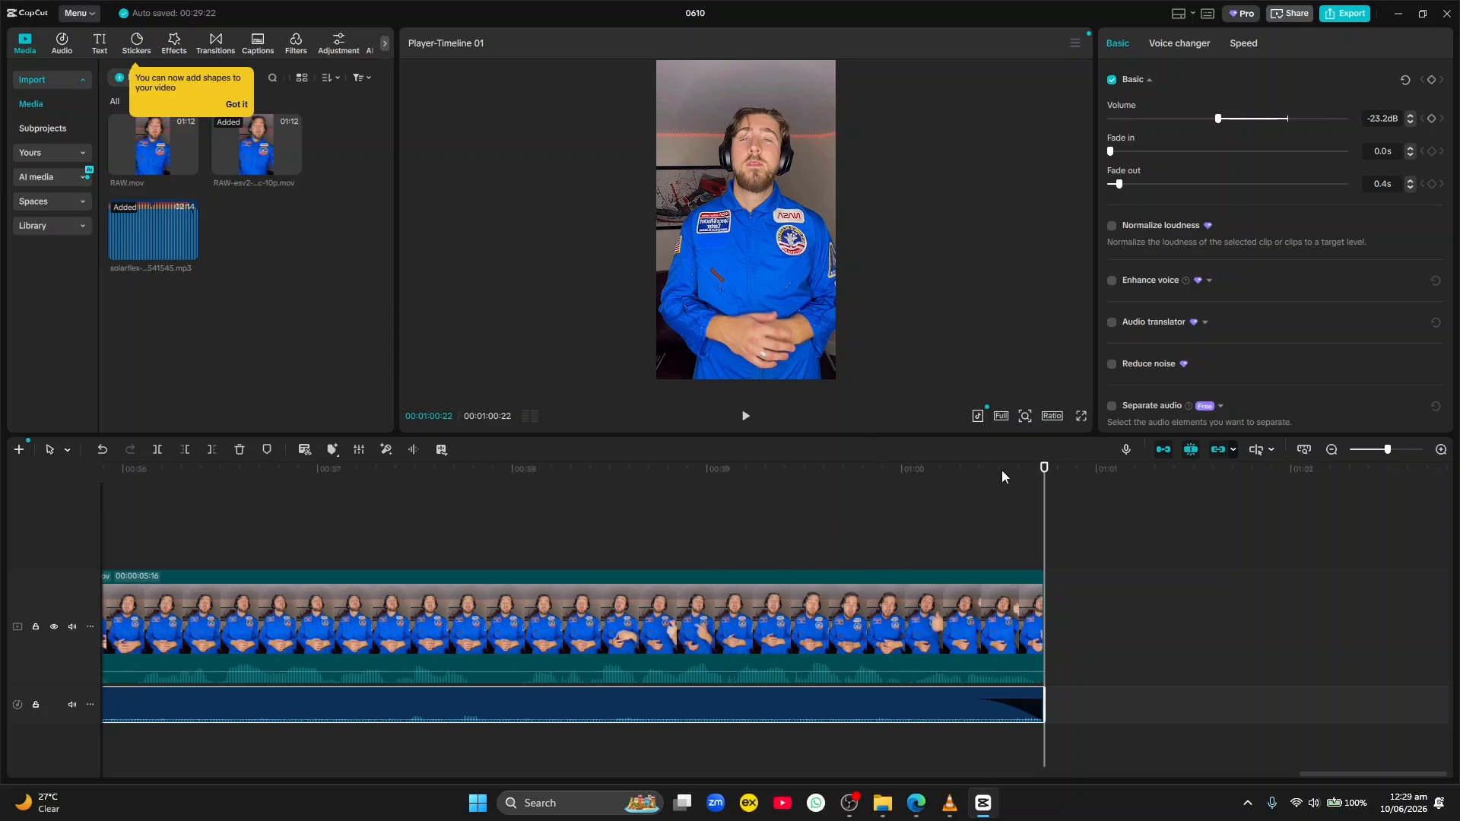
- Set the music clip's fade-in to 0.3 s and play the whole timeline from 00:00:00:00
drag(1031, 467, 8, 483)
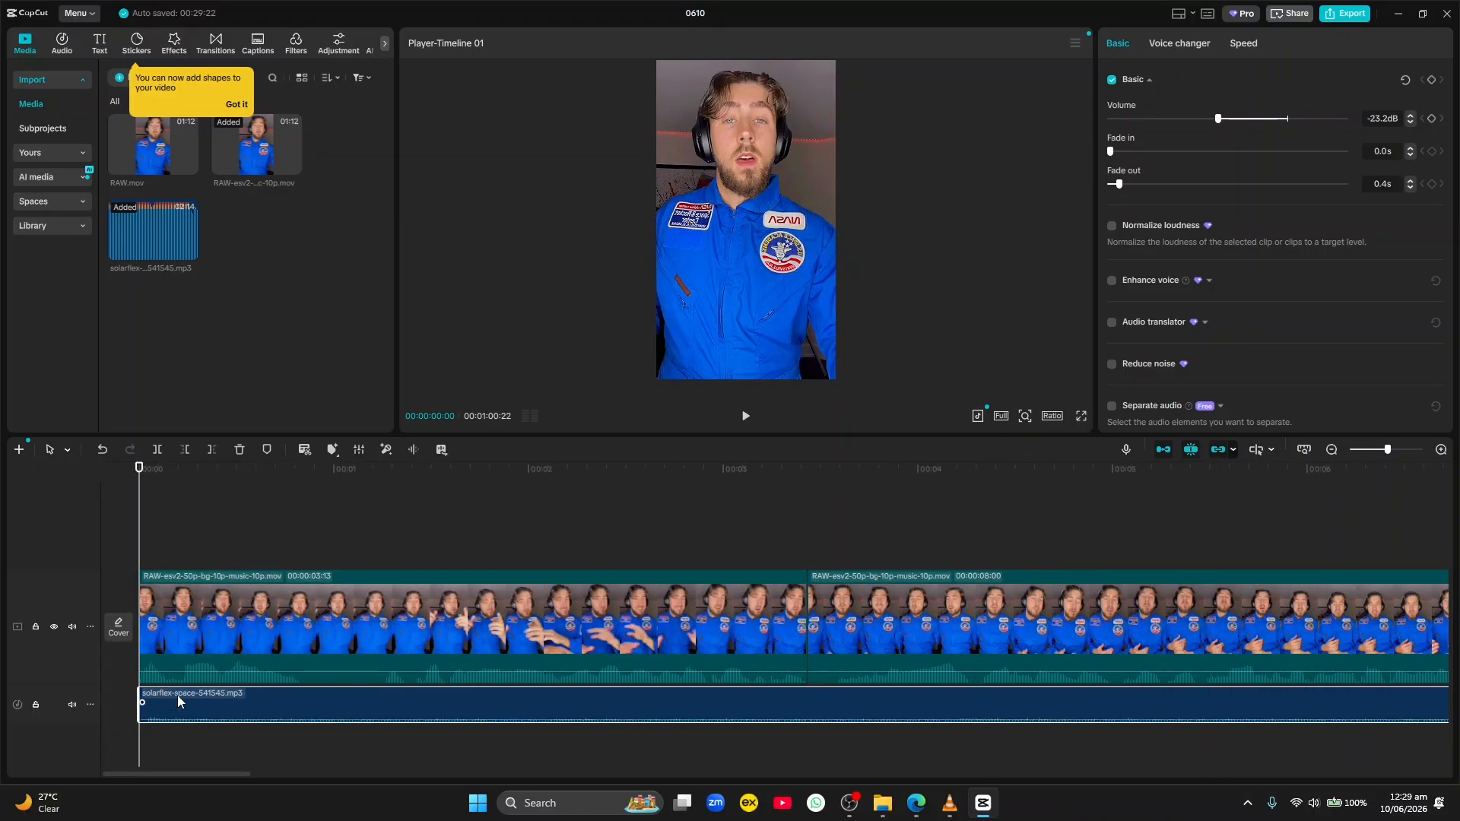
mouse_move(1111, 151)
mouse_down()
mouse_move(1156, 151)
mouse_move(1117, 174)
mouse_up()
click(745, 417)
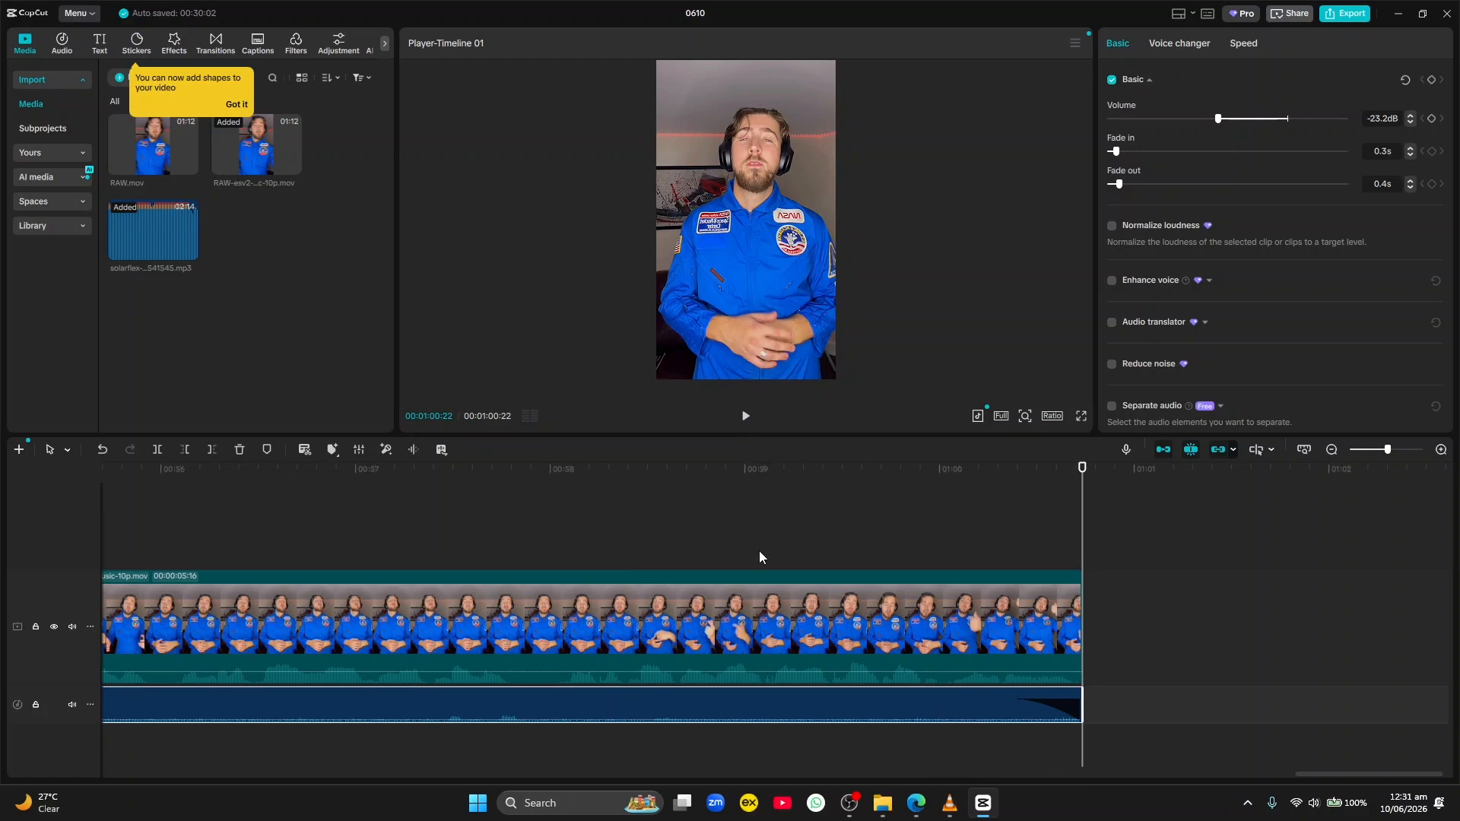
- Switch to File Explorer and play the original RAW.mov from the PODCASTS folder in VLC, pausing after the opening section
mouse_move(886, 811)
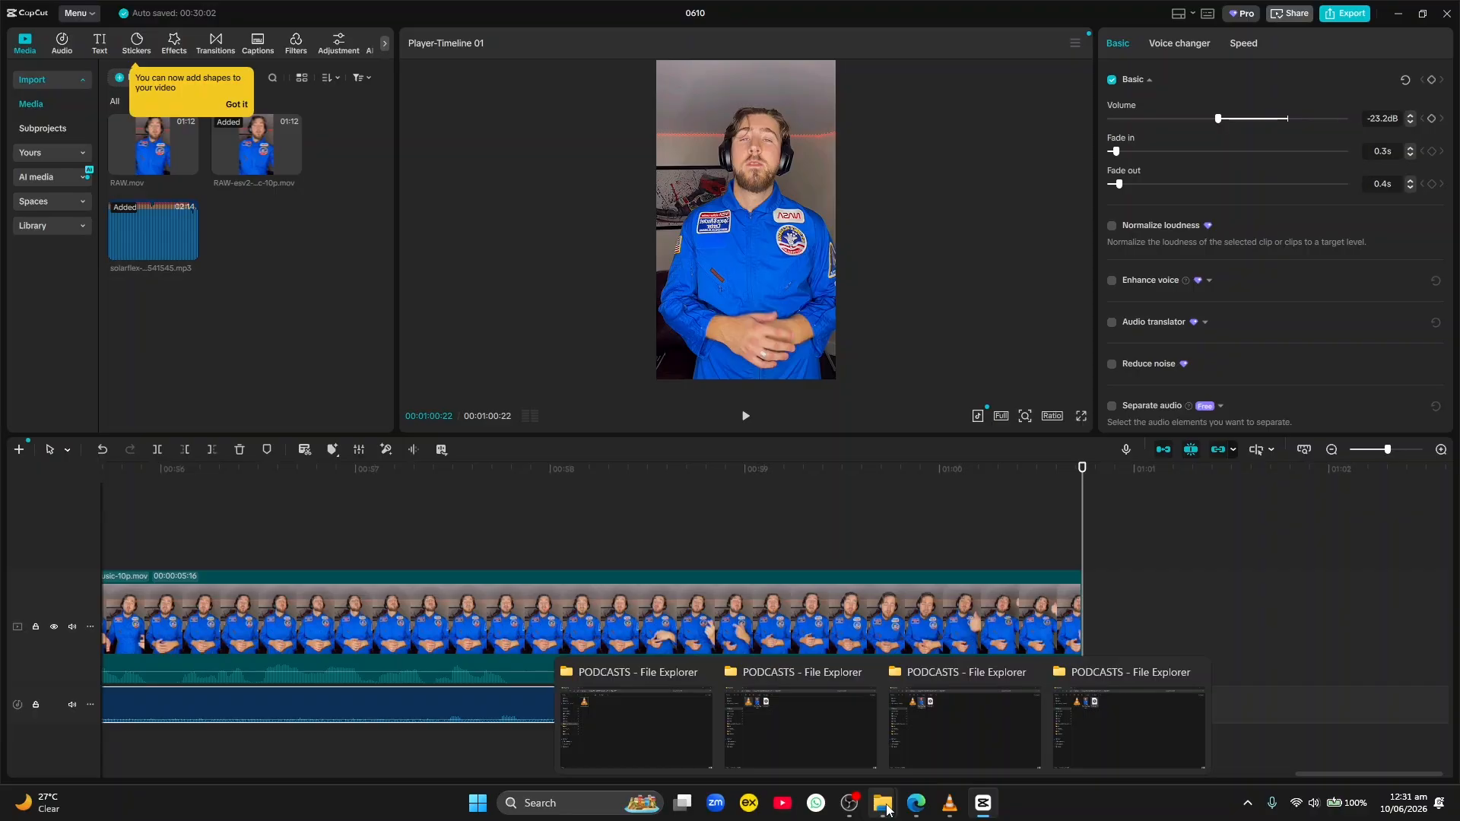
click(1006, 761)
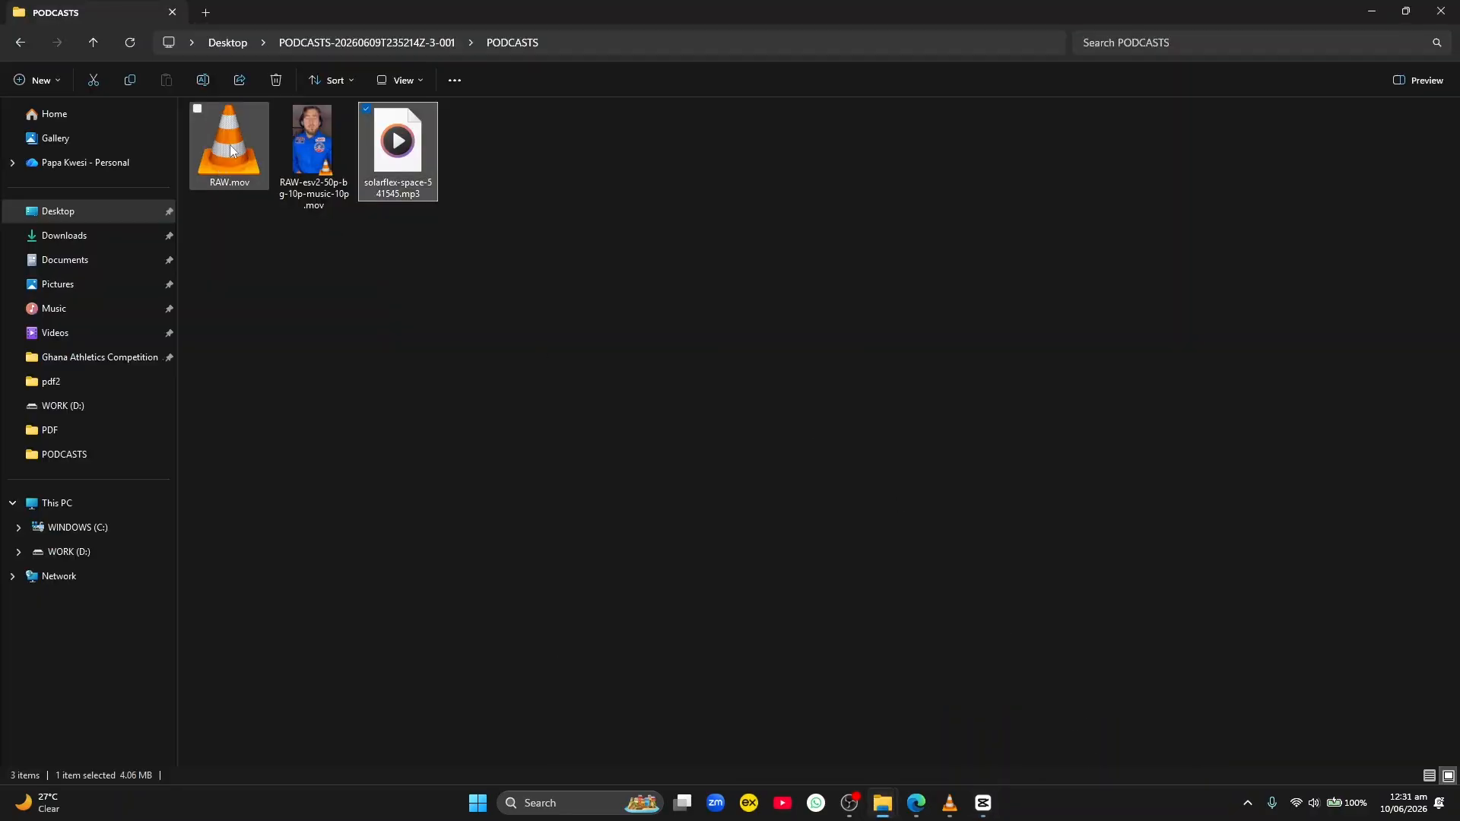
click(344, 237)
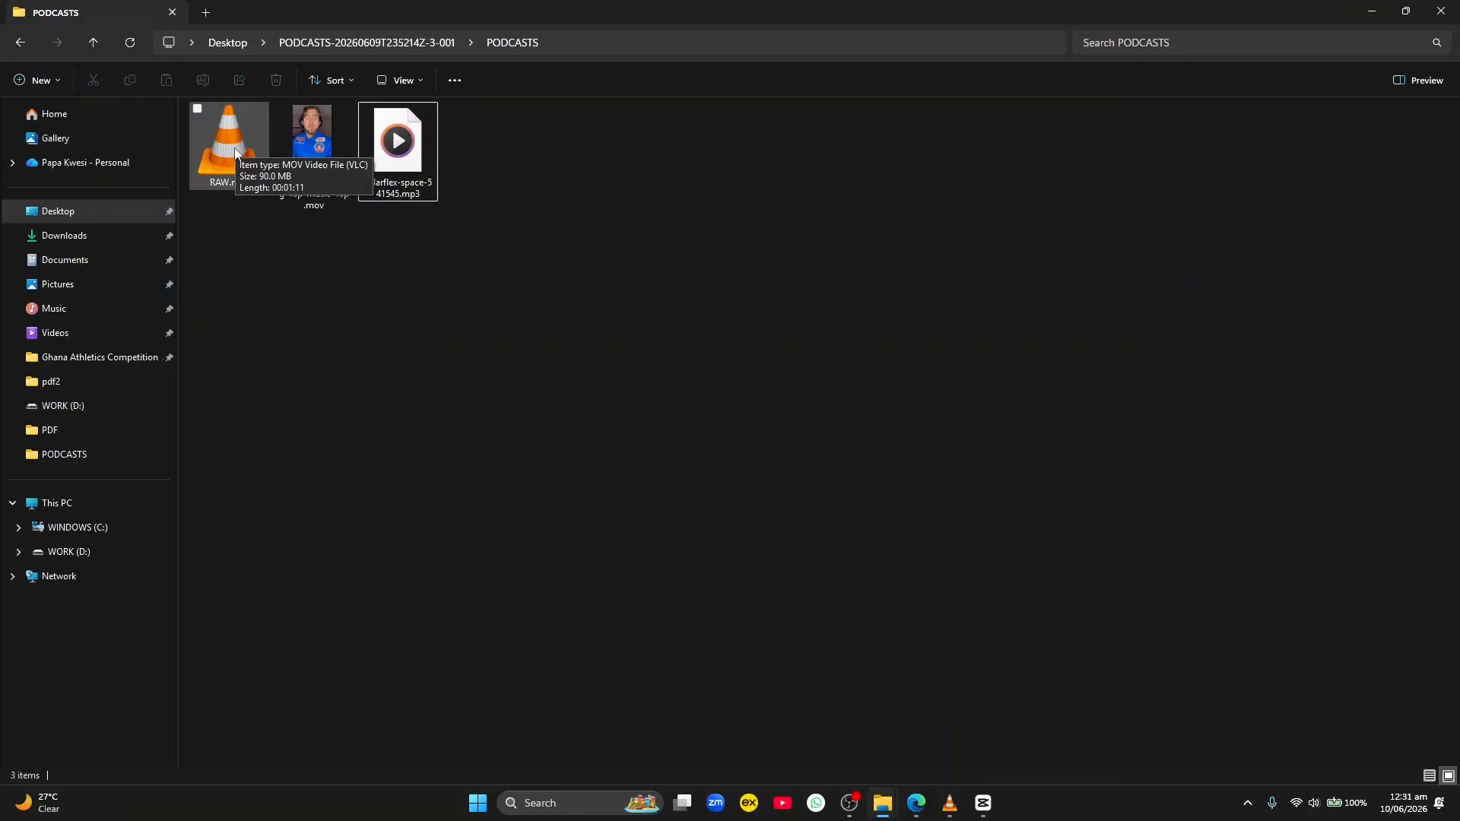
double_click(234, 149)
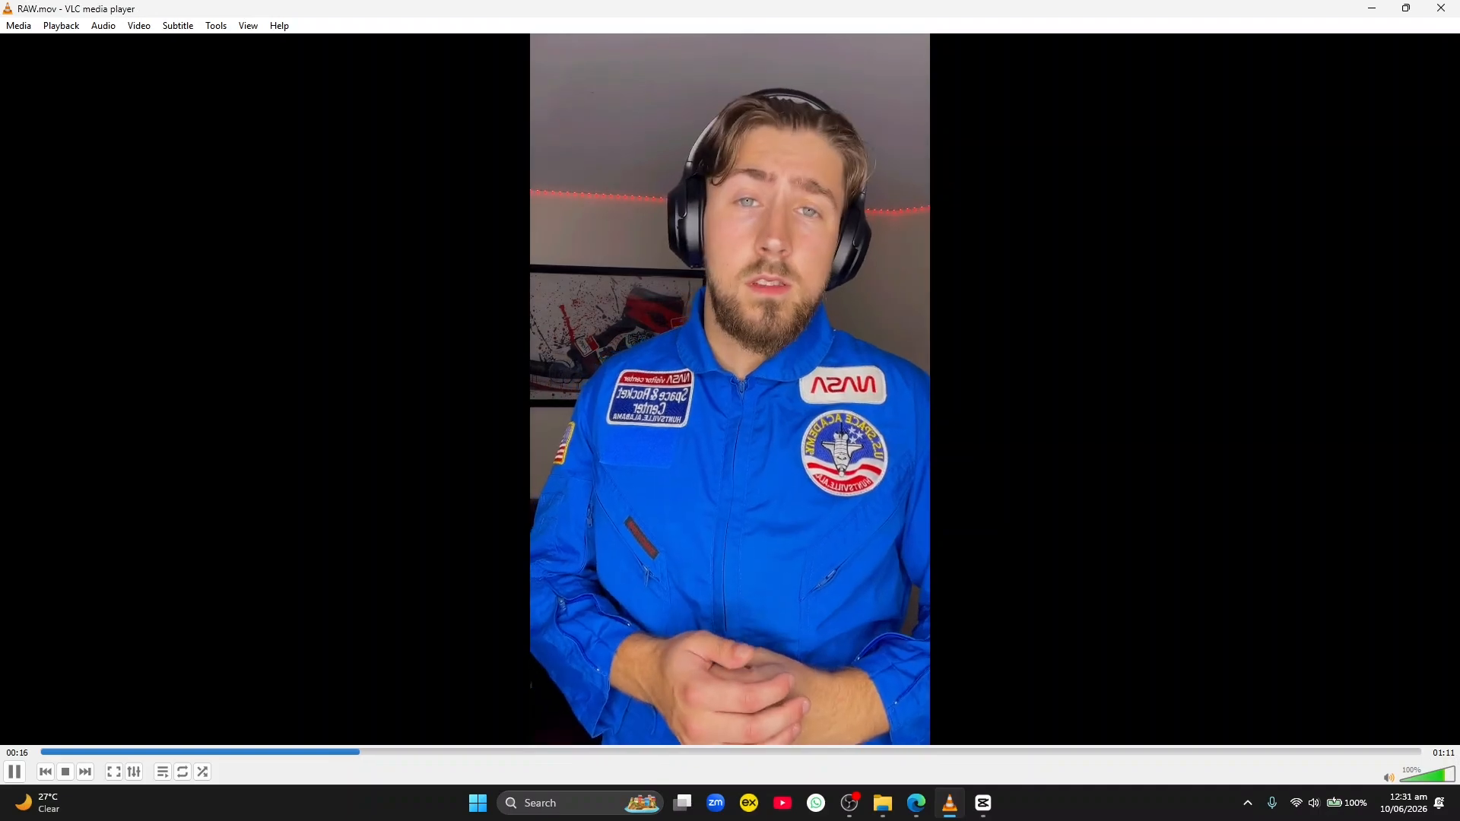
click(412, 606)
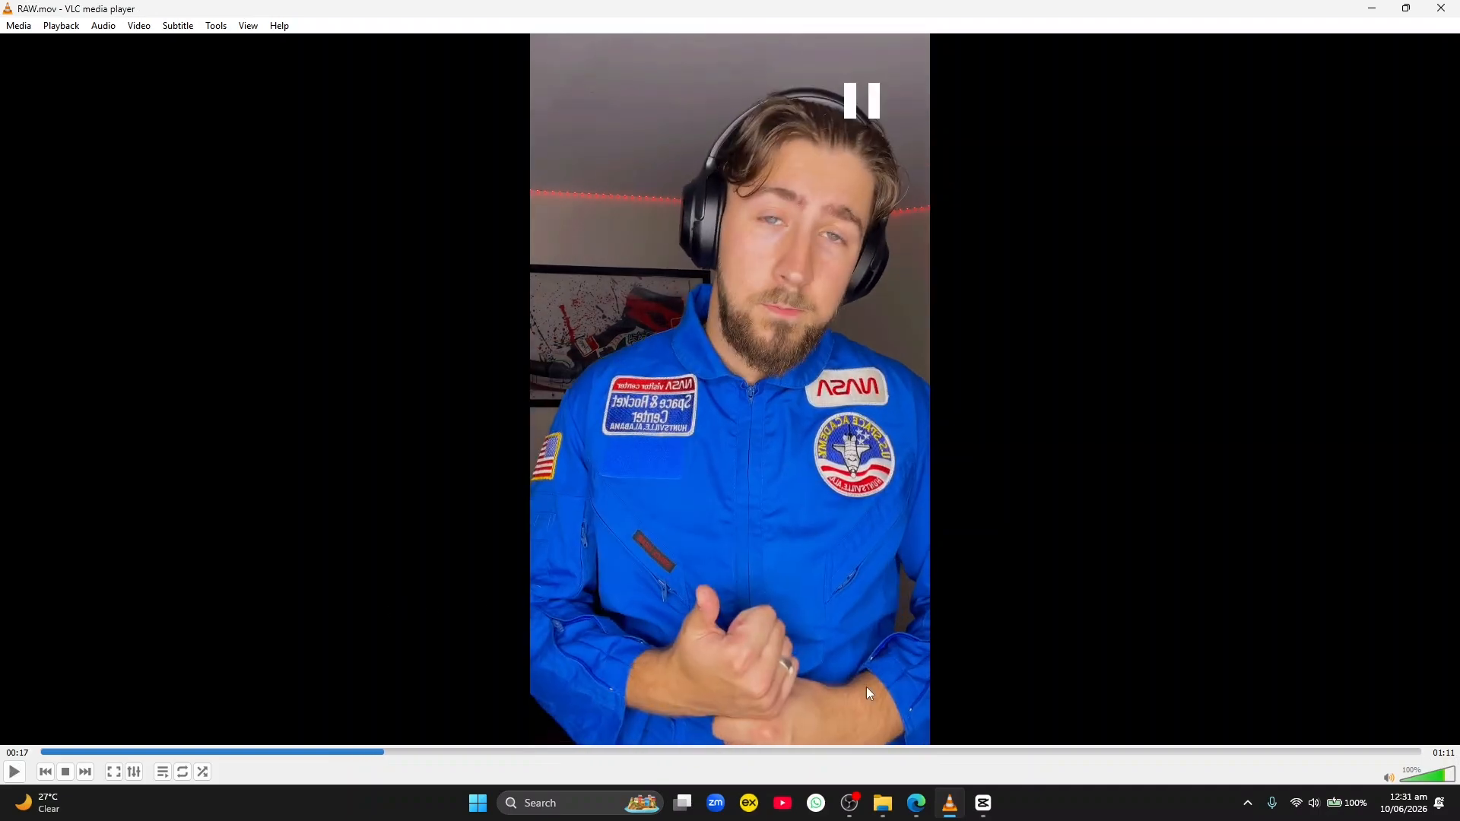
- Switch back to CapCut and play the opening section of the edited timeline to compare it with the original
click(983, 802)
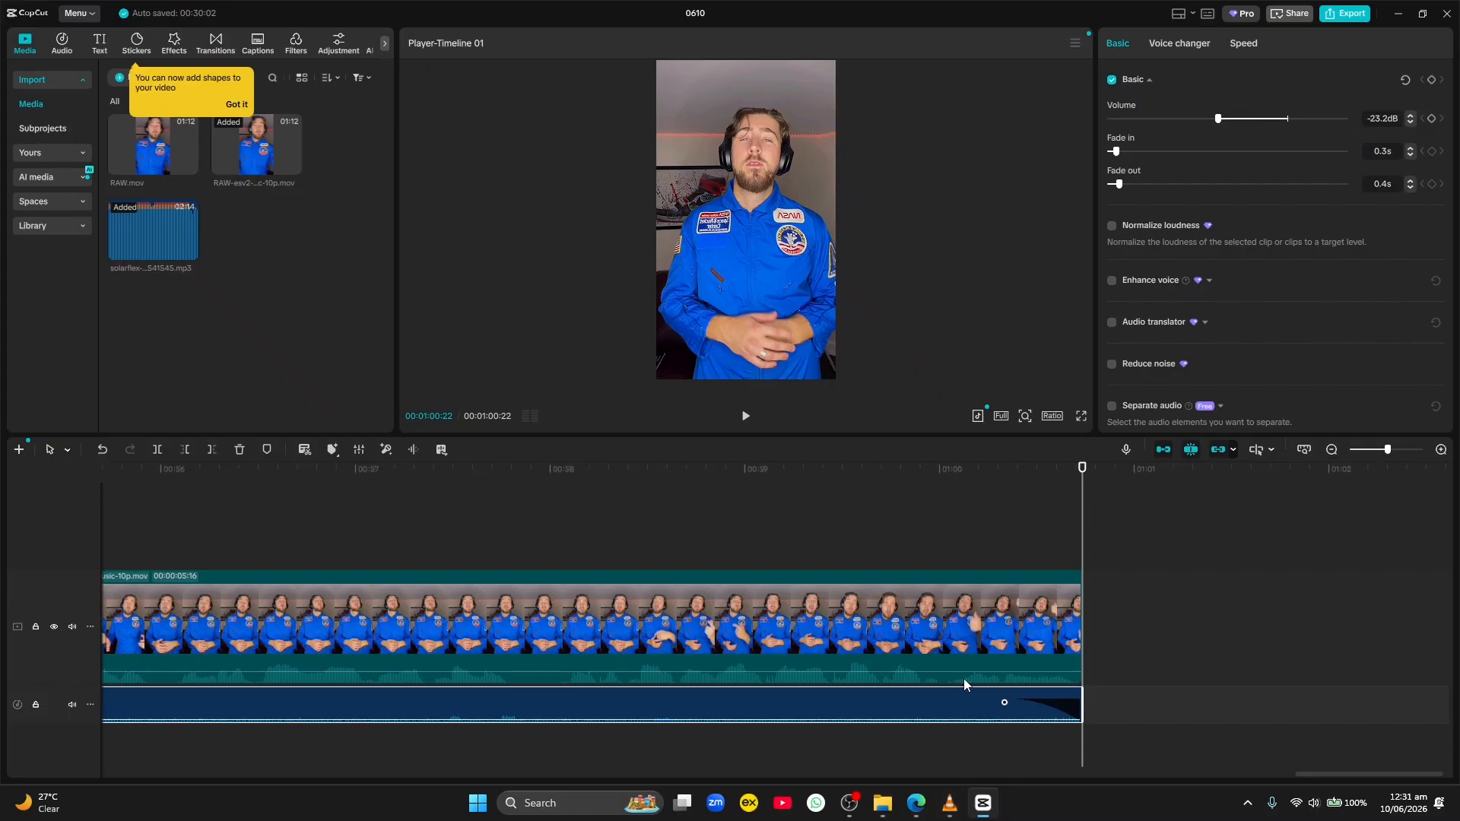
drag(888, 464, 0, 471)
click(746, 416)
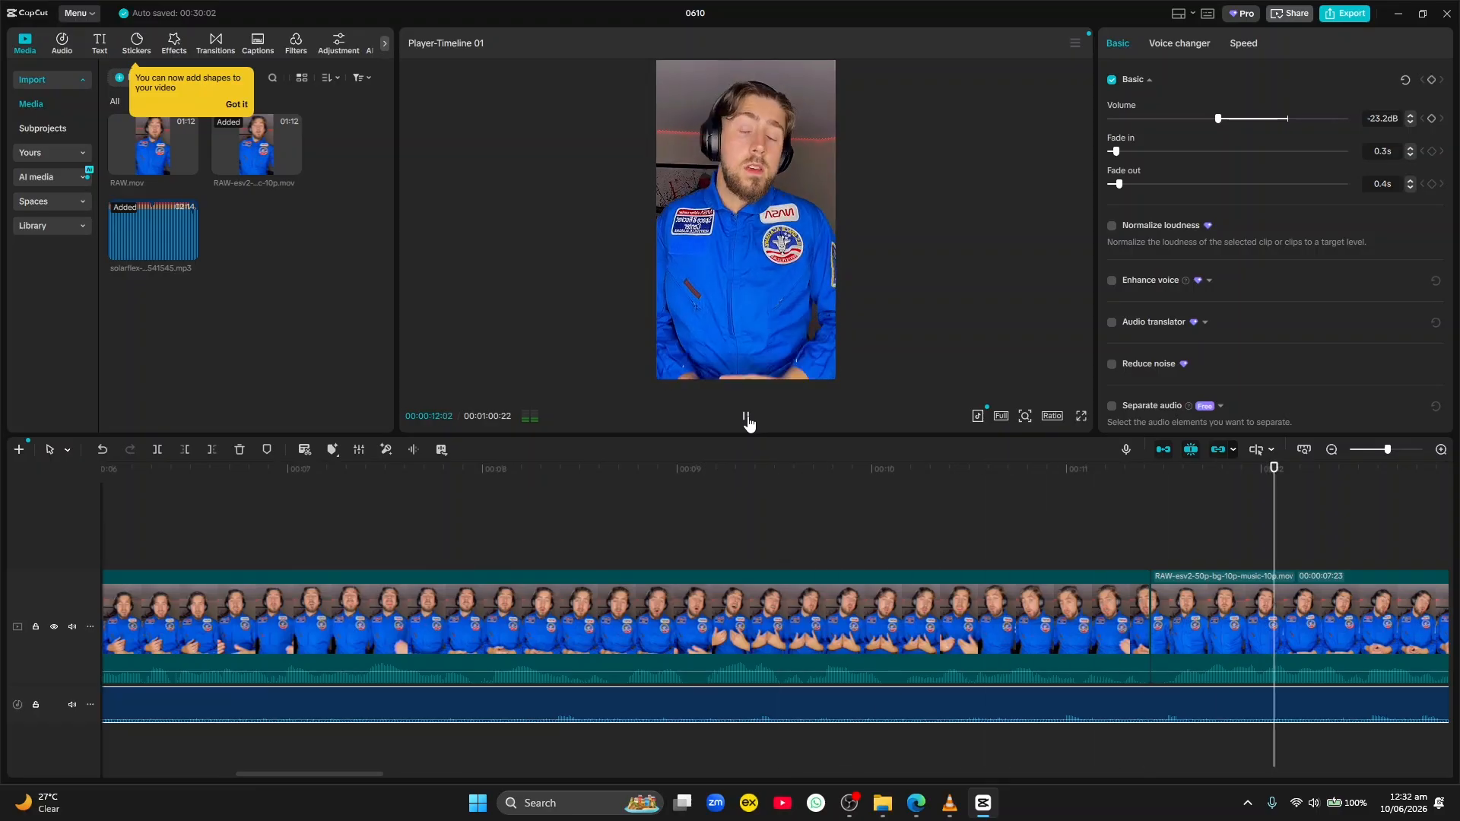
click(746, 418)
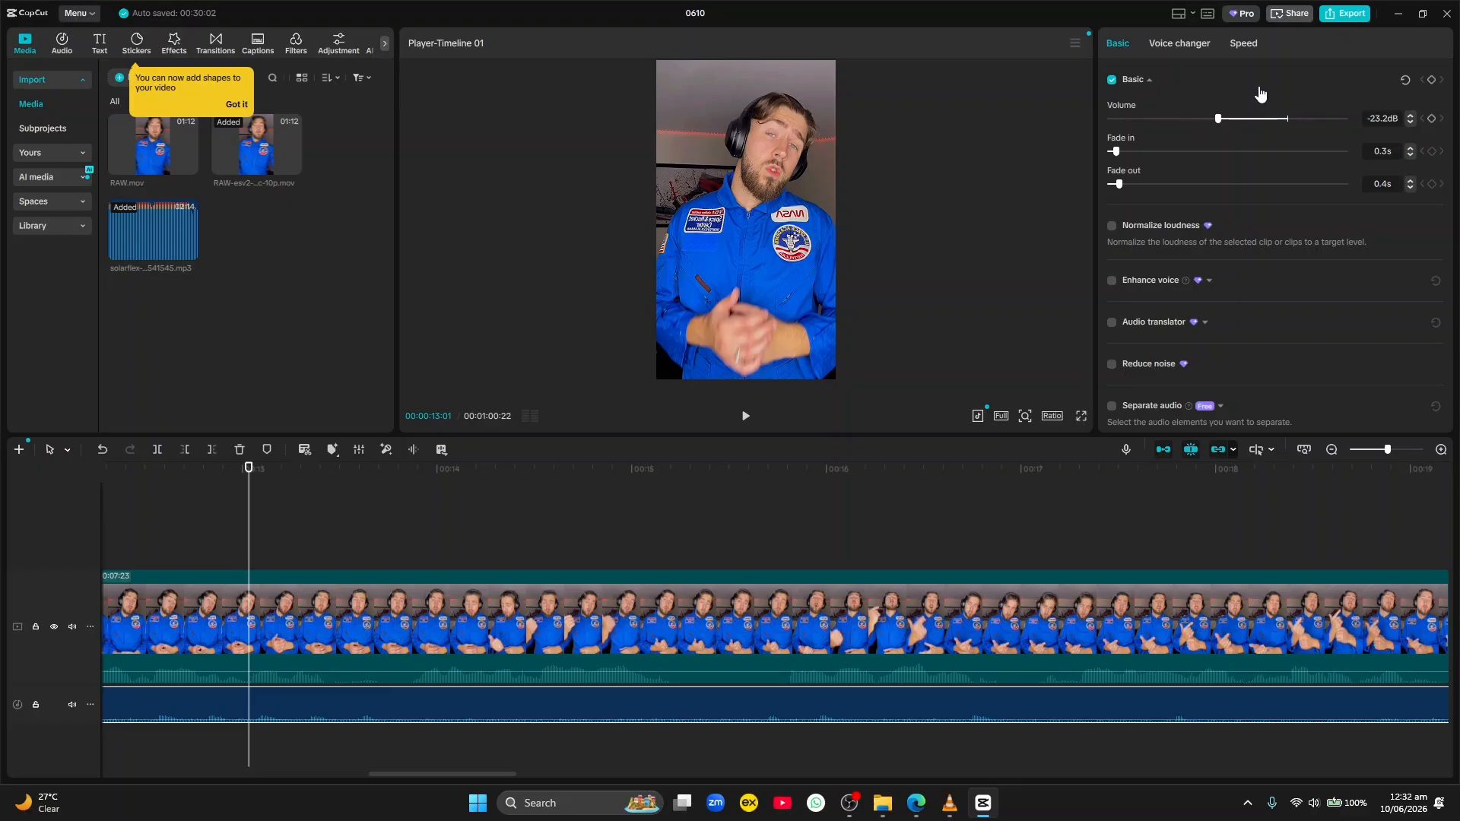
- Start exporting the project and name the output file "My first Edit"
click(1336, 15)
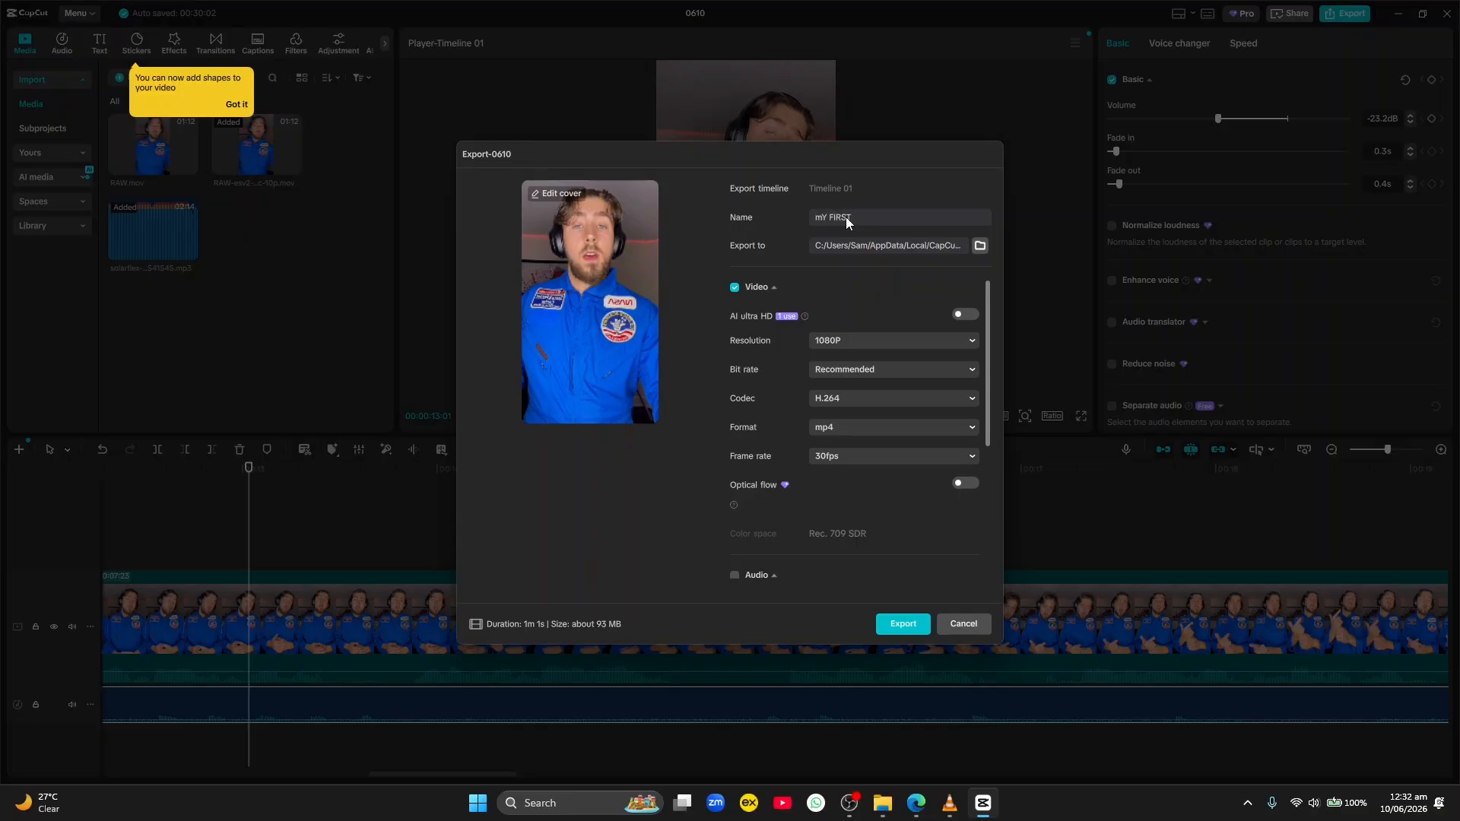
key(ctrl+a)
text(My first Edi)
- Set the export destination to the PODCASTS folder inside PODCASTS-20260609T235214Z-3-001 on the Desktop
click(982, 248)
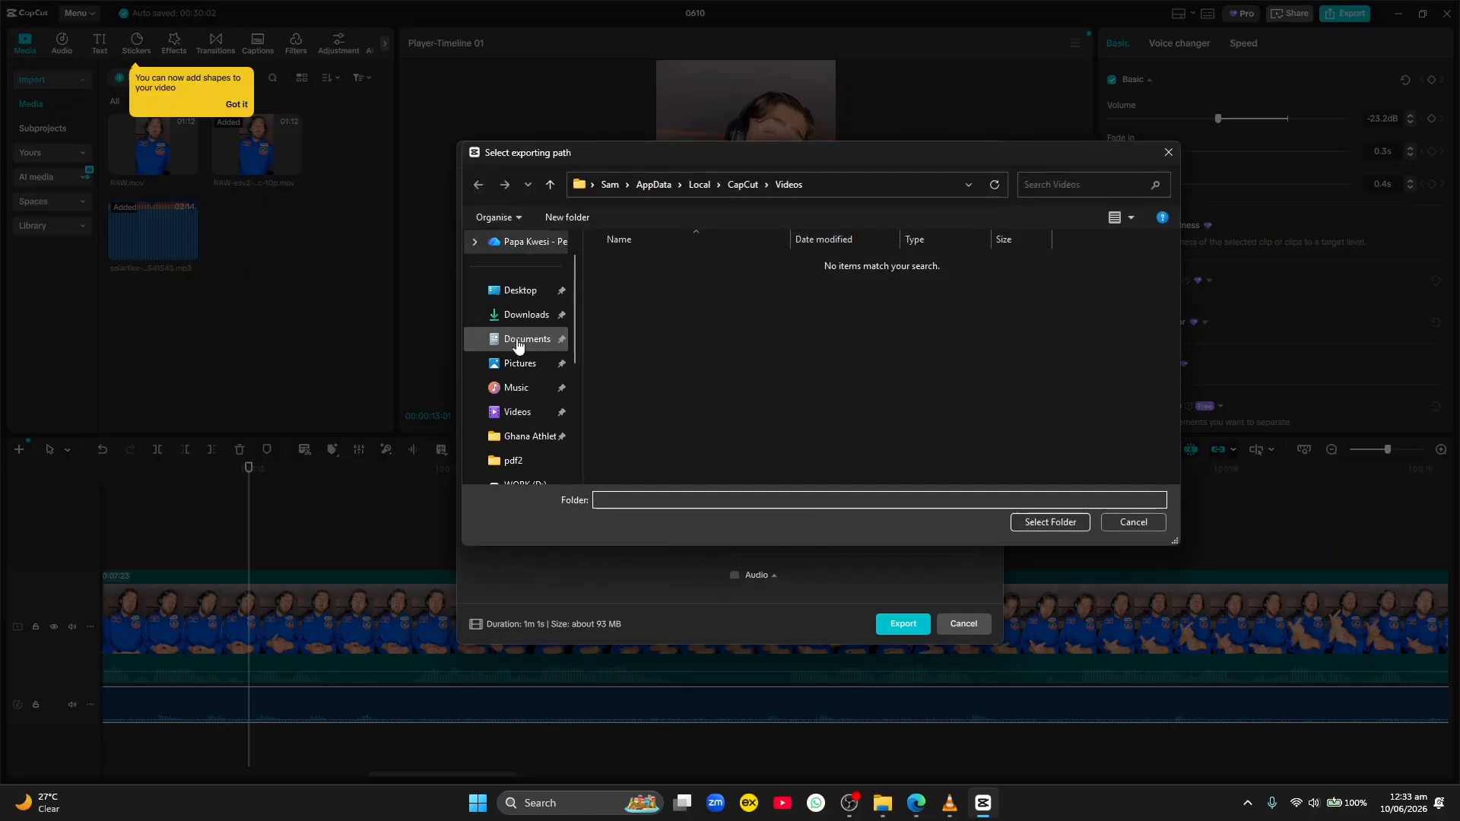
click(521, 299)
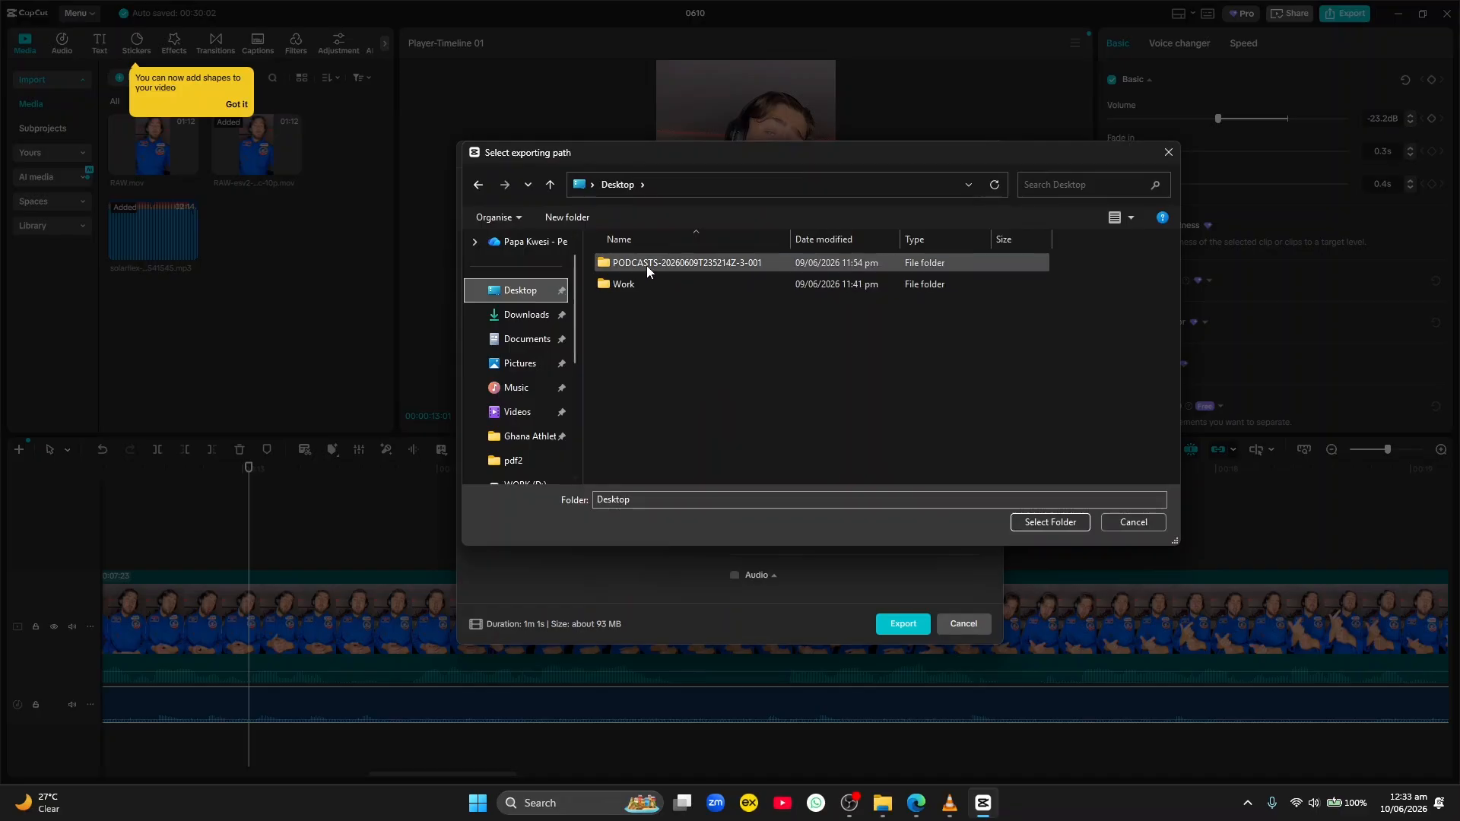
double_click(646, 266)
double_click(651, 263)
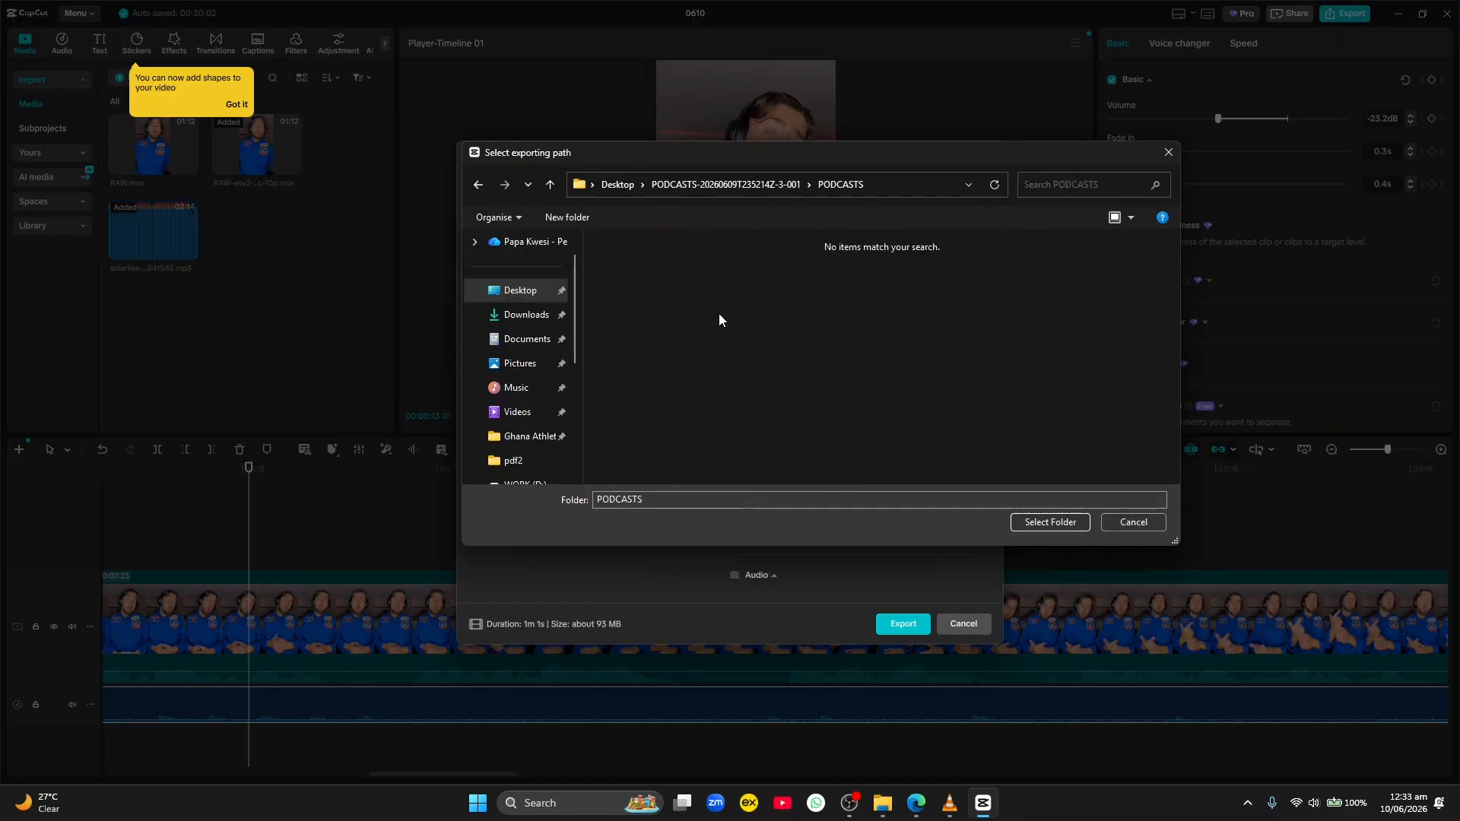
click(1082, 520)
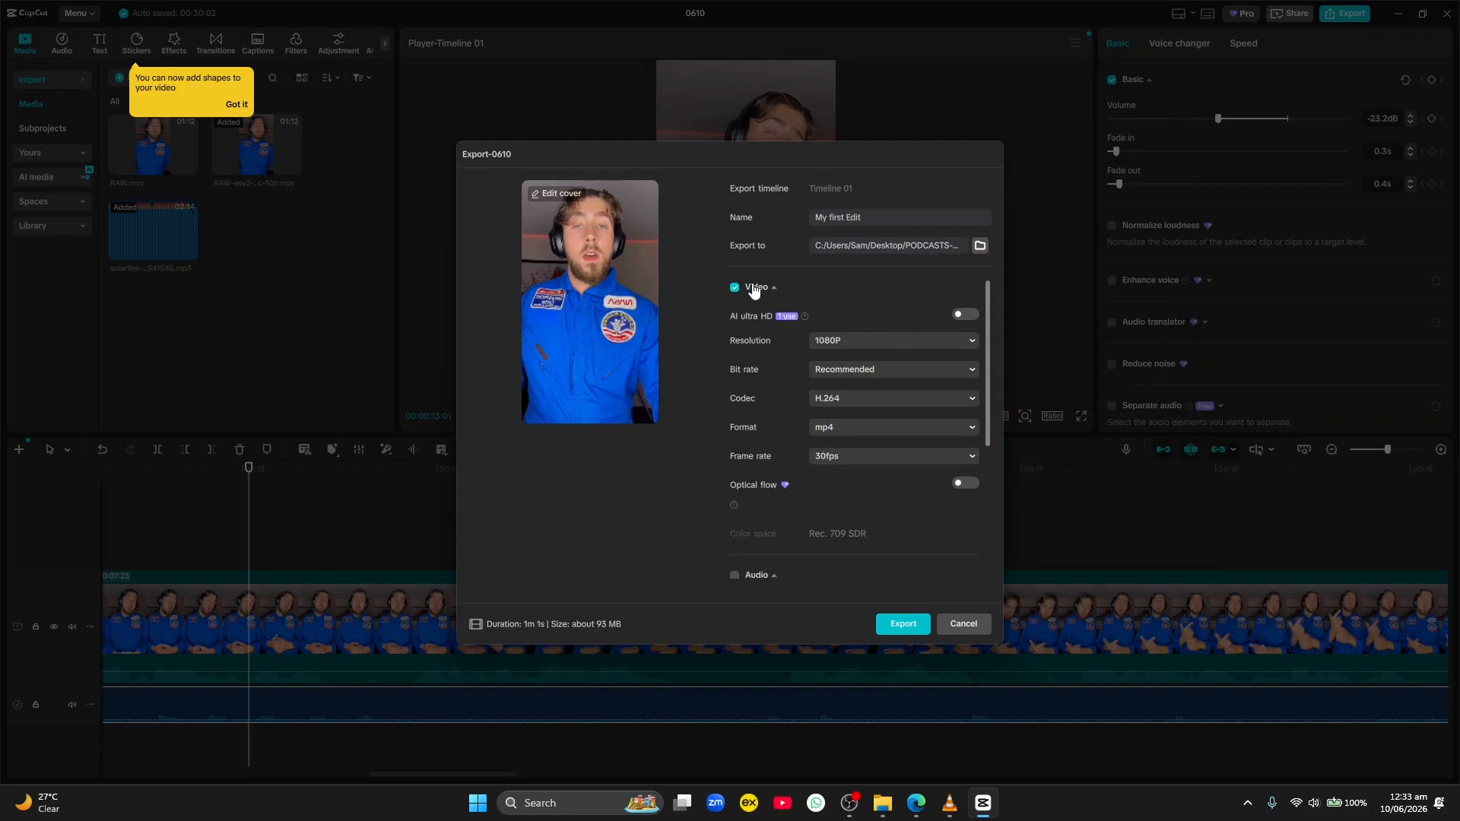
- Export the video at 1080P with the recommended bit rate, H.264 codec, mp4 format and 30fps, and dismiss the sharing options
scroll(763, 414, down, 3)
scroll(714, 331, up, 3)
scroll(753, 426, down, 3)
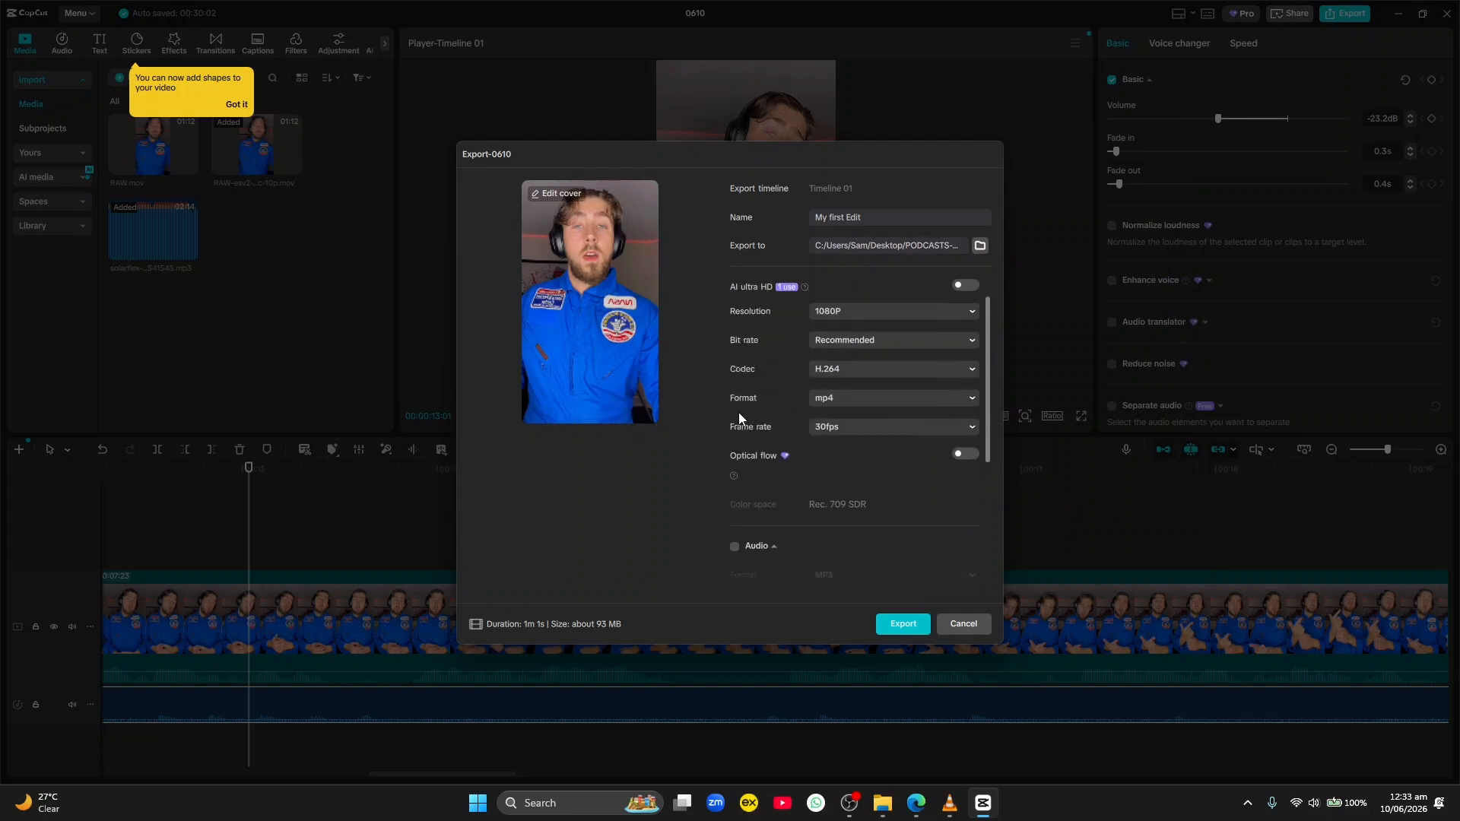
scroll(855, 372, up, 2)
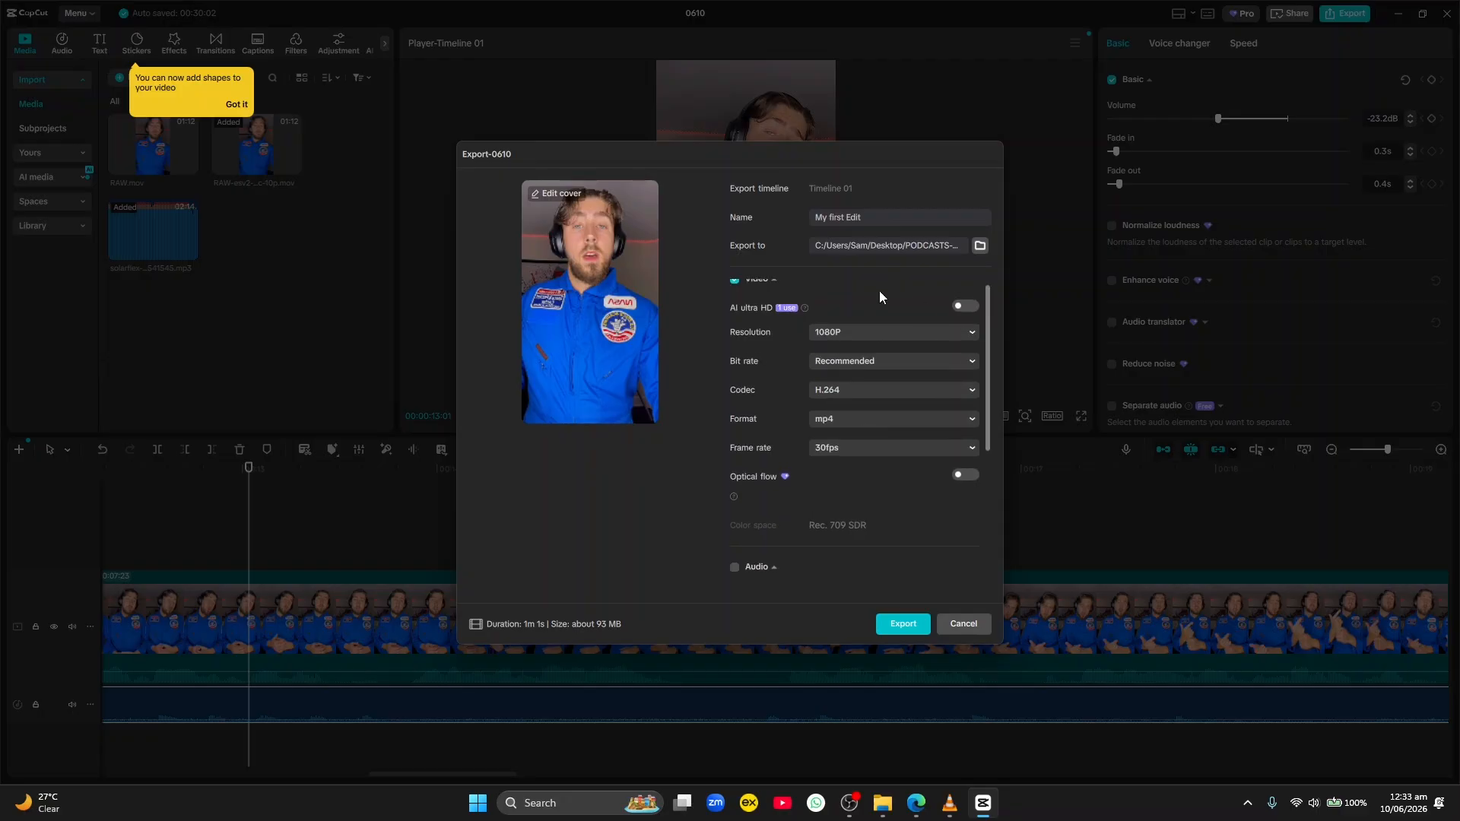
click(920, 333)
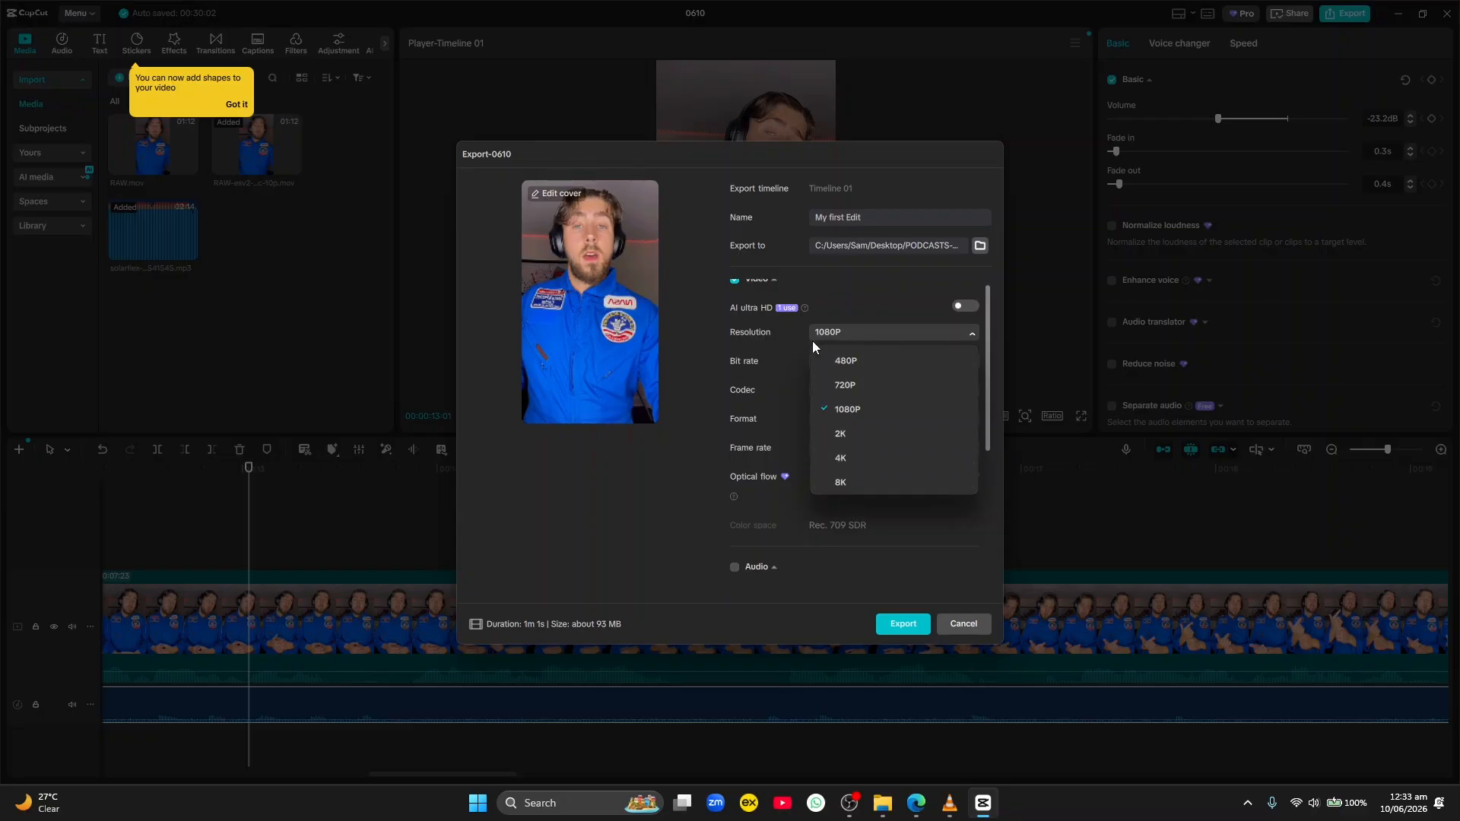
click(715, 340)
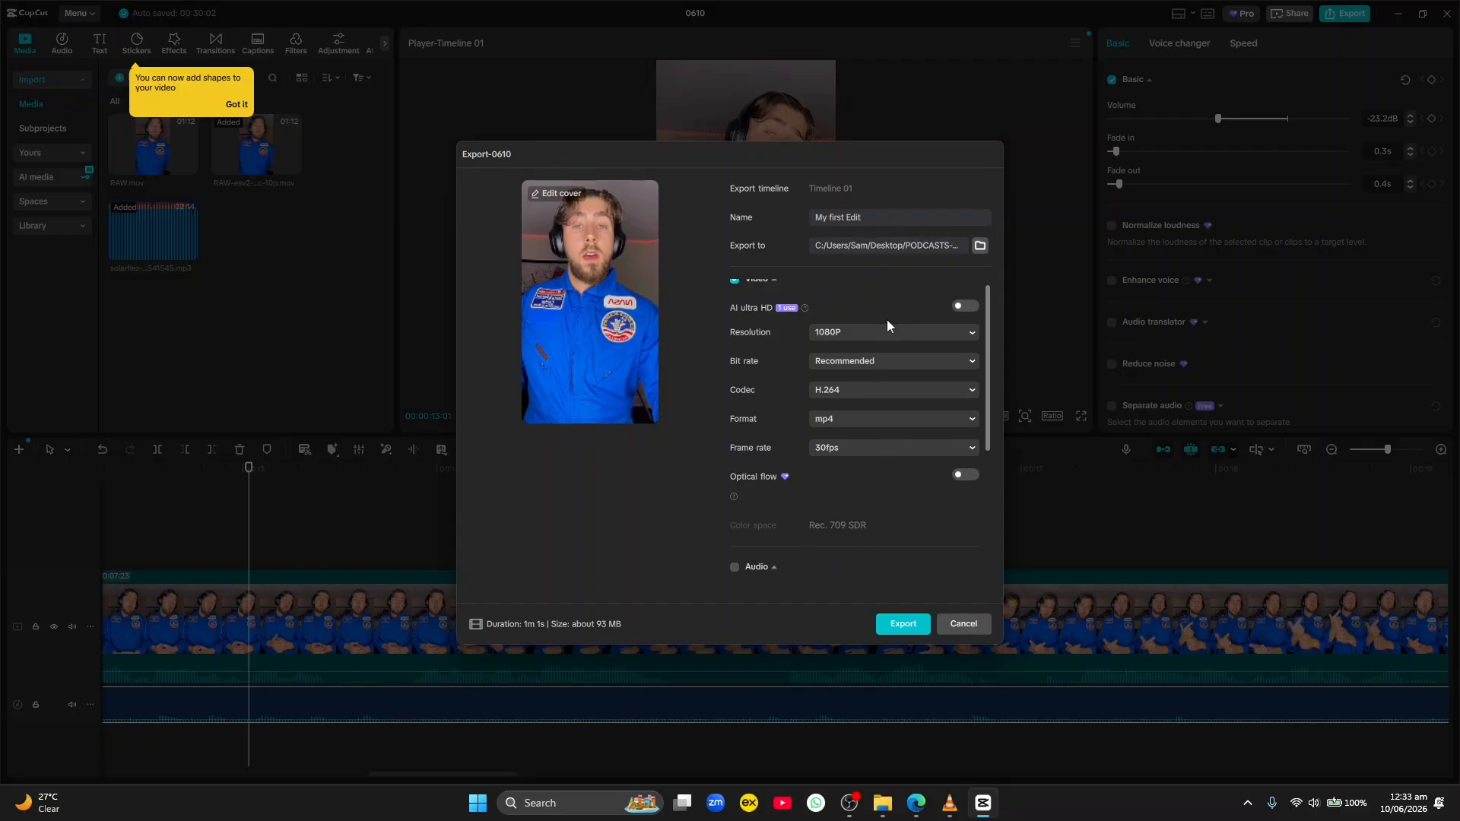
click(900, 636)
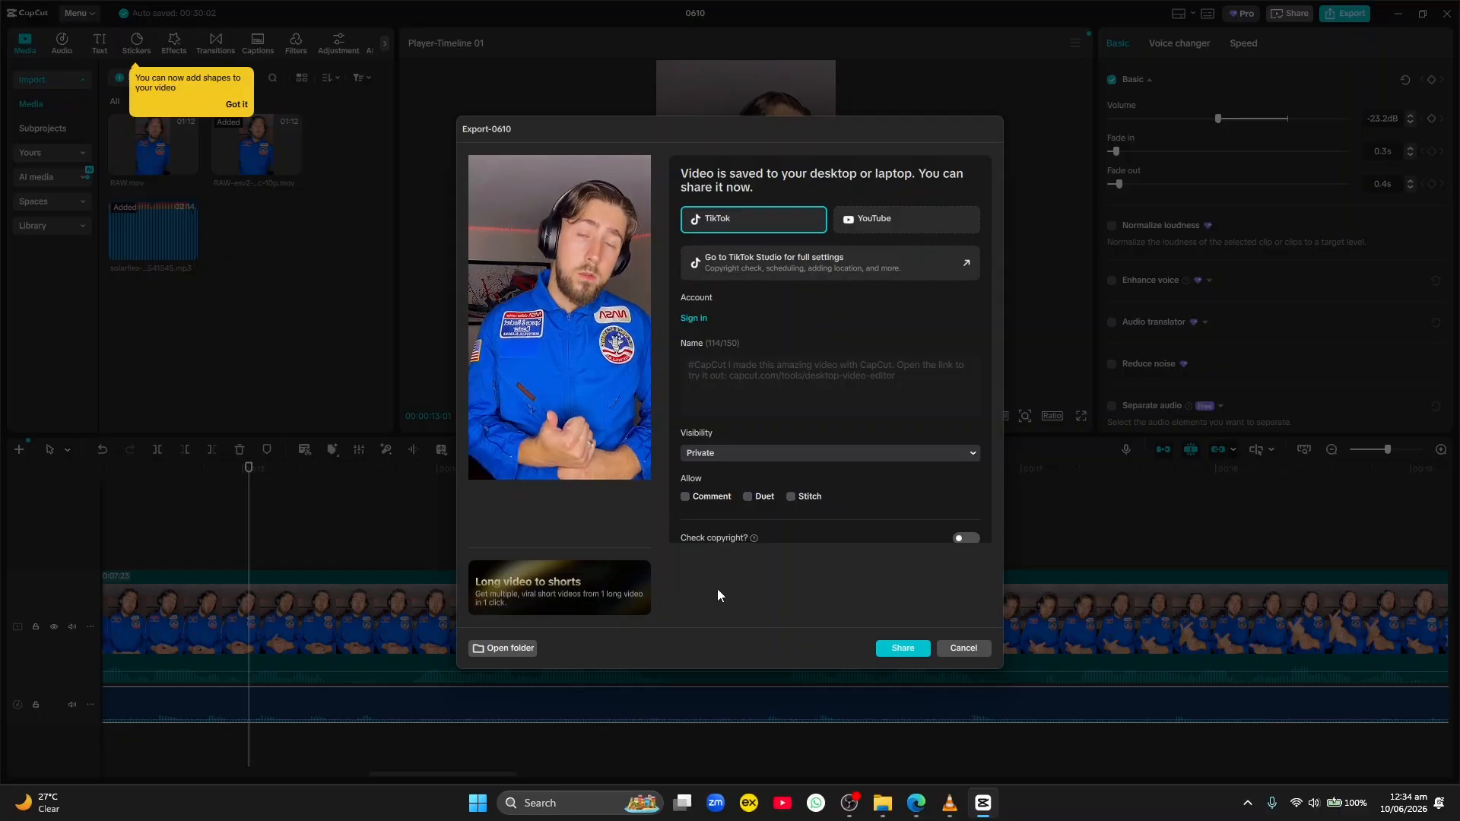
click(964, 649)
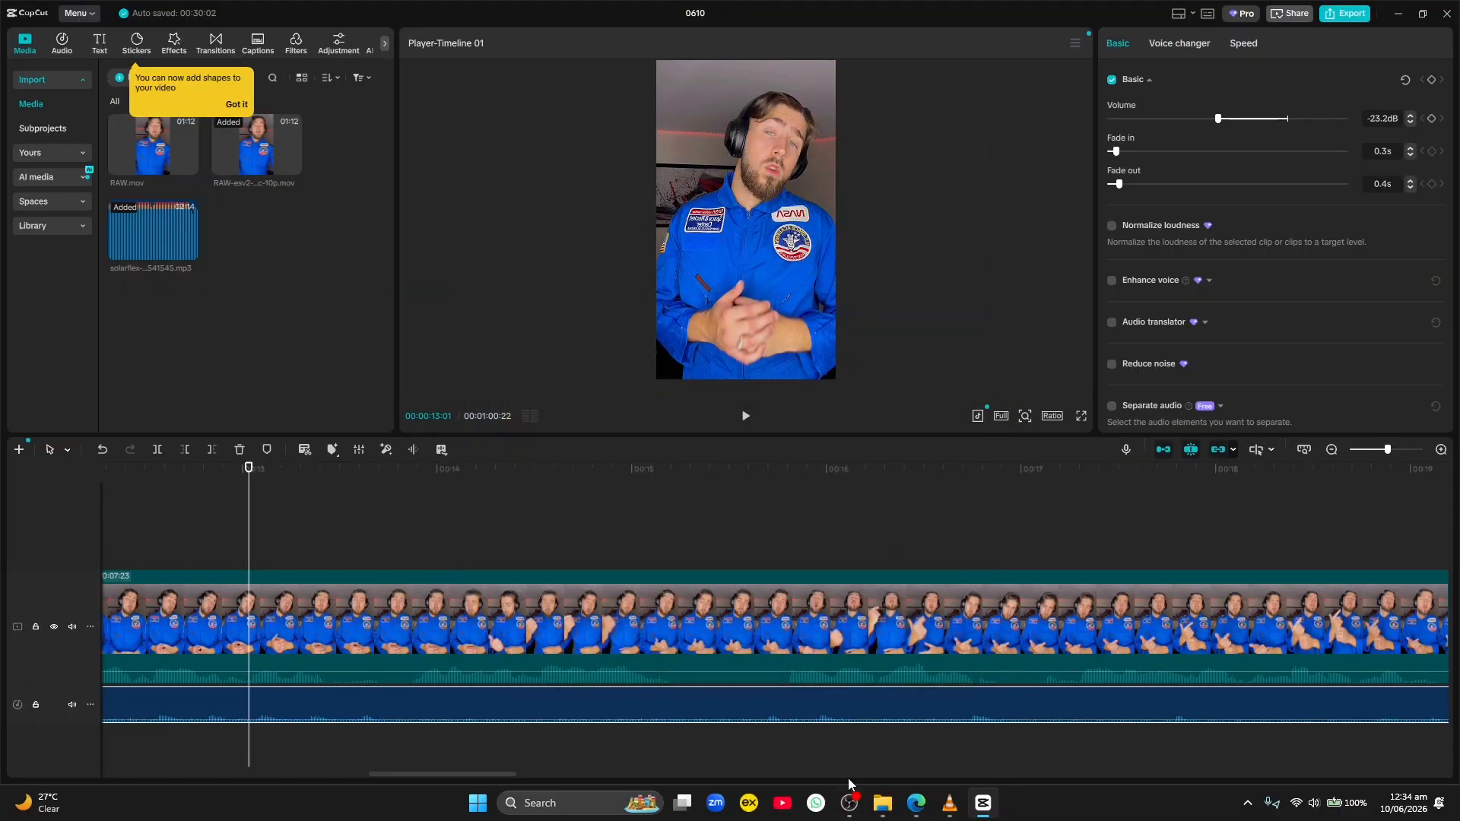
- Switch to the PODCASTS folder, enlarge its file thumbnails, and play the opening of the original RAW.mov in VLC
mouse_move(887, 811)
click(1080, 723)
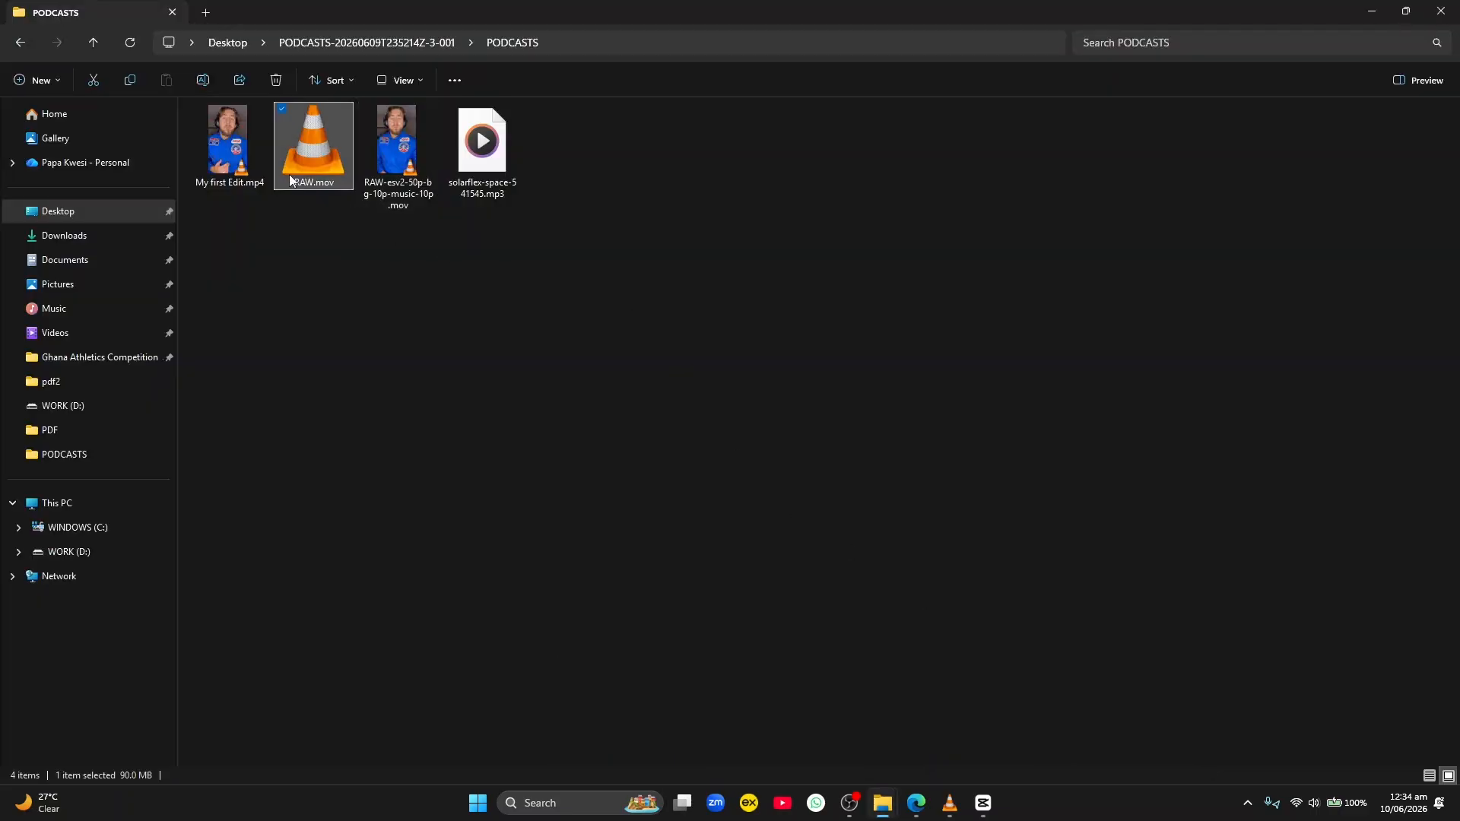
ctrl+scroll(229, 167, up, 3)
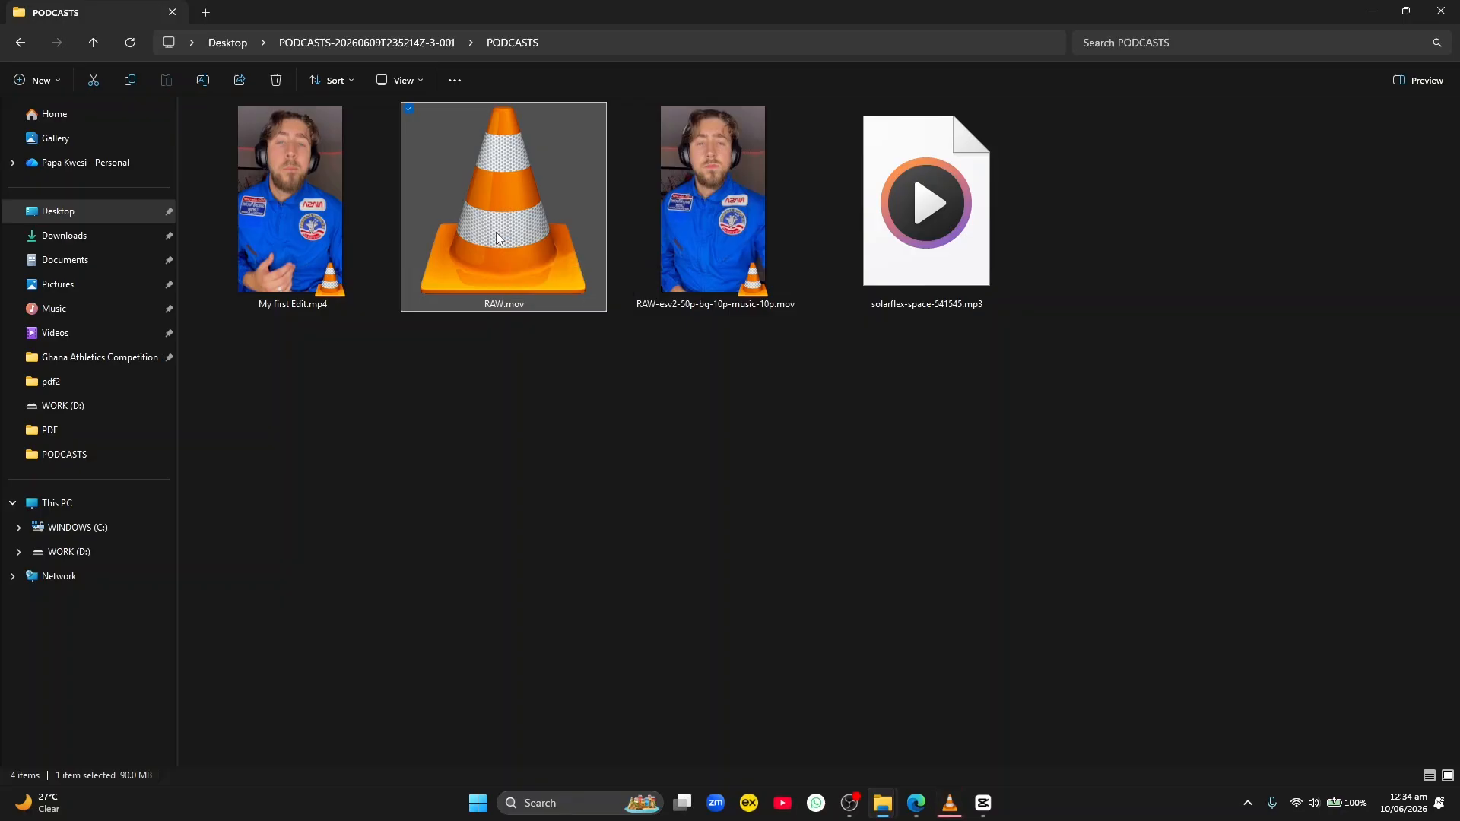
click(952, 802)
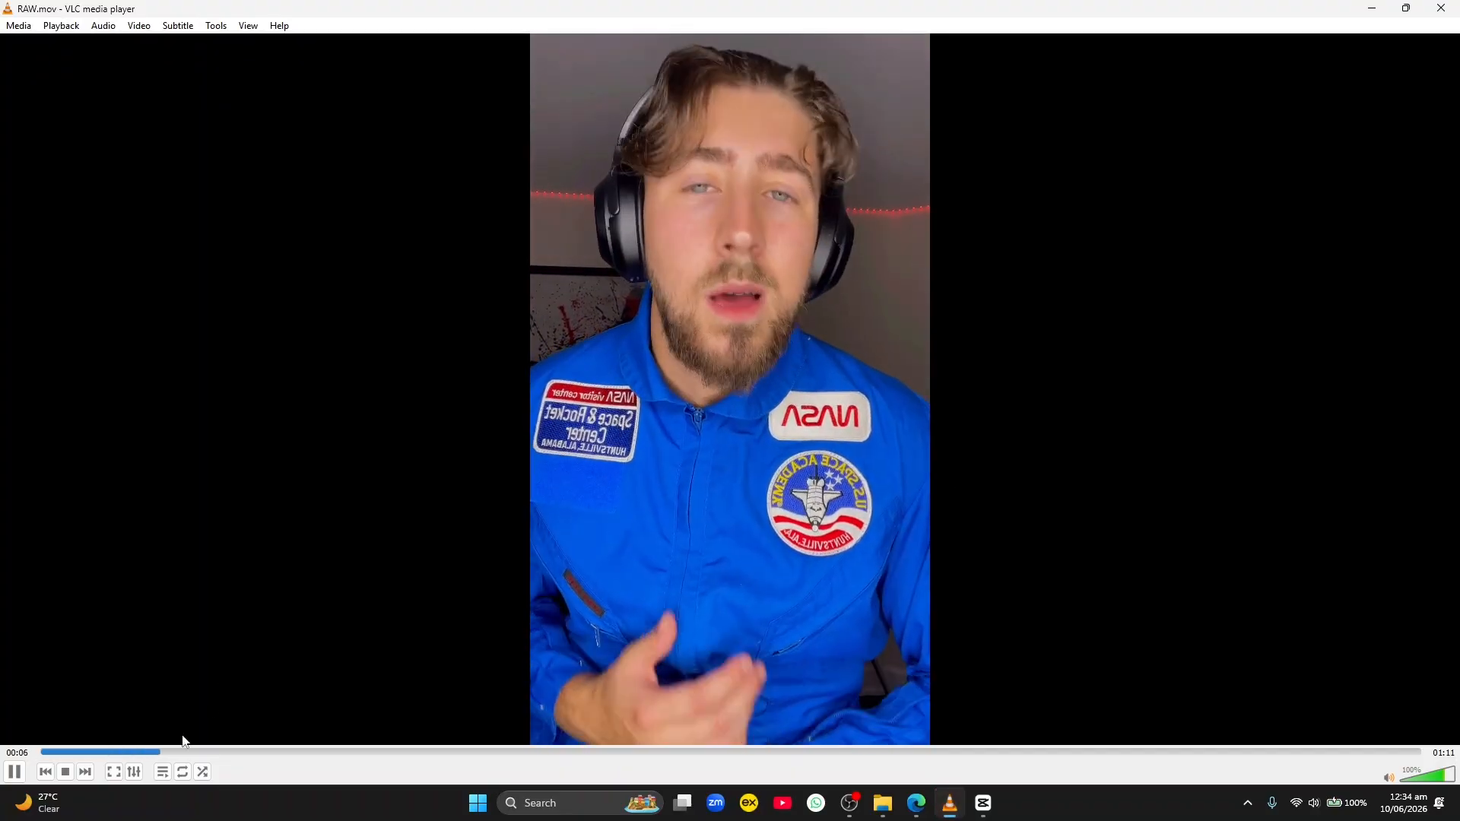
click(16, 771)
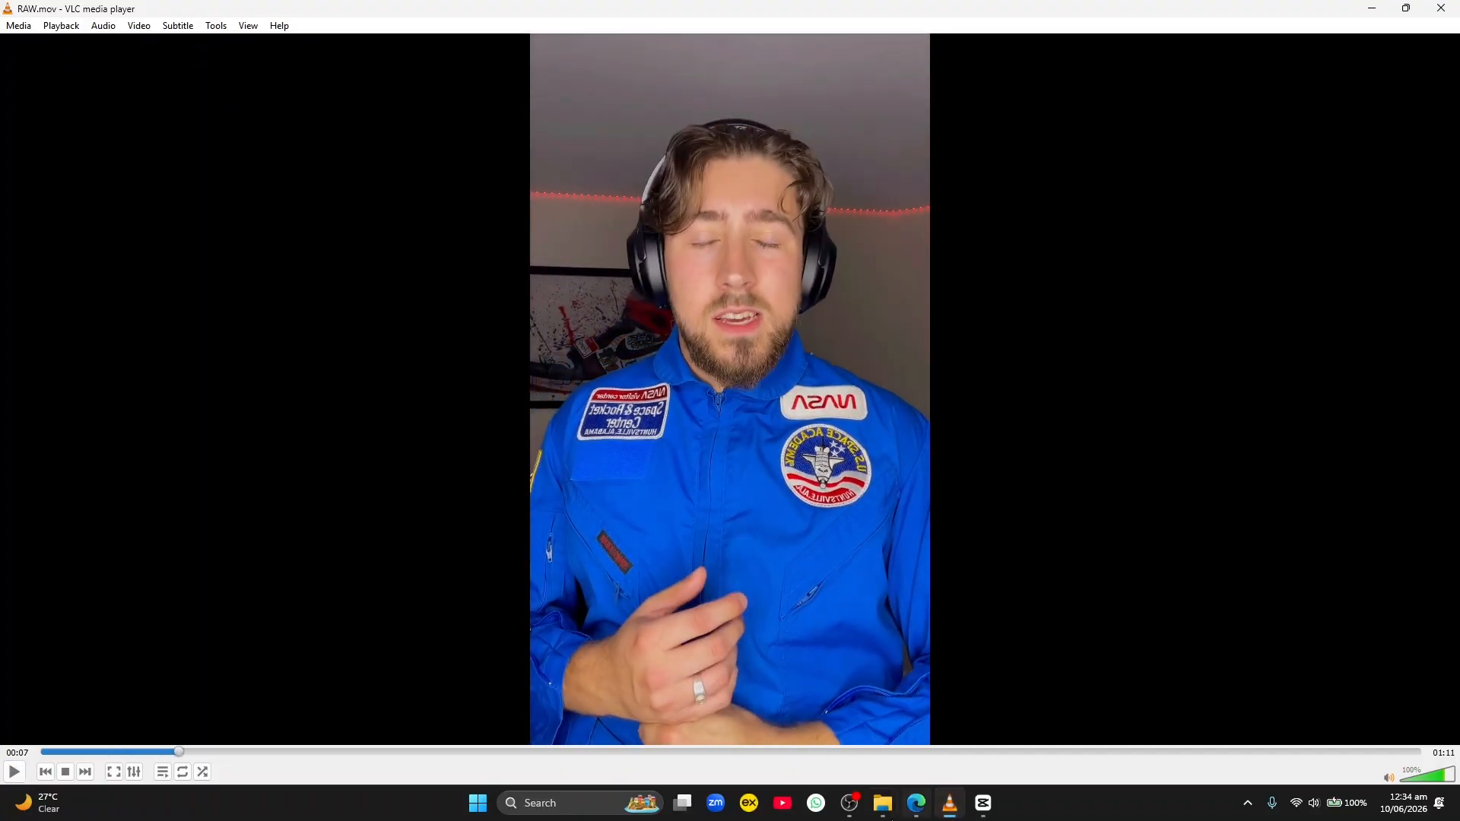
- Play the opening of the exported My first Edit.mp4 from the PODCASTS folder in VLC, pausing after a few seconds
mouse_move(882, 803)
click(1101, 718)
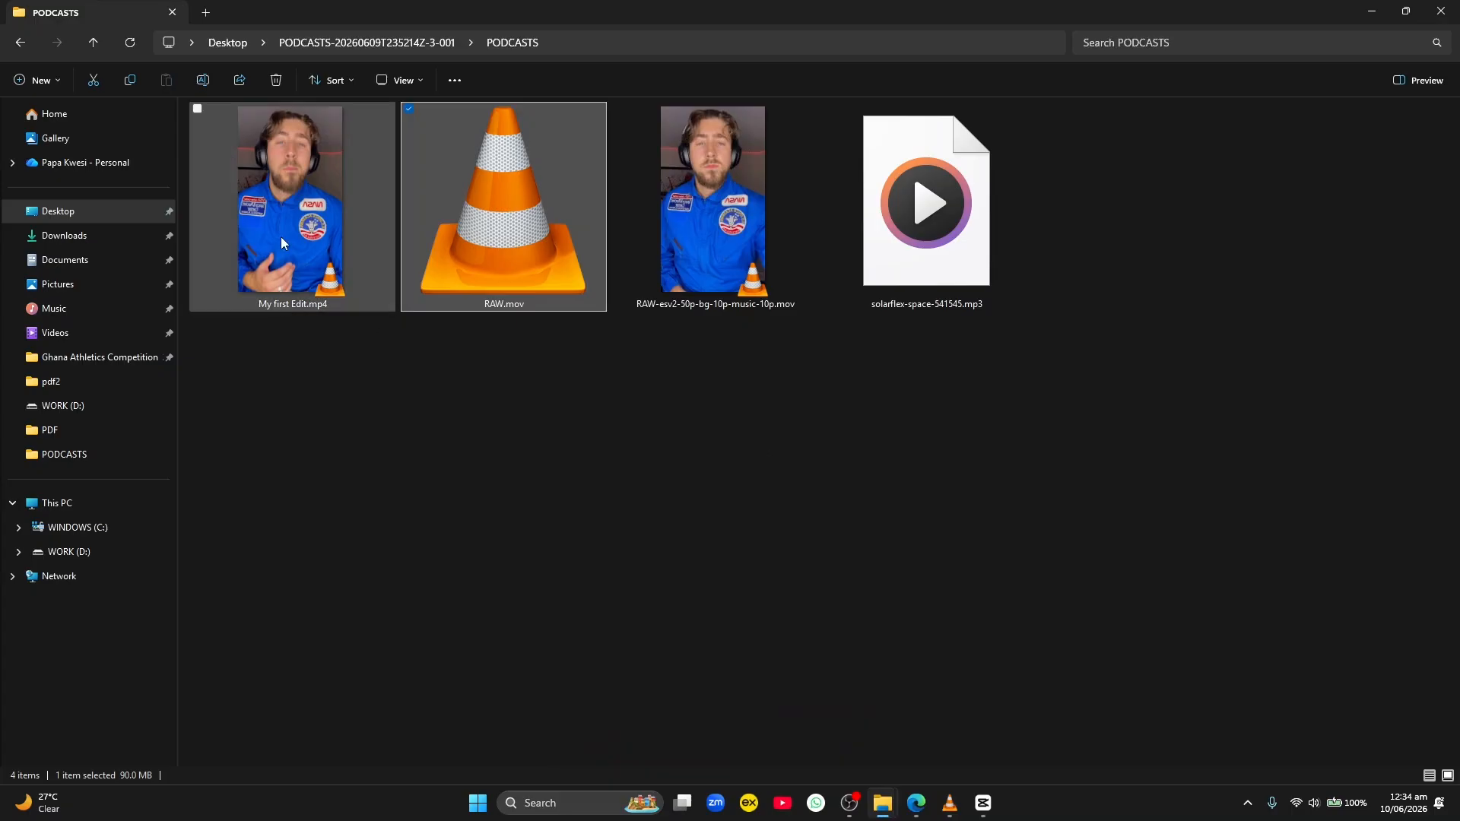
drag(281, 243, 903, 561)
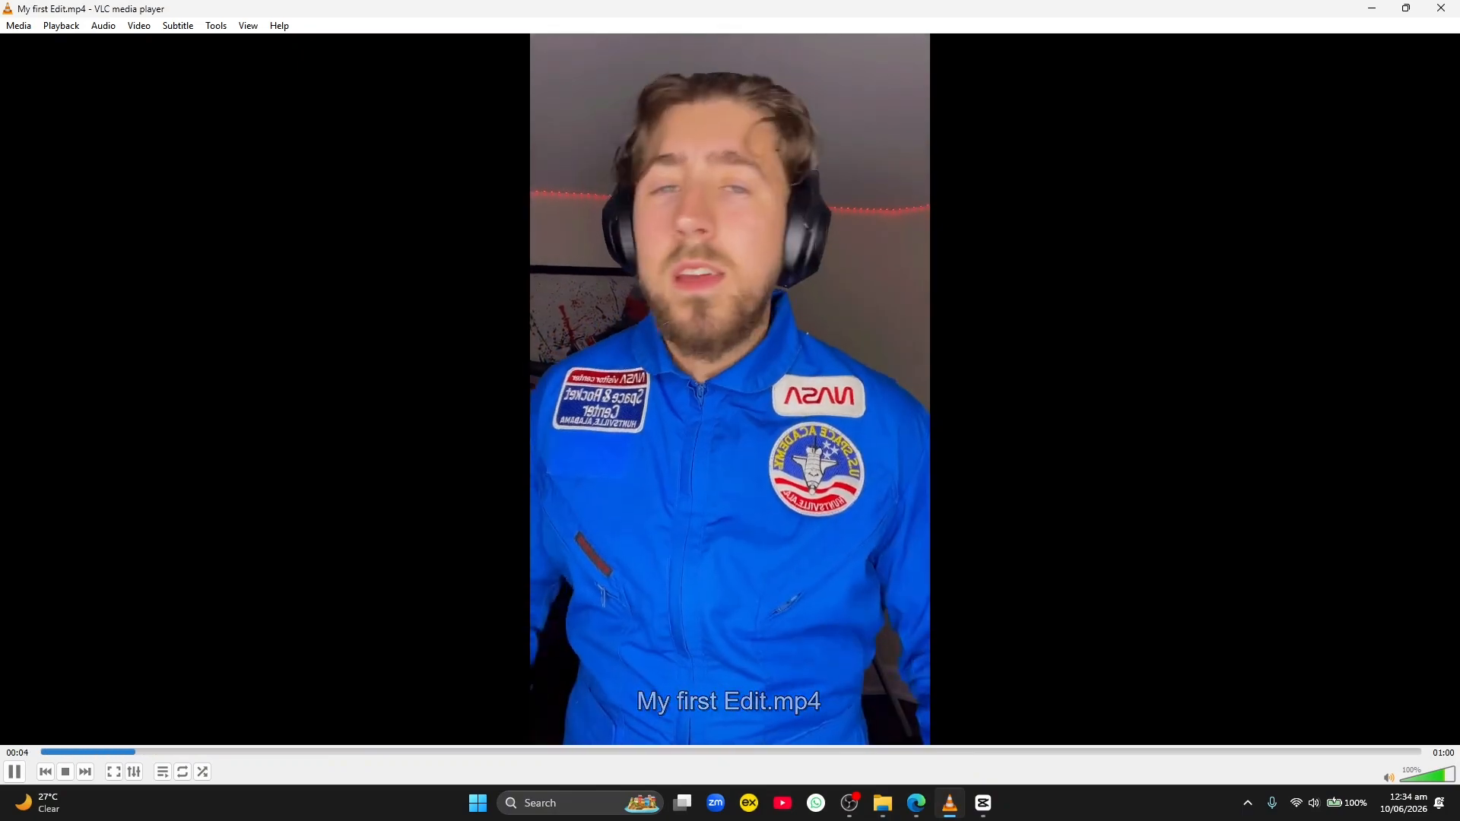
click(17, 774)
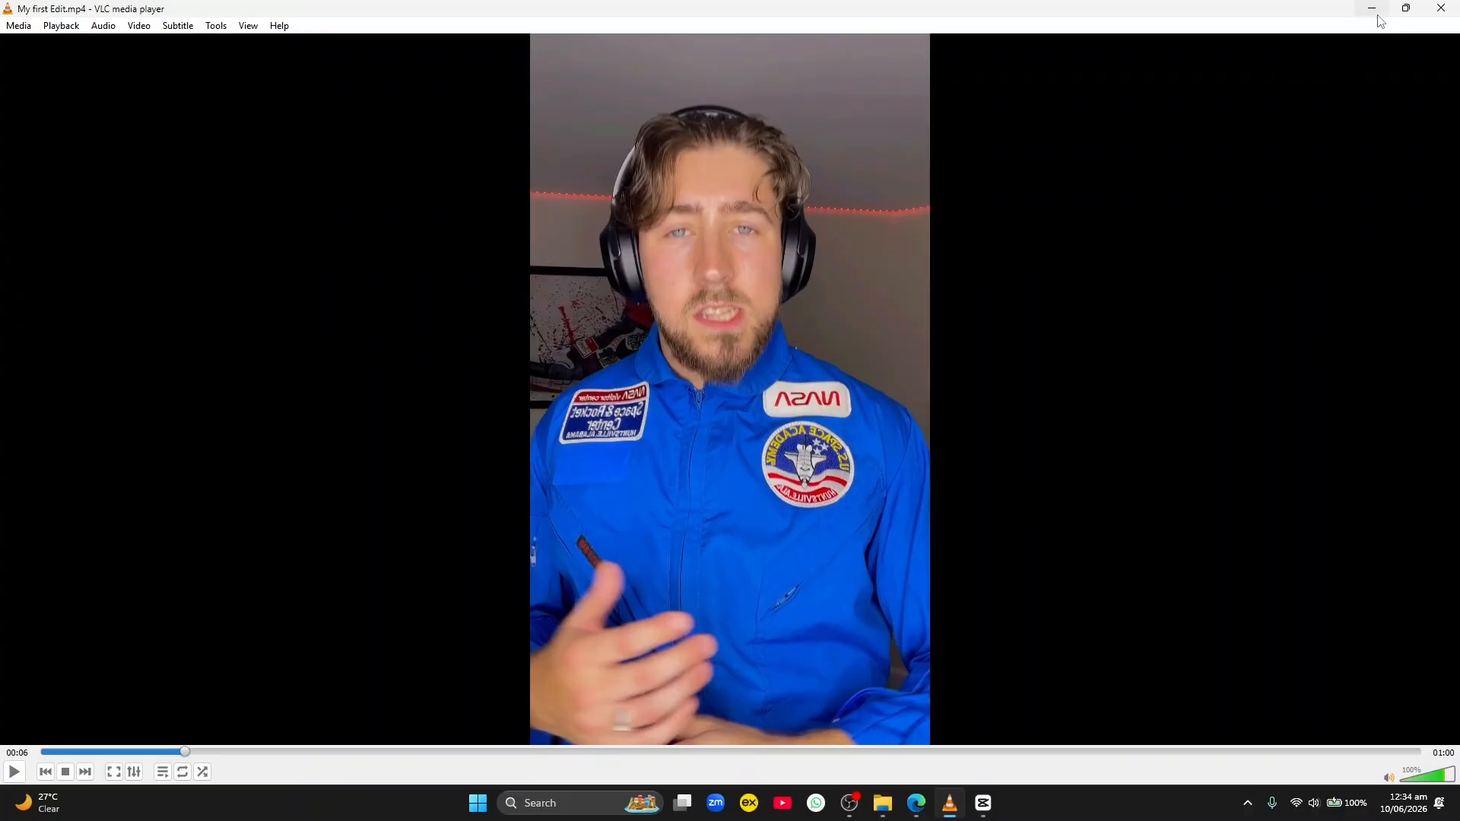